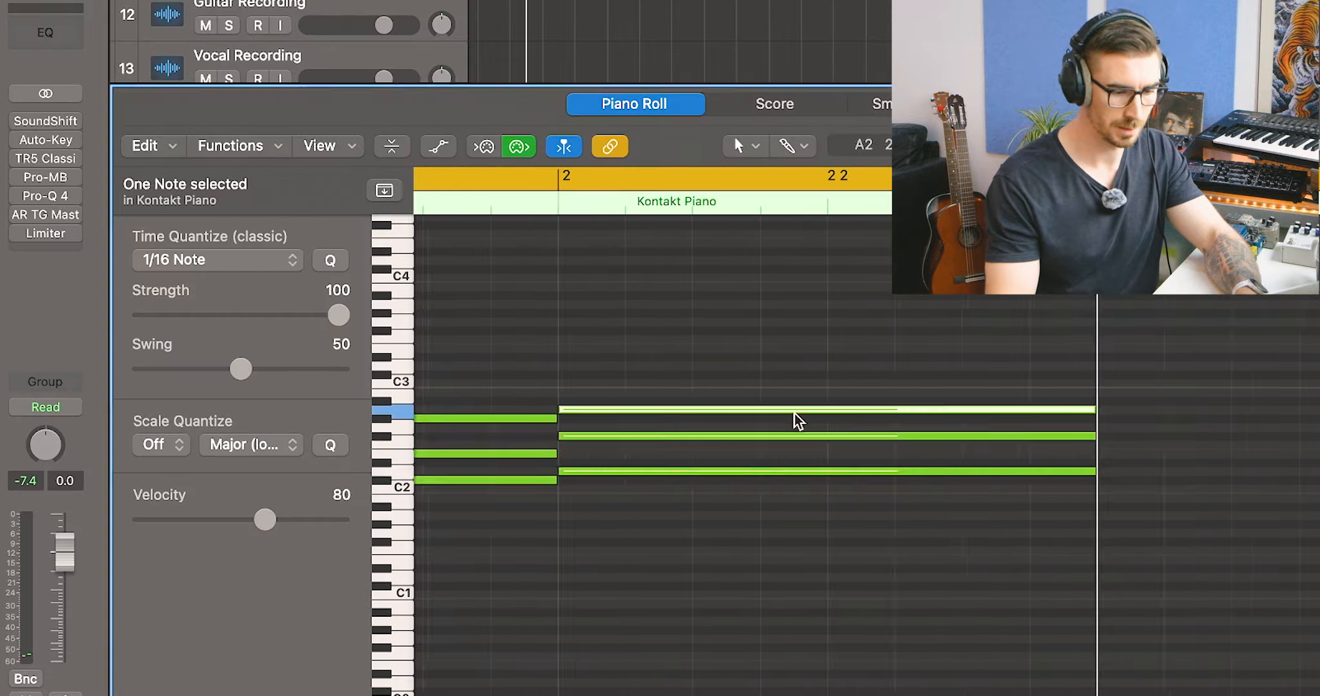
Play back the four-chord piano progression in bars 1 and 2
click(837, 445)
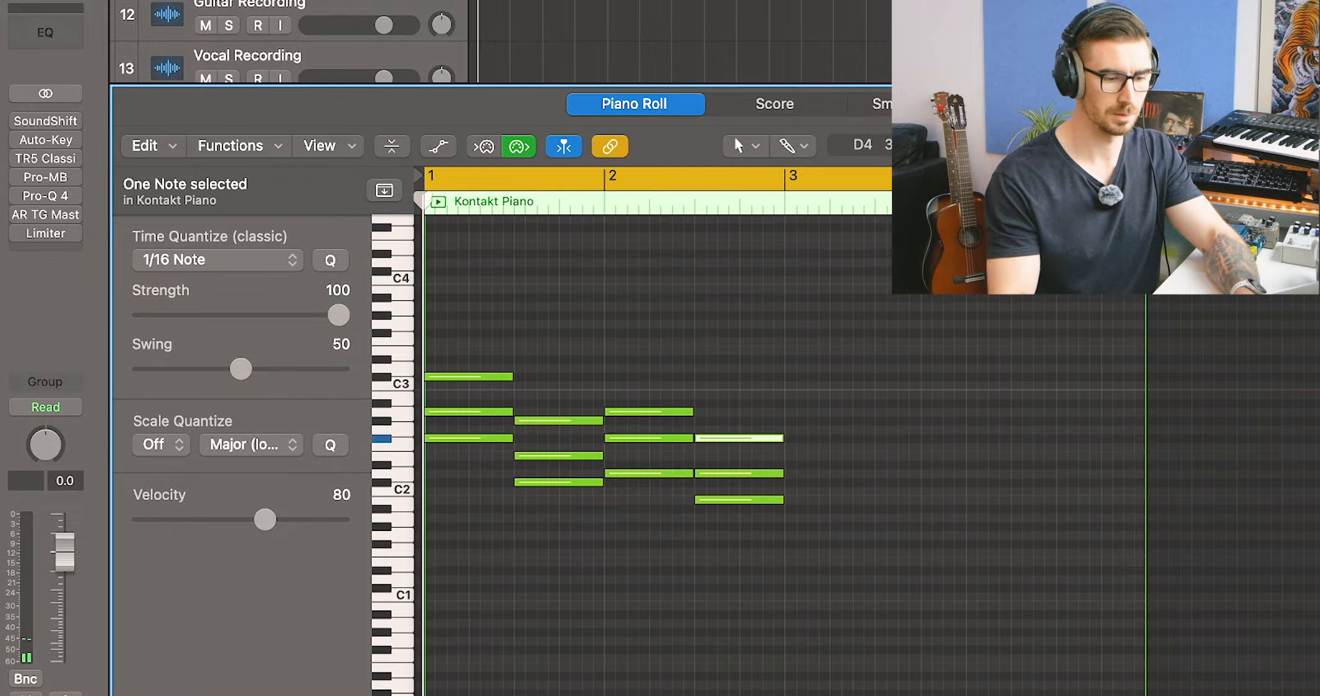
key(space)
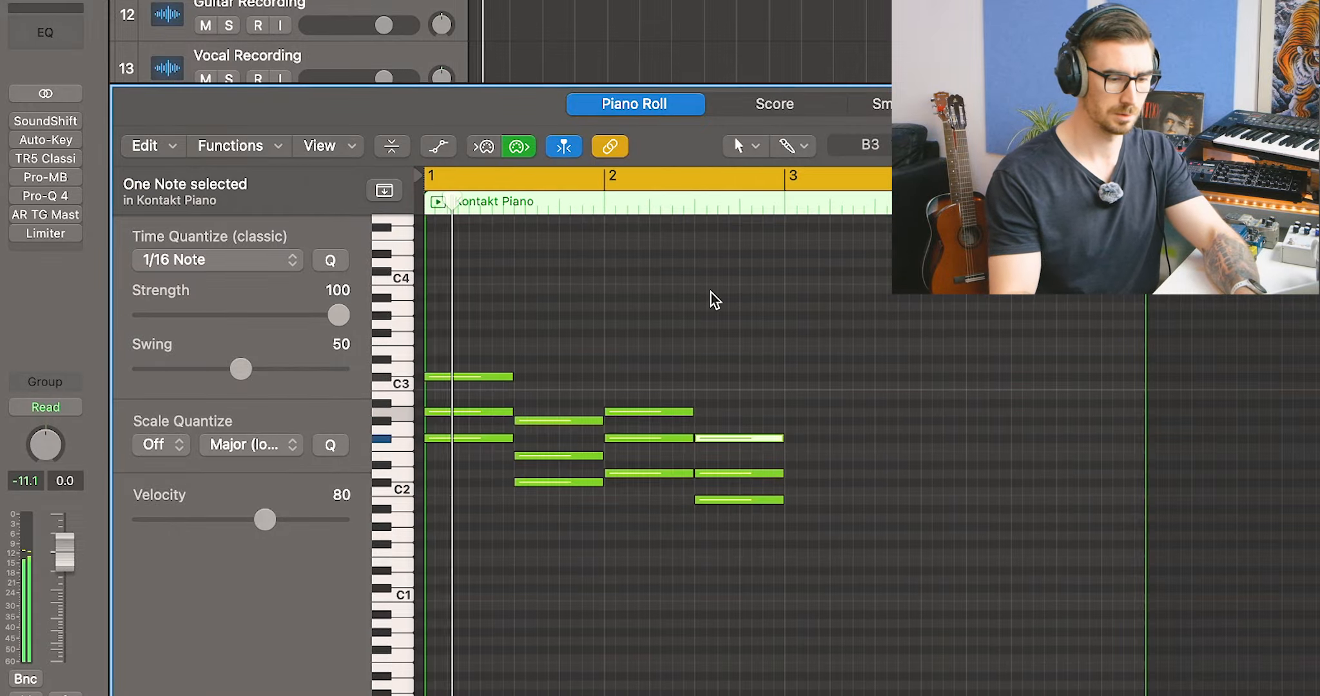
key(super+Right)
key(super+Right)
scroll(711, 292, left, 3)
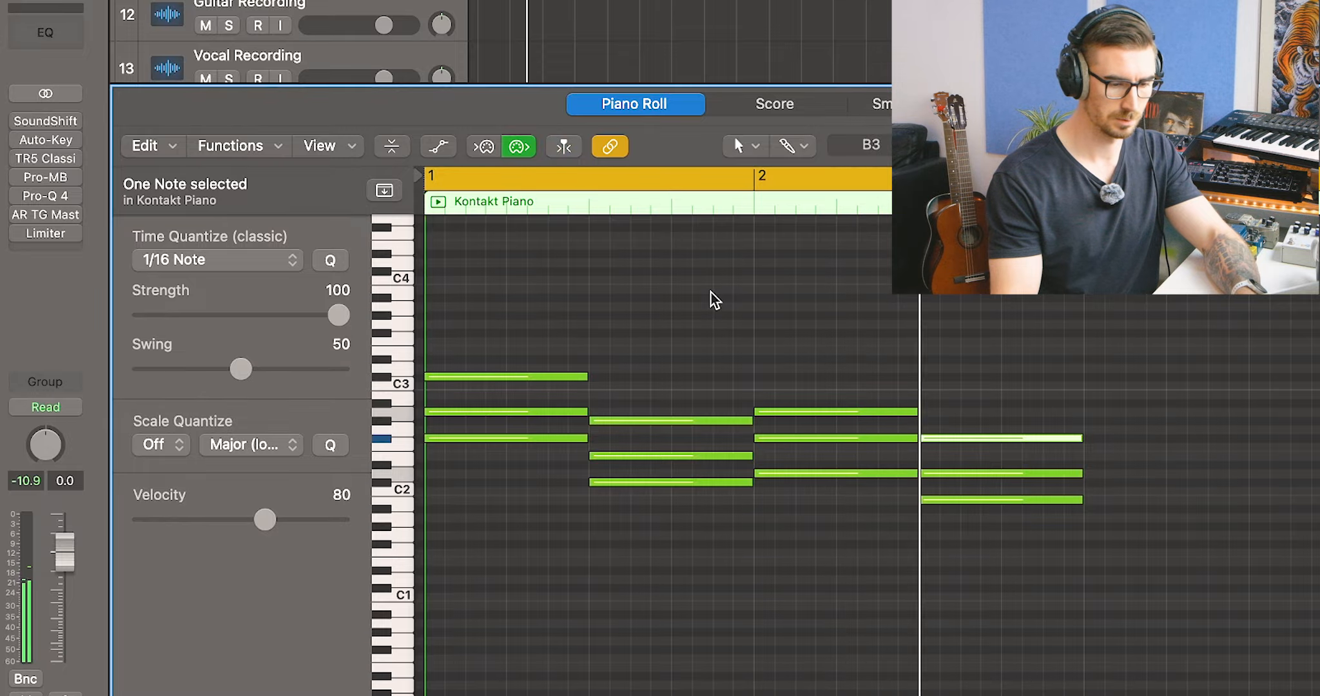
key(space)
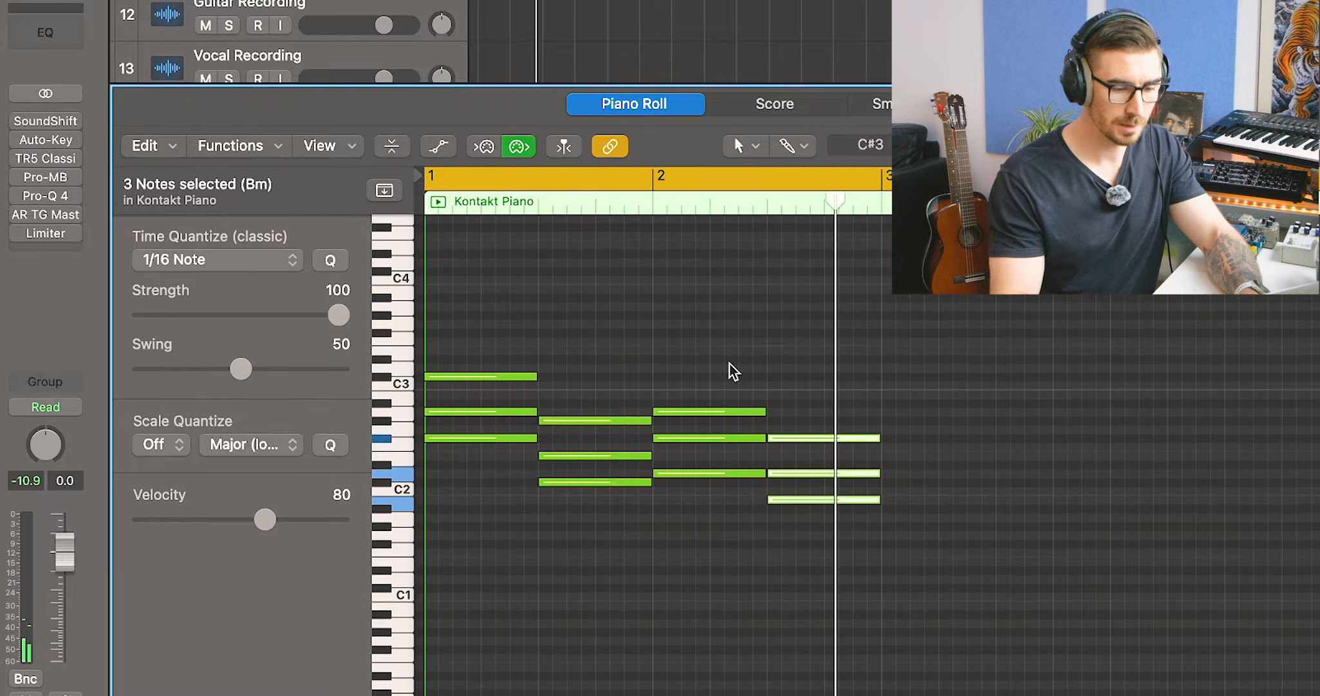
Repeat the four-chord progression in bars 3 and 4, and delete the Bm chord at the end of bar 2
drag(730, 364, 679, 621)
drag(917, 379, 836, 574)
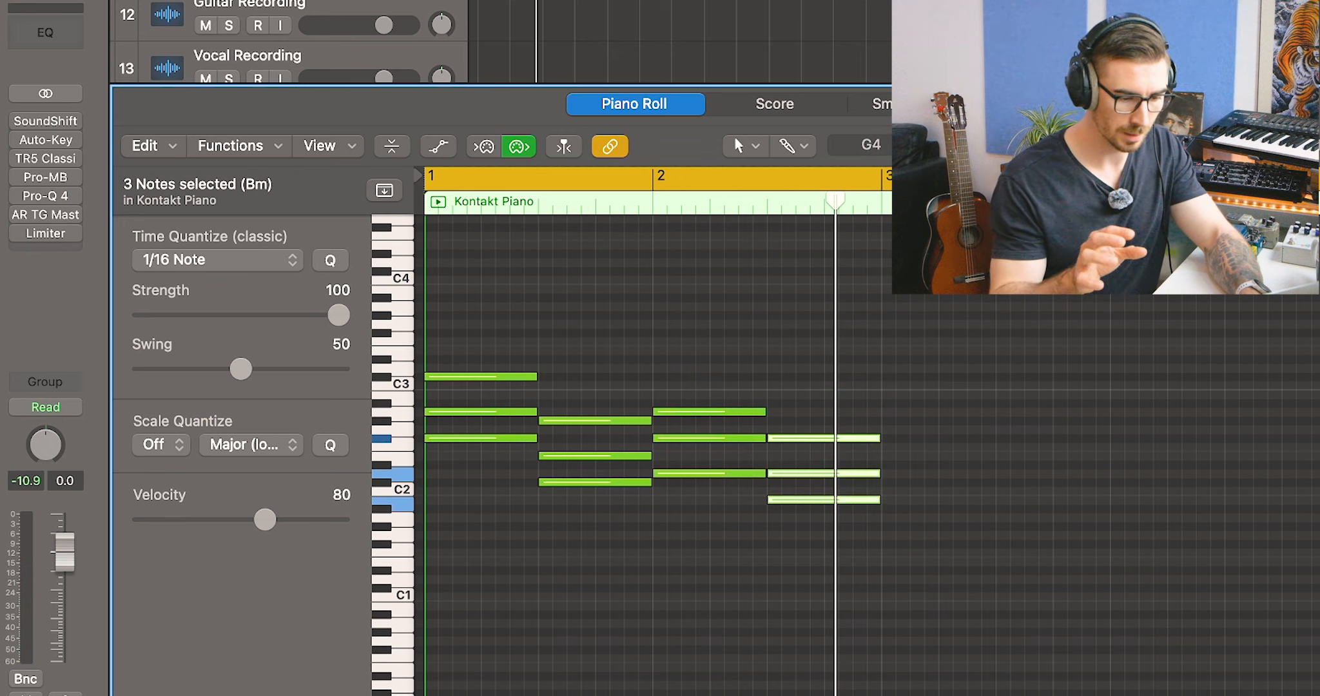
key(space)
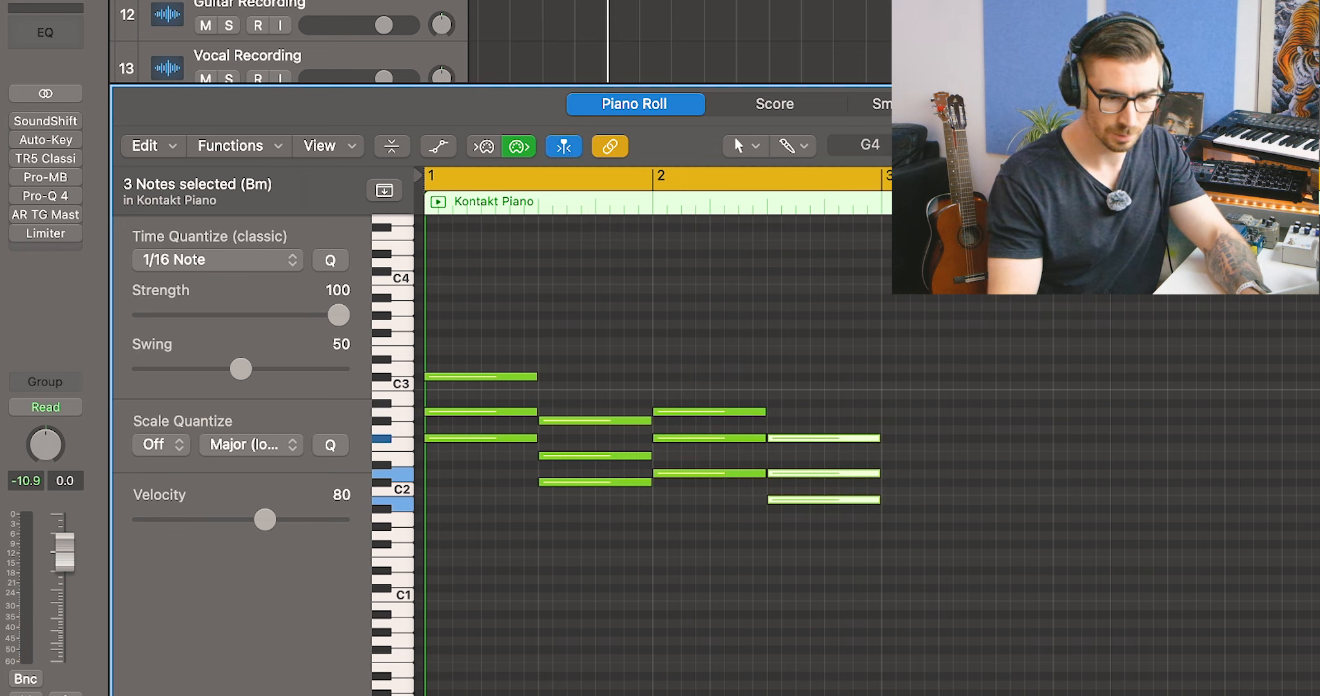
key(super+v)
drag(864, 376, 830, 563)
key(Delete)
drag(785, 381, 862, 477)
click(607, 327)
key(super+z)
drag(741, 351, 465, 624)
key(super+v)
Lengthen the D chord to fill bar 2 and align the repeated chords so they start exactly on bar 3
drag(713, 370, 717, 480)
drag(764, 474, 863, 472)
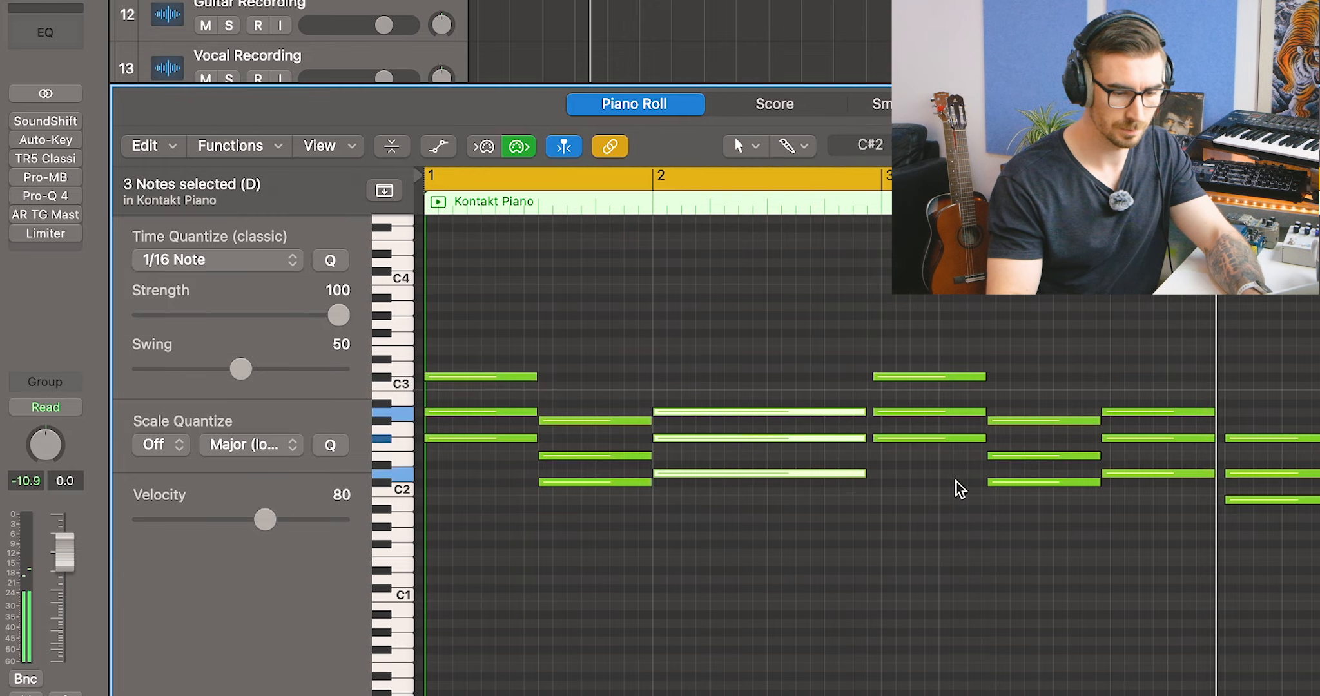
scroll(957, 486, up, 2)
drag(939, 446, 952, 445)
click(502, 517)
key(z)
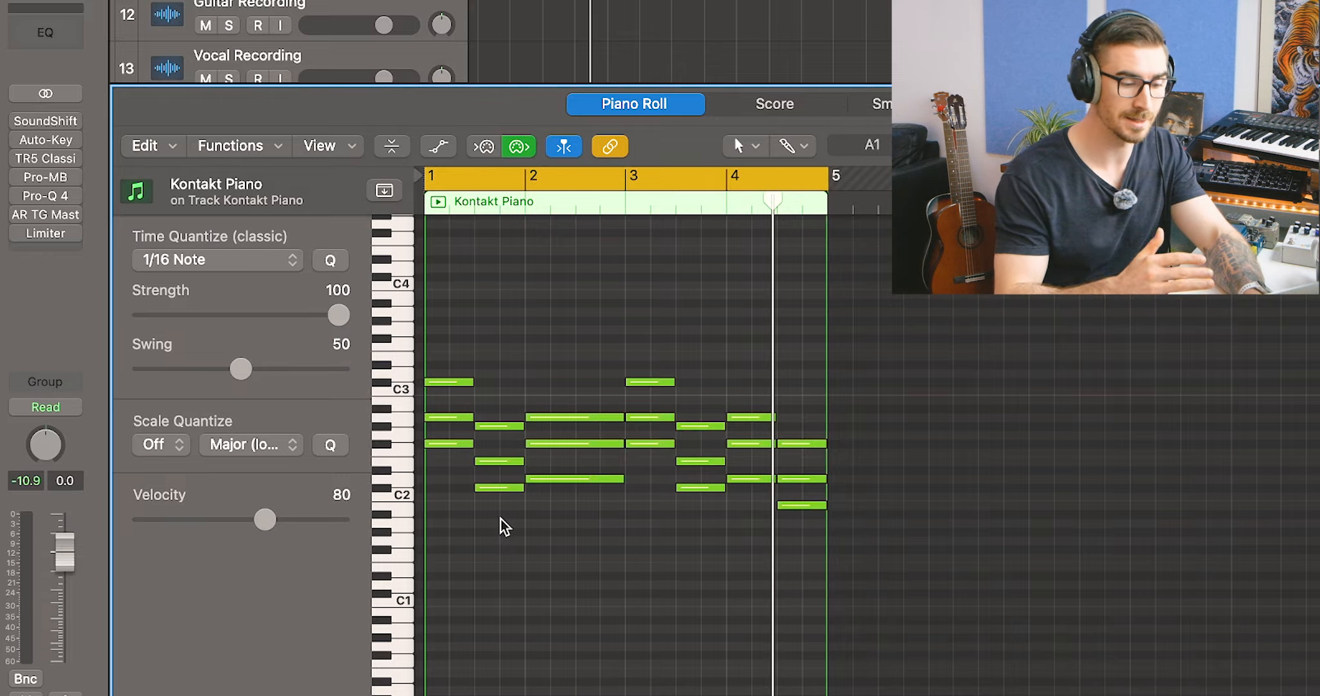
Duplicate the lowest note of the first chord one octave lower as a bass note
scroll(427, 422, up, 5)
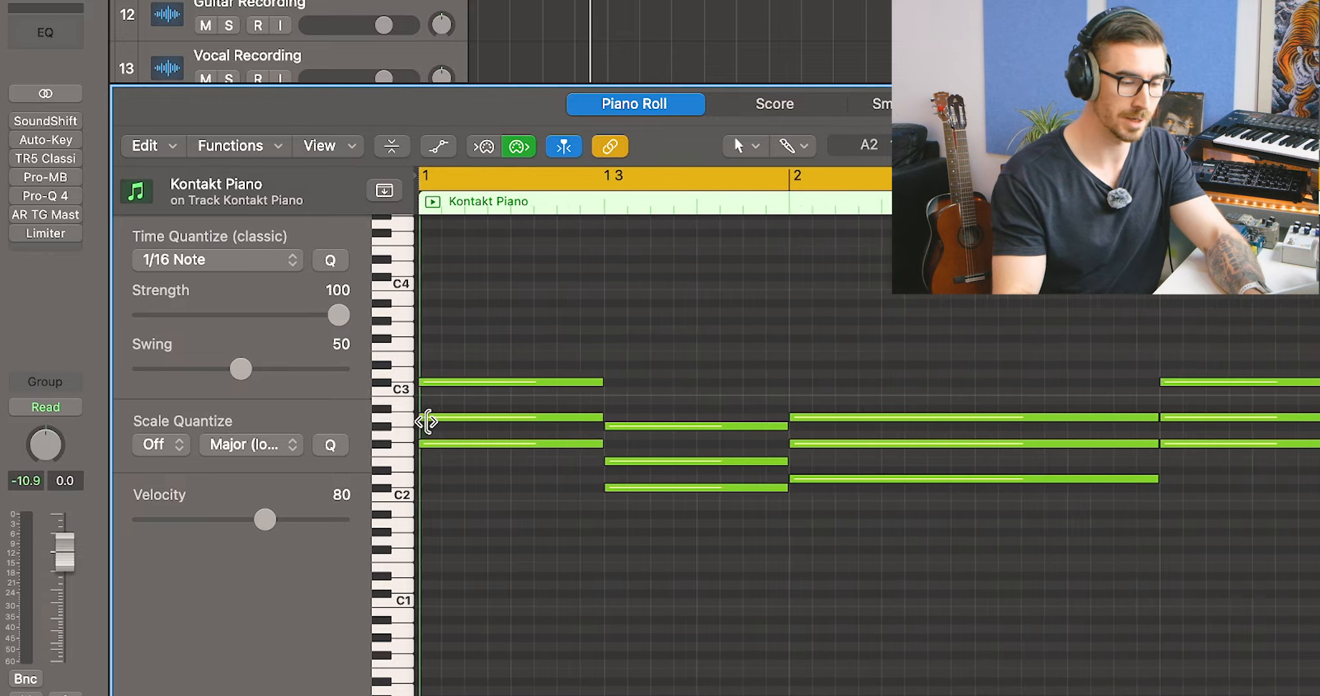
alt+click(488, 445)
drag(486, 446, 487, 450)
key(alt+shift+Down)
Copy the lowest note of each of the remaining six chords and paste them one octave lower, starting at the second chord
drag(761, 502, 841, 473)
key(super+Left)
scroll(841, 473, right, 1)
shift+click(925, 447)
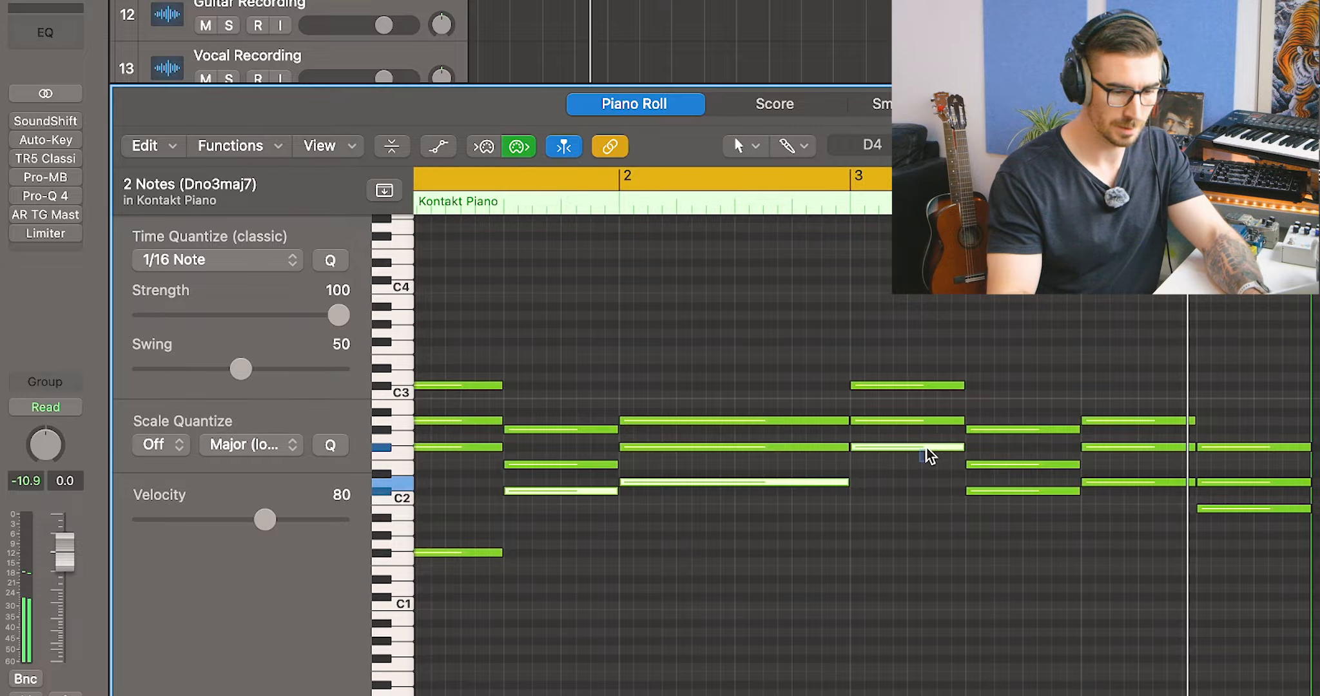
drag(1040, 516, 1115, 478)
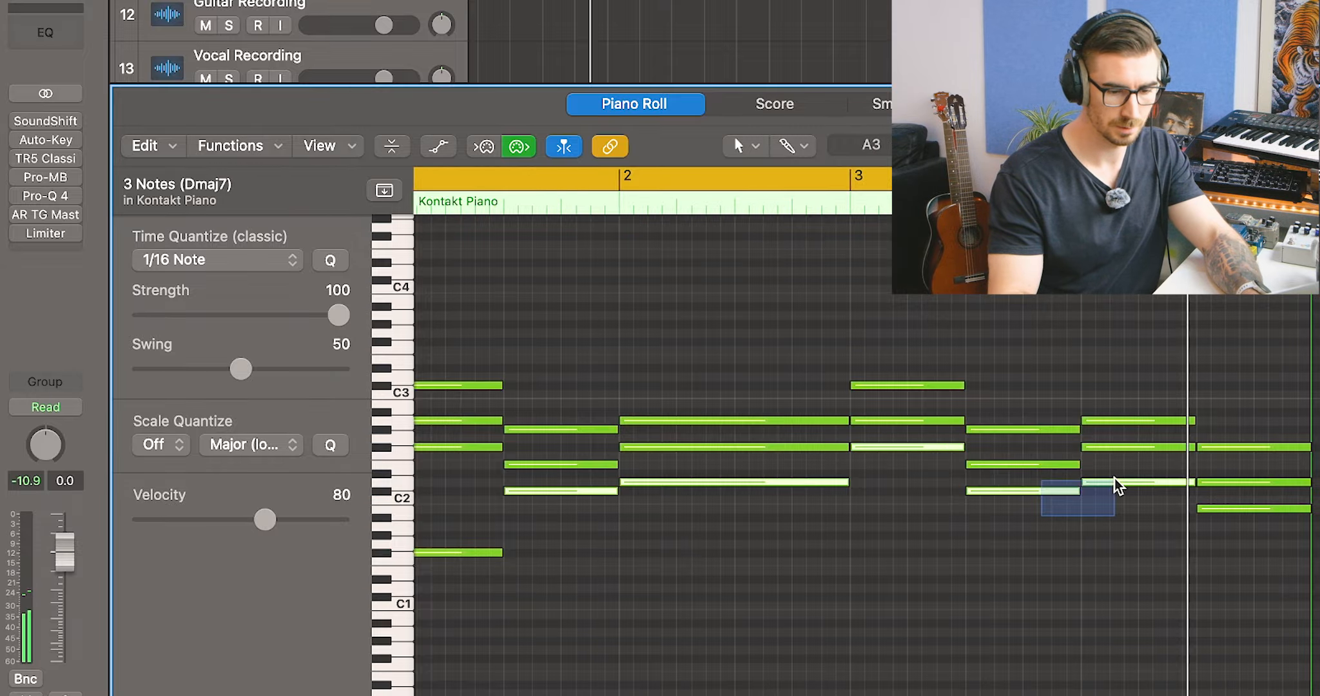
shift+click(1222, 508)
click(501, 207)
key(super+v)
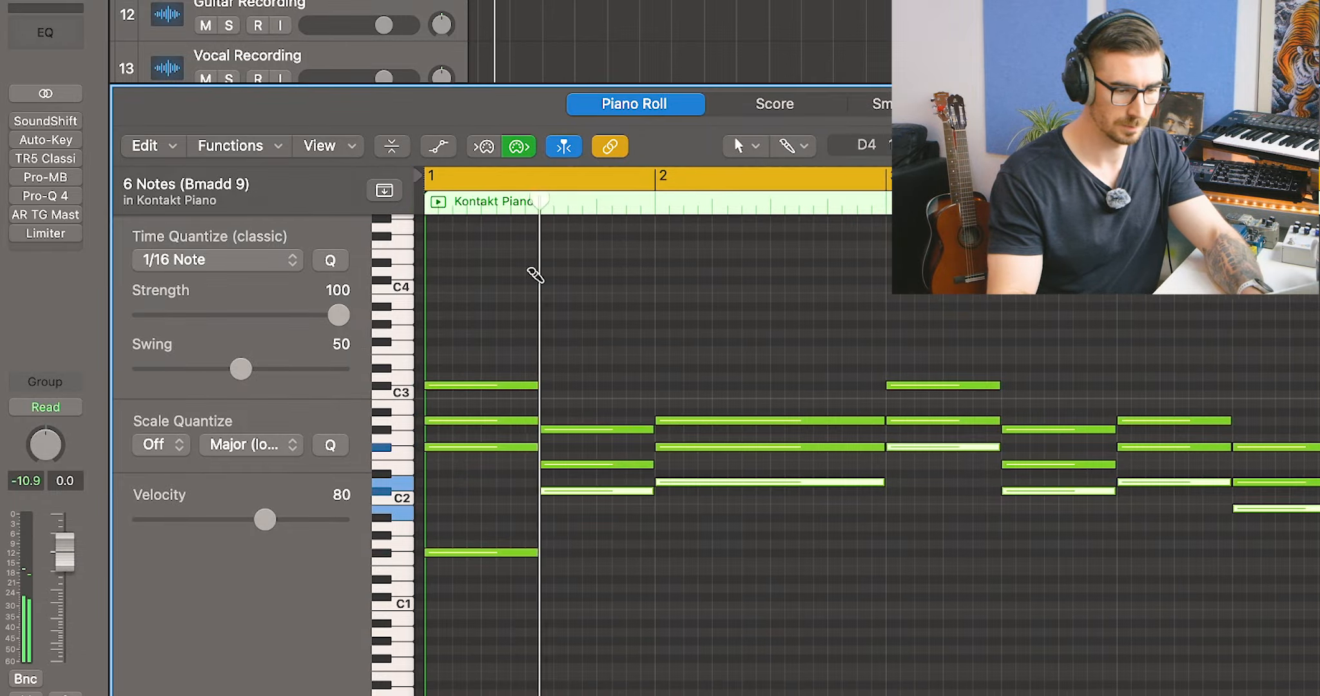
Shorten the four notes of the bar 2 D chord to leave a gap before bar 3, and play the progression
drag(885, 584, 826, 582)
key(space)
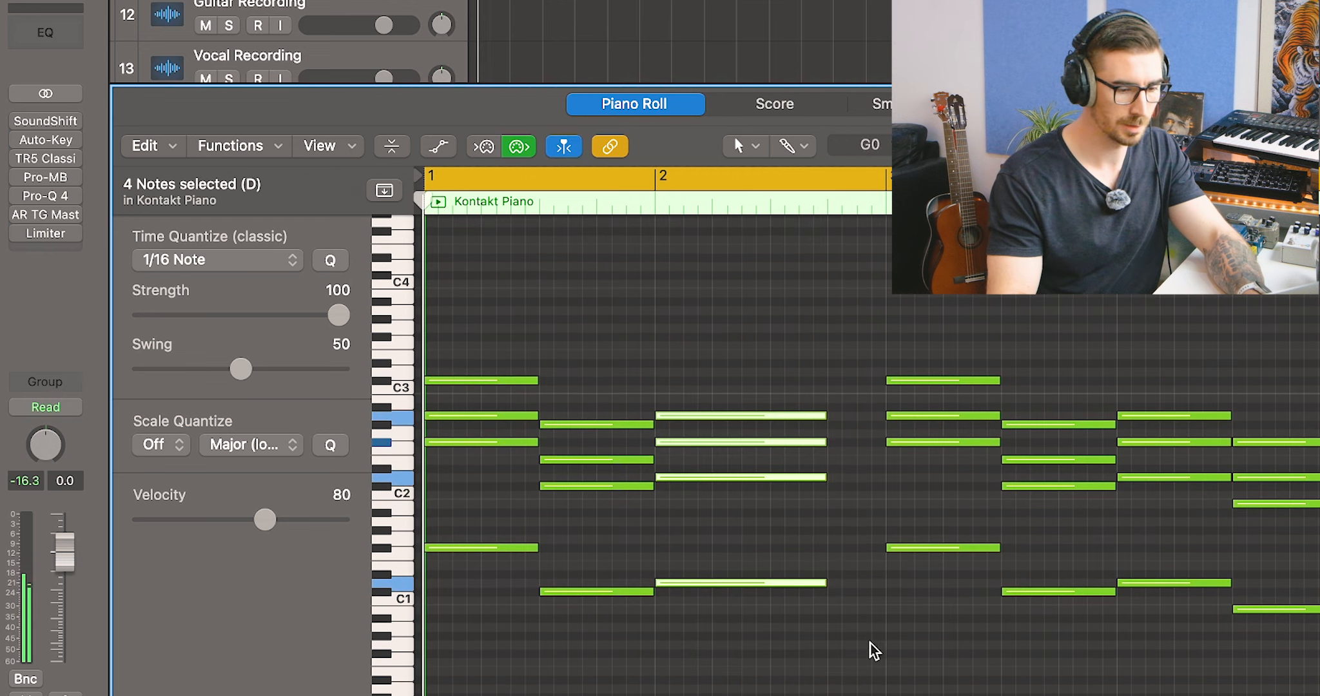
click(873, 644)
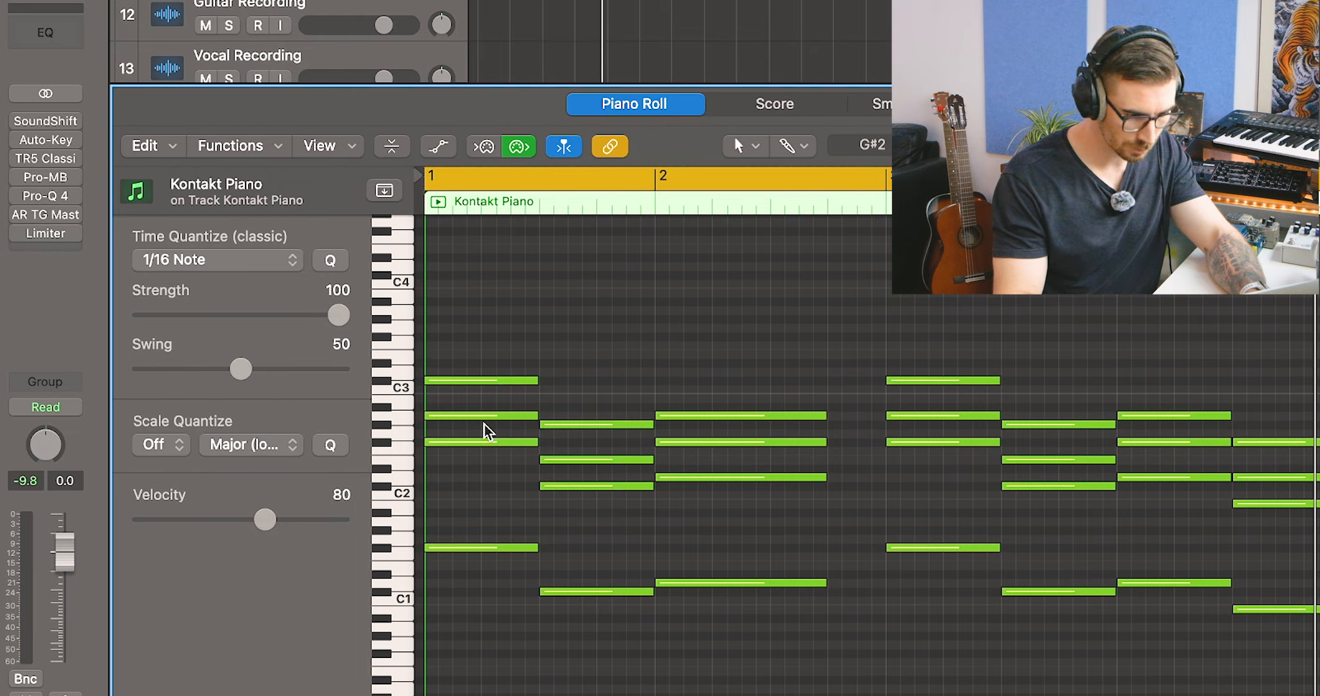
Raise the middle note of each original triad by one octave in all seven chords
click(501, 415)
shift+click(607, 459)
shift+click(679, 443)
shift+click(1049, 460)
shift+click(1188, 442)
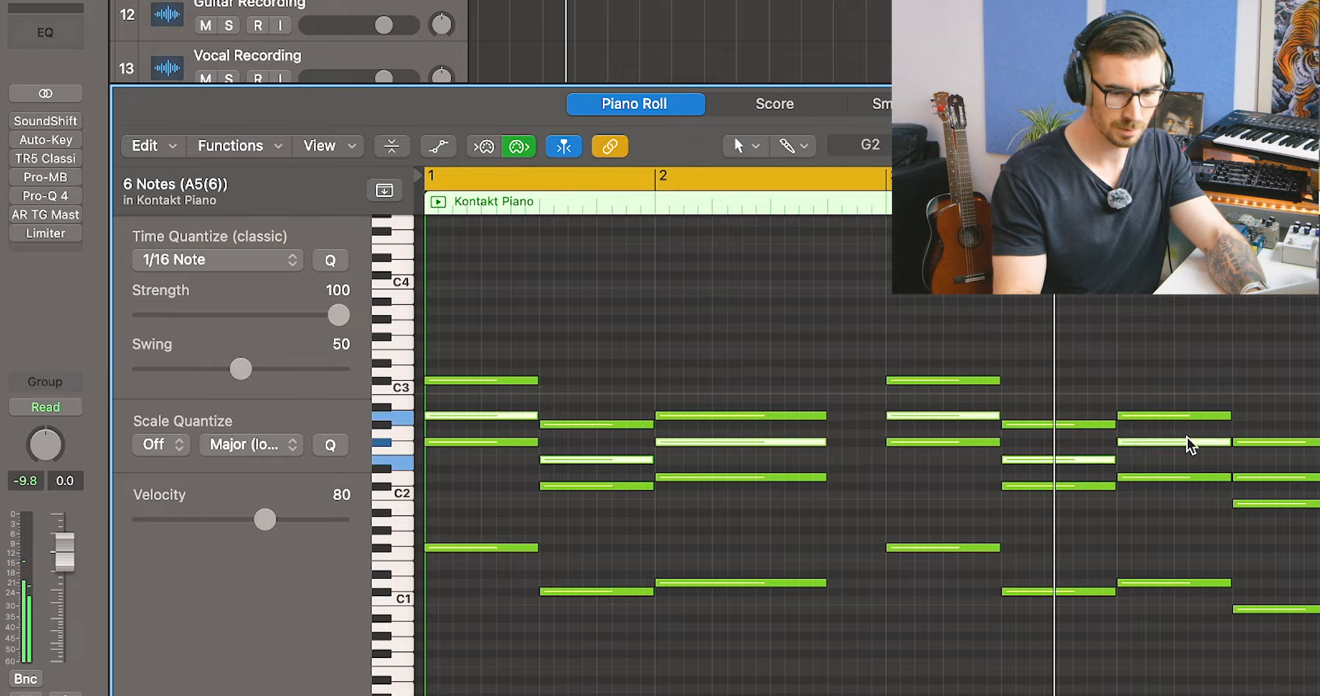
shift+click(1271, 477)
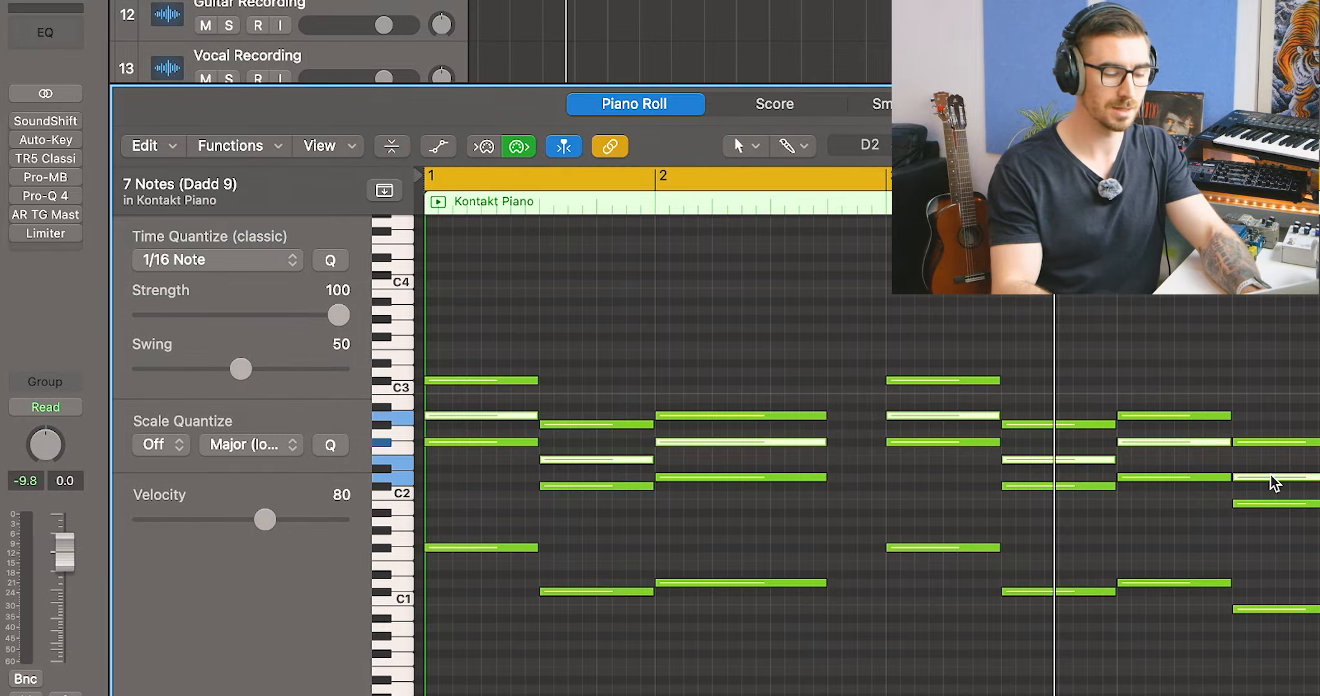
key(alt+shift+Up)
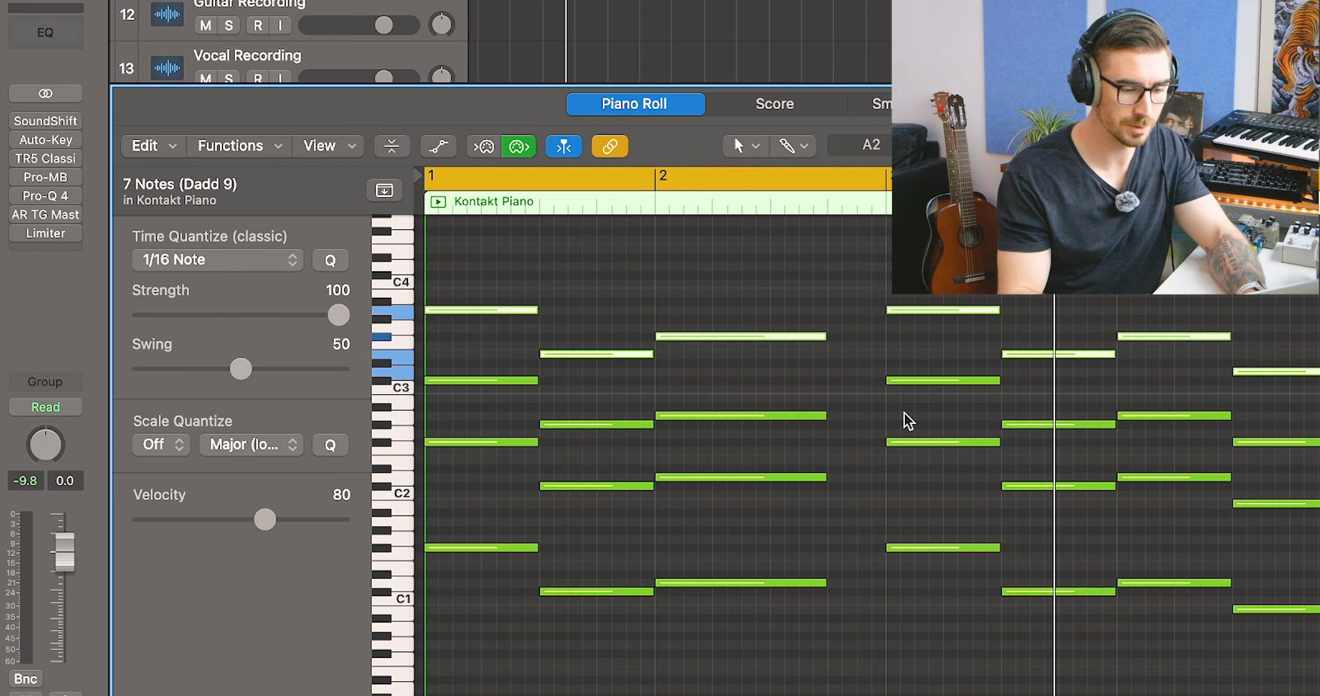
Play back the four-bar progression with the opened-up chord voicings
scroll(734, 380, up, 3)
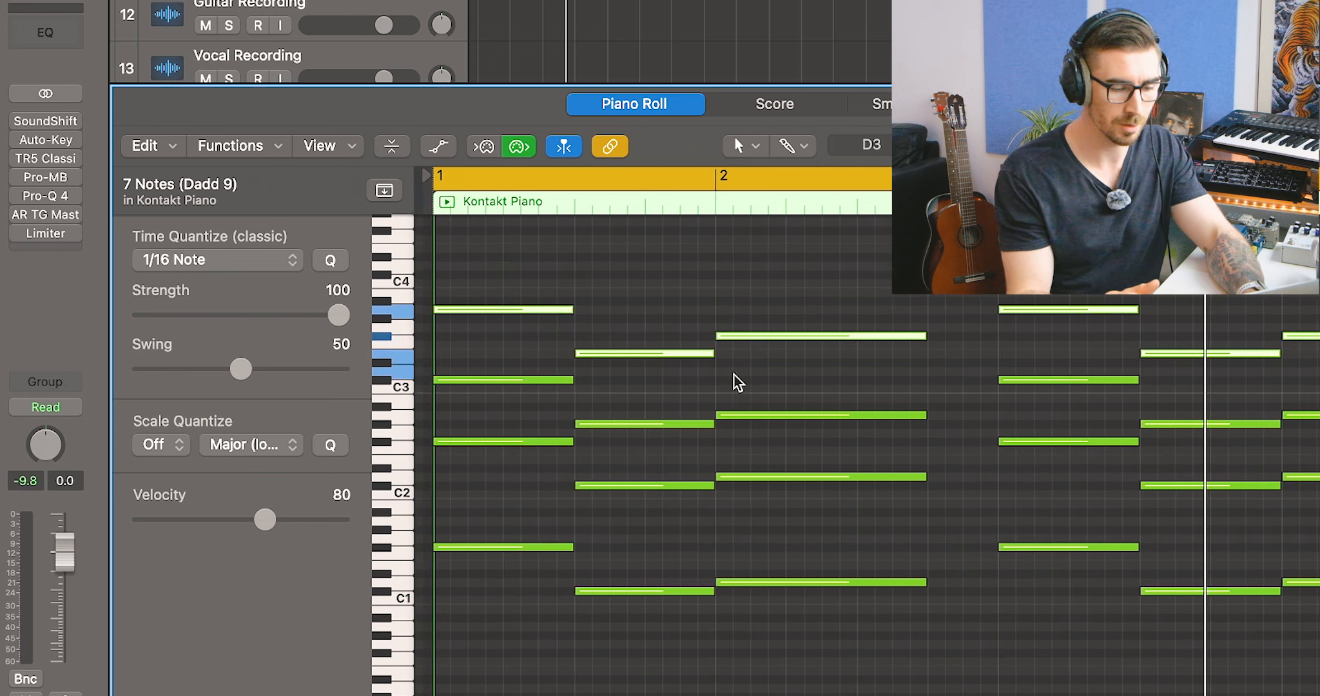
scroll(738, 382, right, 1)
key(space)
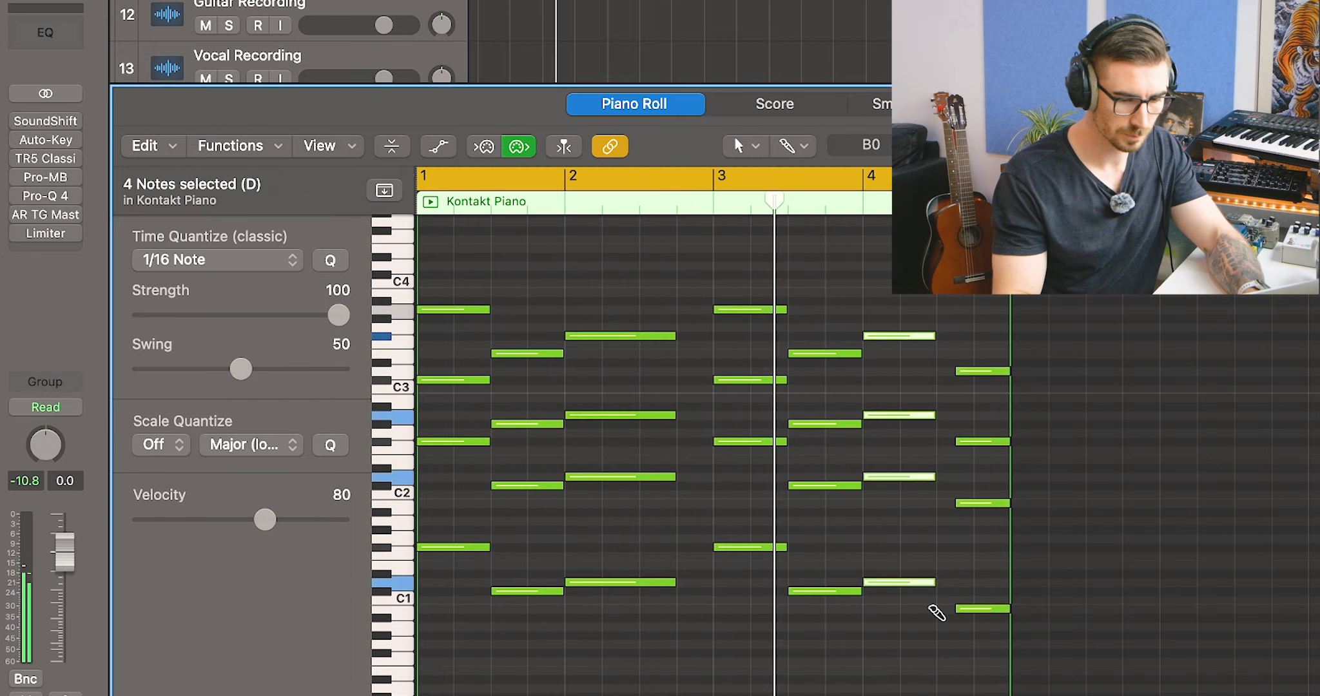
scroll(941, 622, up, 3)
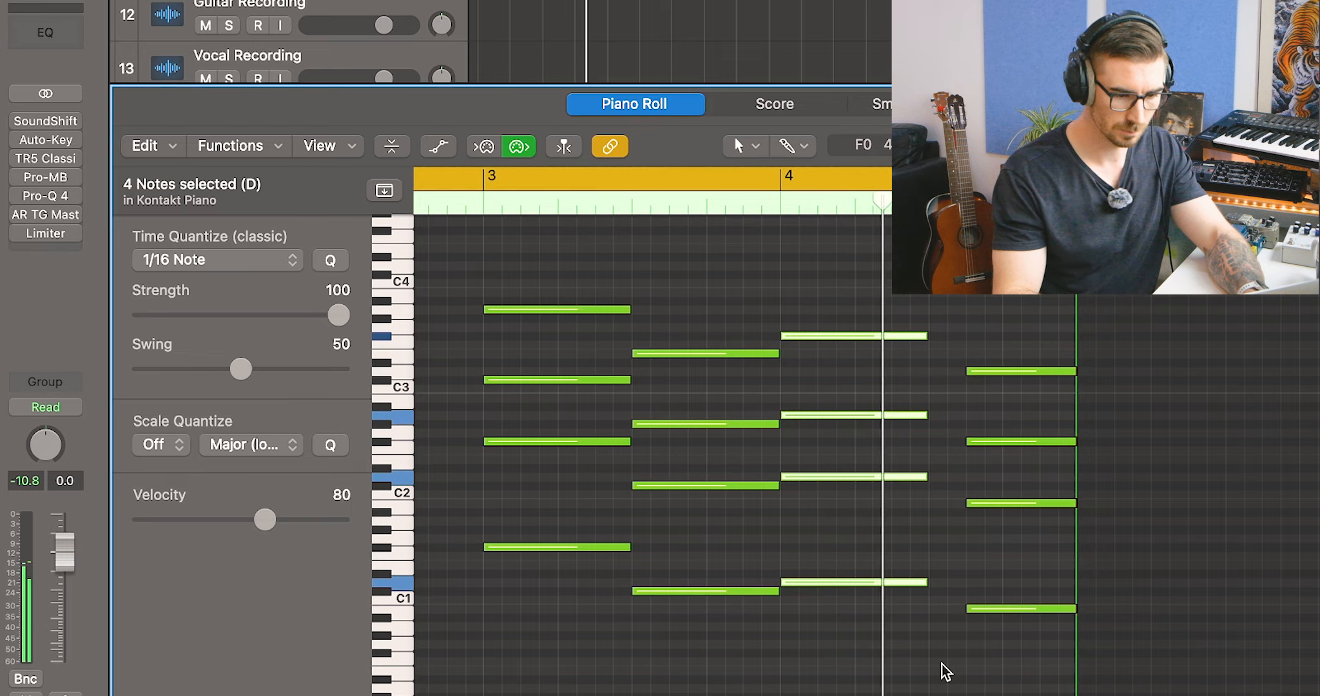
scroll(945, 670, down, 3)
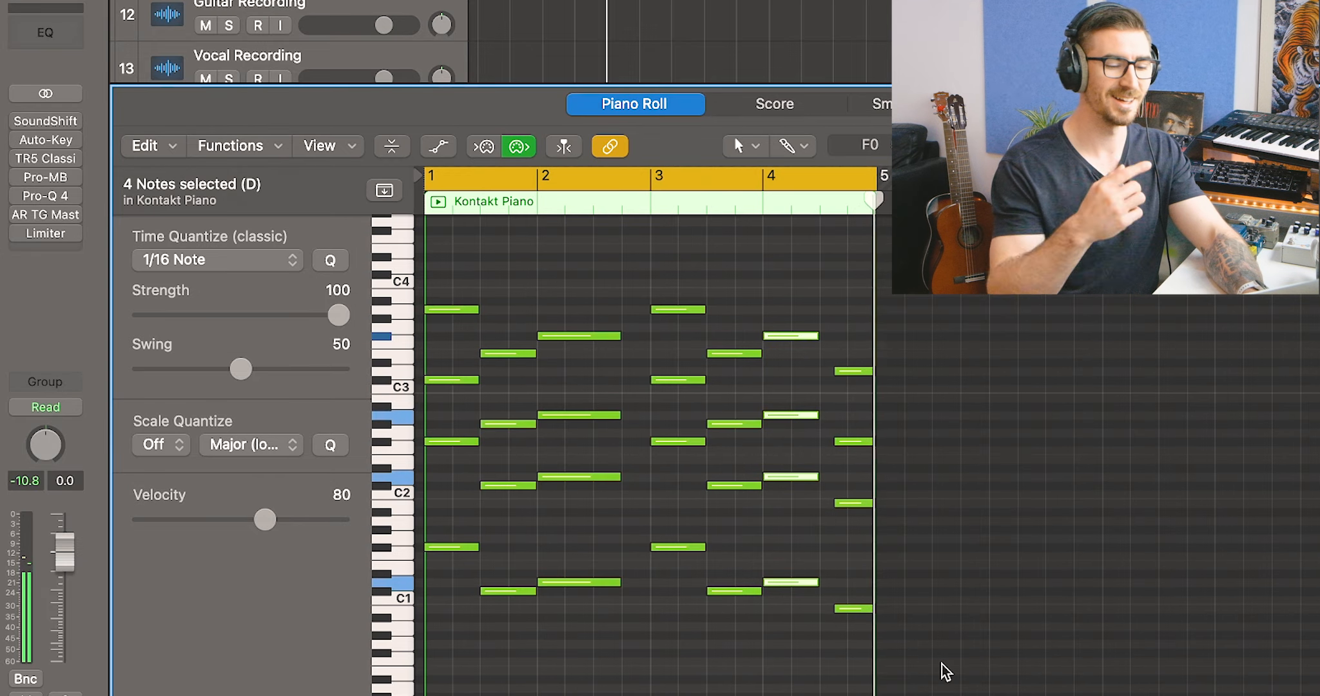
Copy the second-highest note of all seven chords and paste the copies from bar 1, transposed two octaves down
key(super+a)
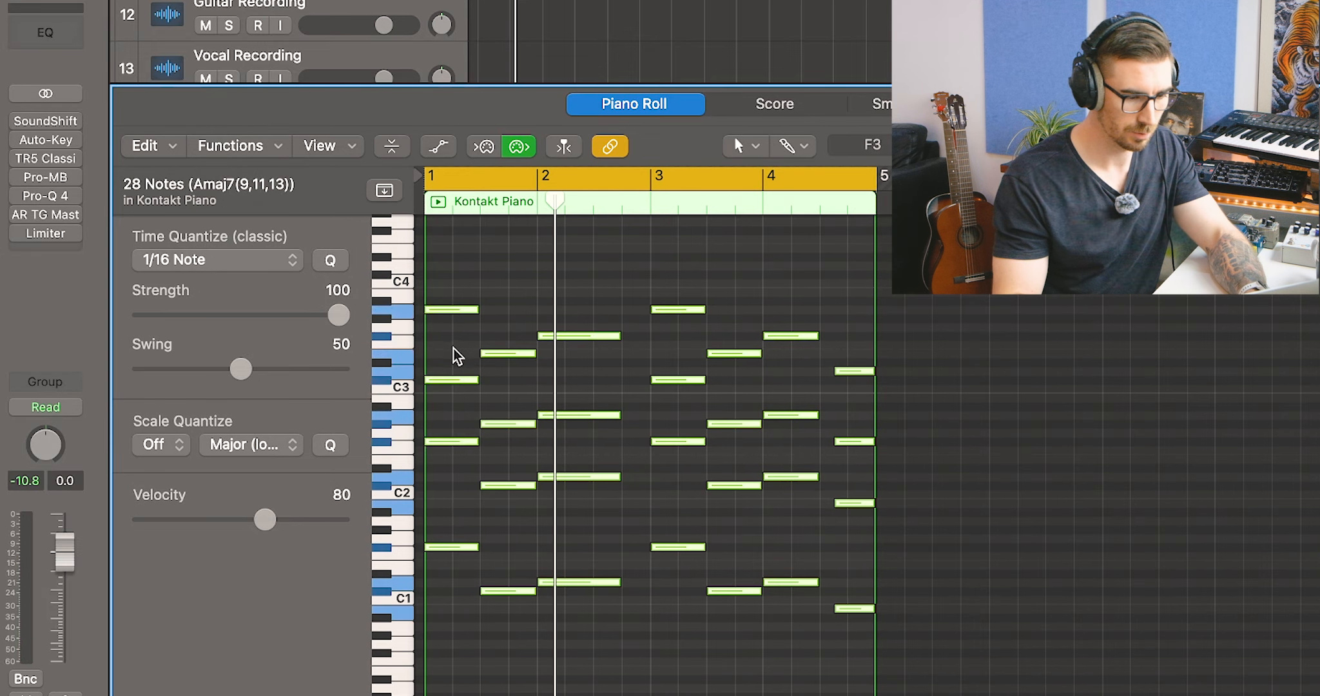
click(444, 418)
click(459, 379)
drag(522, 447, 600, 399)
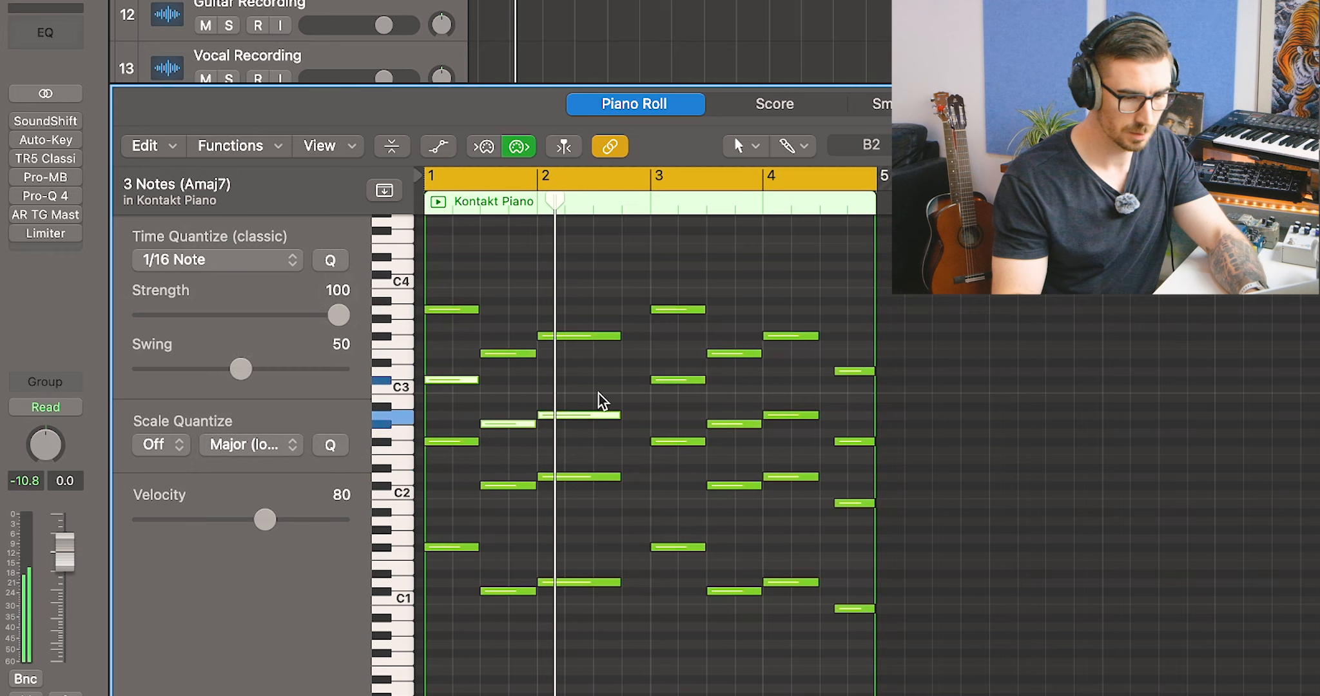
drag(701, 371, 865, 451)
key(super+c)
key(Return)
key(super+v)
key(alt+shift+Down)
key(alt+shift+Down)
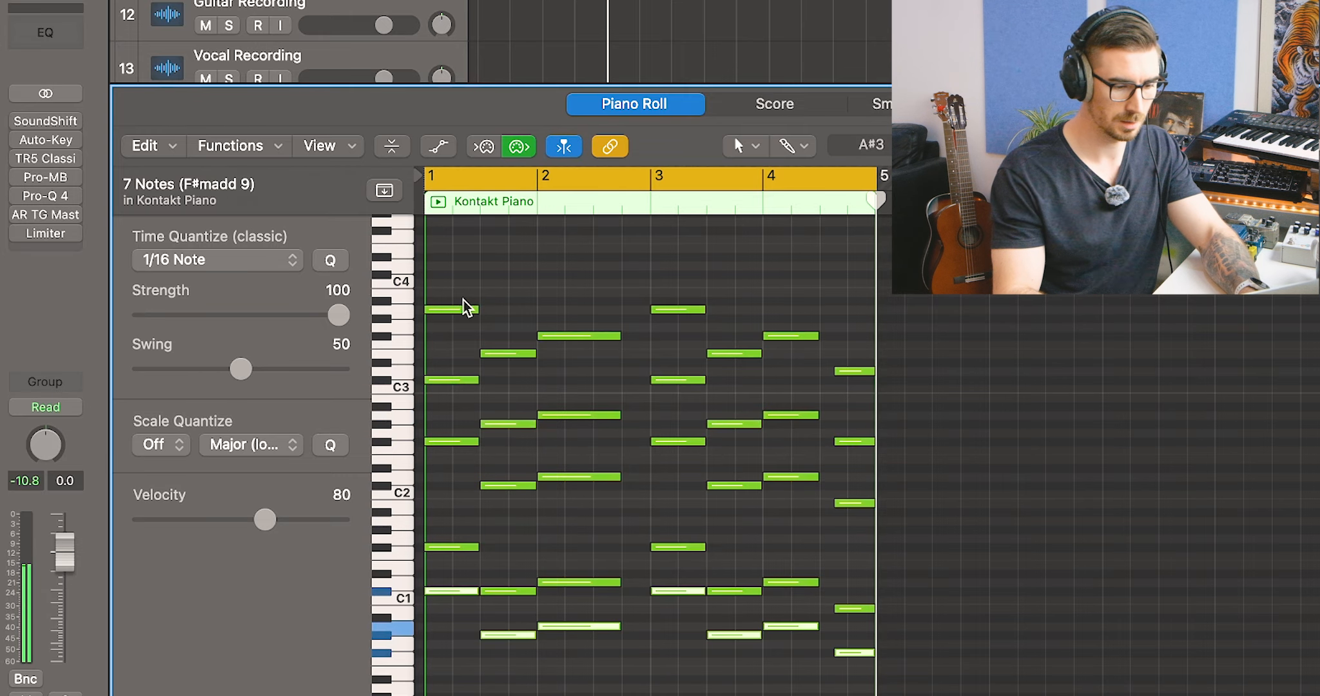
Play the progression and raise the seven pasted notes by one octave
key(Return)
key(space)
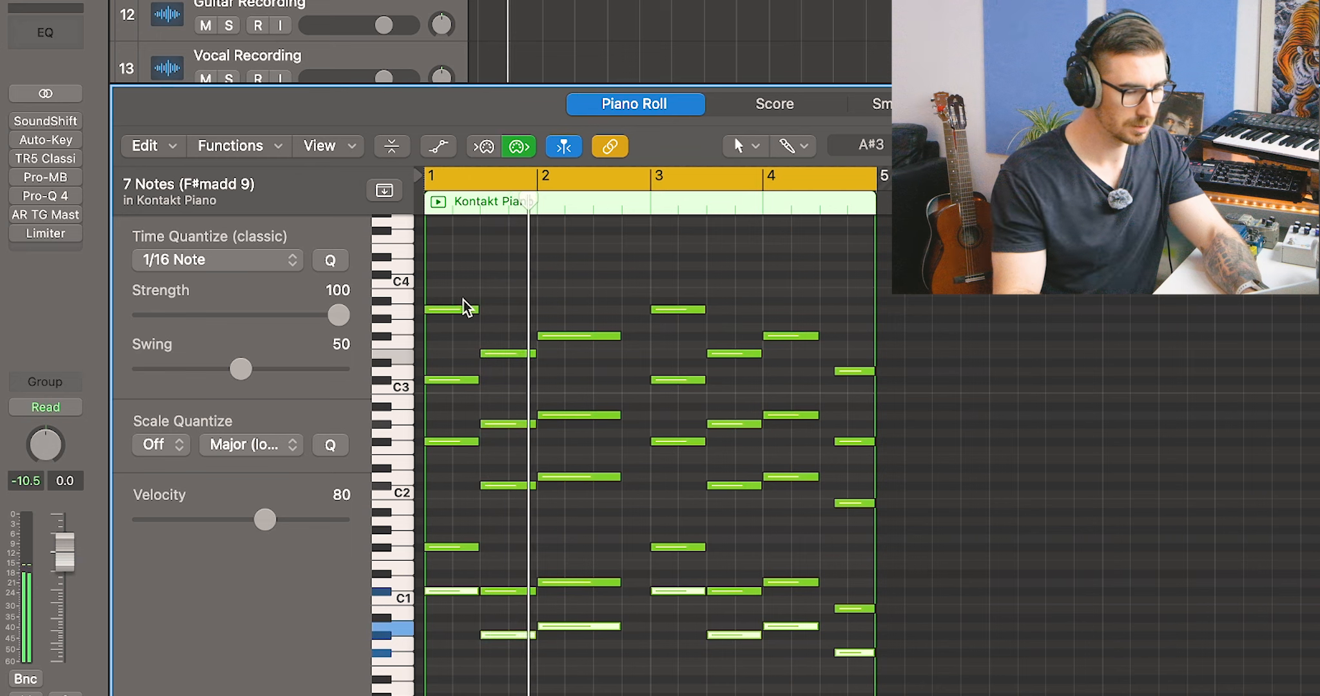
key(alt+shift+Up)
key(Return)
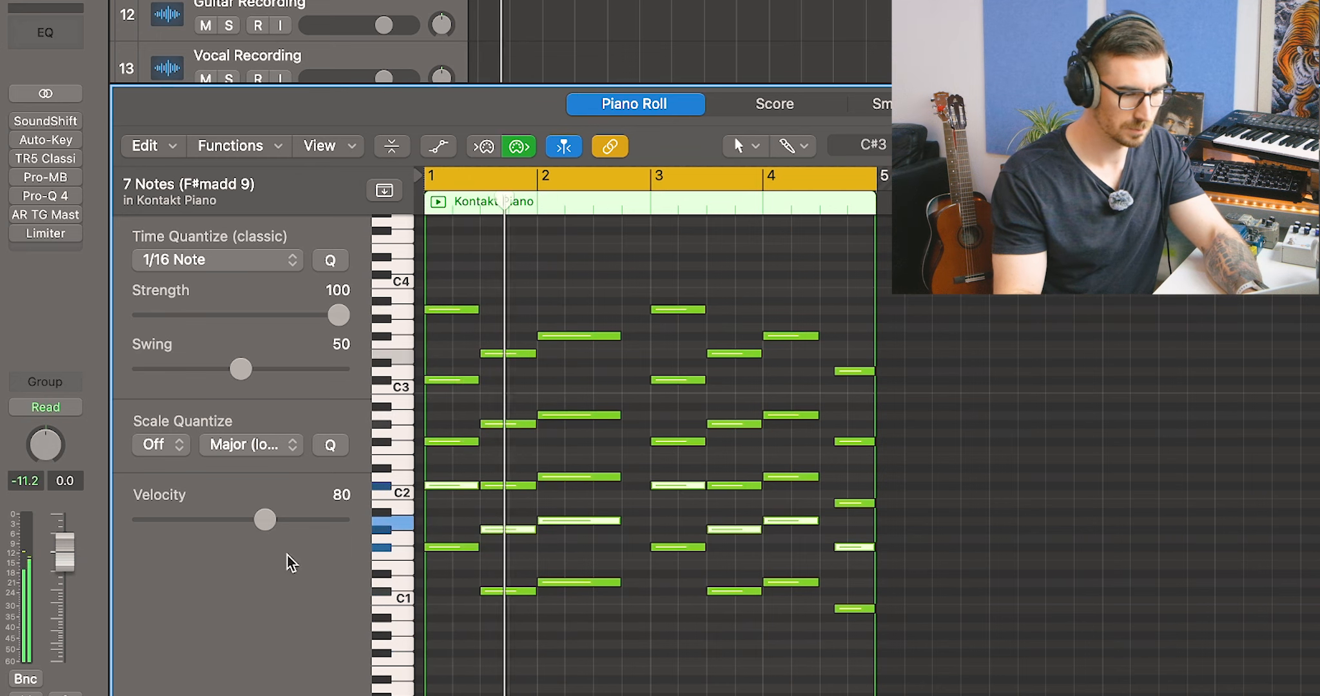
Set the velocity of the seven added notes to 76 and deselect them
drag(268, 526, 257, 523)
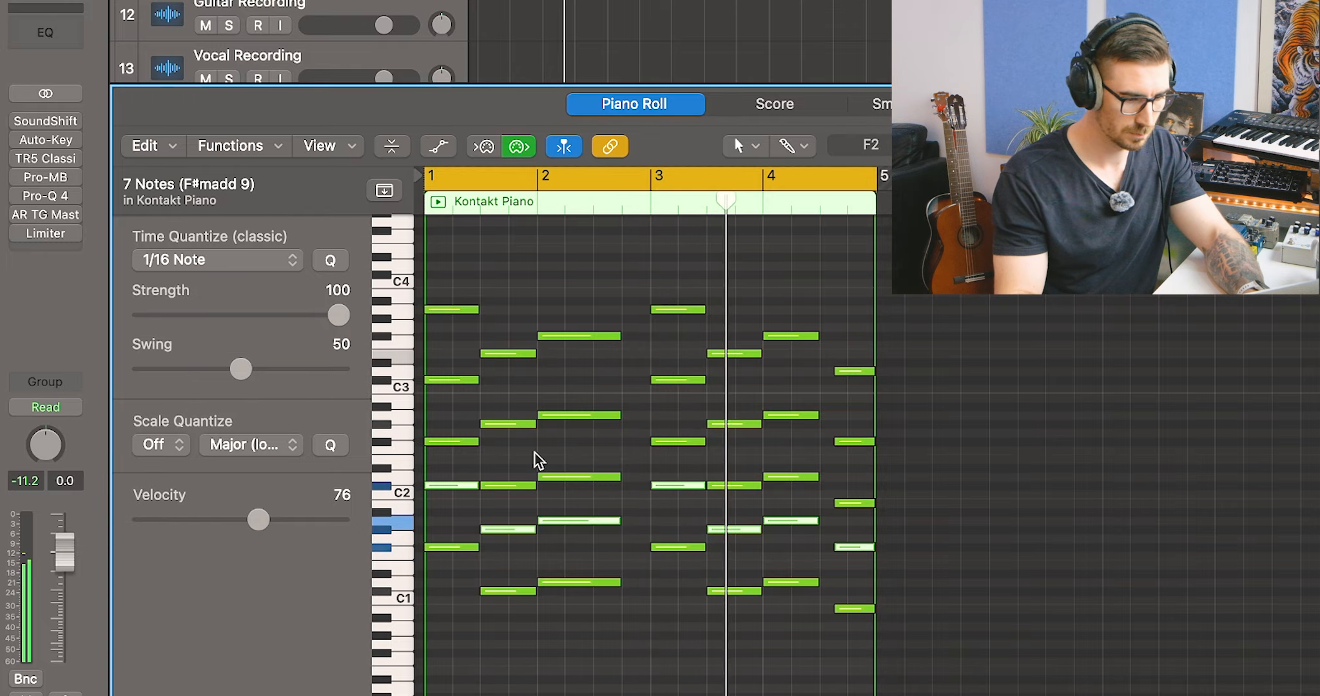
key(super+Right)
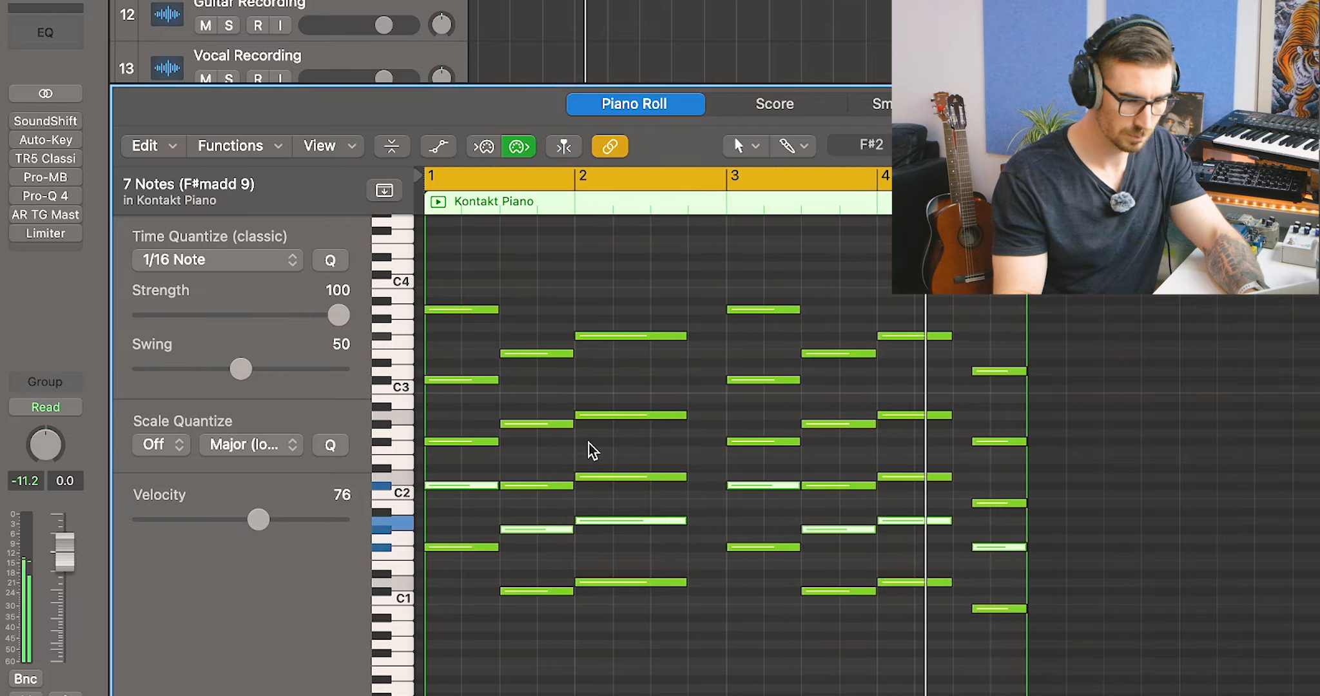
click(589, 442)
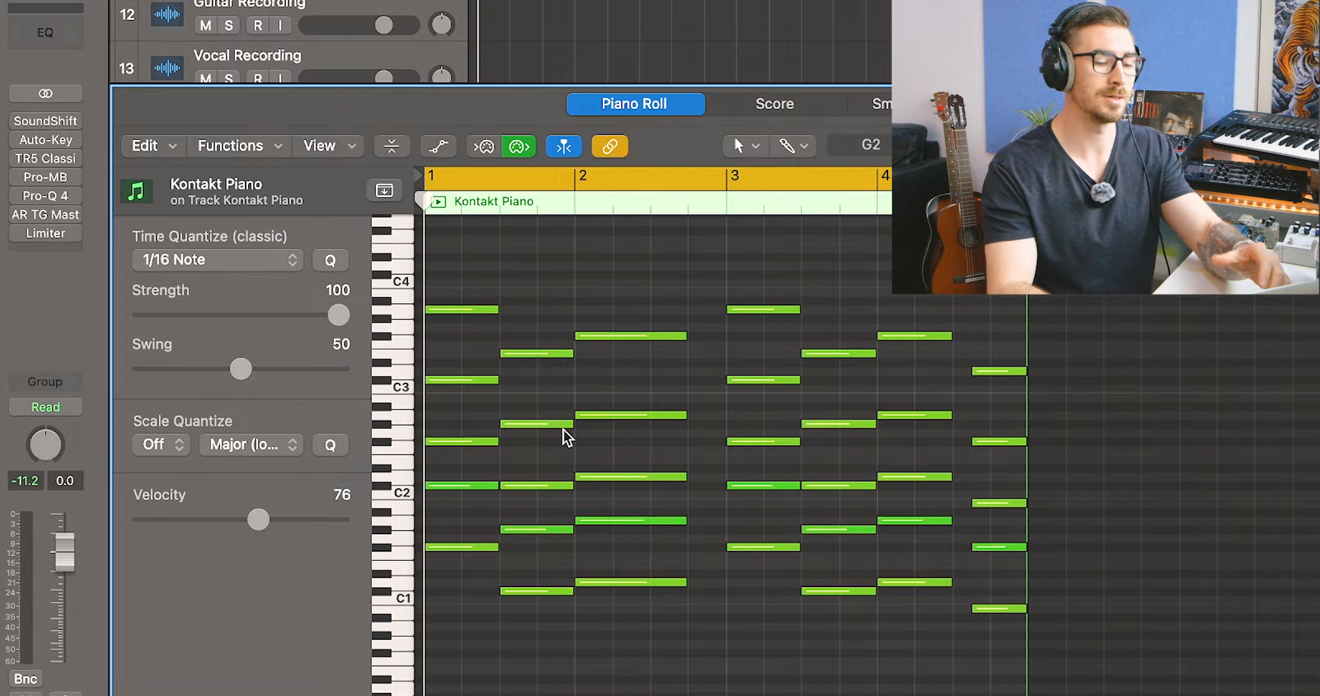
Humanize all notes in the region with the MIDI Transform, using random ranges of 10 for position, velocity and length
scroll(512, 418, up, 5)
scroll(512, 417, left, 4)
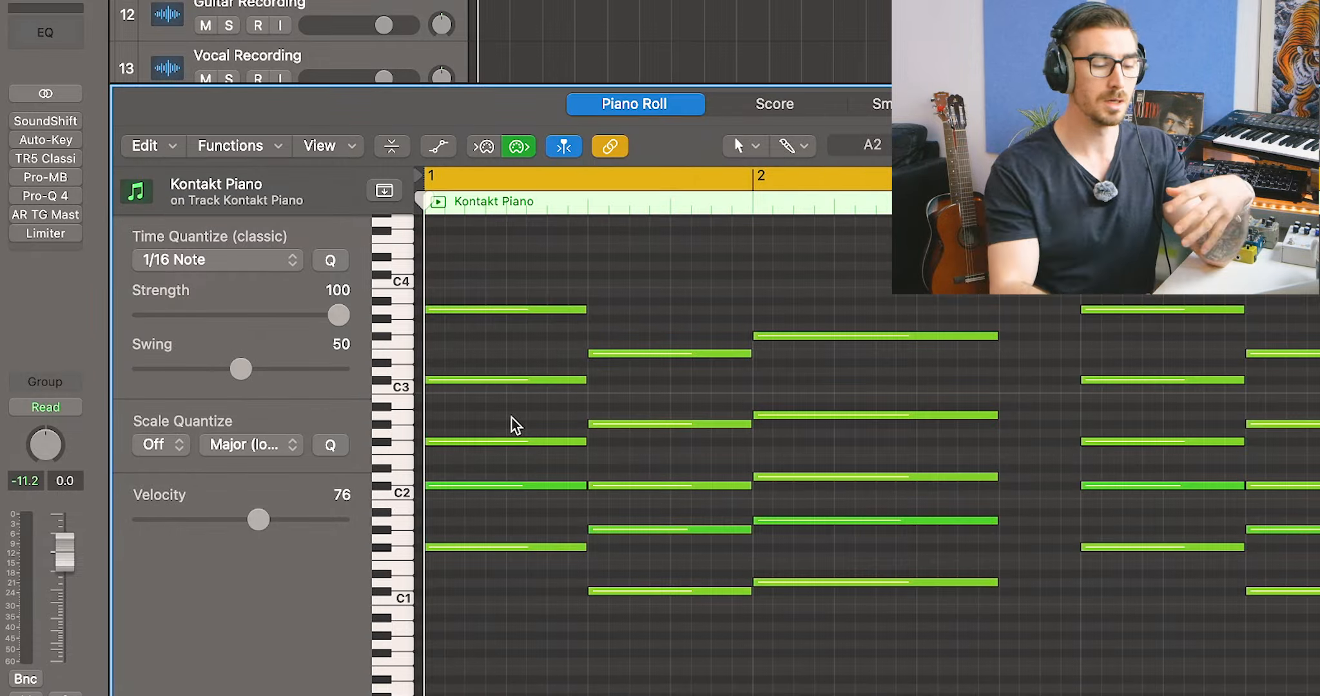
mouse_move(497, 311)
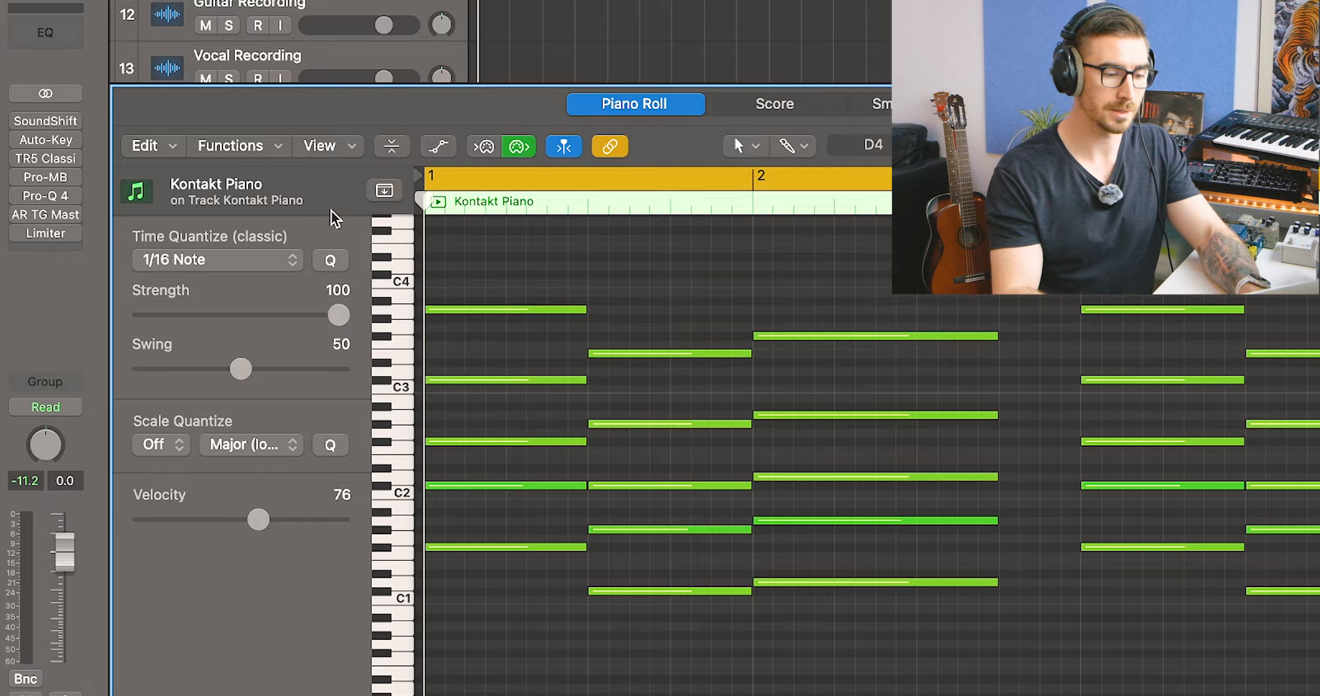
key(super+a)
click(265, 147)
mouse_move(342, 383)
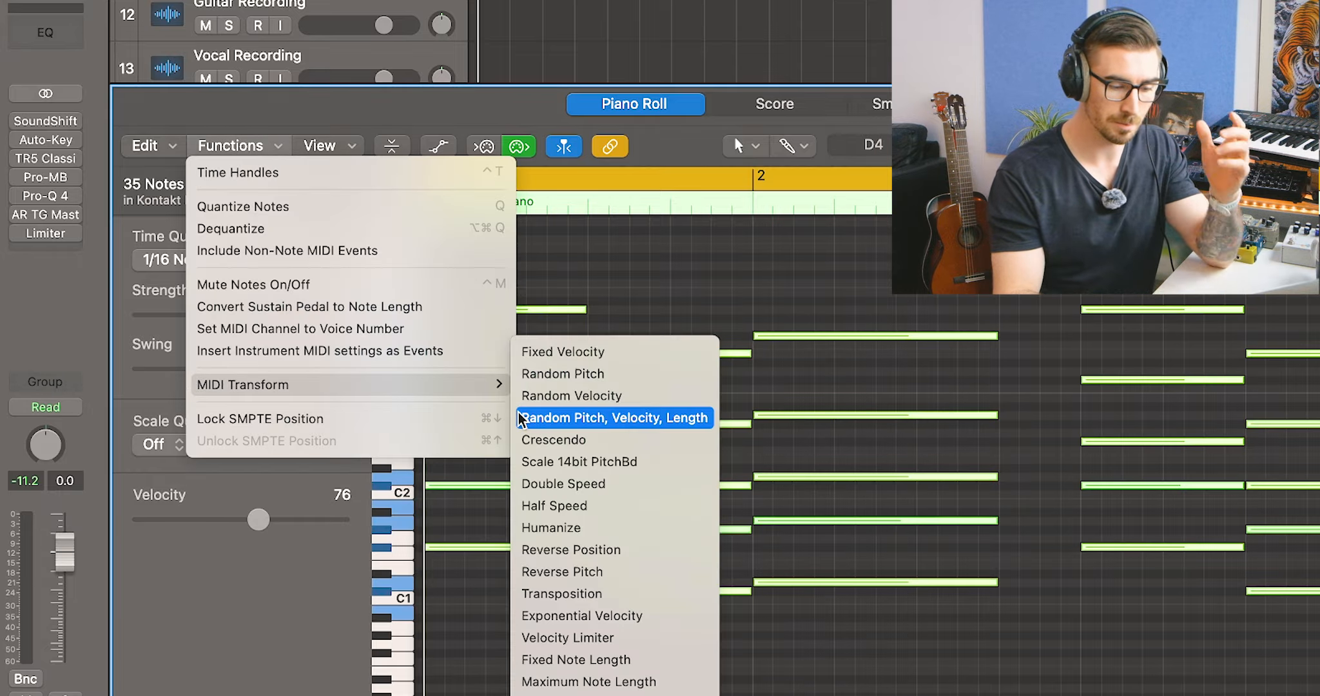
click(565, 526)
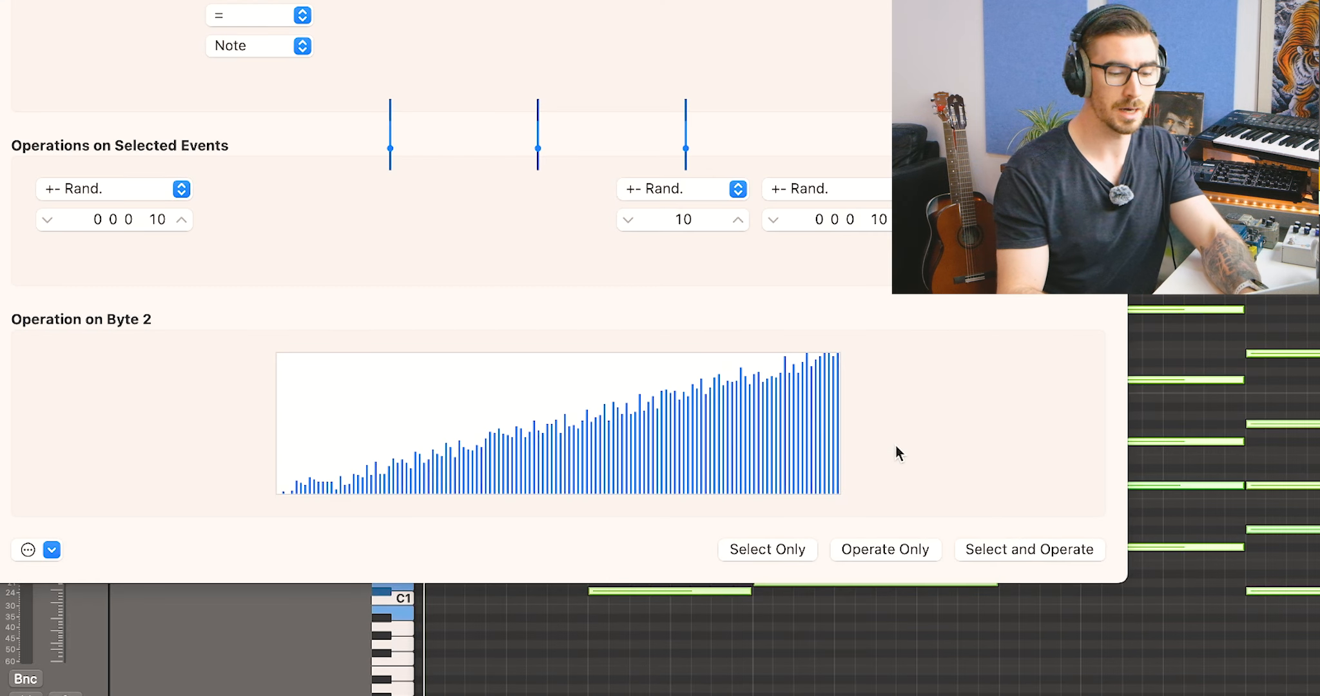
click(901, 547)
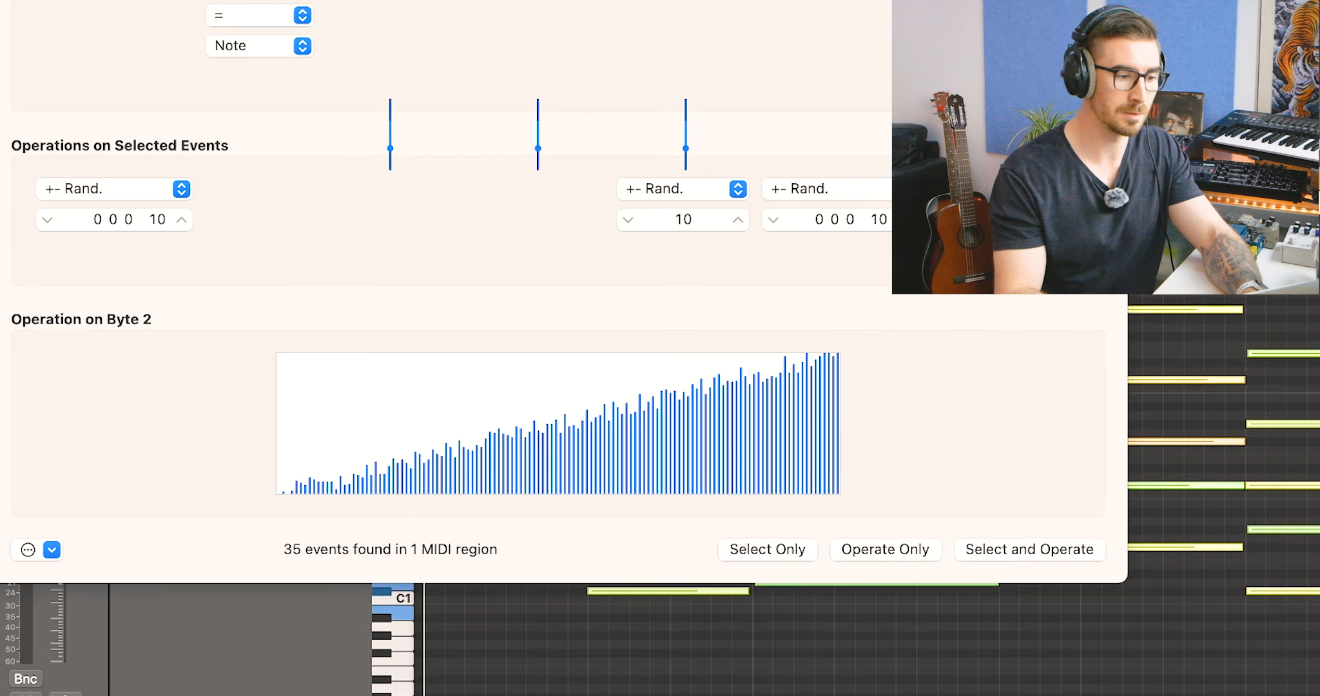
key(super+w)
scroll(609, 338, up, 5)
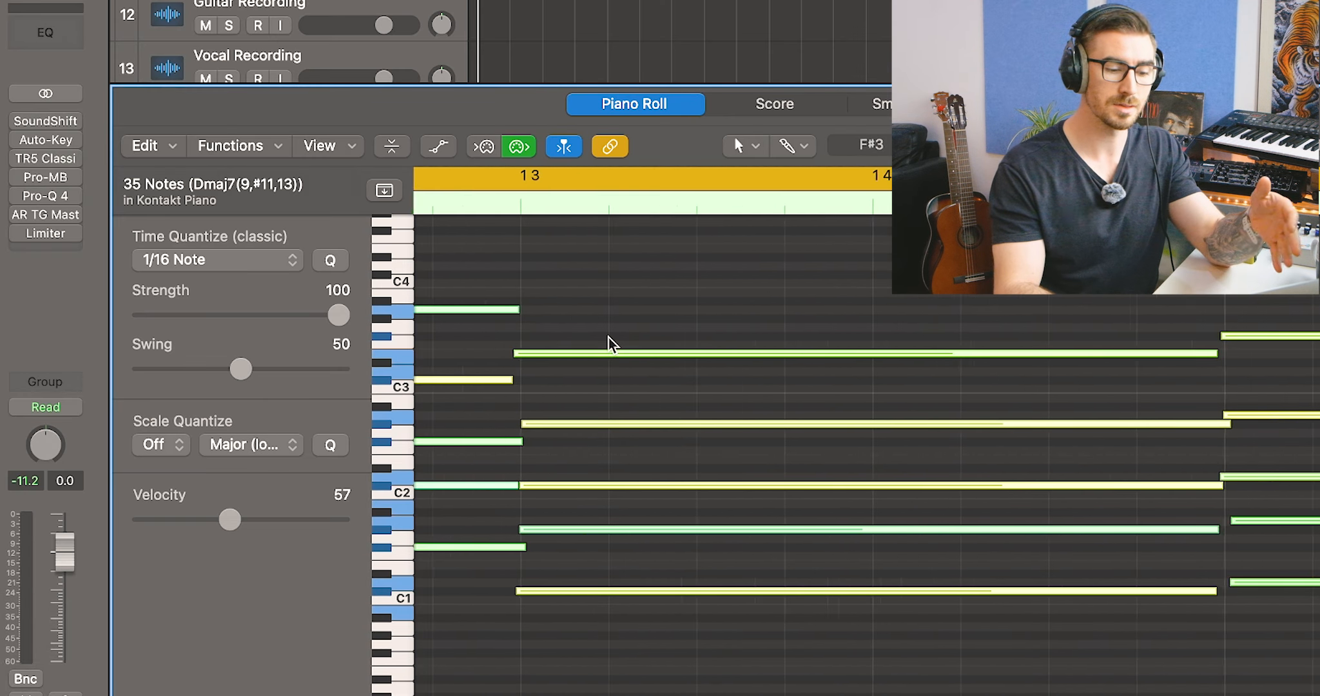
Select all the humanized notes and shift them slightly later together so the earliest note starts at bar 1
scroll(609, 338, left, 10)
click(611, 350)
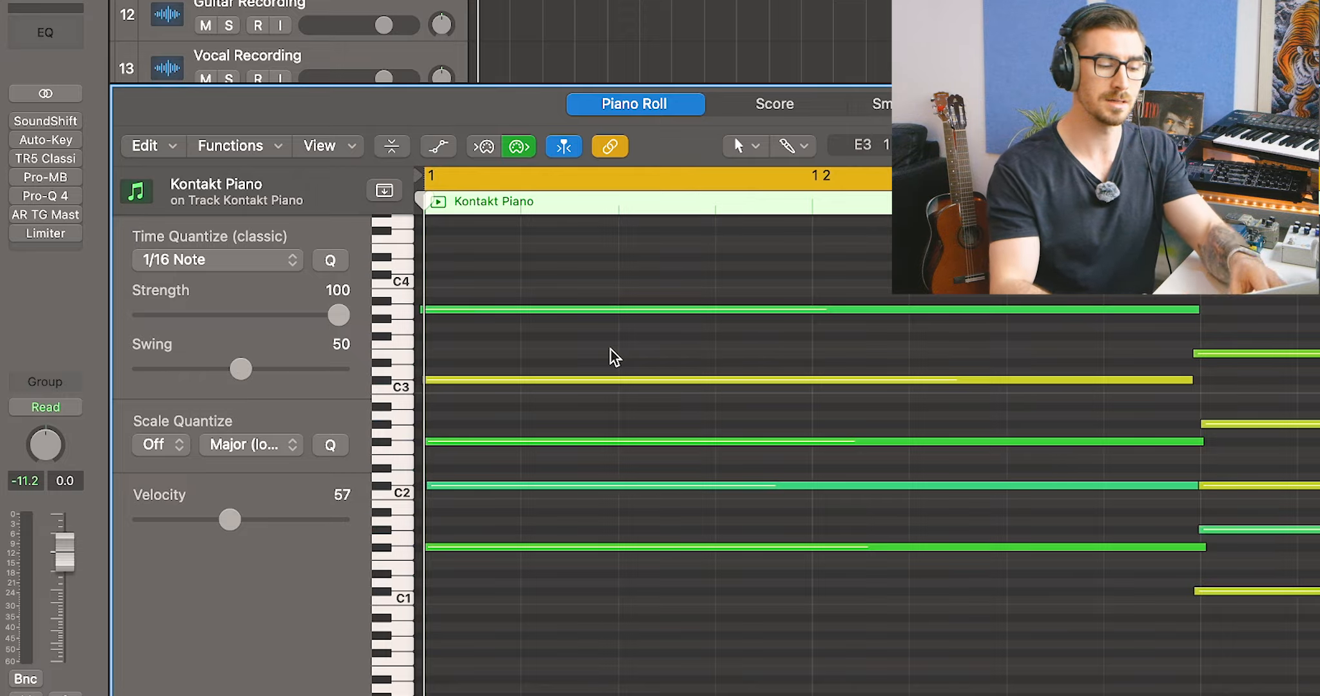
scroll(474, 380, up, 2)
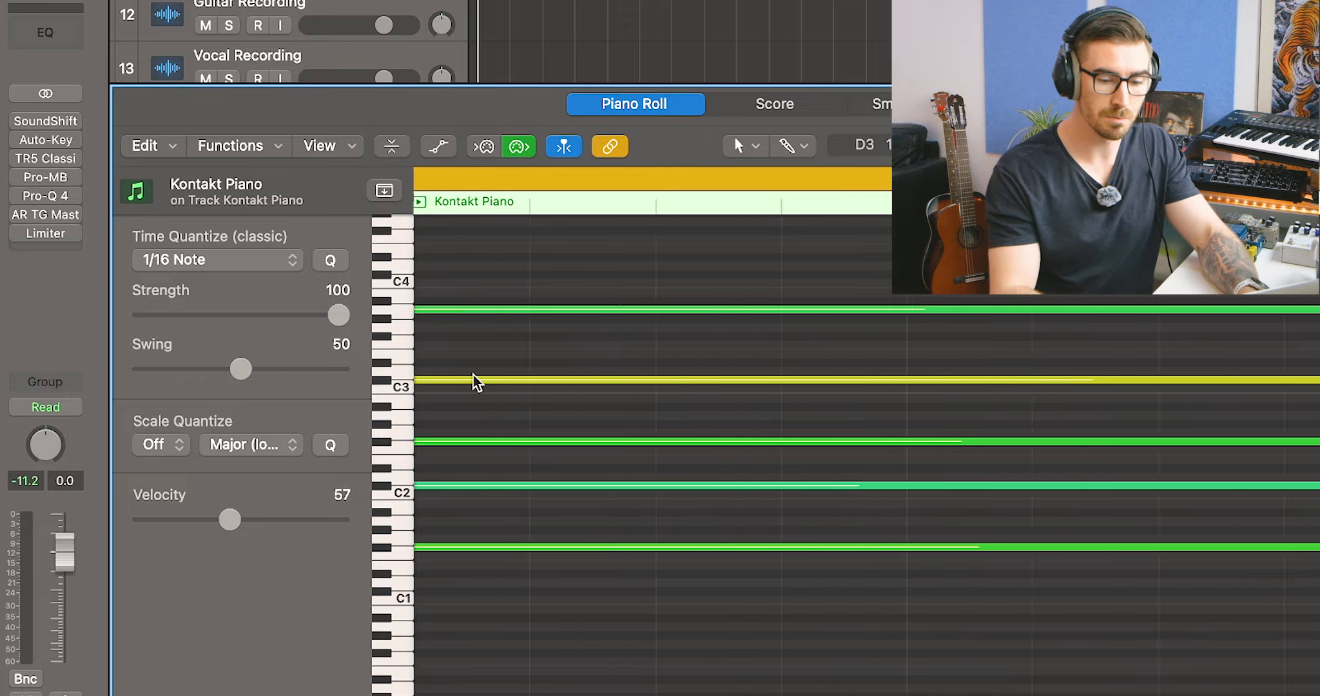
scroll(474, 381, down, 3)
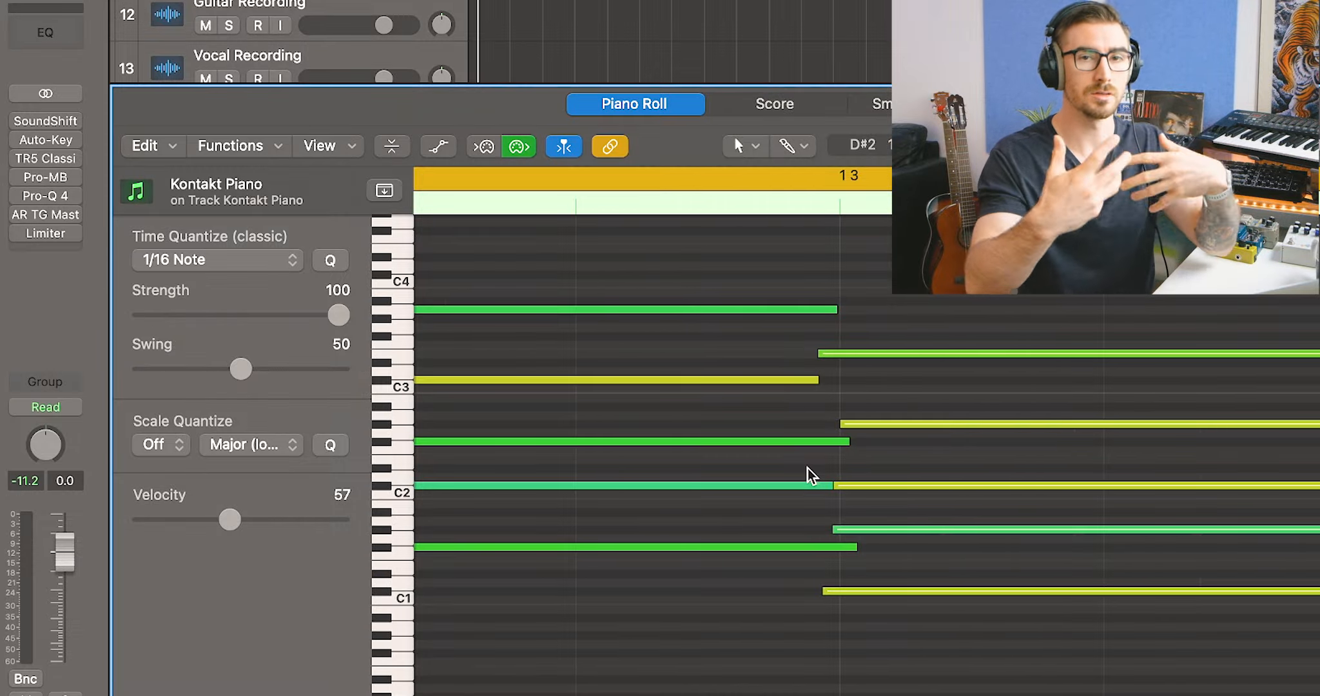
scroll(783, 428, left, 10)
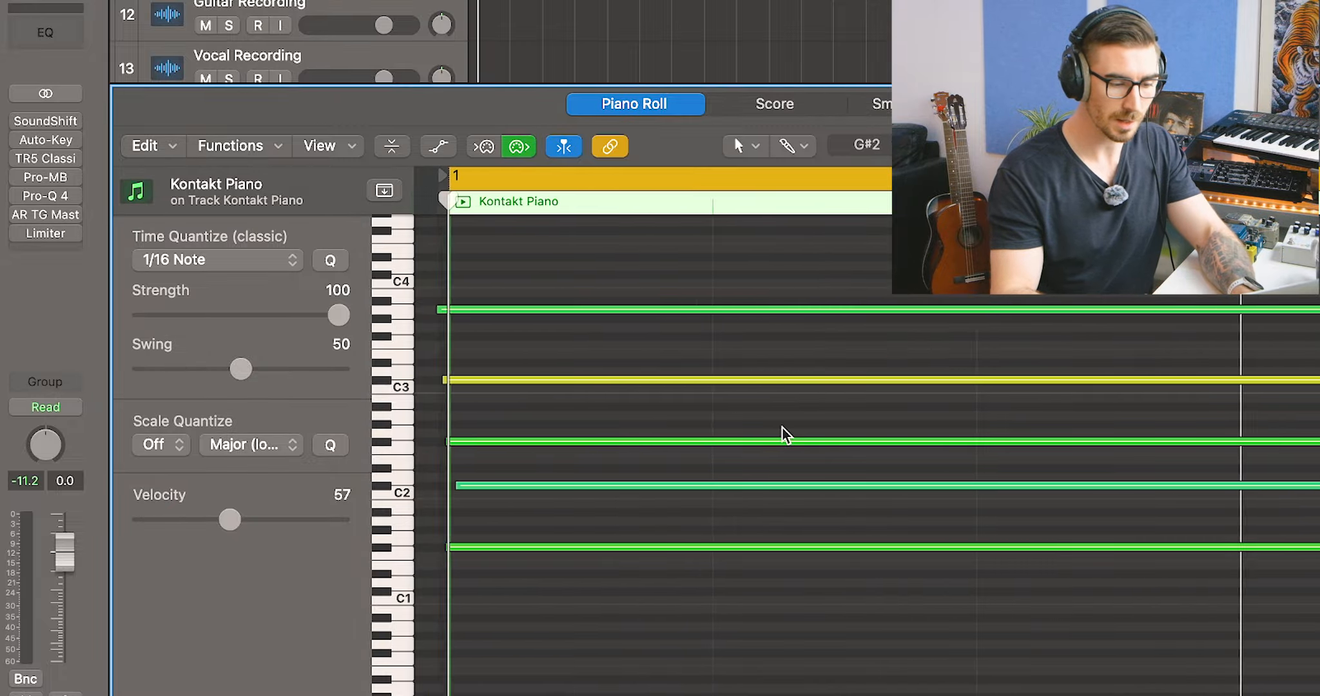
key(super+a)
drag(453, 307, 471, 308)
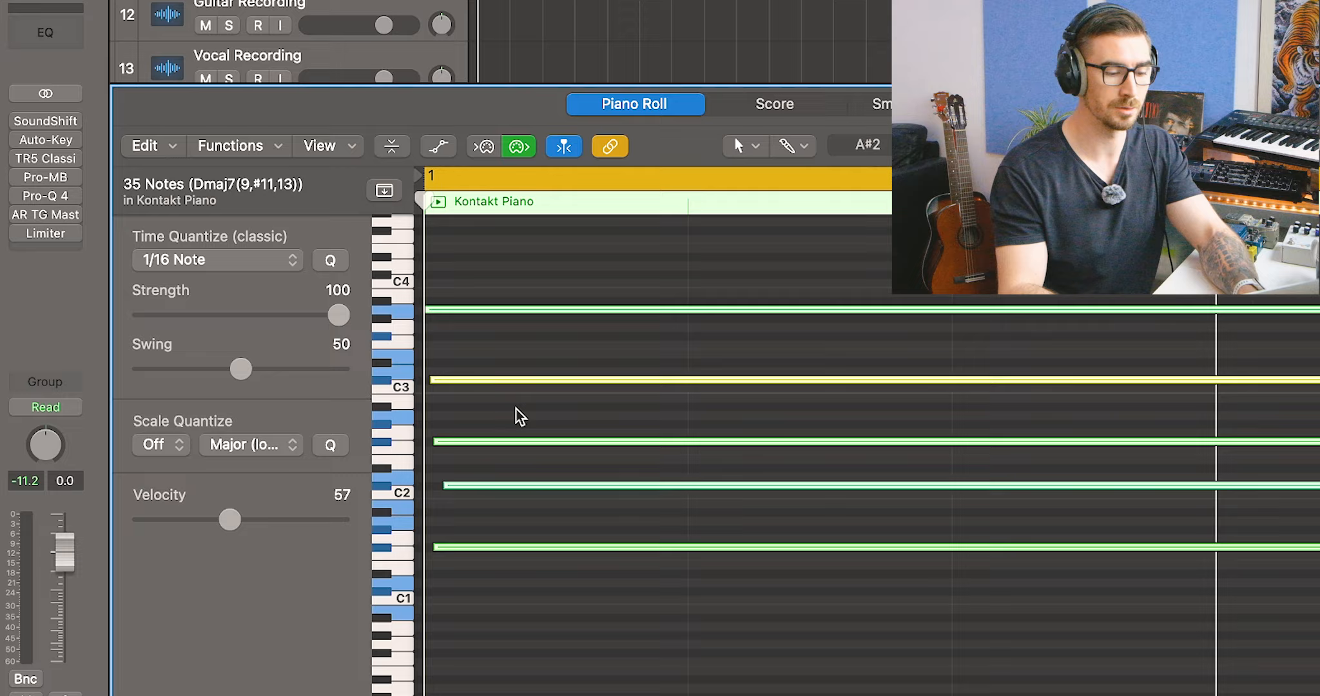
Play the progression, audition the Filling Gaps Felt preset in NOIRE Felt, and load Frozen Strings Felt from the Particles category
key(super+Left)
key(space)
key(super+Left)
key(super+Left)
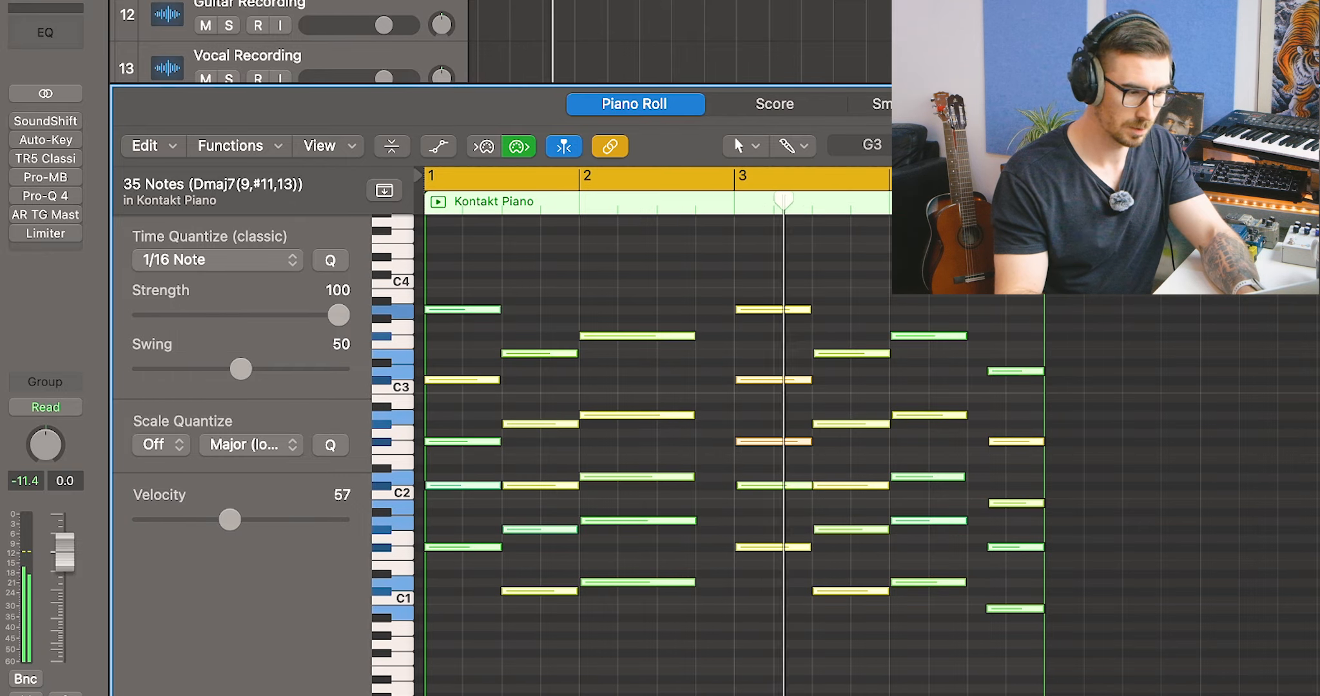
key(v)
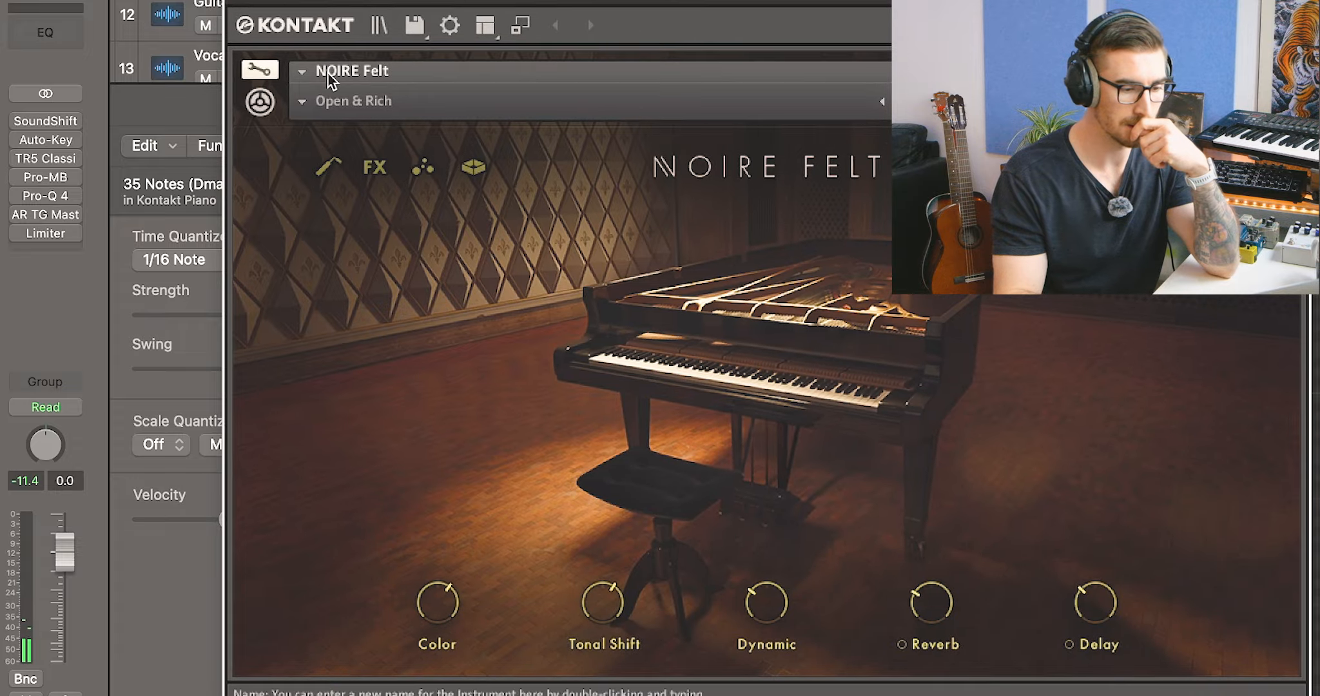
click(303, 97)
mouse_move(357, 155)
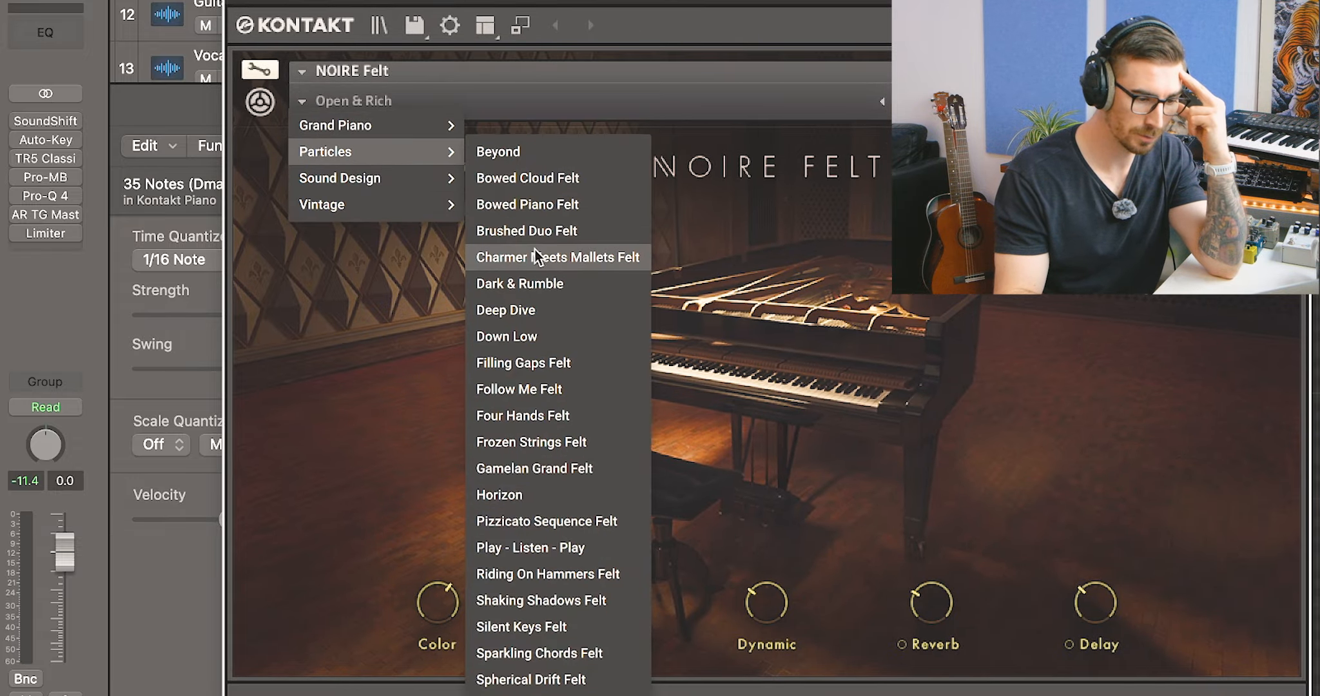
click(535, 362)
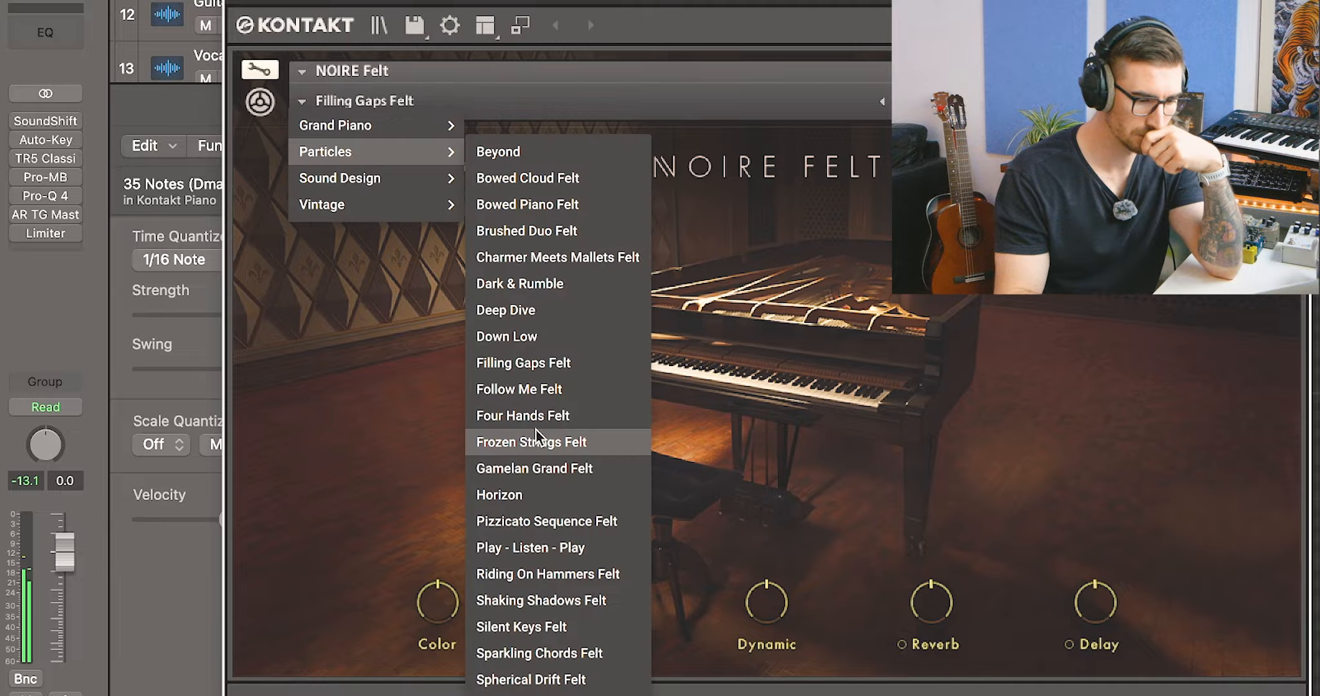
click(535, 432)
Raise the Dynamic amount of Frozen Strings Felt slightly past centre and open the instrument's effects page
click(303, 101)
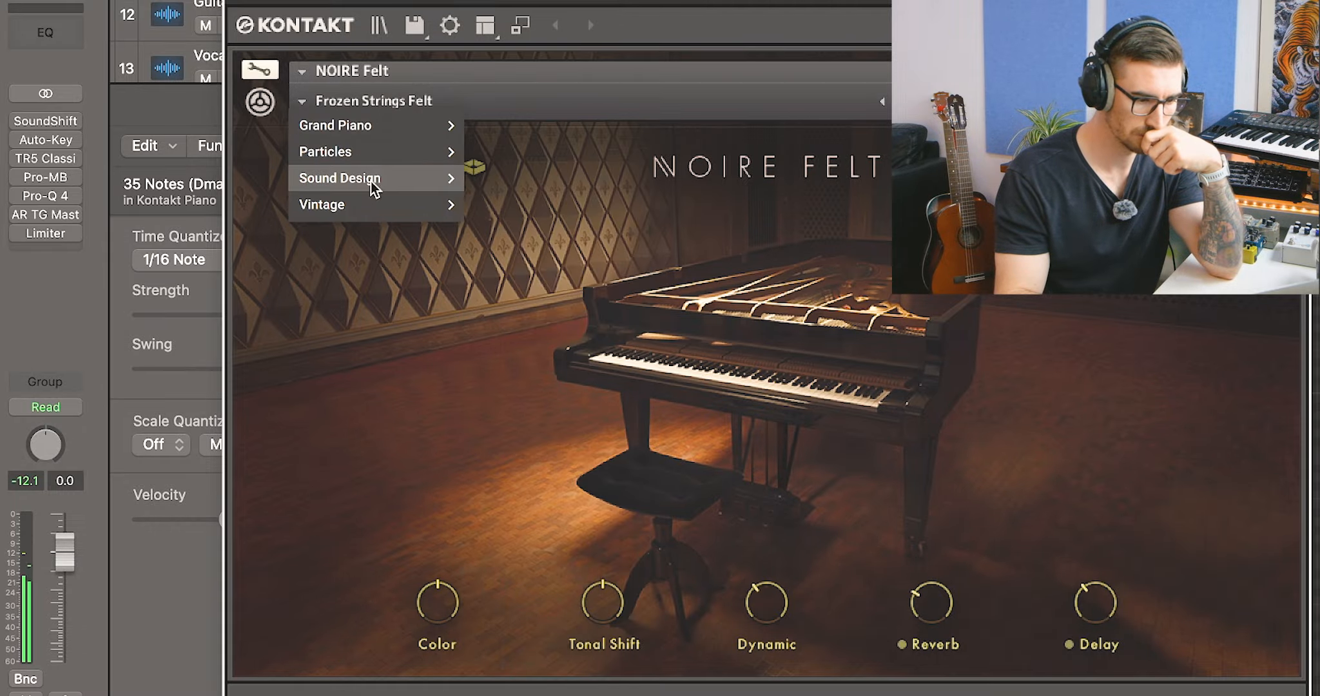
mouse_move(394, 160)
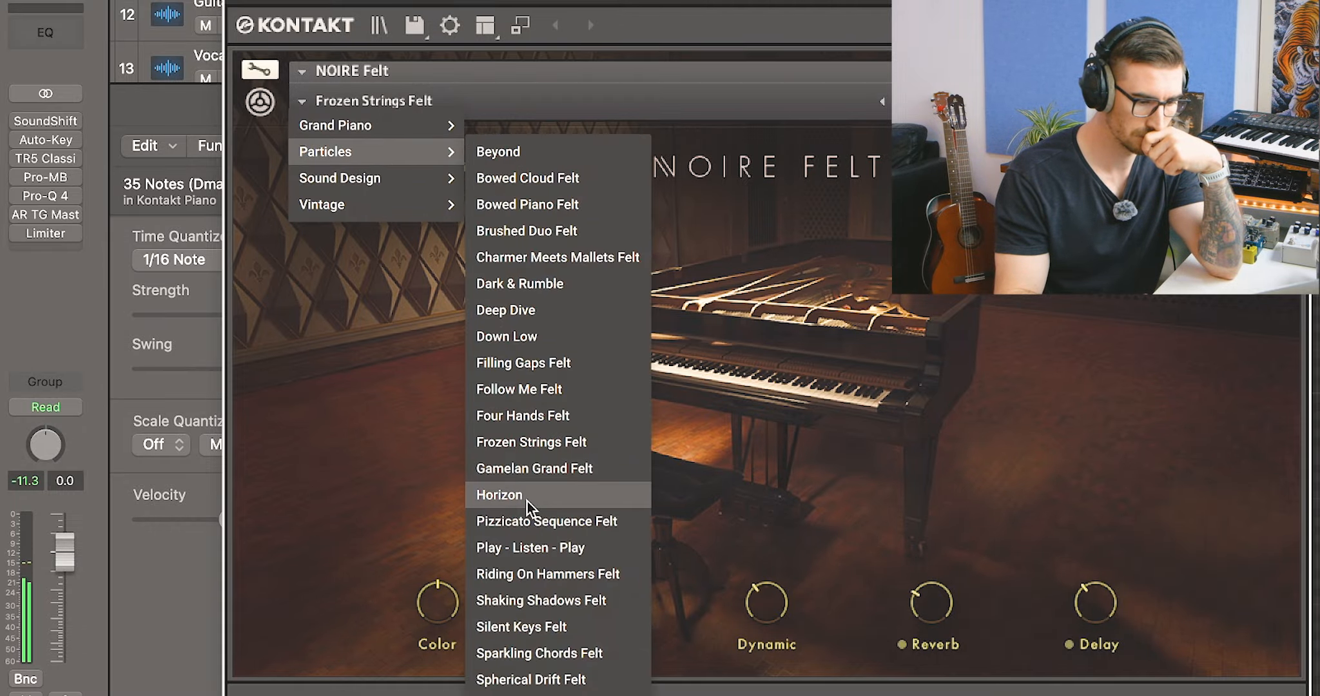
click(545, 566)
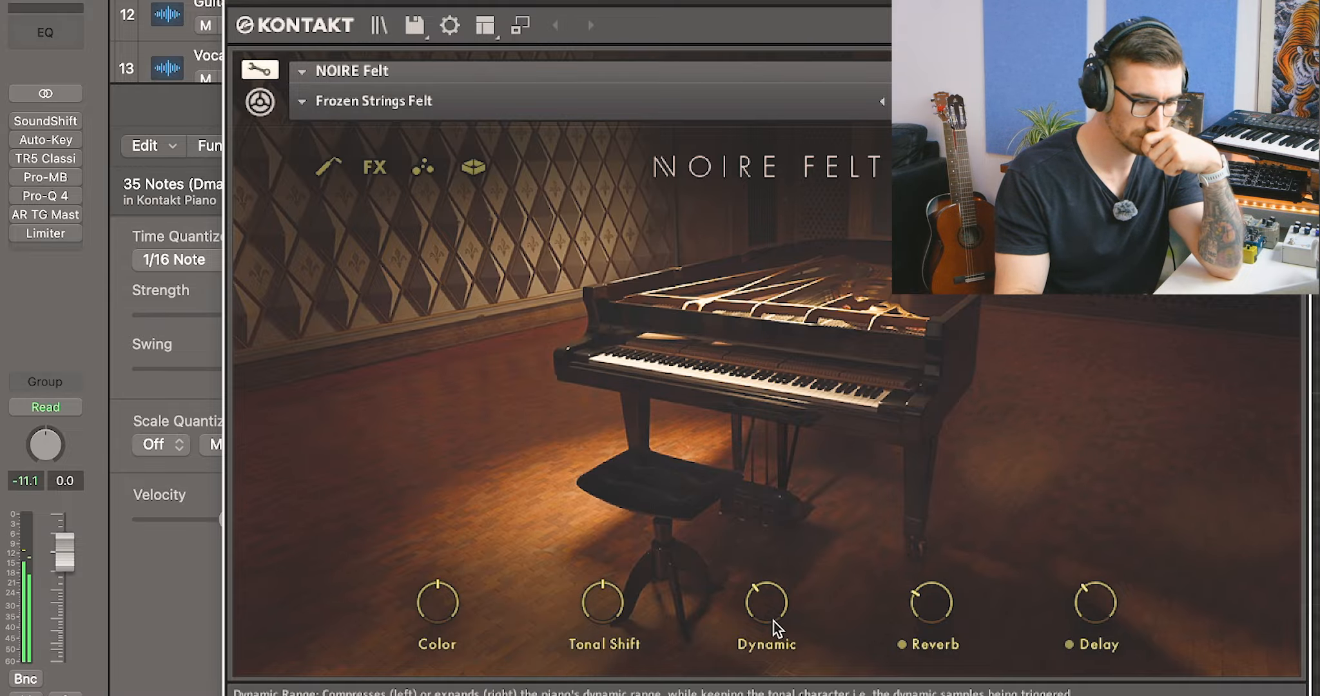
drag(776, 593, 779, 575)
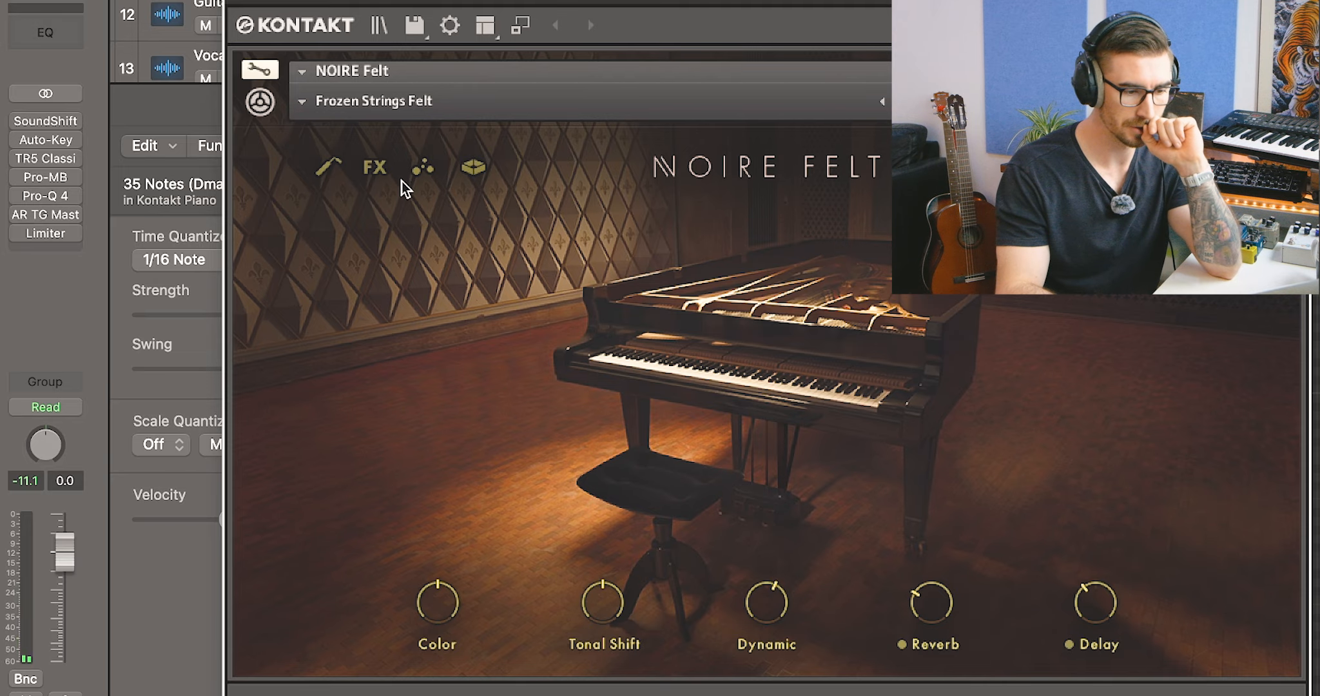
click(383, 167)
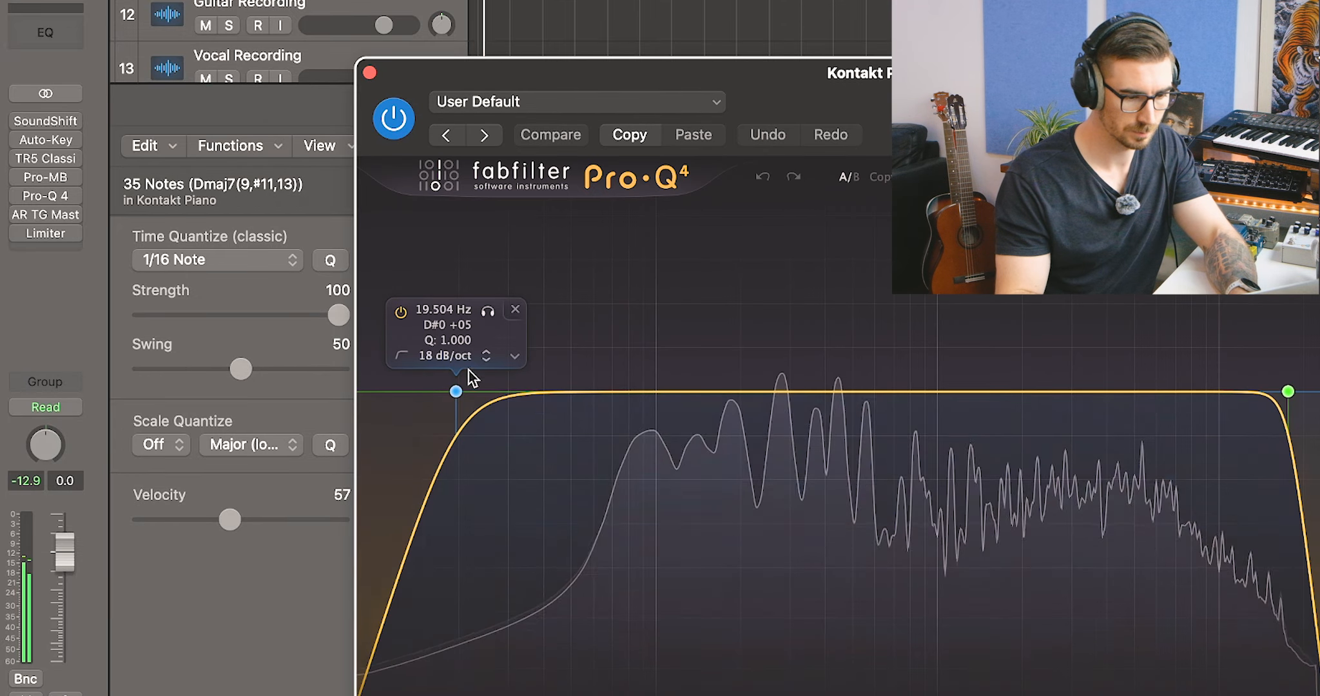
Move the Pro-Q 4 low cut on the piano up to about 899 Hz and close the effect windows
drag(456, 389, 932, 394)
drag(1024, 391, 924, 391)
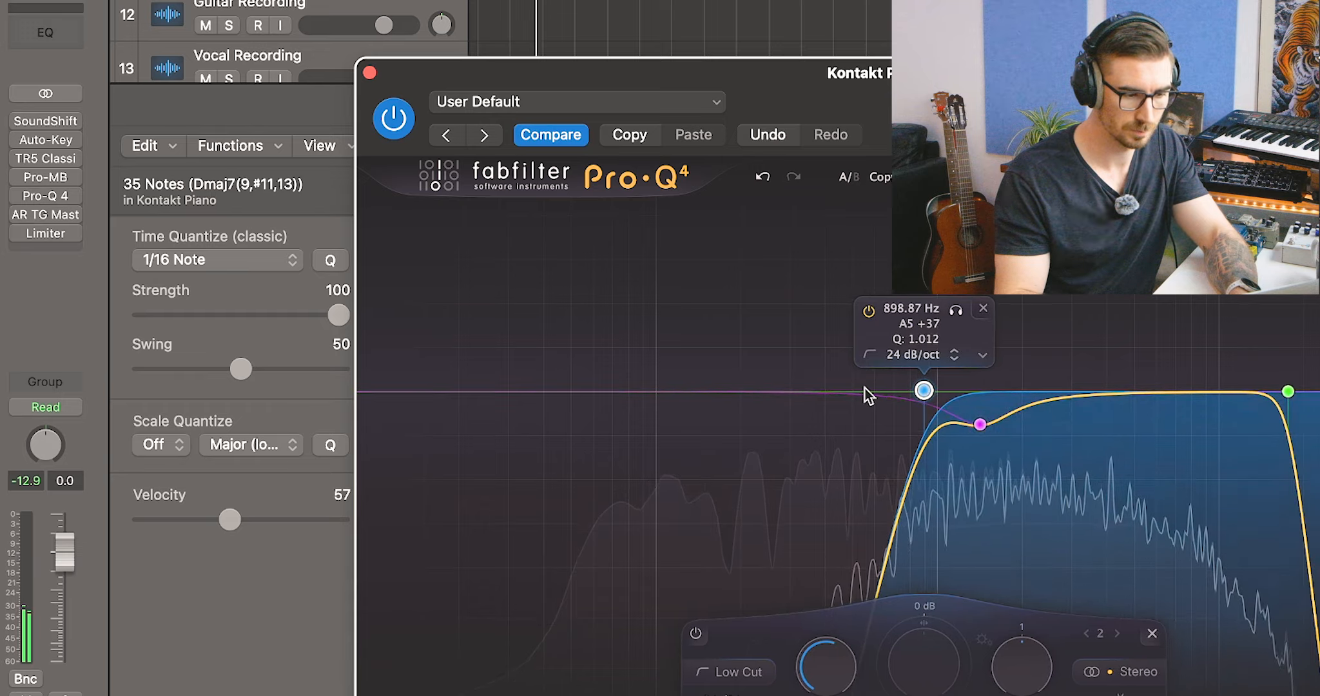
click(369, 71)
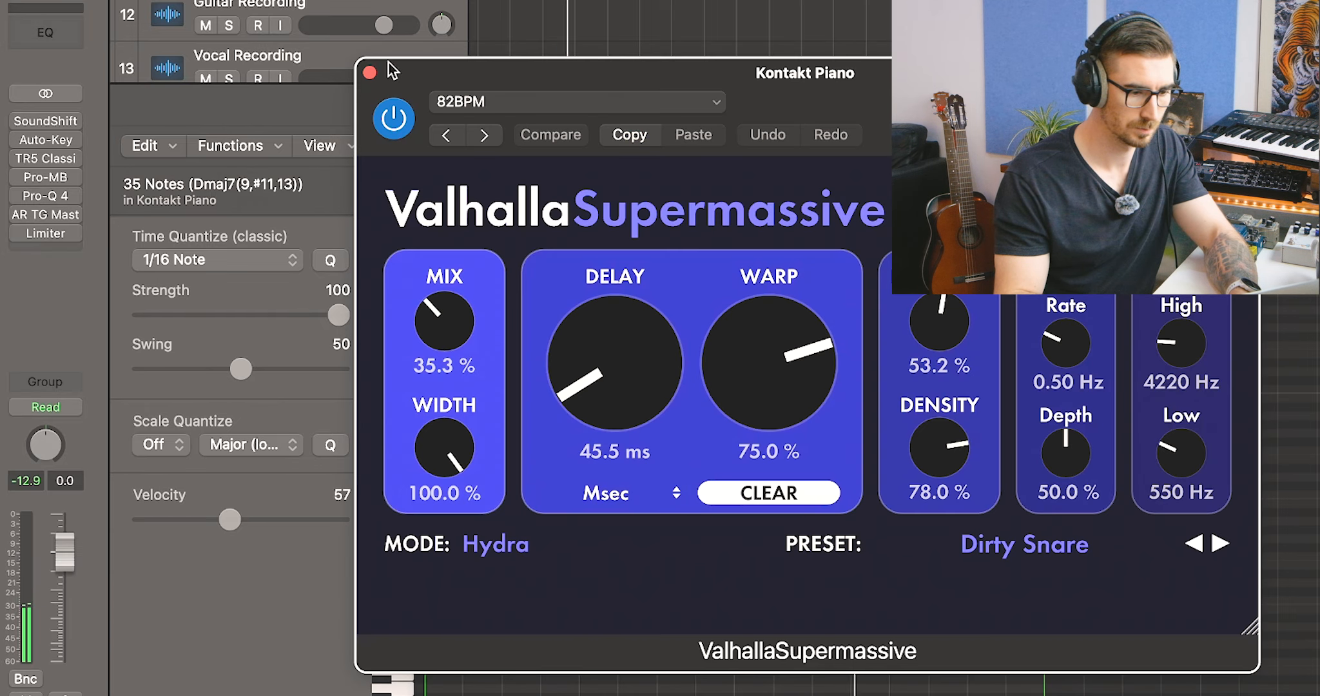
click(371, 69)
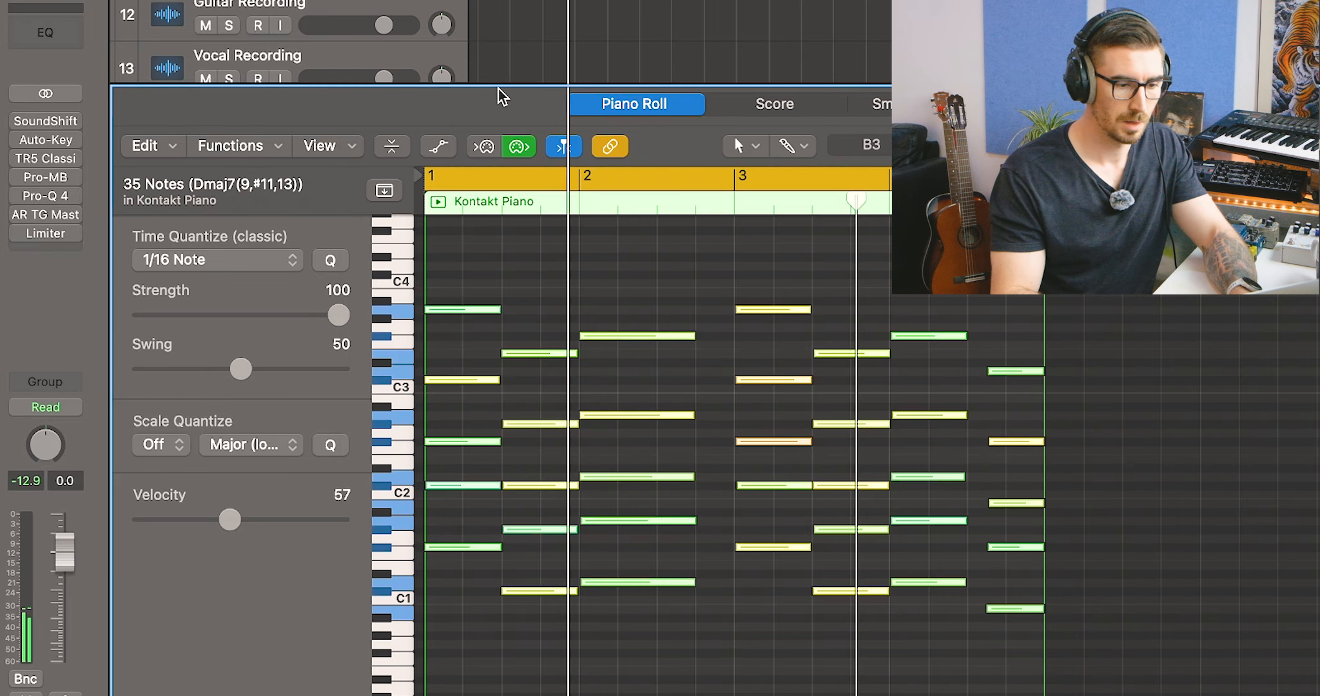
Bounce the Kontakt Piano region in place to a new track named "shimmer texture (high)", muting the source
key(p)
key(Return)
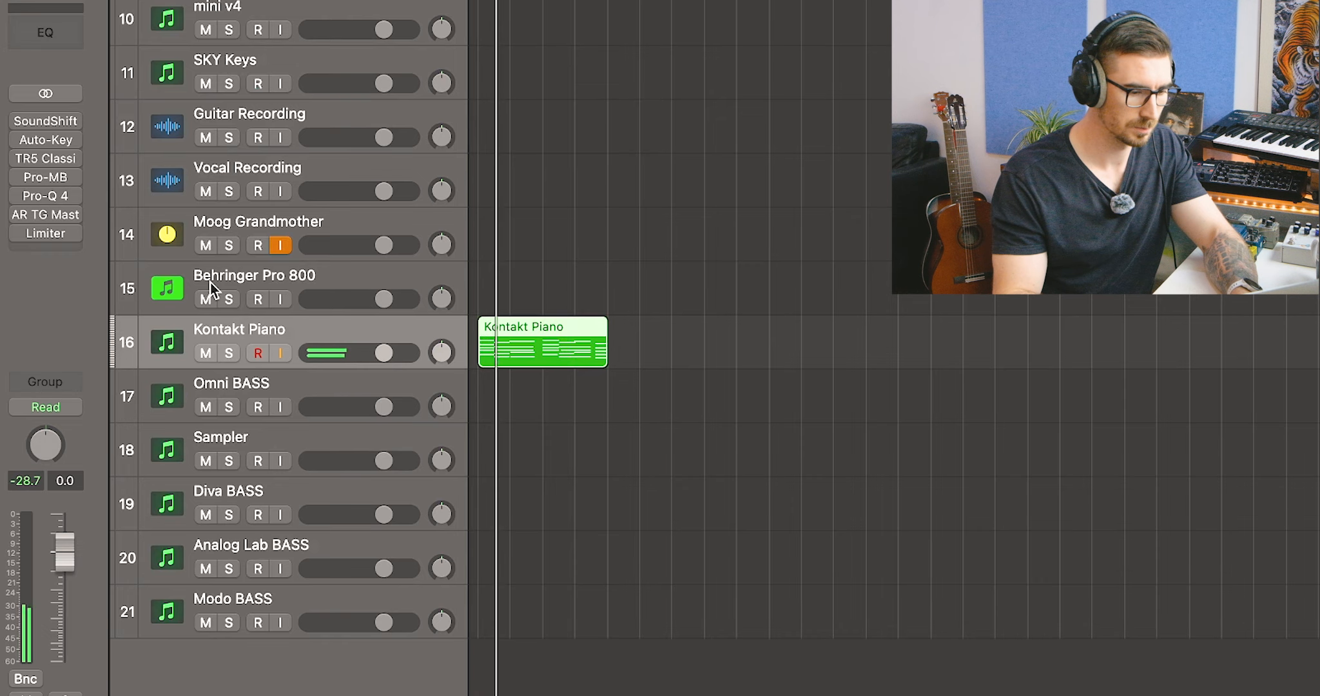
right_click(550, 332)
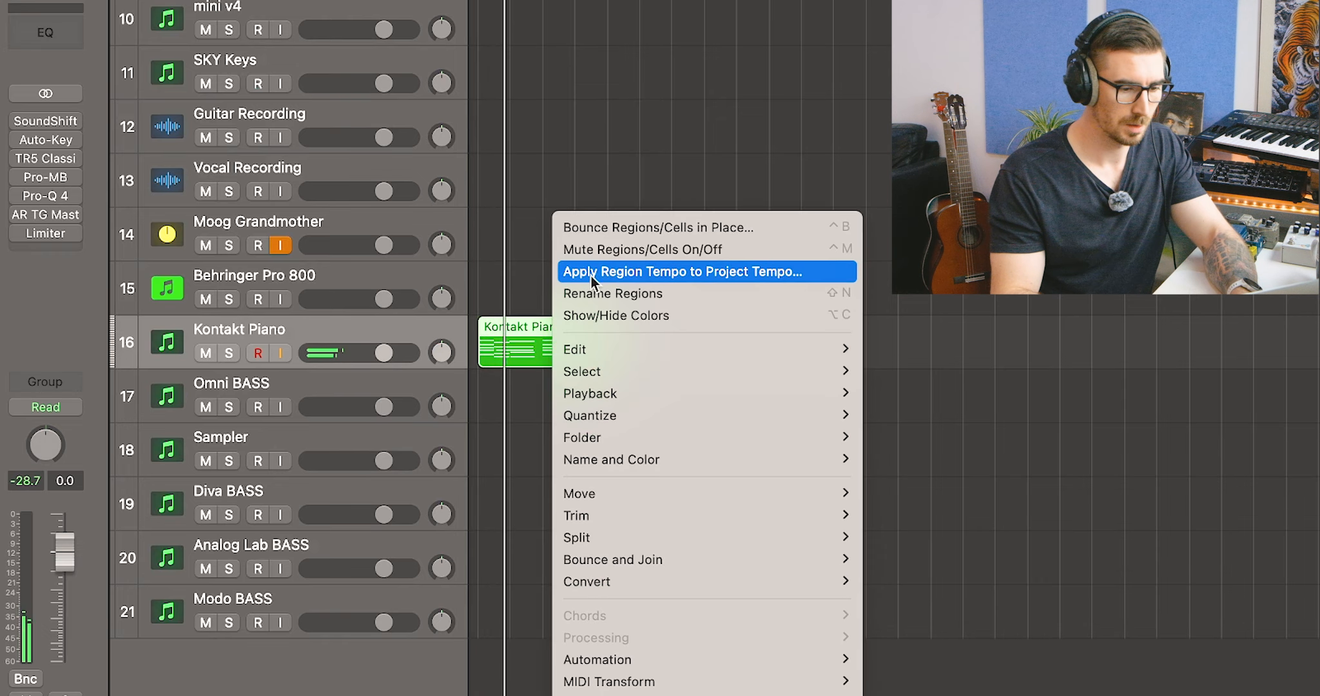
click(603, 229)
text(shimmer texture (high)
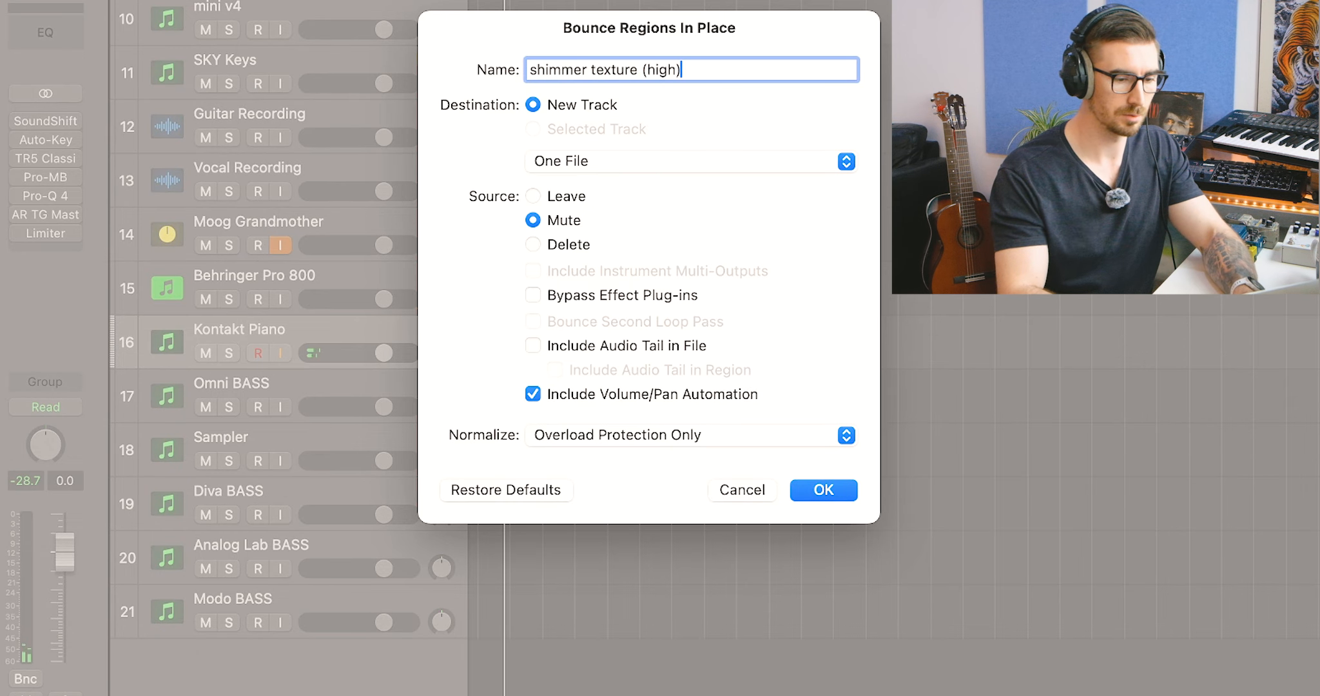
key(Return)
Unmute the original Kontakt Piano region
right_click(548, 336)
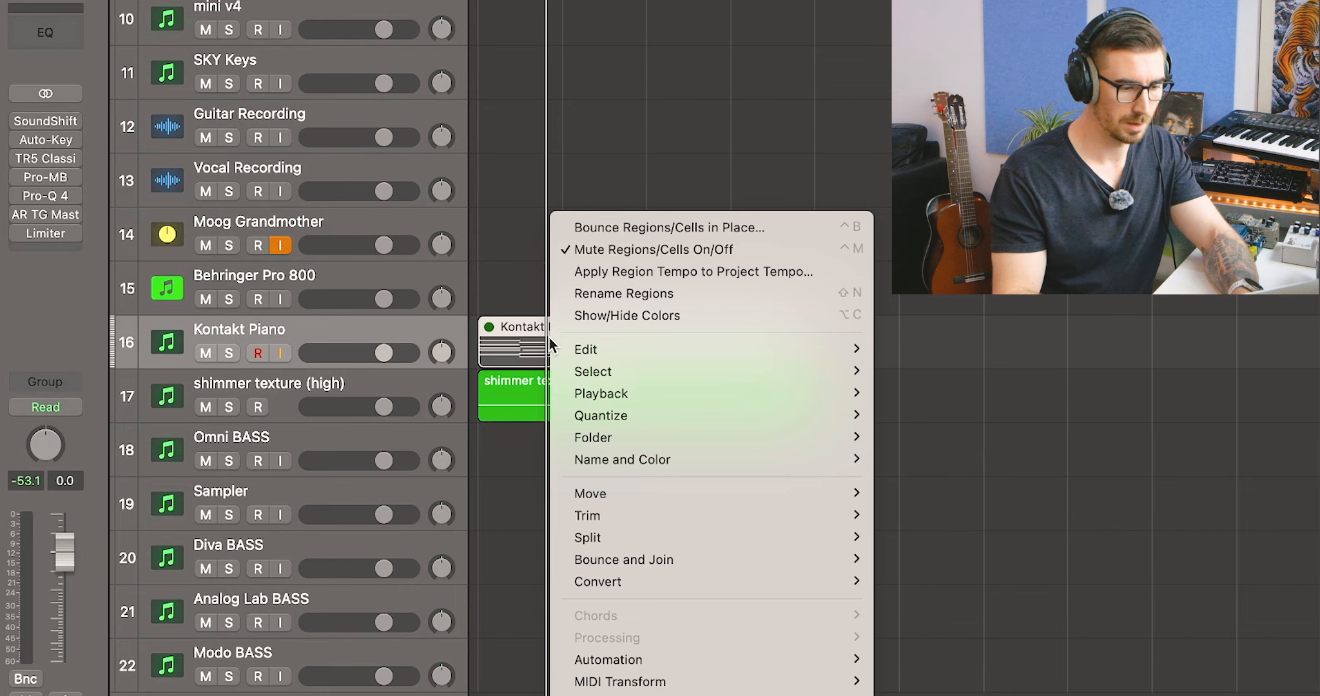
click(501, 264)
right_click(516, 326)
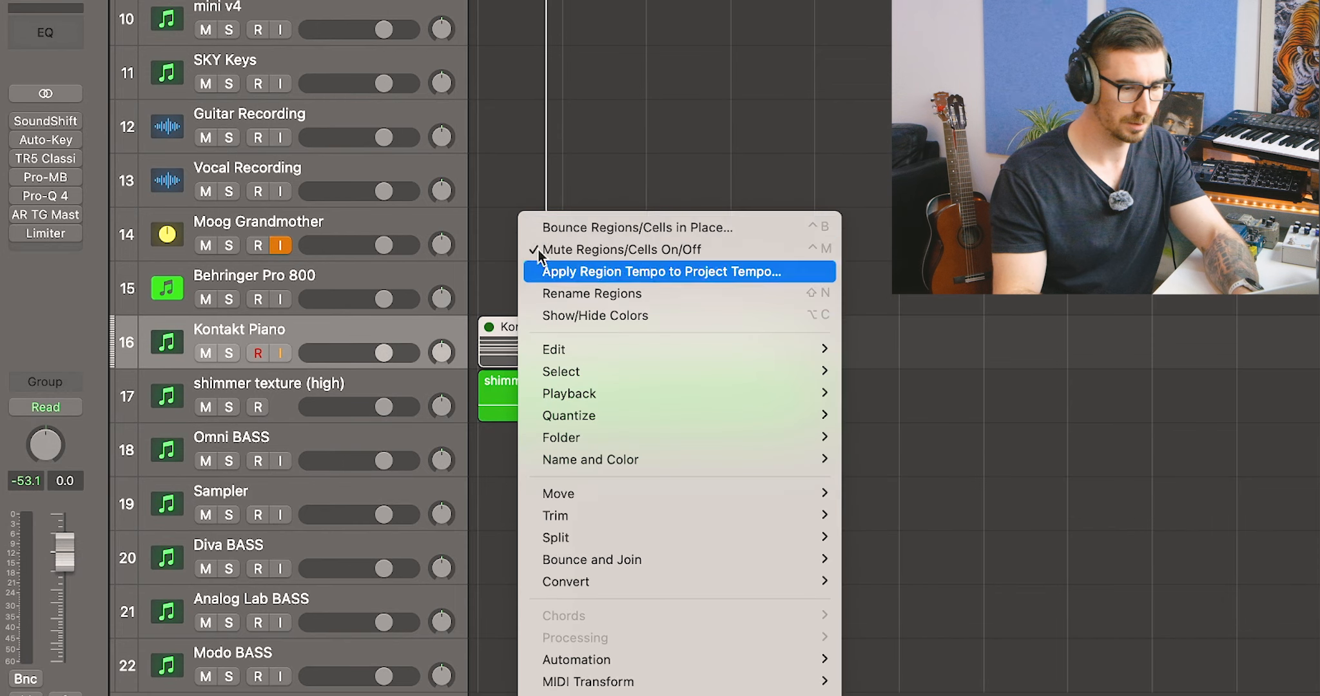
click(541, 250)
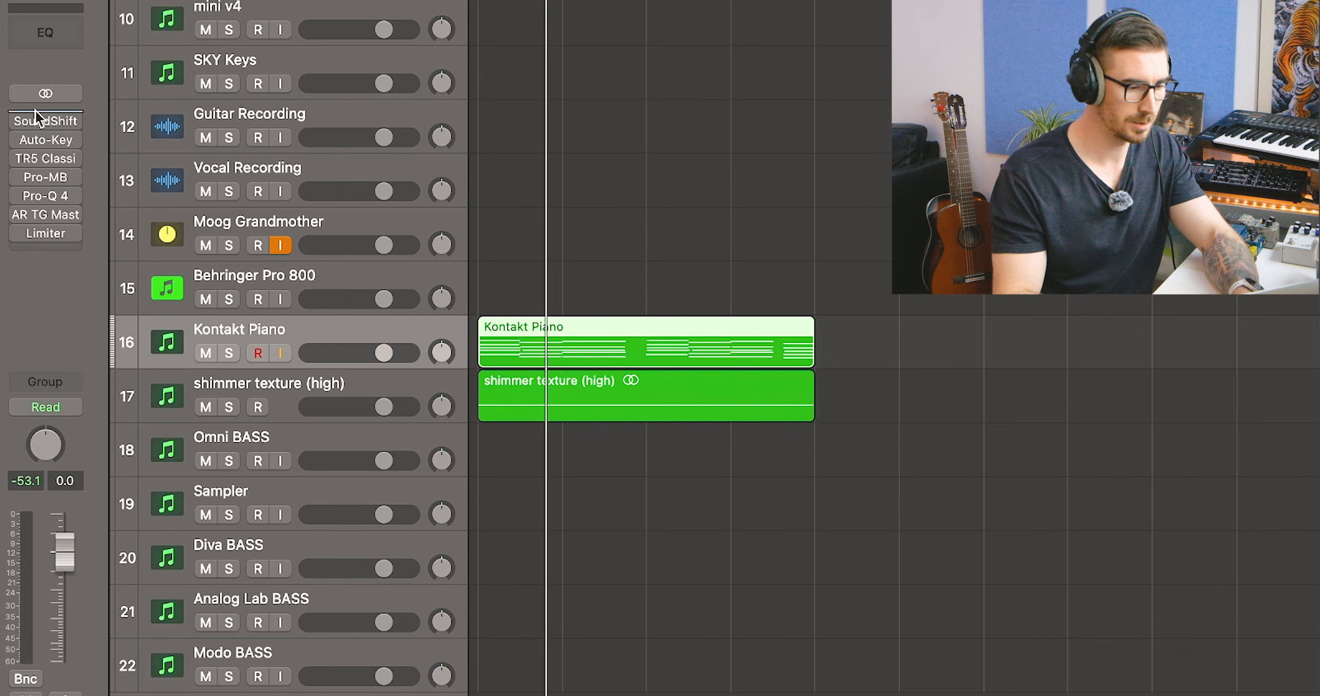
Load the Smooth & Deep Felt preset from the Grand Piano category in the Kontakt Piano track's NOIRE Felt
key(v)
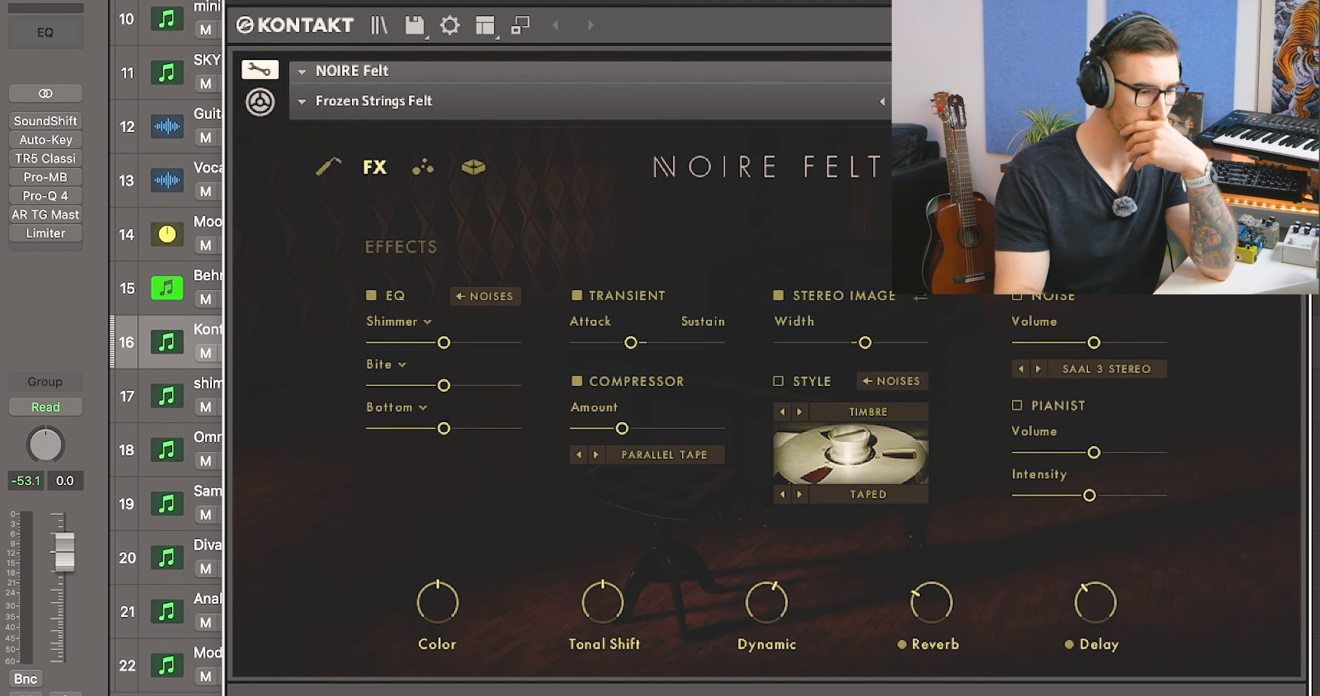
click(374, 101)
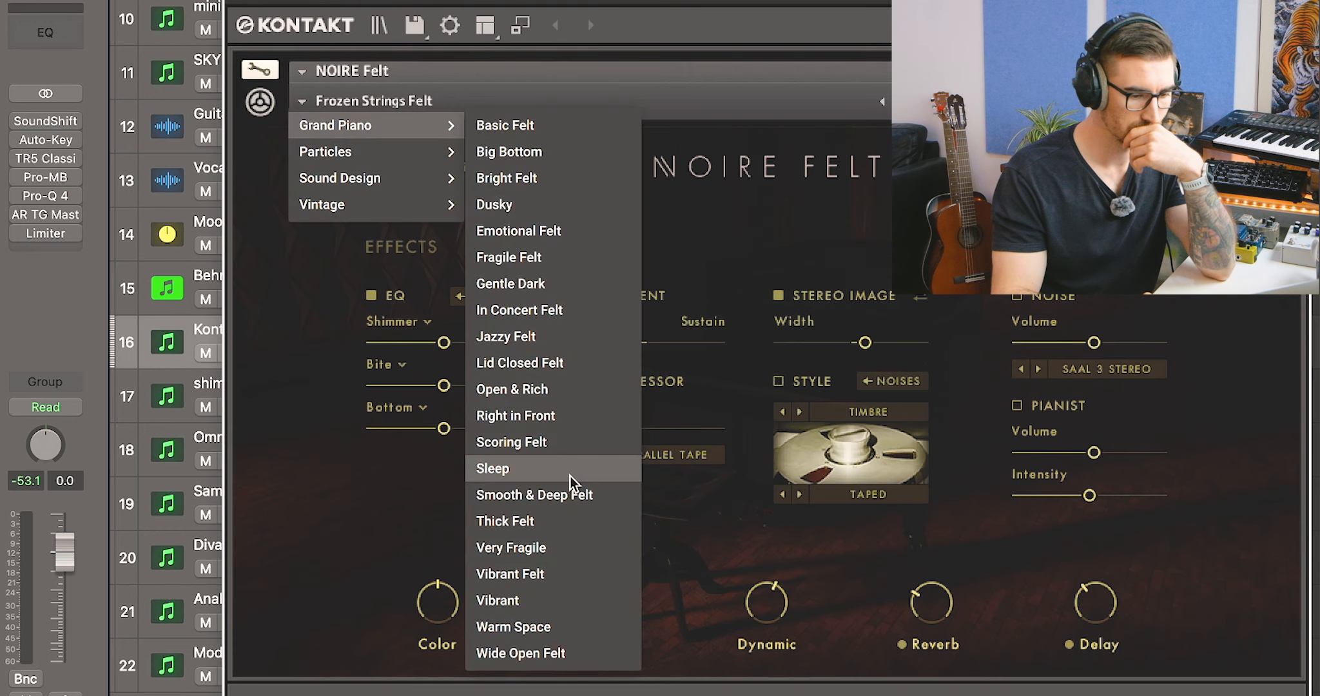
click(566, 493)
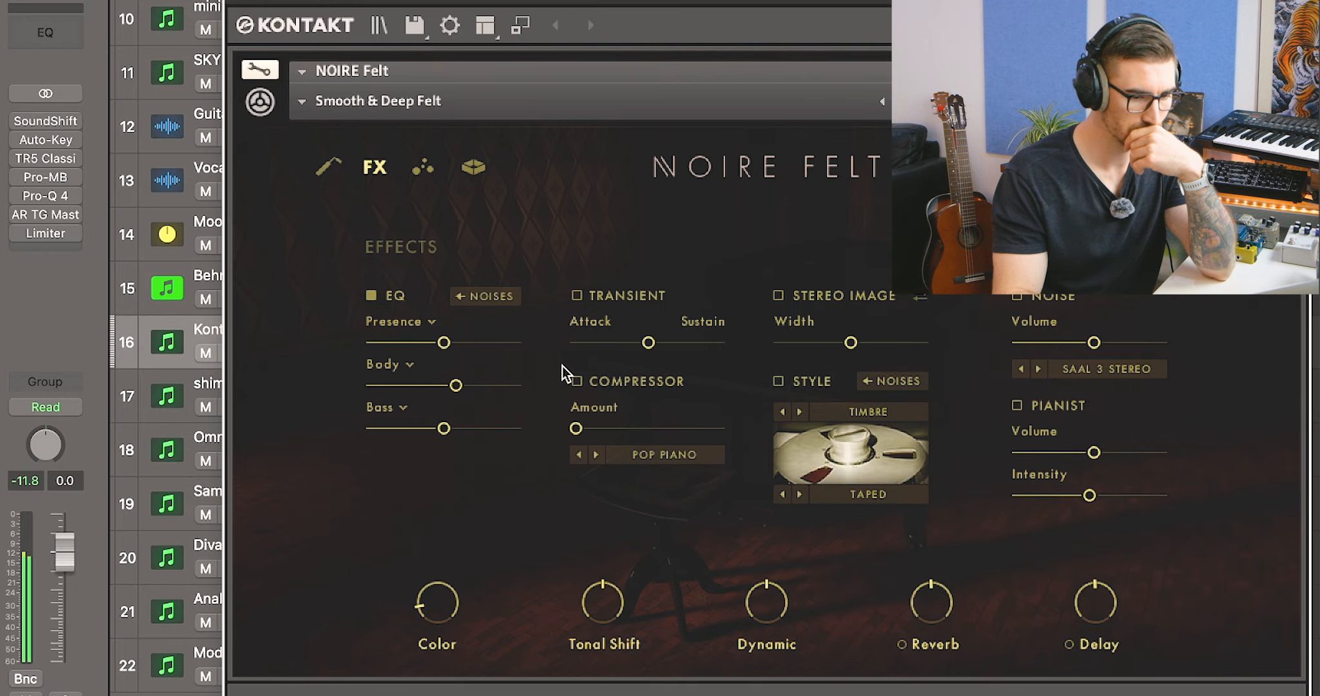
Audition the Warm Space preset and switch back to Smooth & Deep Felt
click(305, 103)
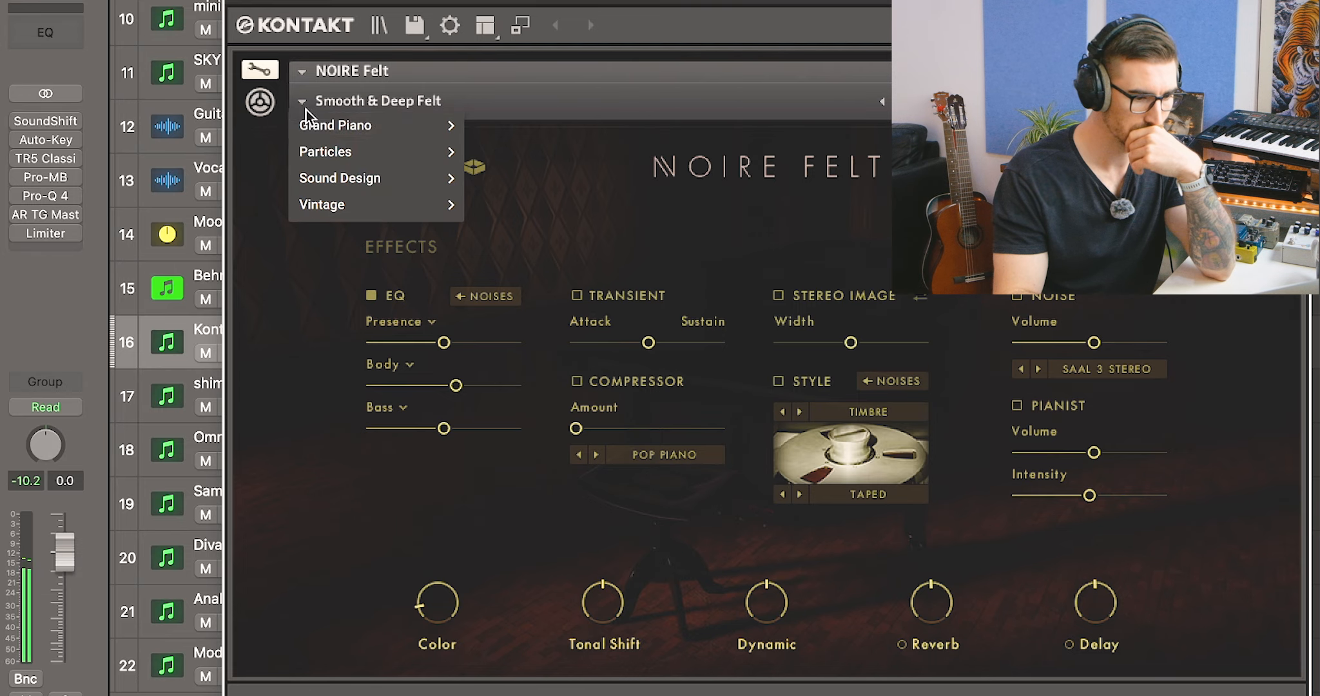
mouse_move(319, 122)
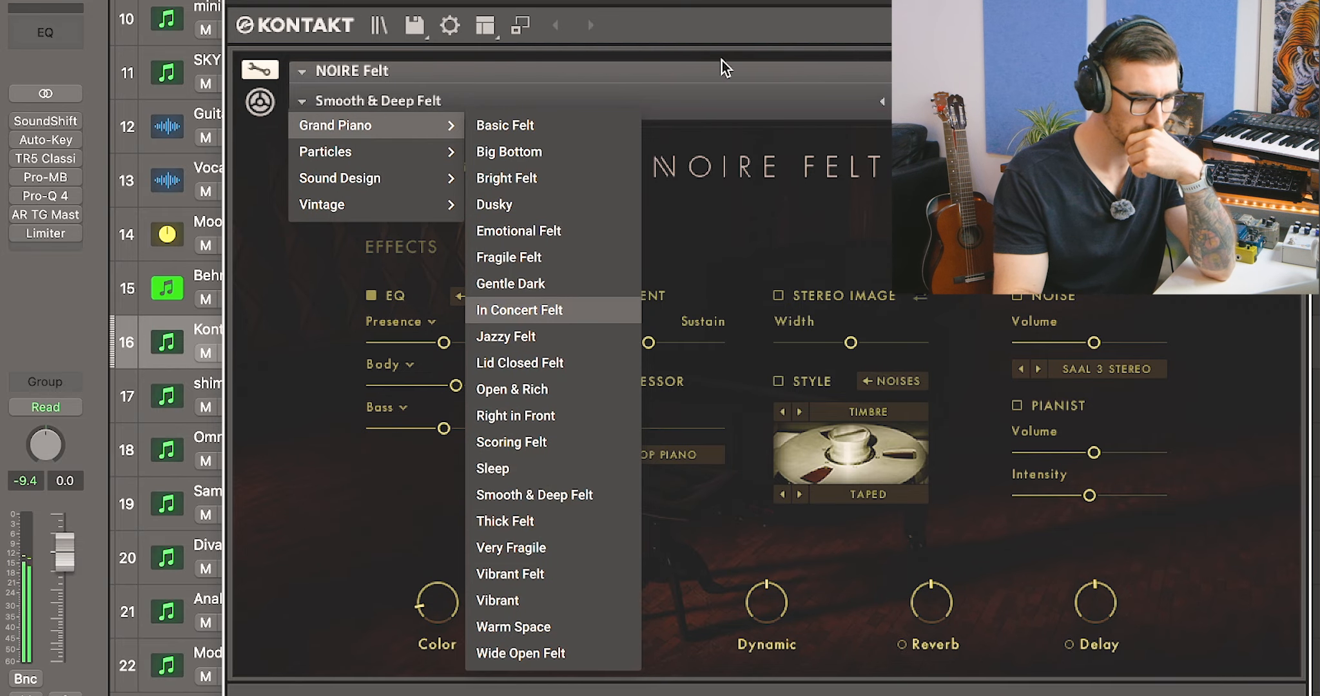
click(535, 627)
click(326, 102)
mouse_move(387, 125)
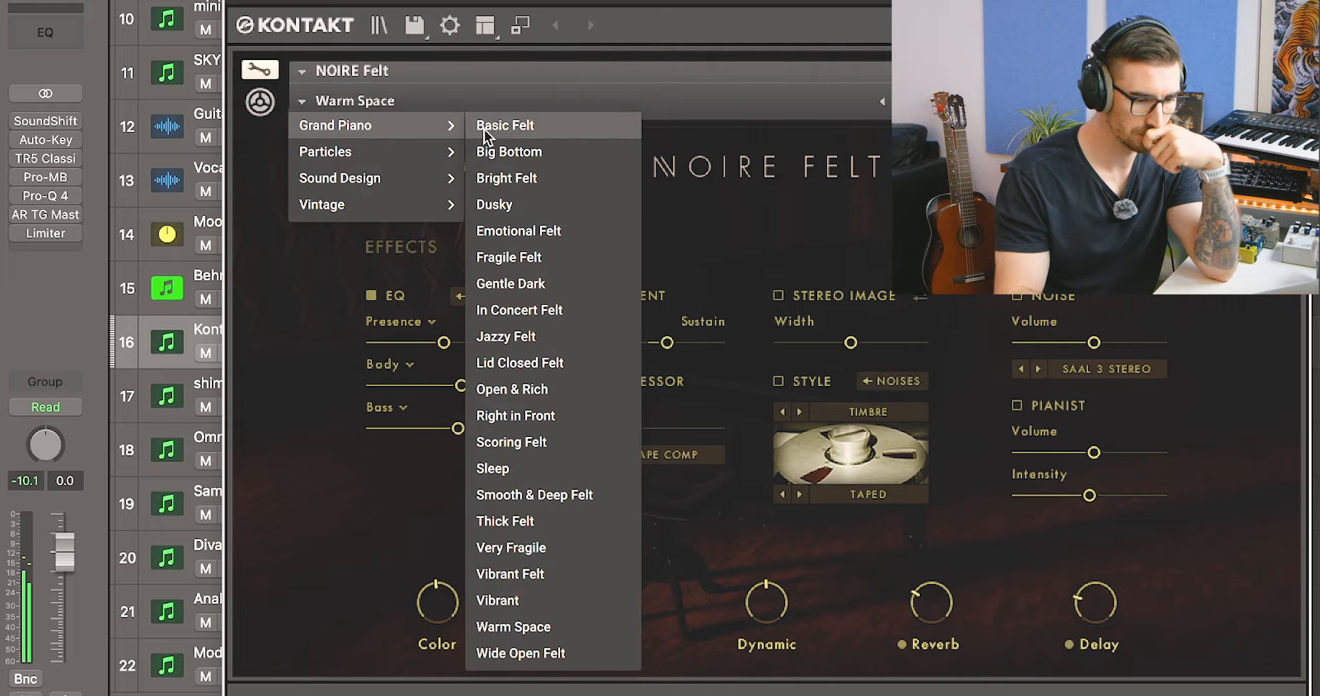
click(543, 493)
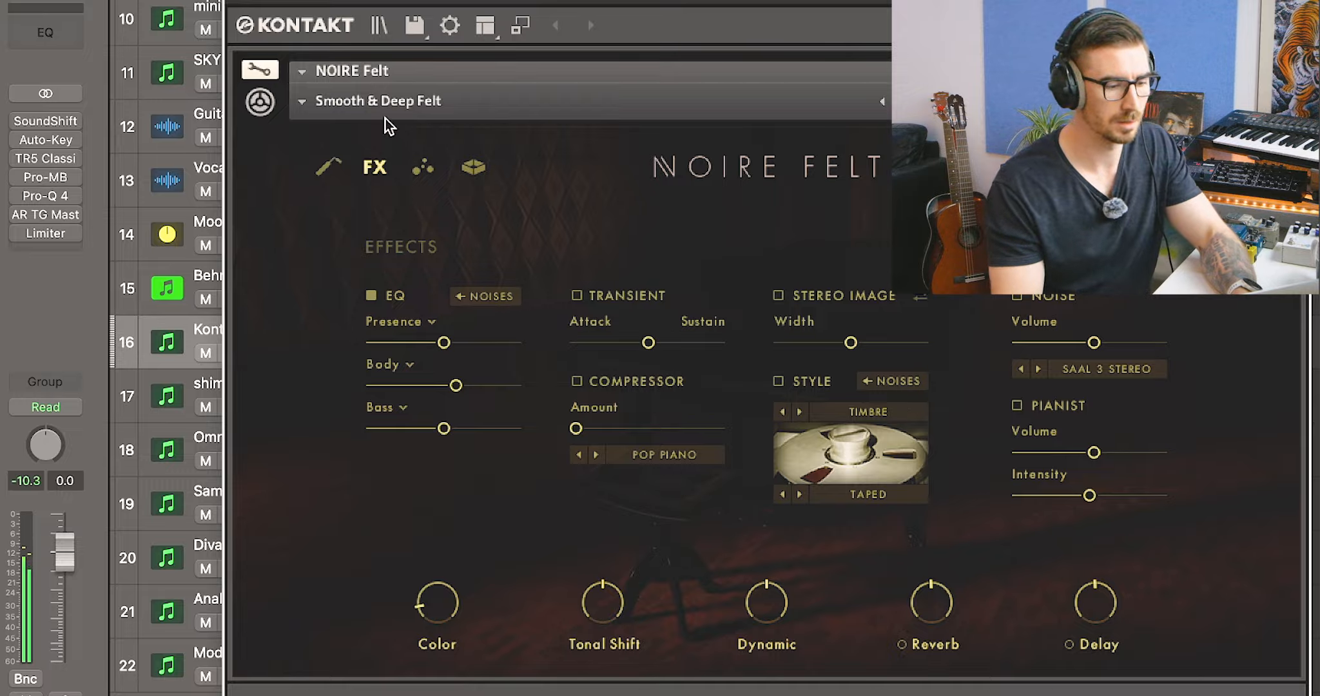
Copy the Kontakt Piano region to bar 5 and view the copy's notes in the Piano Roll
click(314, 103)
click(441, 105)
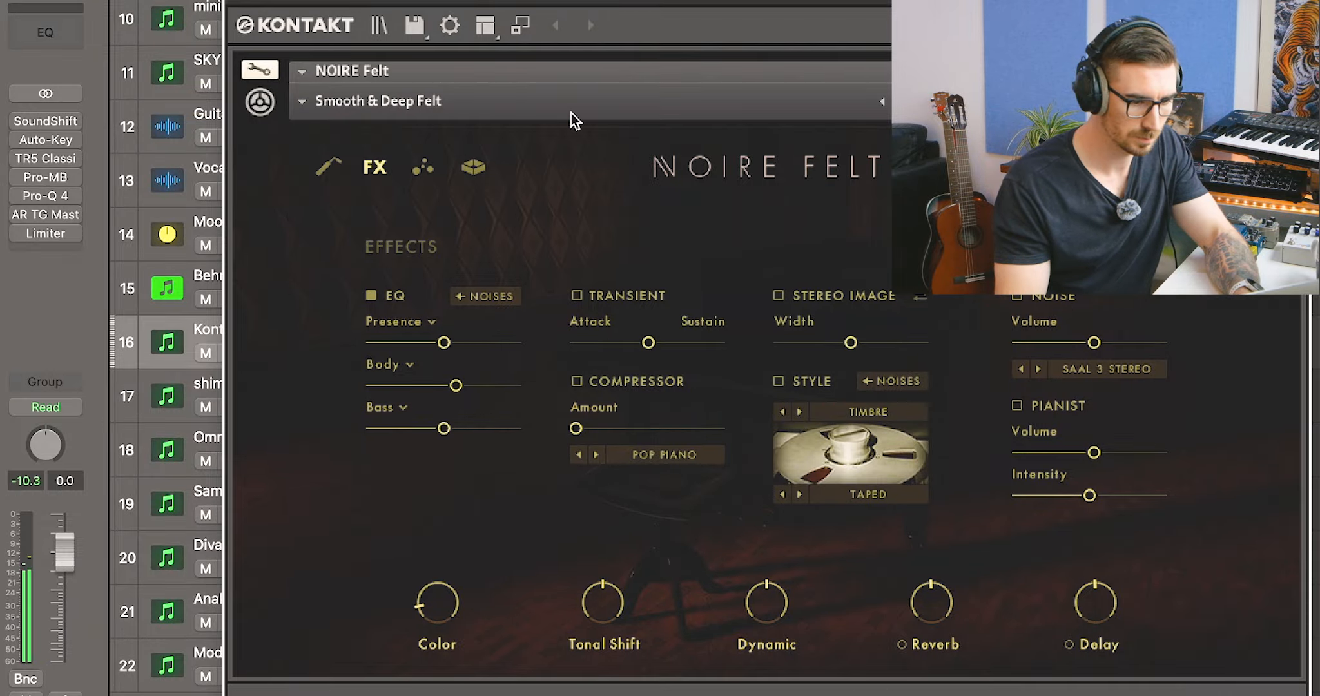
key(super+w)
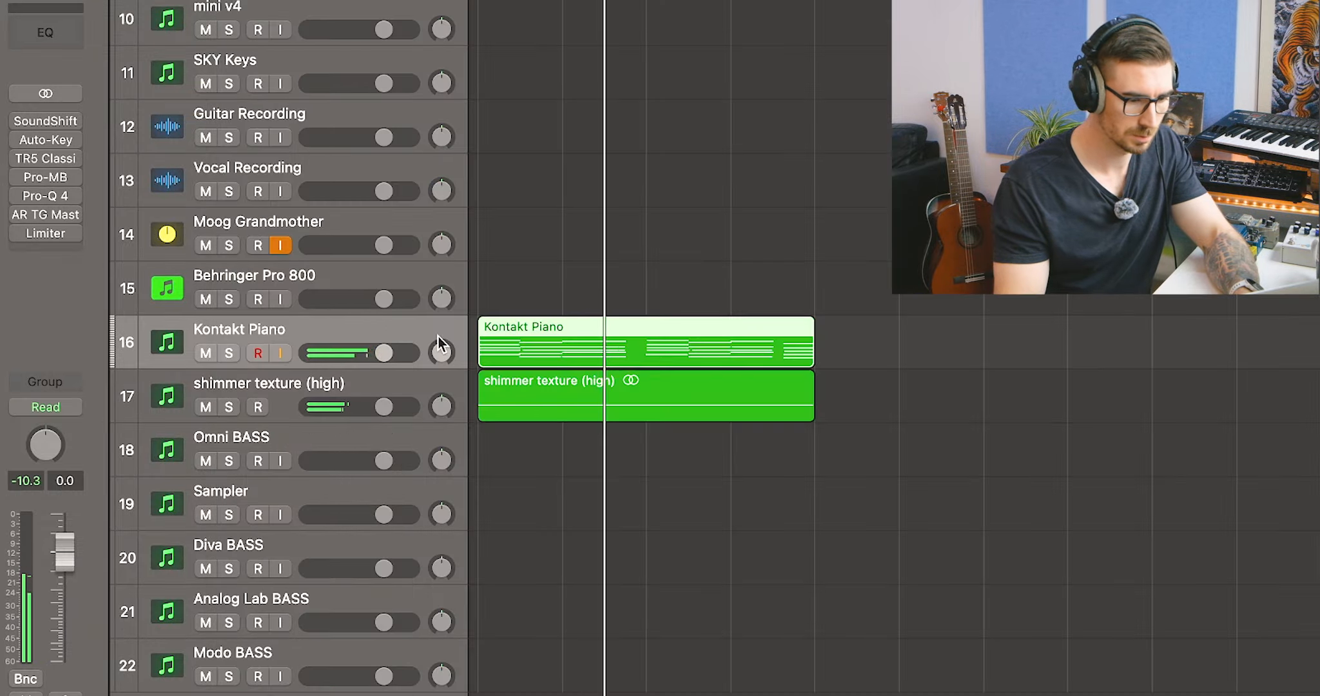
drag(489, 329, 876, 277)
double_click(876, 277)
scroll(798, 499, down, 5)
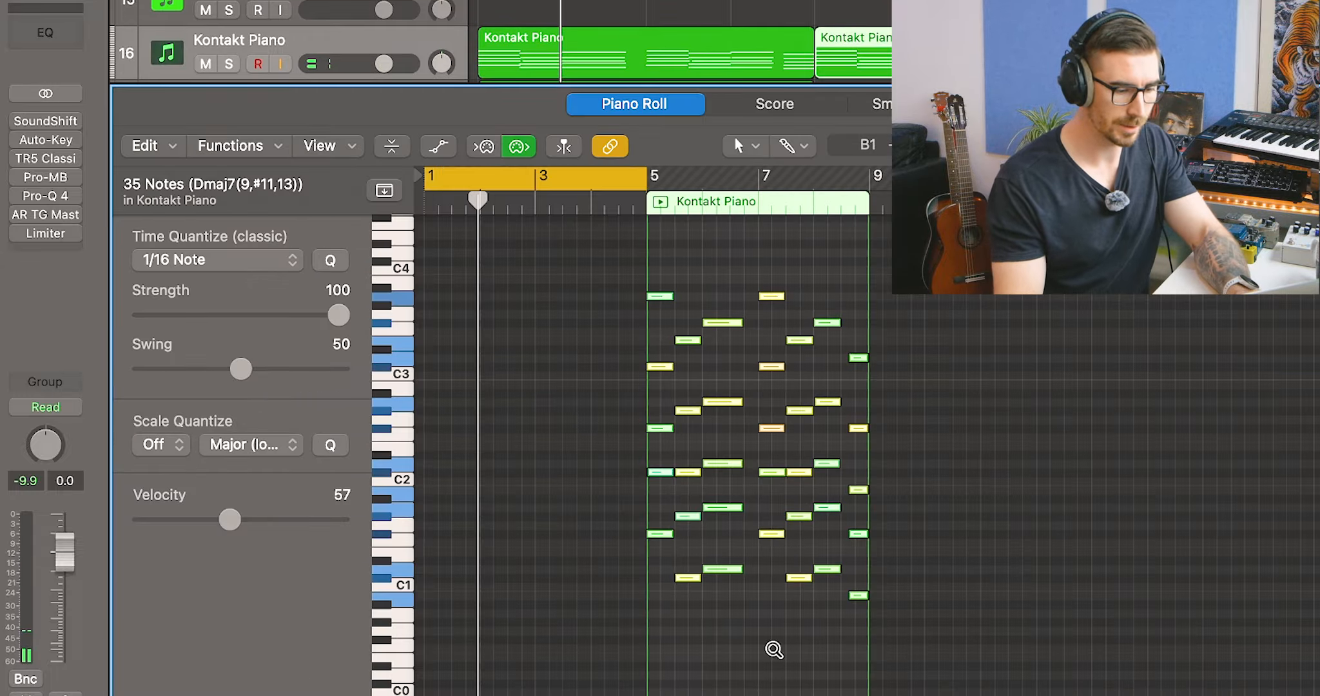
key(e)
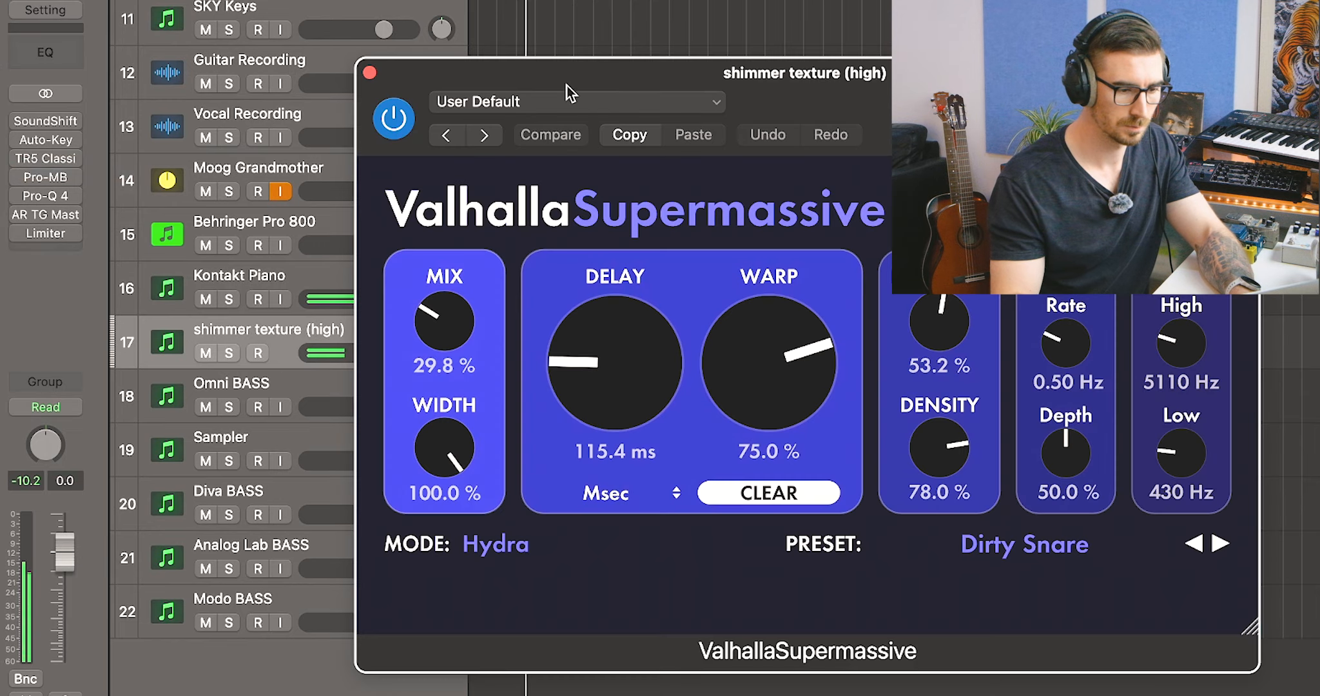
Load the 78BPM preset in the shimmer track's ValhallaSupermassive and set the High filter to 3840 Hz and Low to 510 Hz
click(563, 101)
text(78)
key(Return)
drag(1169, 348, 1160, 382)
drag(1187, 459, 1188, 453)
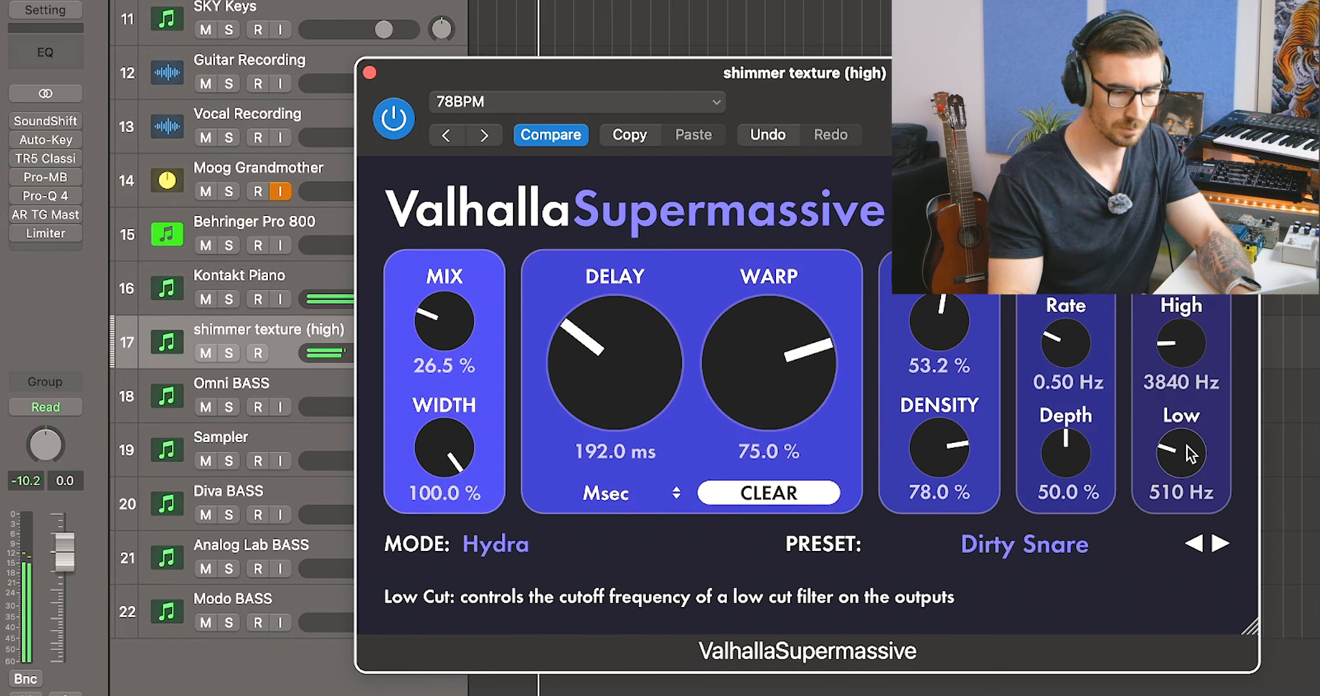
Raise the mix of the shimmer track's ValhallaSupermassive and close the plug-in window
drag(452, 319, 466, 286)
drag(468, 69, 561, 213)
key(super+w)
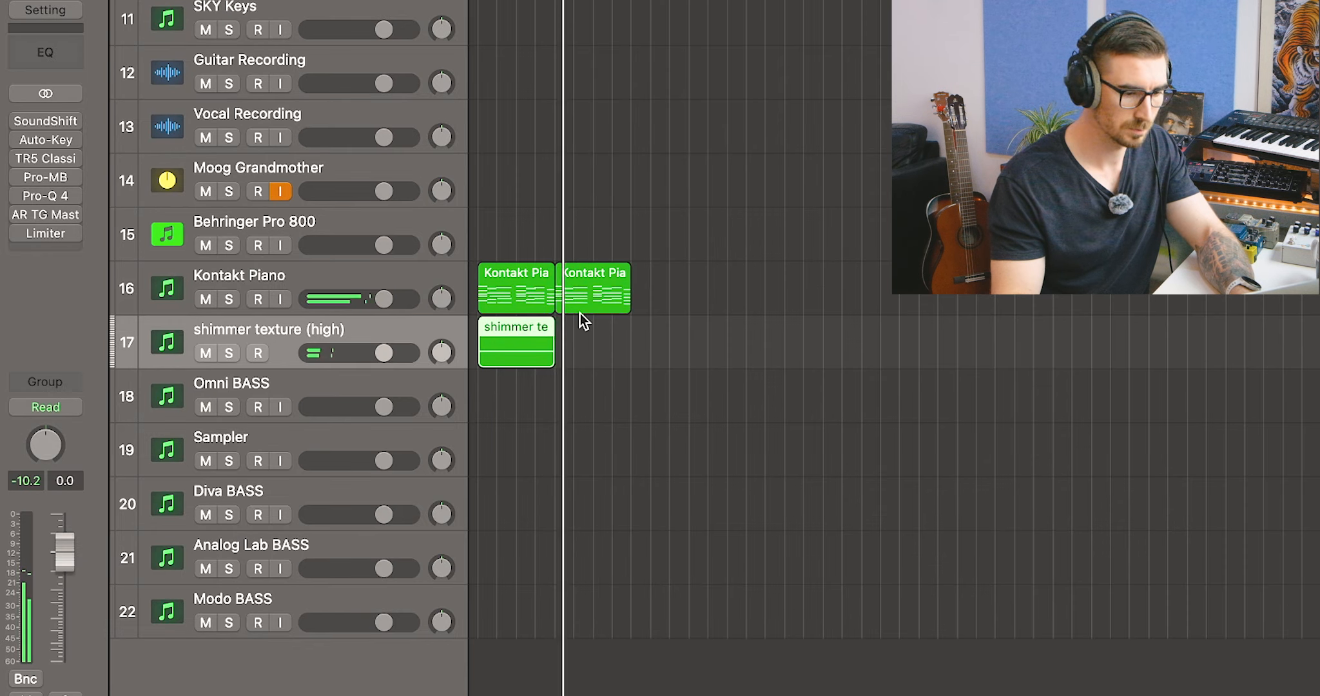
Open the copied Kontakt Piano region in the Piano Roll, set the cycle range to bars 5–9 and stop playback
key(super+Right)
double_click(838, 290)
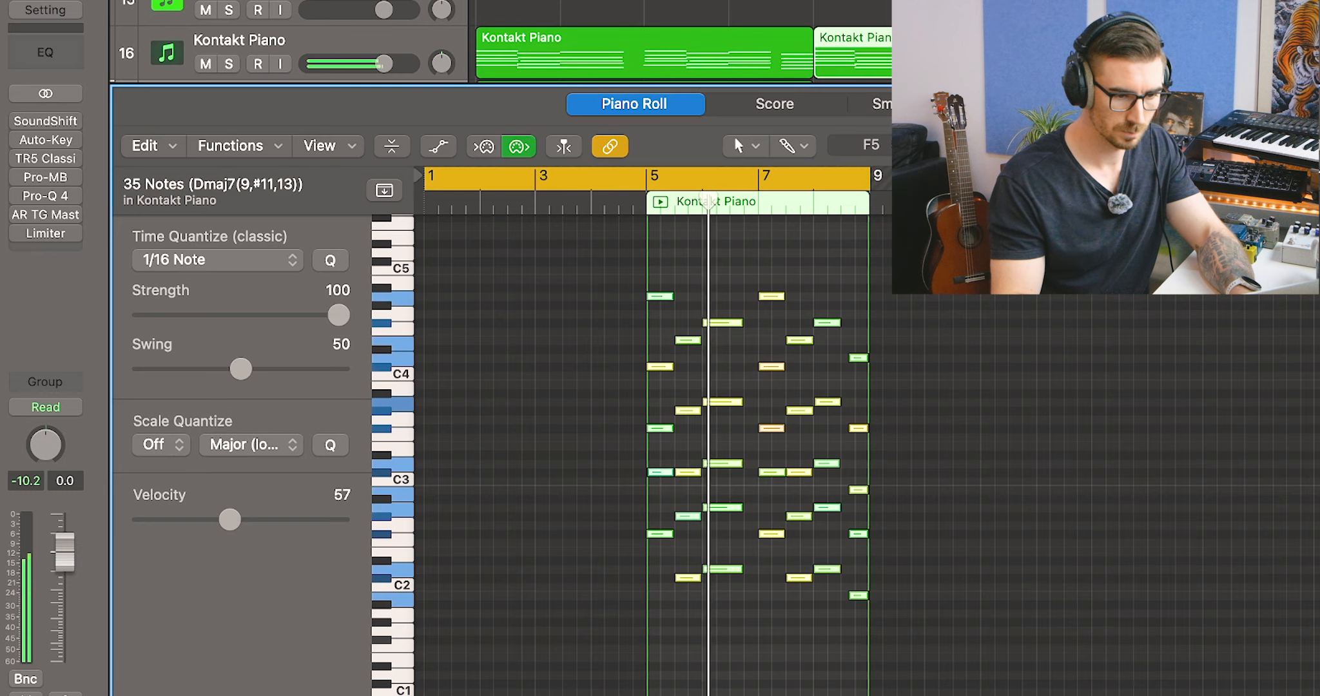
key(super+u)
key(space)
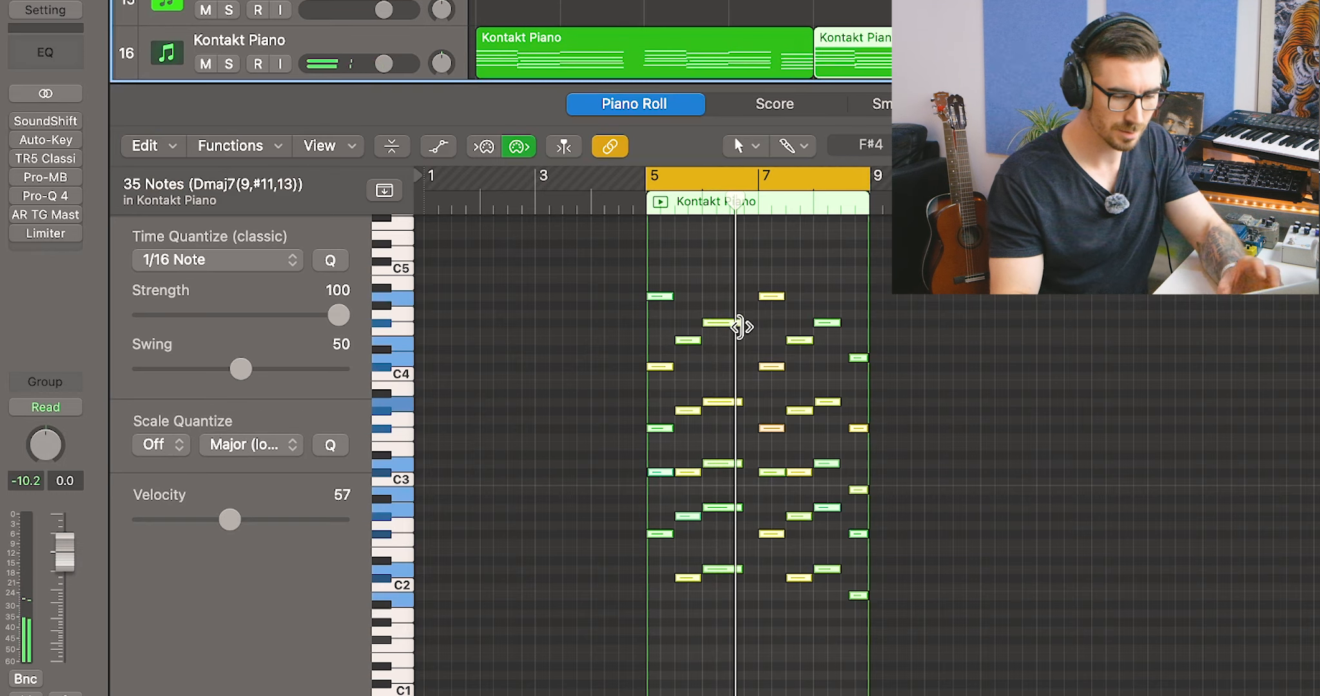
Humanize all notes of the copied Kontakt Piano region, randomizing position, velocity and length by 10
key(super+Right)
key(super+Right)
key(super+Right)
key(super+Right)
key(super+Right)
scroll(741, 327, left, 10)
scroll(741, 326, down, 5)
click(631, 530)
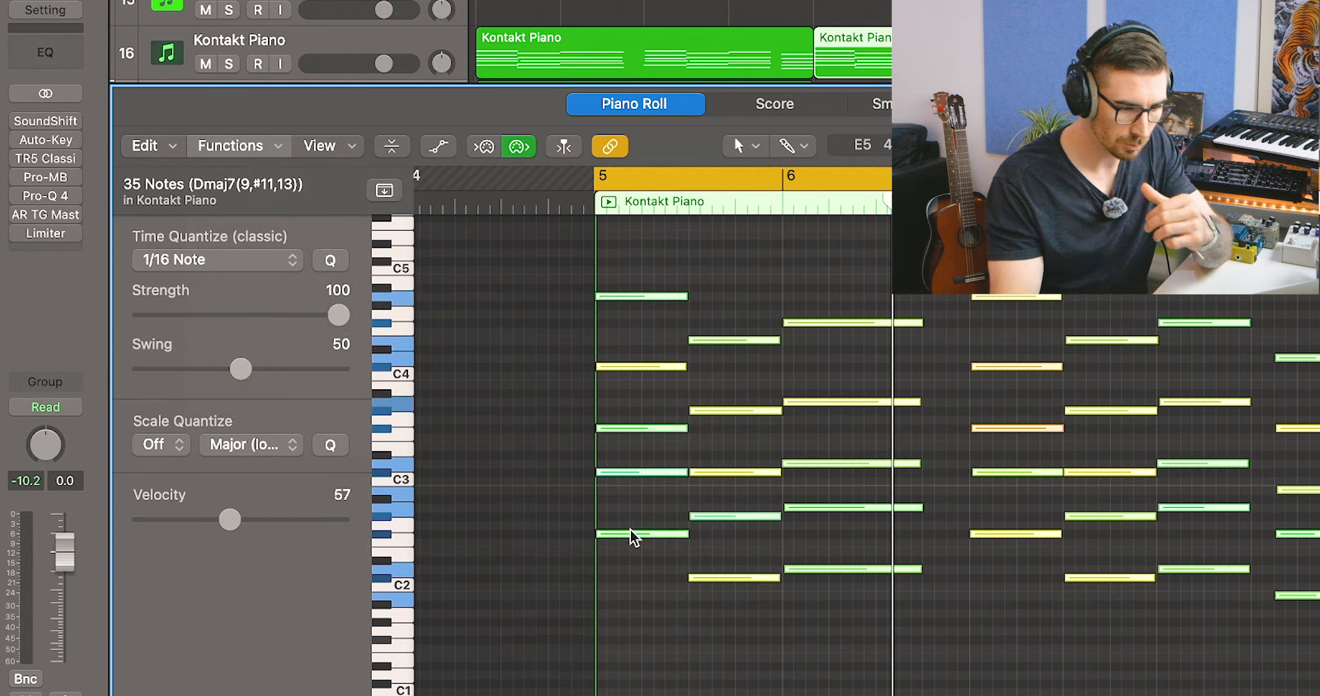
click(902, 551)
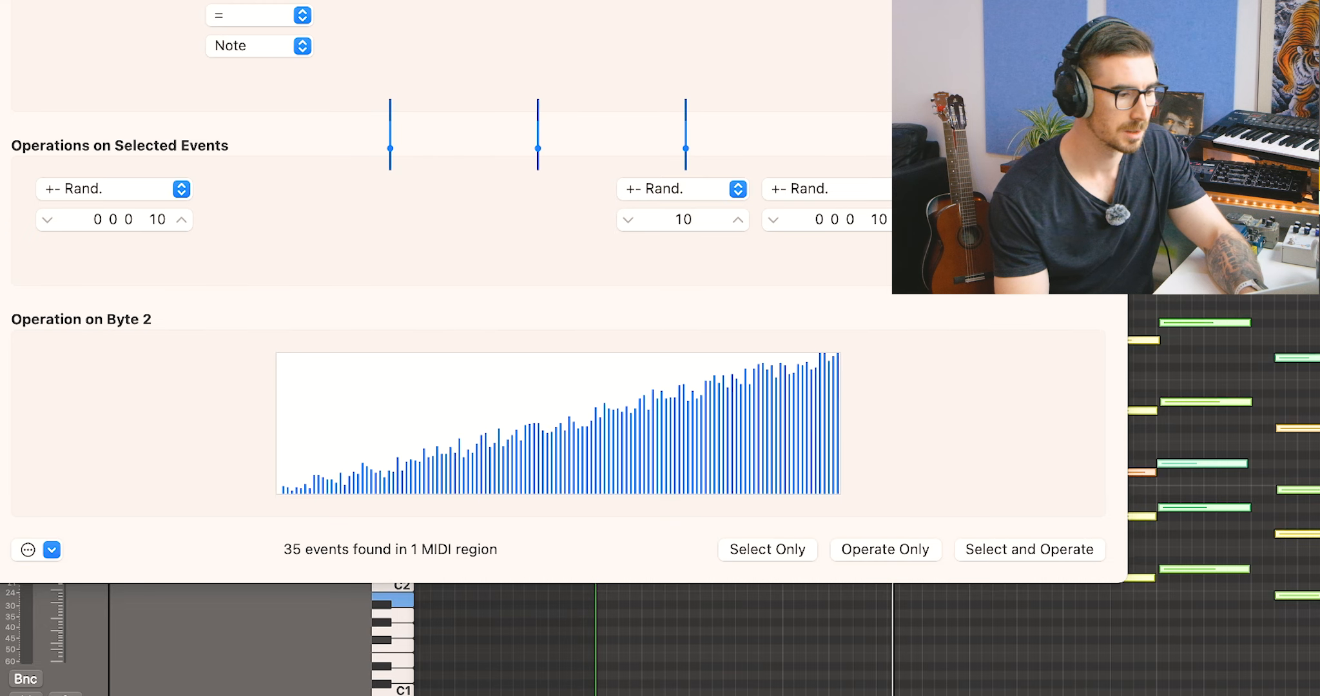
key(super+w)
Nudge the lowest note of the first chord at bar 5 slightly later and play the region
scroll(602, 338, up, 10)
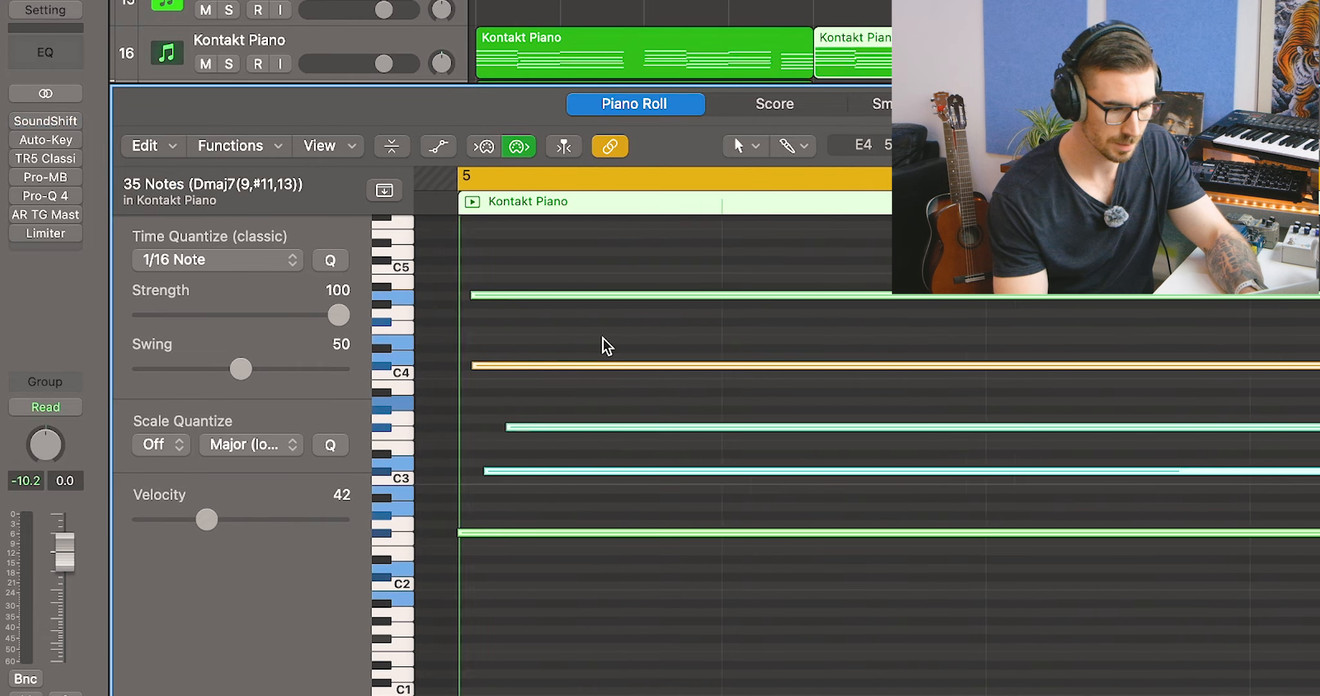
scroll(600, 419, left, 3)
drag(571, 536, 582, 536)
scroll(634, 500, down, 10)
key(space)
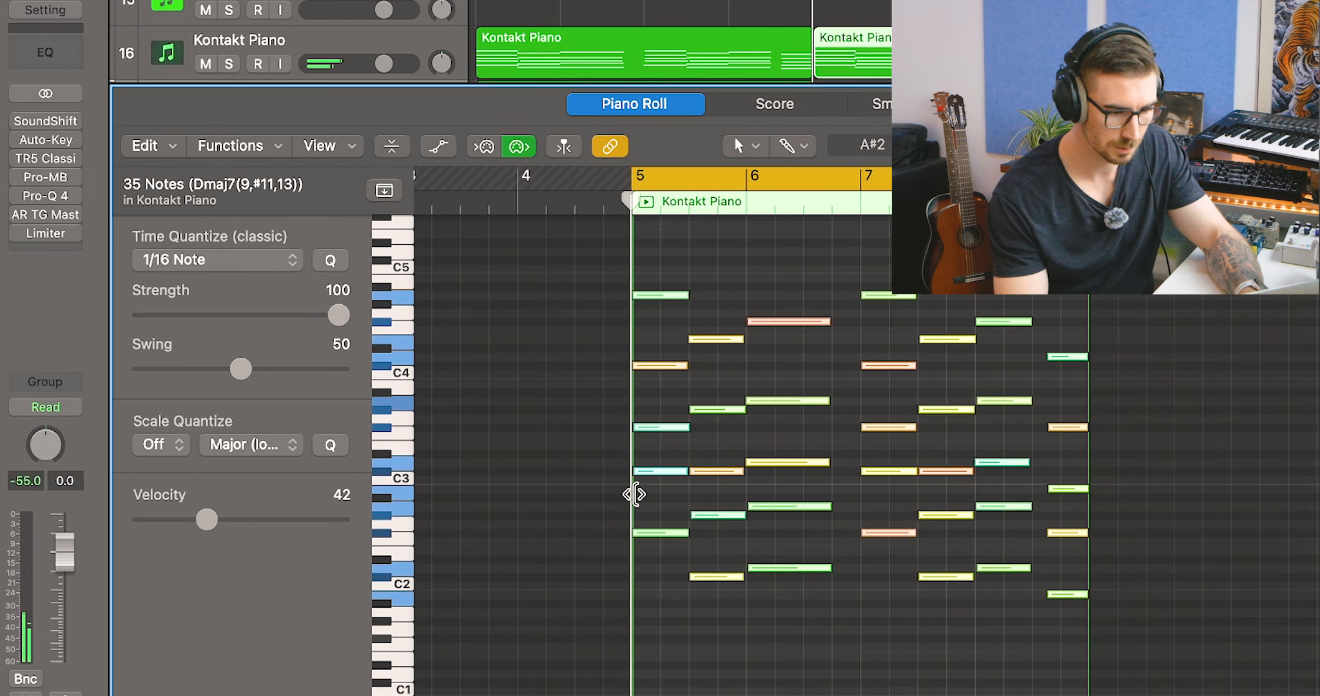
Lower the velocity of the top note of the bar 6 chord to 79
click(766, 321)
drag(335, 519, 268, 515)
click(768, 348)
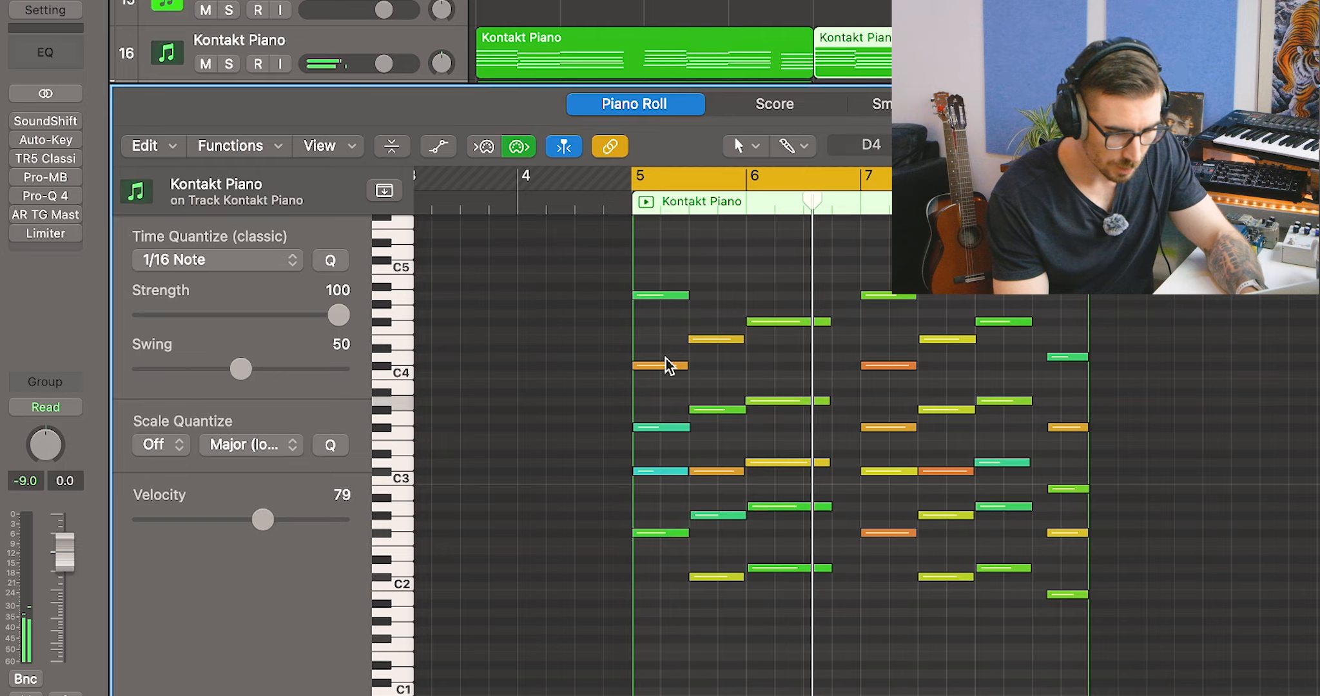
Select the remaining loud orange notes across the region's chords, reduce their velocity together to 79 and play back
click(670, 366)
shift+click(729, 470)
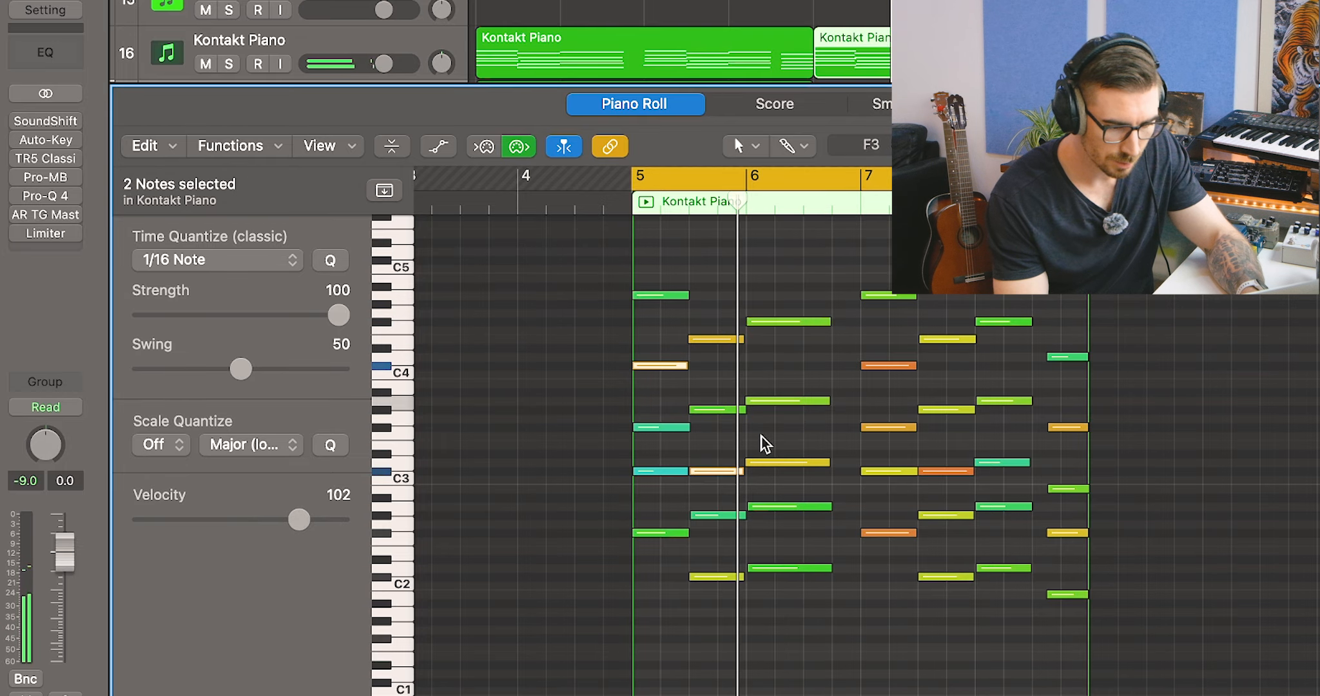
shift+click(719, 340)
shift+click(888, 365)
shift+click(888, 426)
shift+click(946, 471)
shift+click(888, 533)
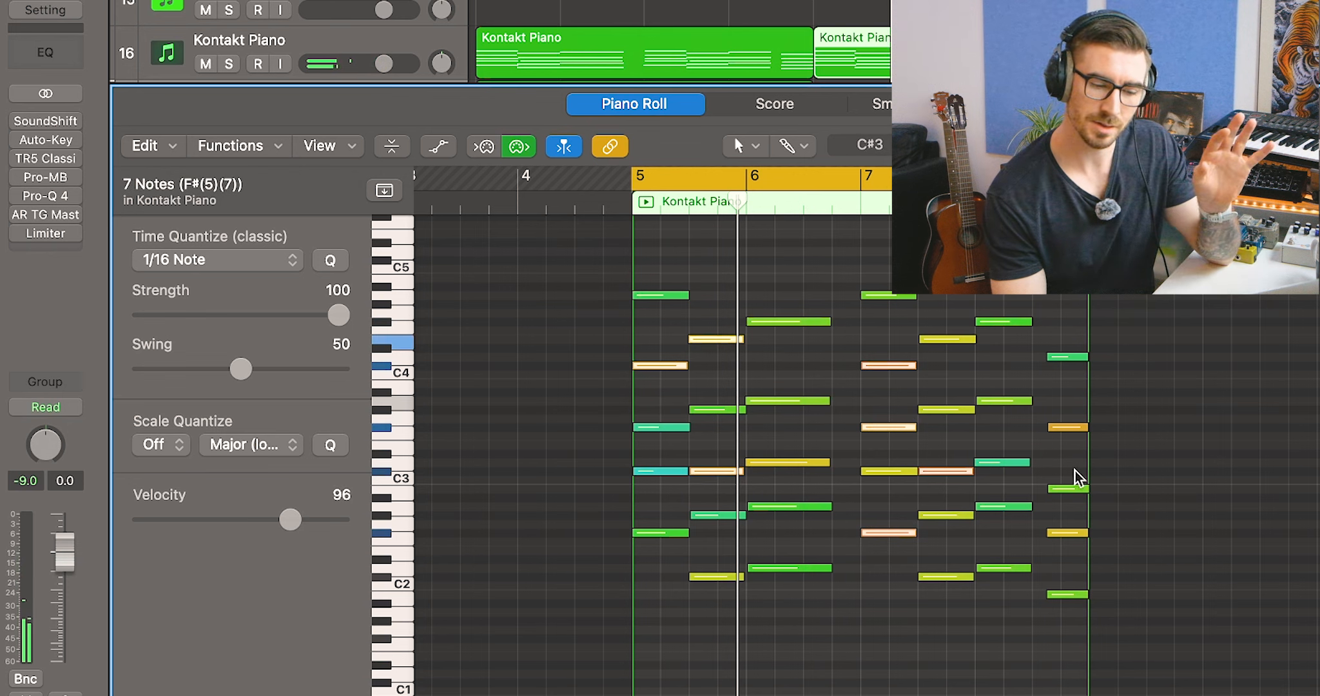
drag(1063, 449, 1067, 396)
drag(291, 521, 266, 523)
key(space)
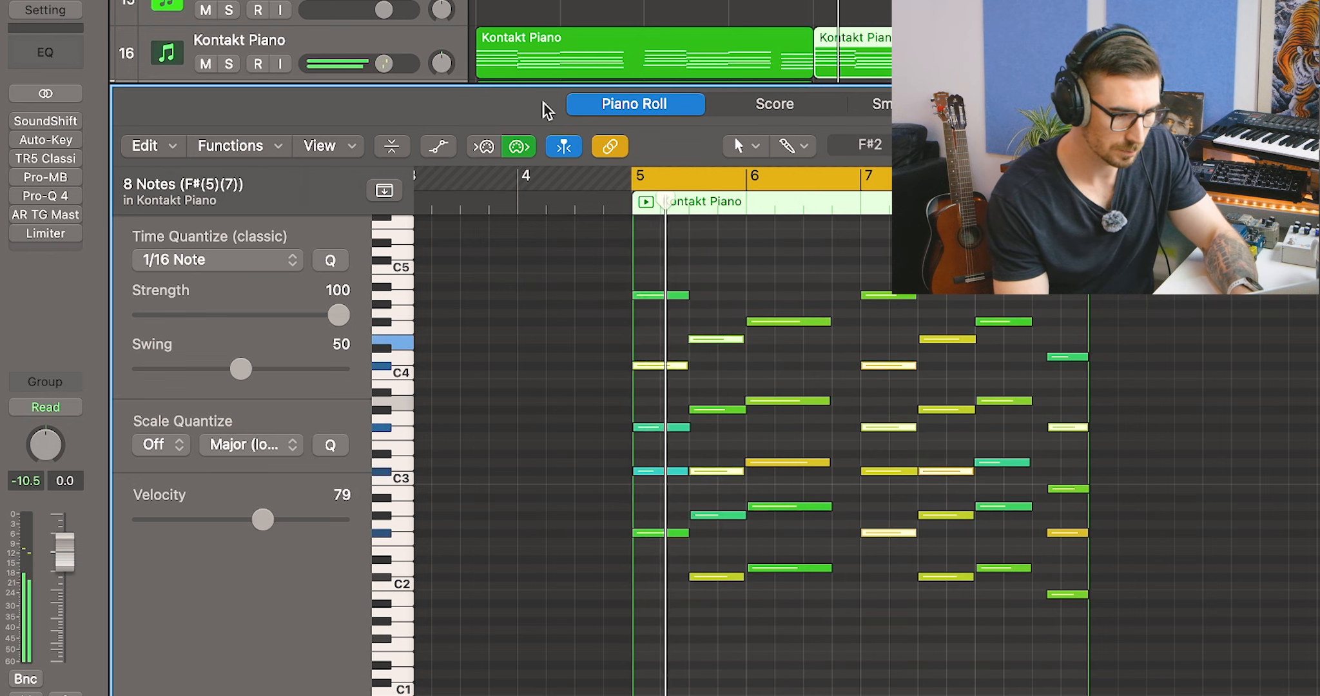
Return to the Kontakt Piano track and load the 78BPM preset in its ValhallaSupermassive
click(370, 40)
key(p)
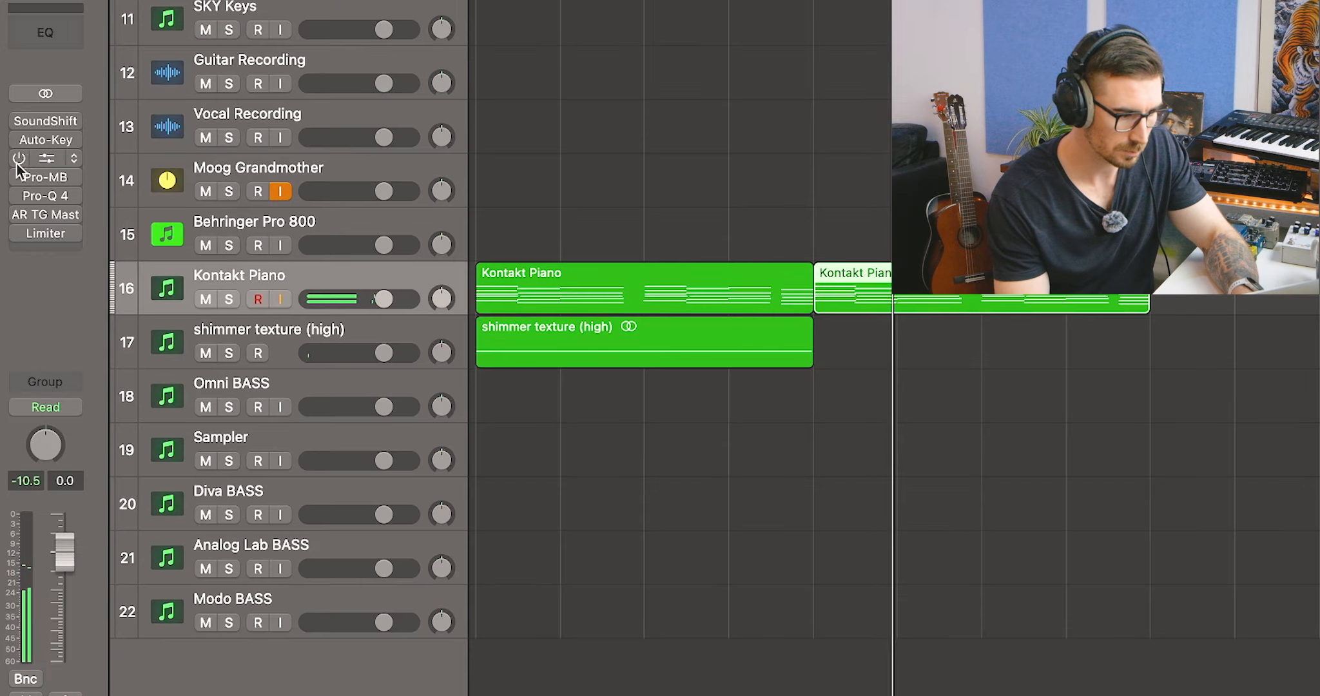
click(3, 171)
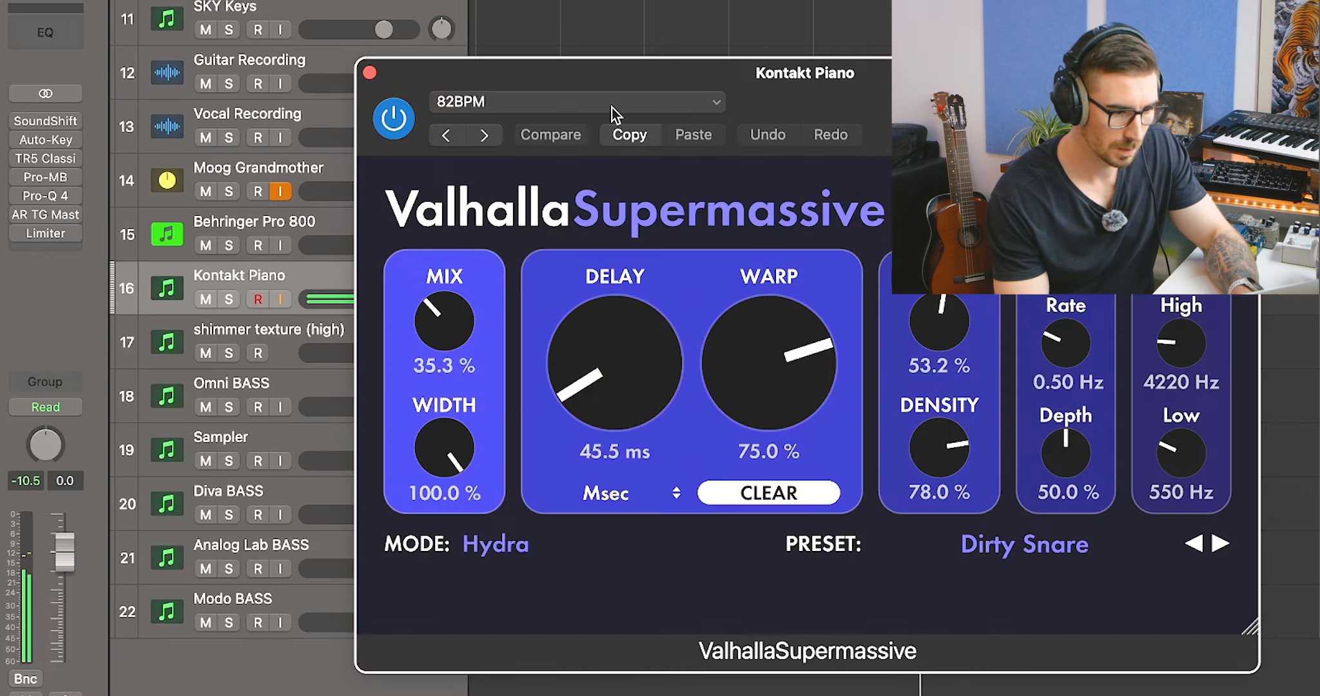
click(646, 99)
click(472, 649)
Set the piano reverb's High filter to about 4300 Hz and Low to 560 Hz, fine-tune the mix, and close the plug-in
drag(1181, 352, 1180, 337)
drag(1186, 454, 1186, 450)
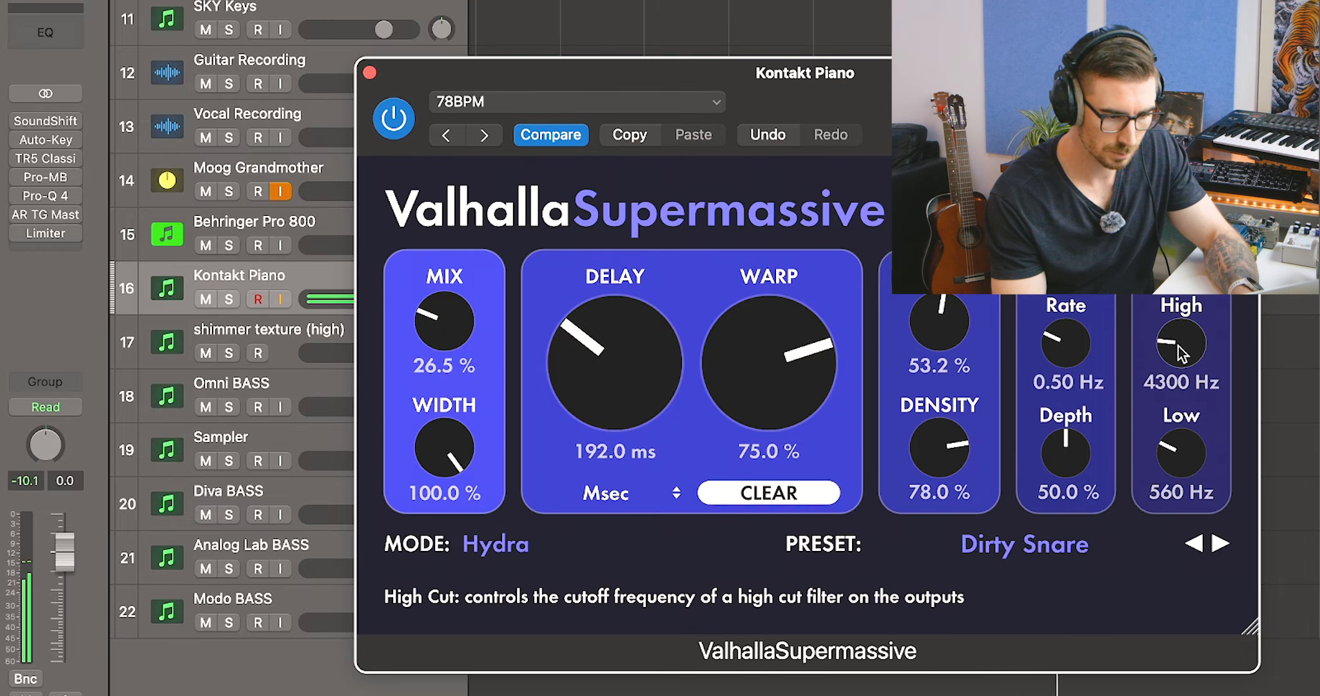
drag(1183, 353, 1182, 356)
drag(456, 346, 456, 349)
click(369, 72)
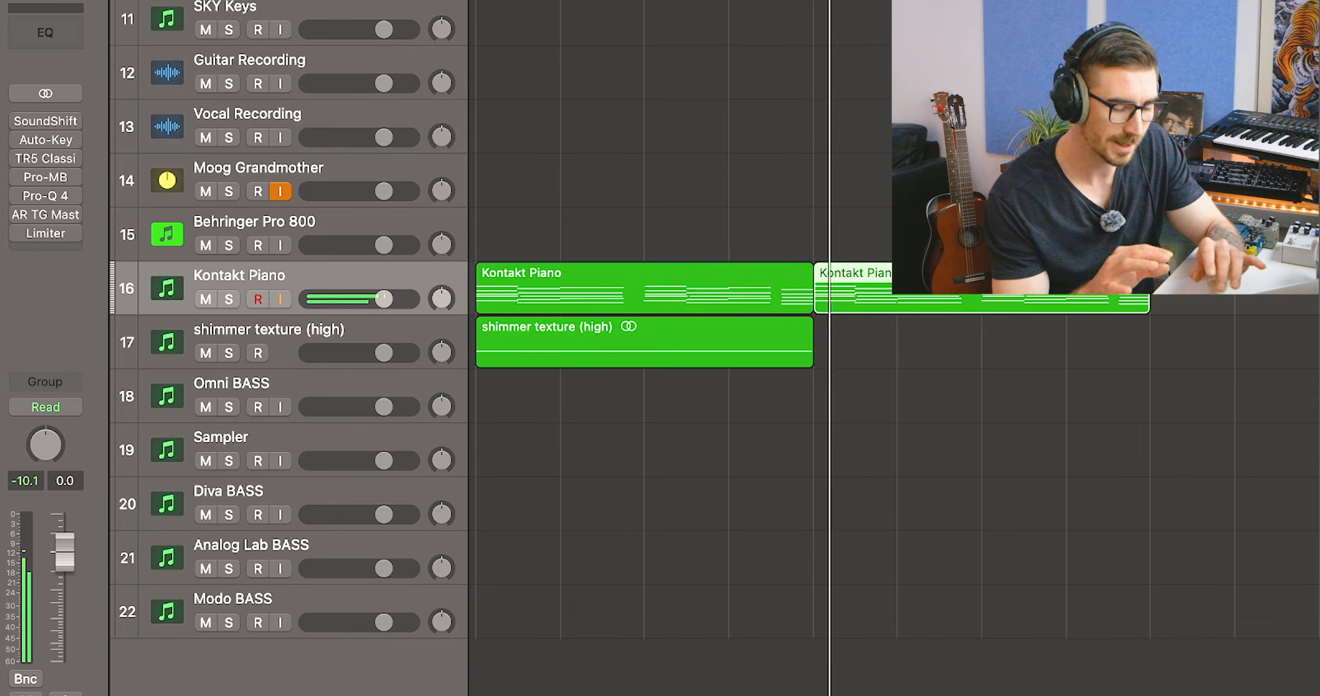
Add a Stereo Delay to the Kontakt Piano track with Stereo Link on and both output mix levels at 8%
click(45, 252)
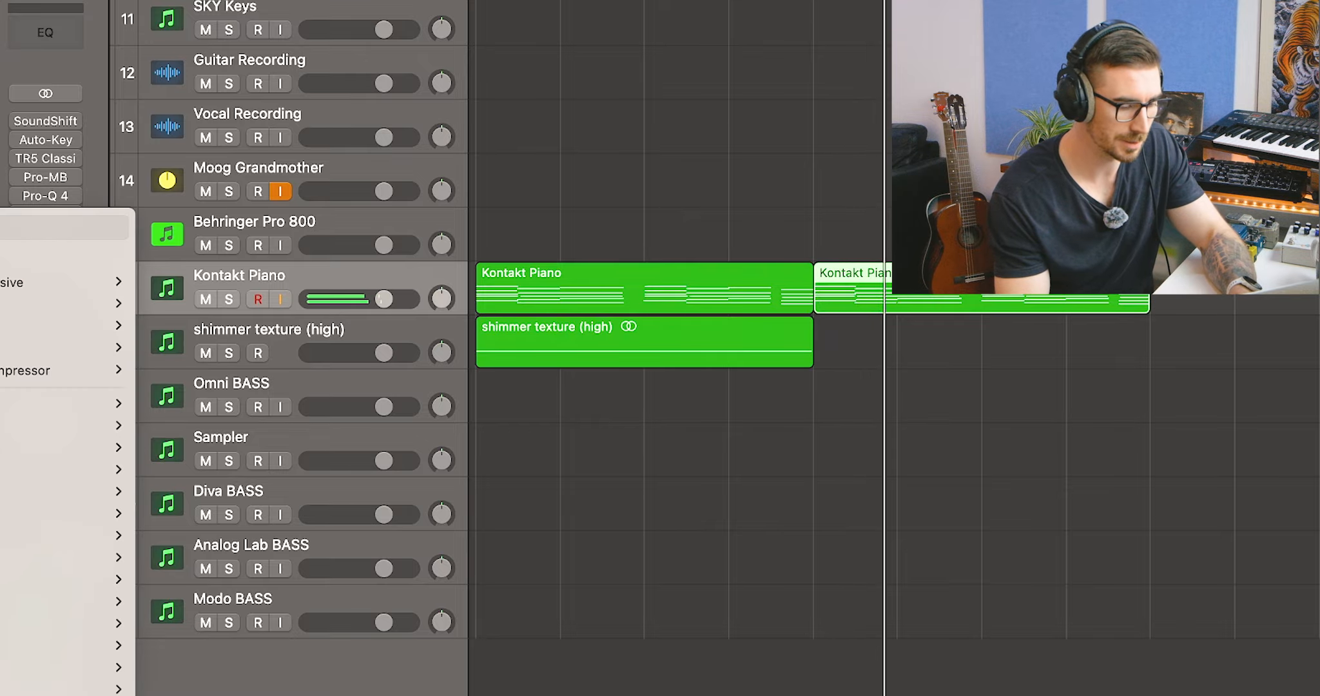
text(pro)
mouse_move(65, 261)
click(174, 259)
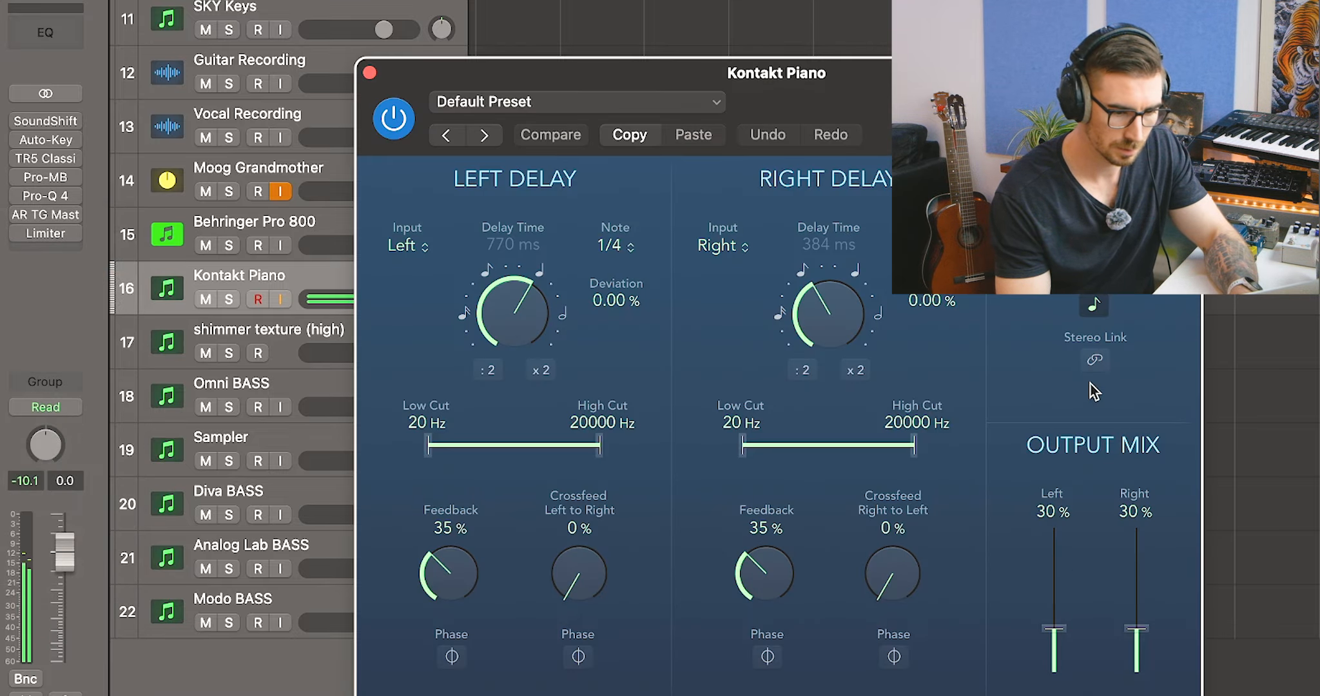
click(1094, 366)
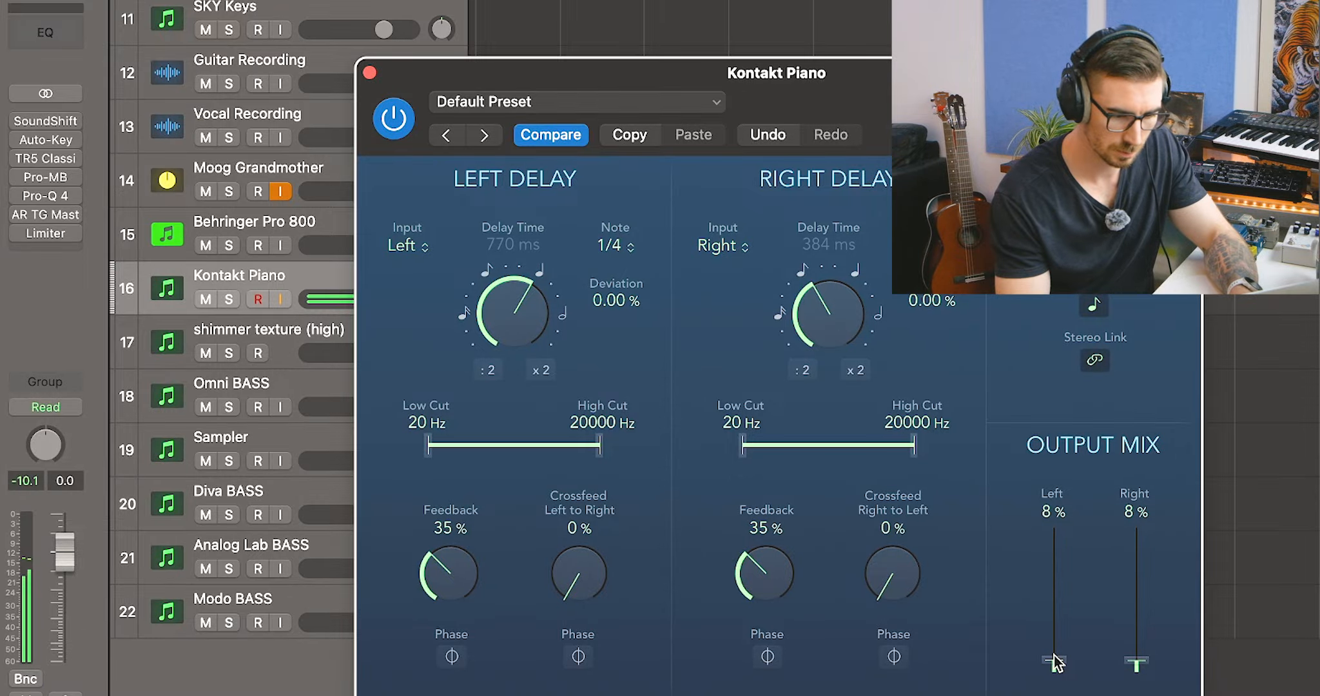
click(369, 73)
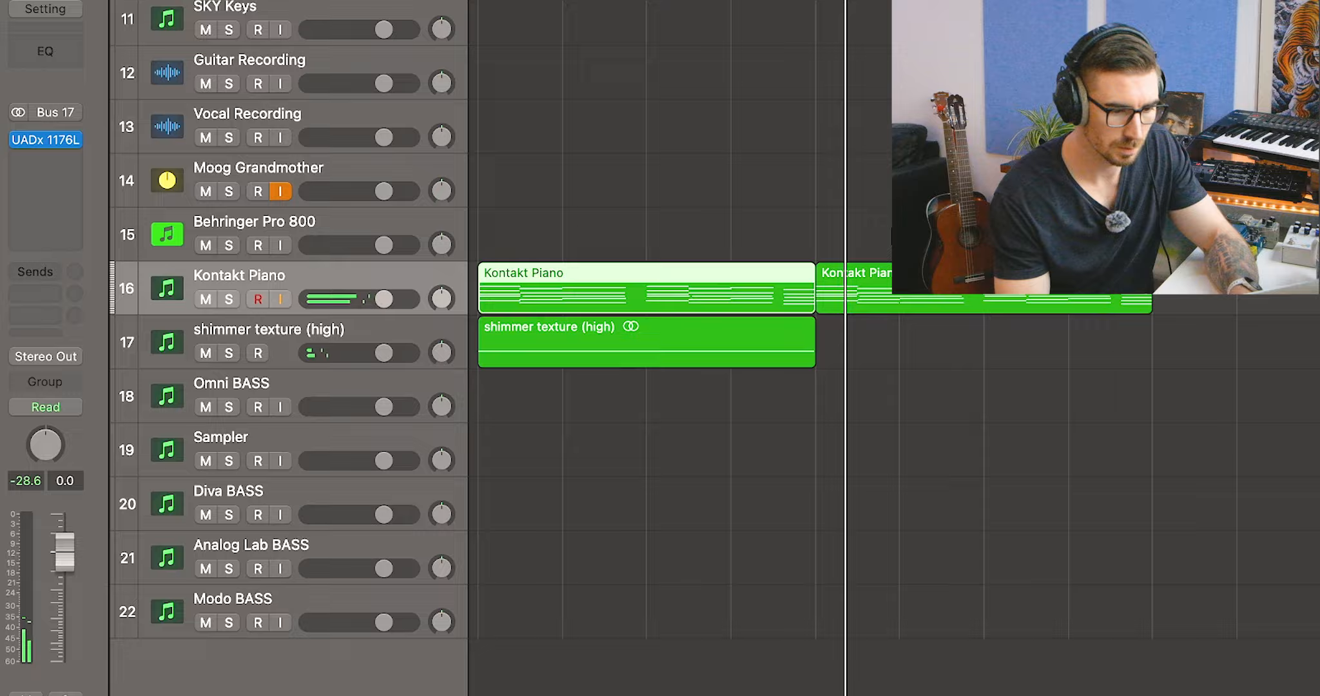
Extend the second Kontakt Piano region by two beats to length 4 2 0 0 and select its last chord in the Piano Roll
right_click(748, 288)
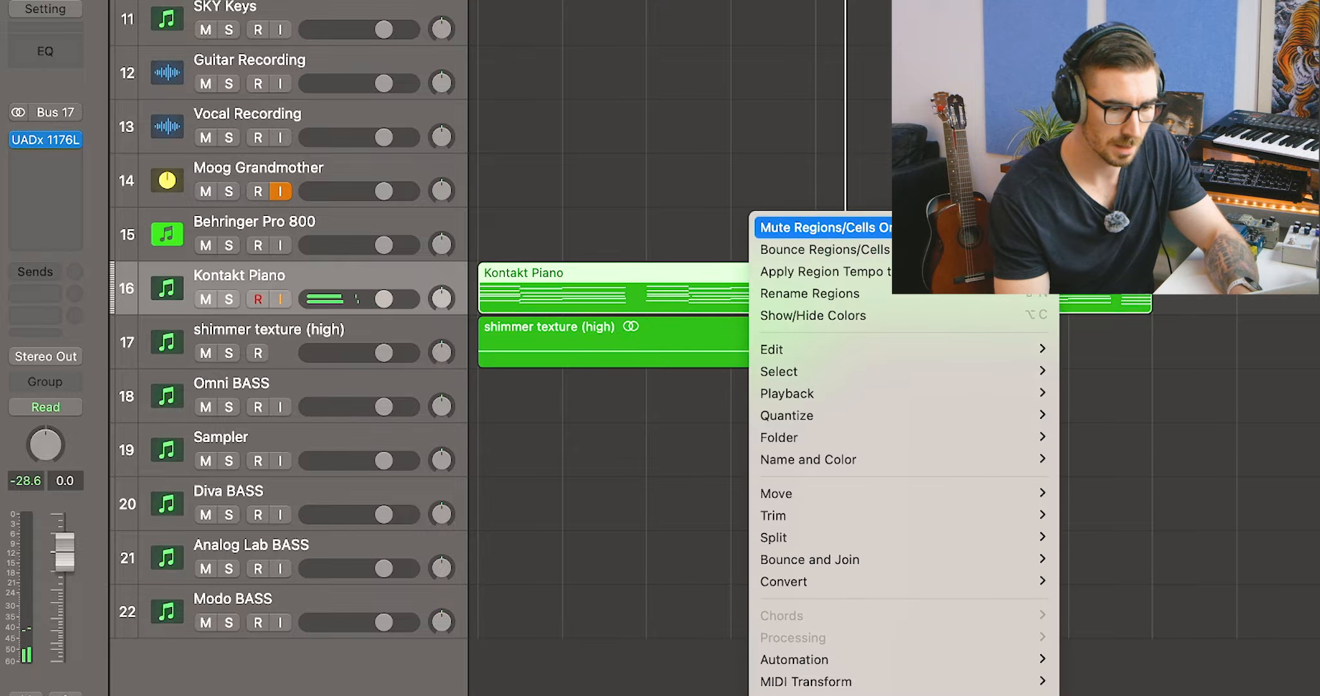
key(Escape)
drag(1152, 307, 1193, 307)
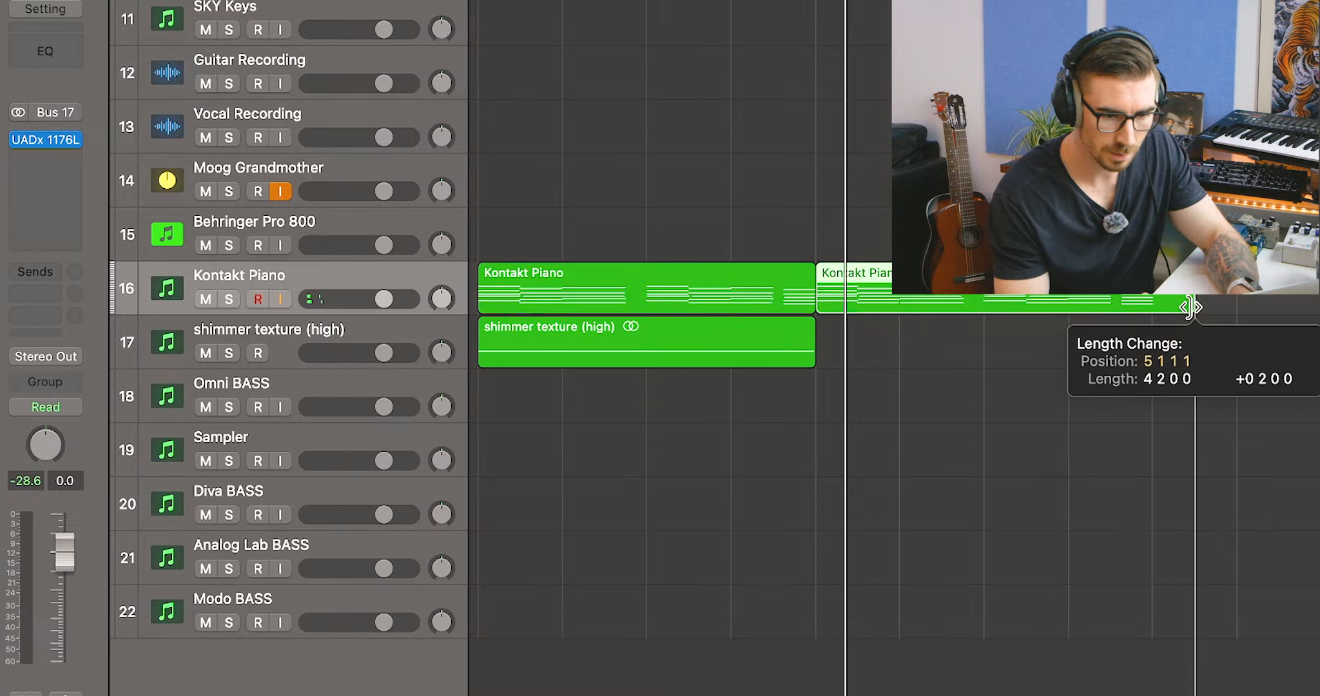
double_click(1151, 300)
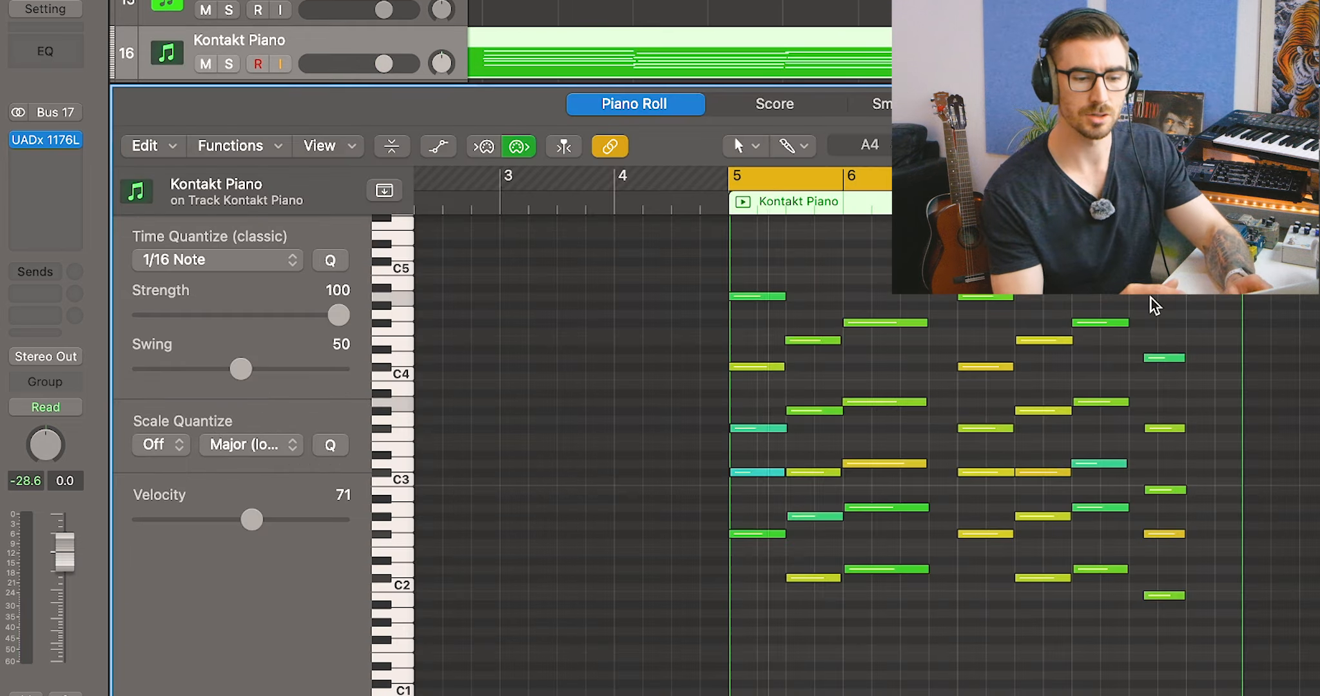
drag(1151, 305, 1177, 648)
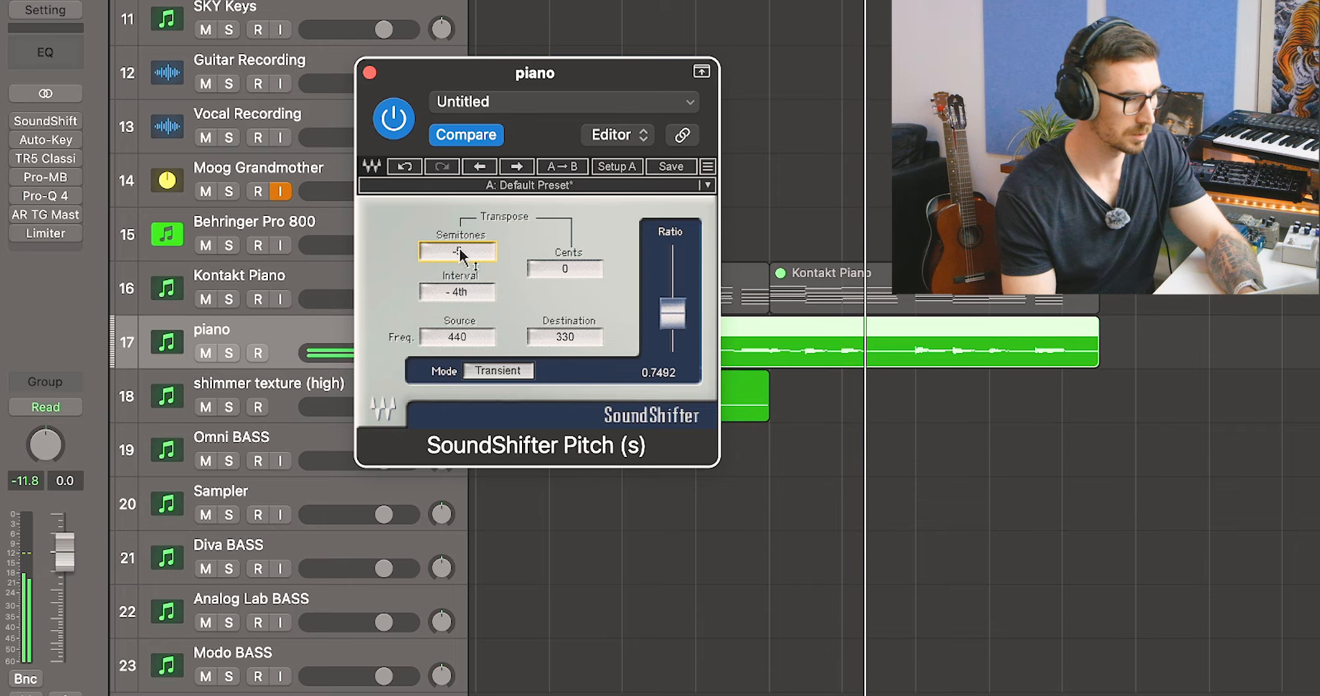
Bypass the SoundShifter Pitch plug-in on the bounced piano track and close its window
click(395, 116)
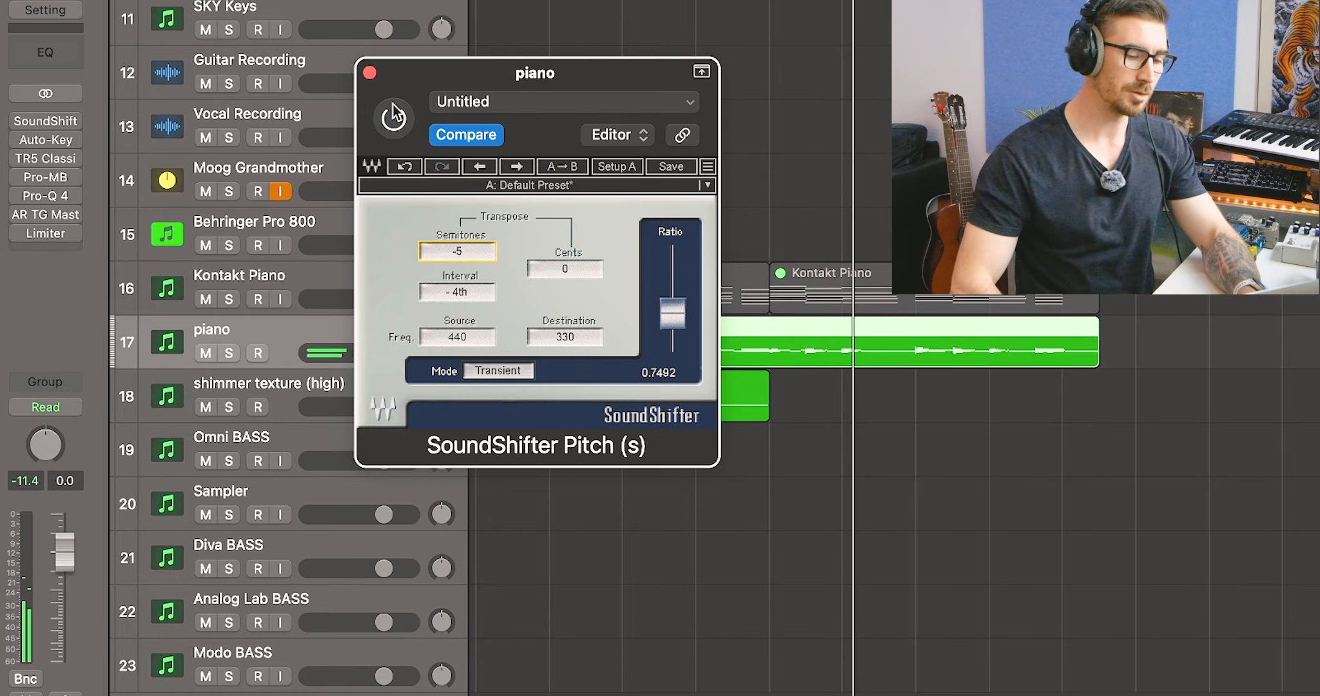
click(368, 73)
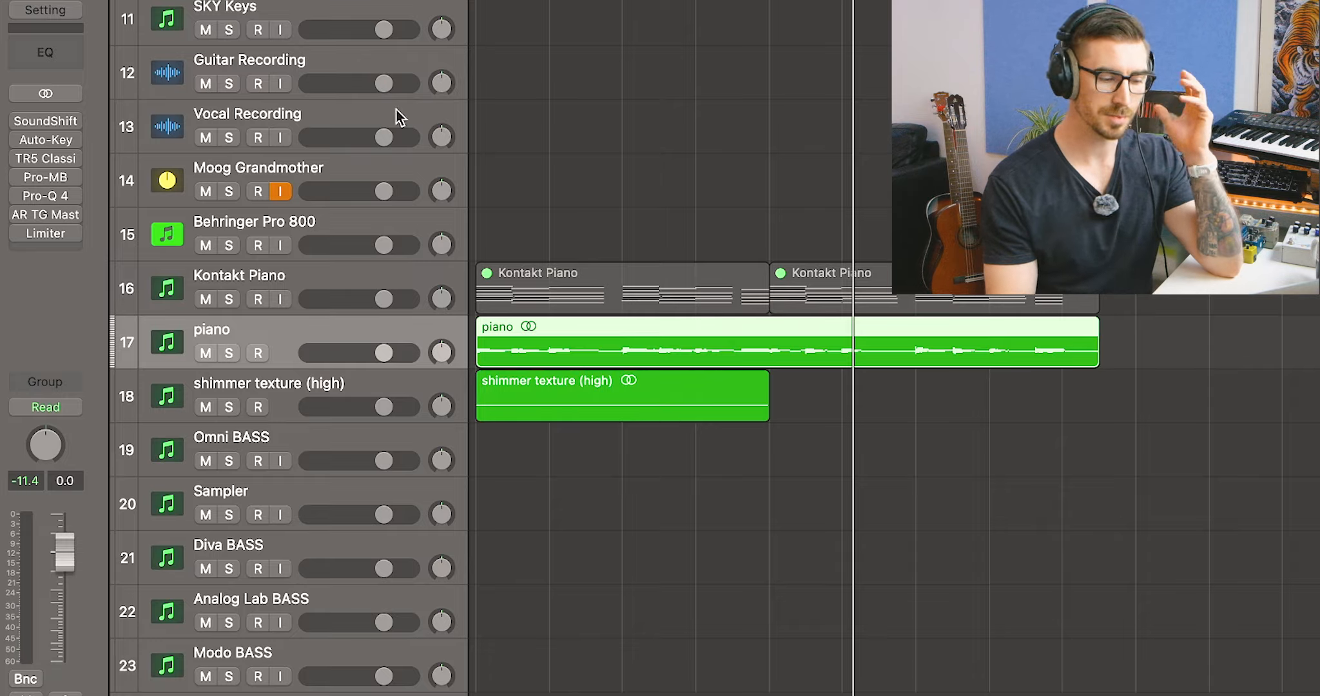
Filter the Synth Bass patches in the Omni BASS track's Omnisphere to the Analog Classics type and browse the list
click(316, 390)
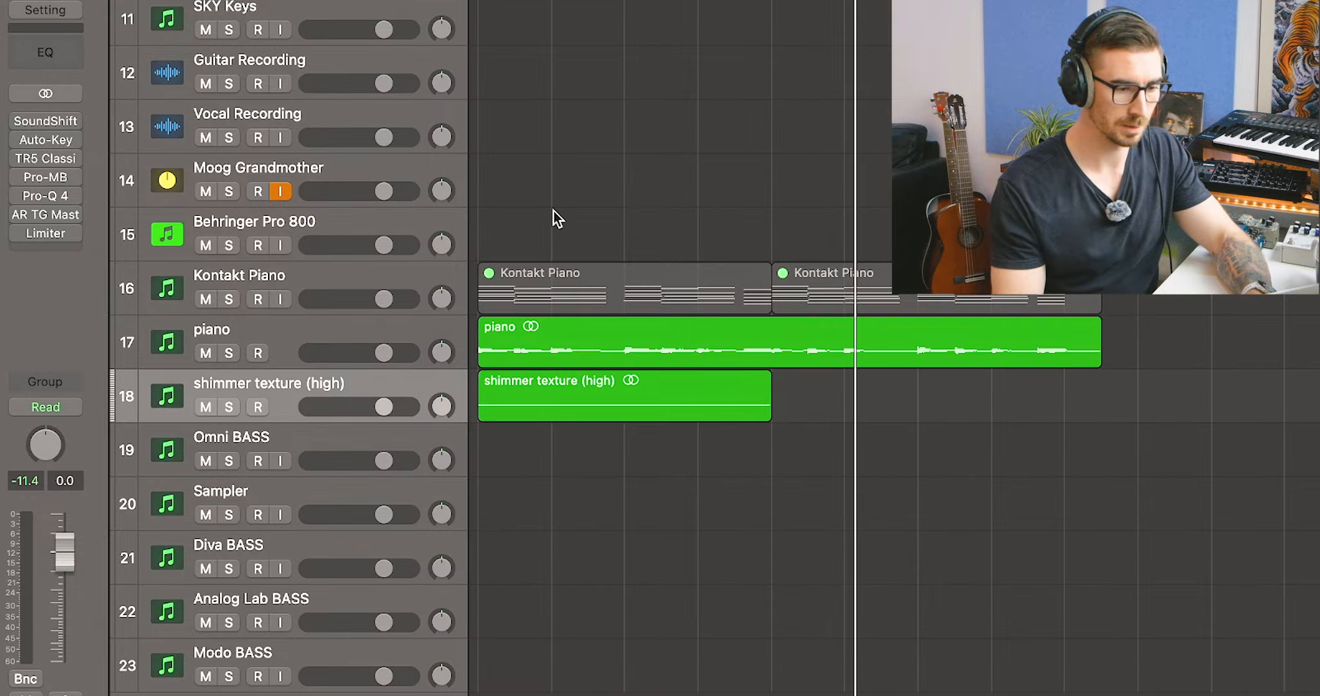
scroll(554, 211, down, 2)
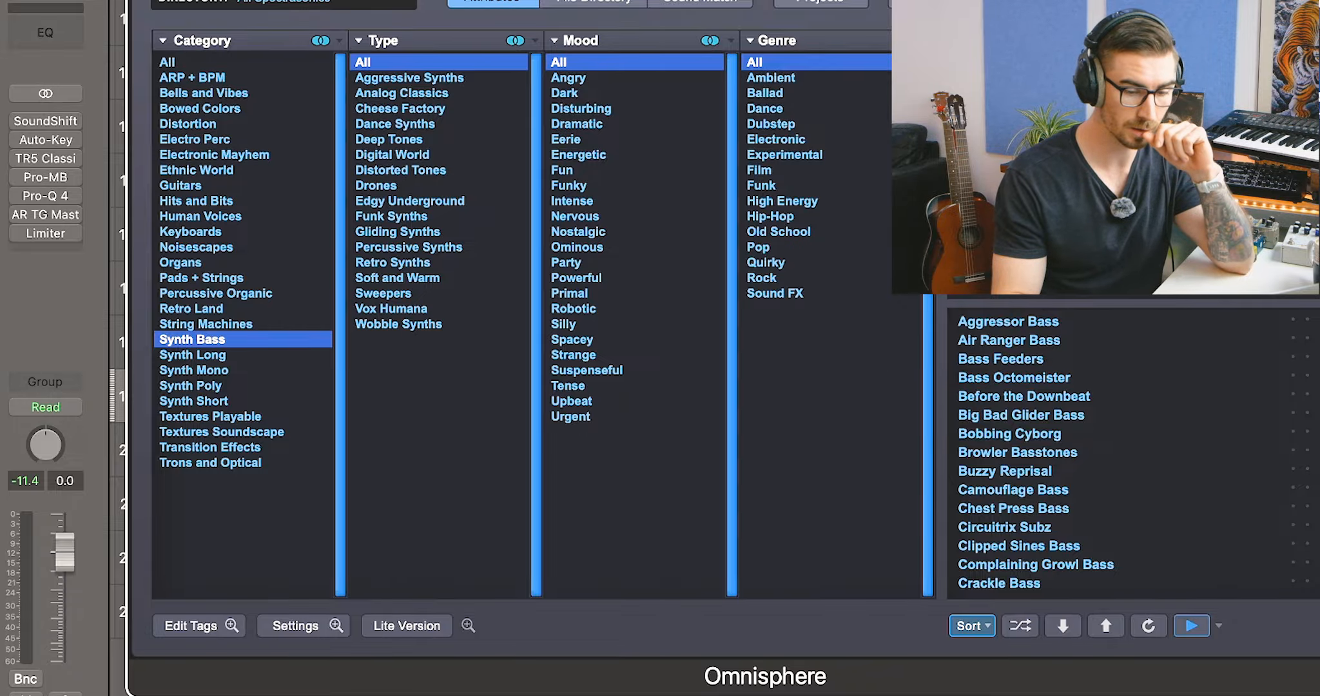
scroll(1128, 451, down, 10)
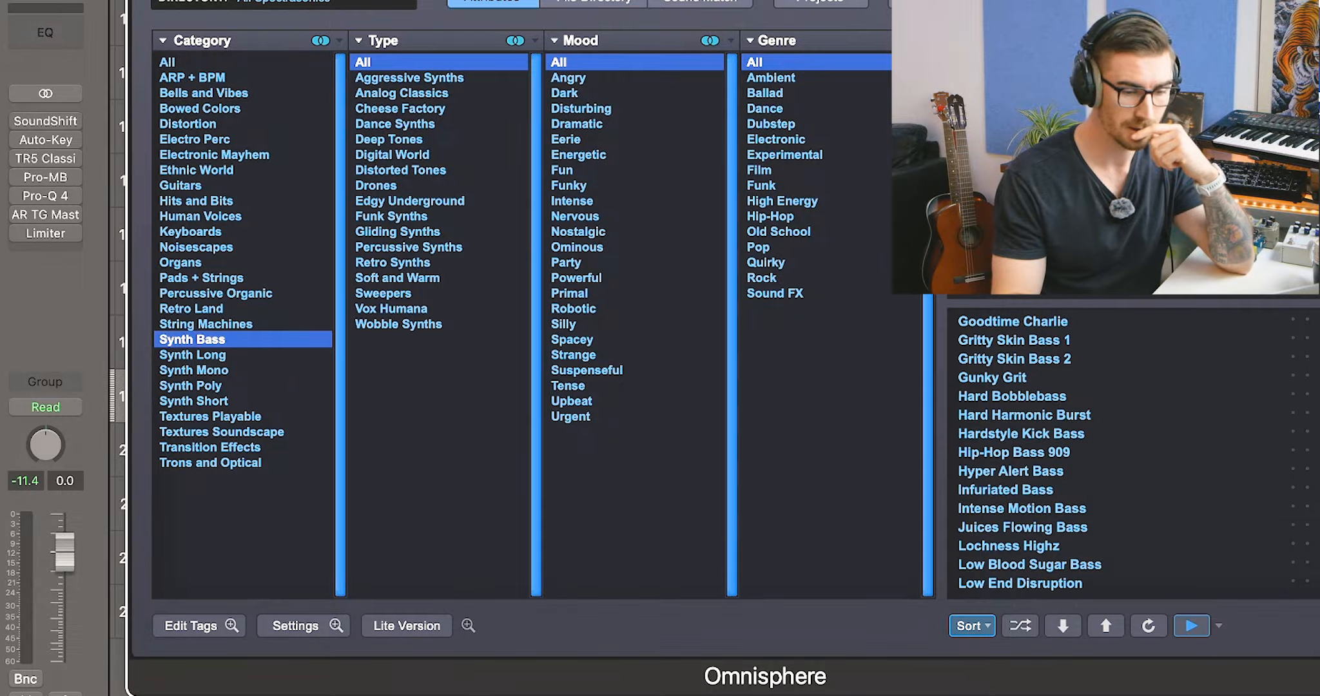
click(439, 97)
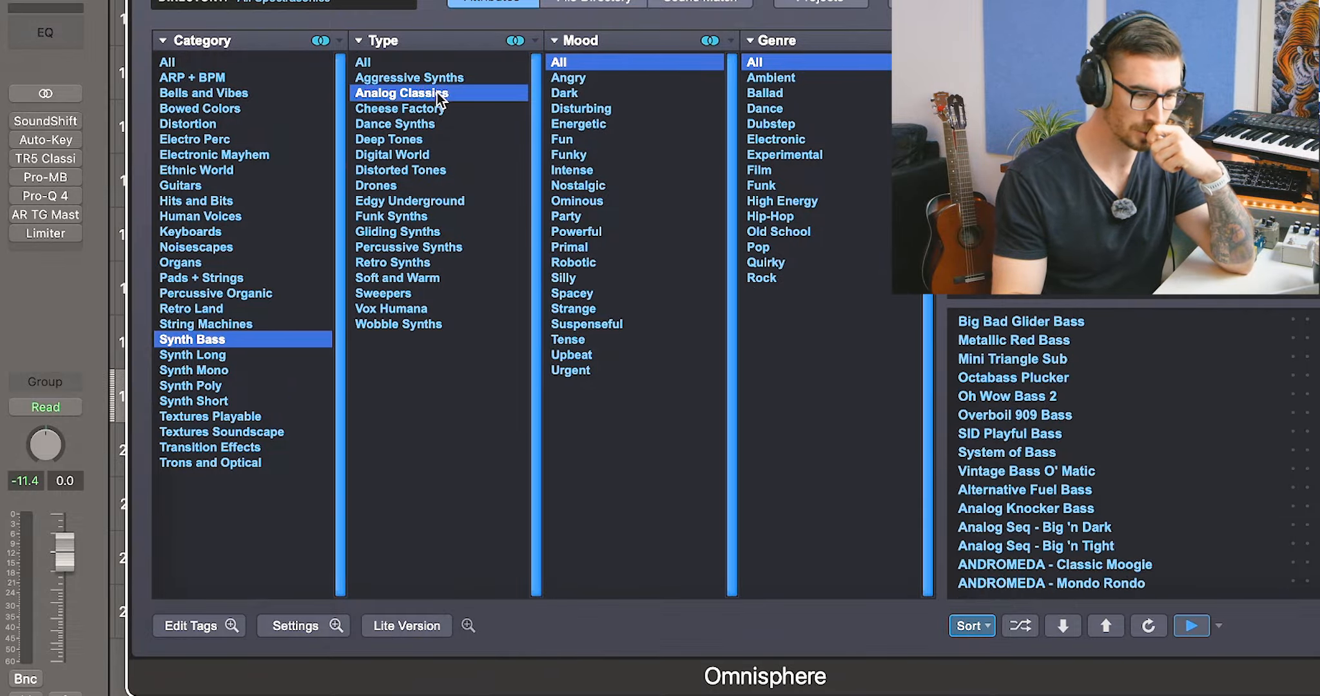
scroll(1018, 490, down, 15)
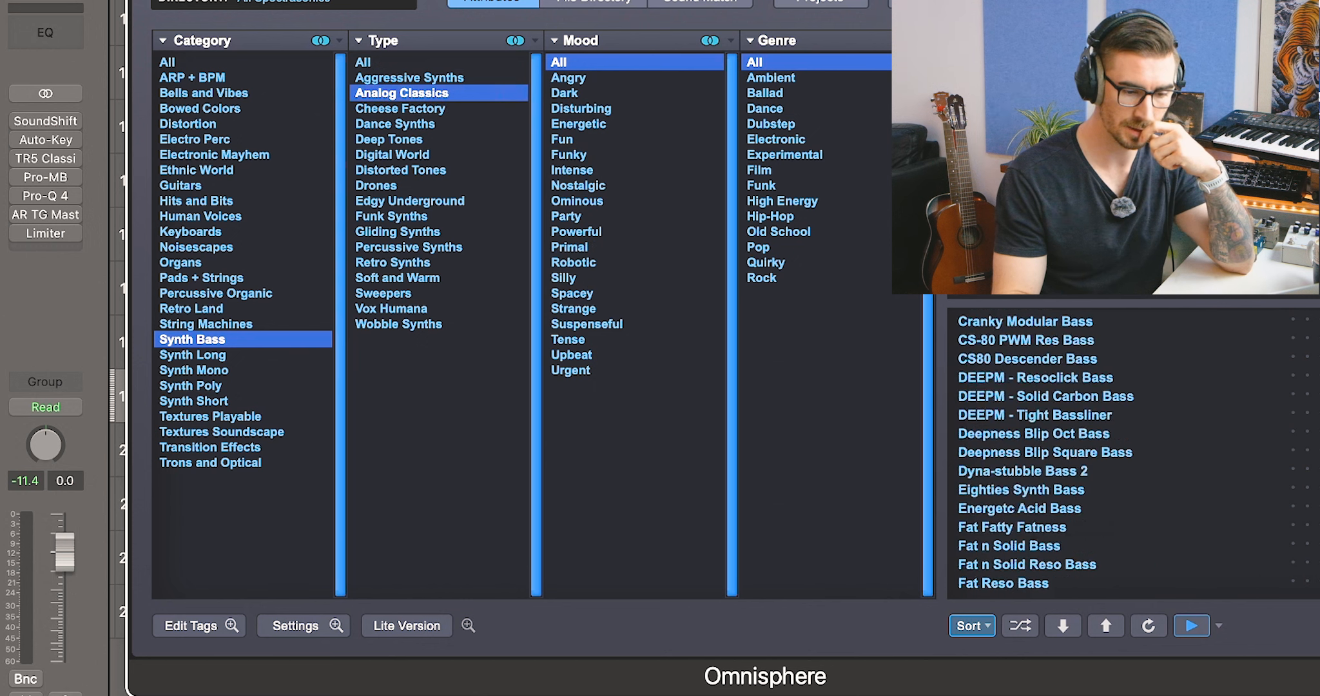
Audition the OSCar Bass 2 and OSCar Bass 1 patches, and load OSCar Bass 3
click(1015, 490)
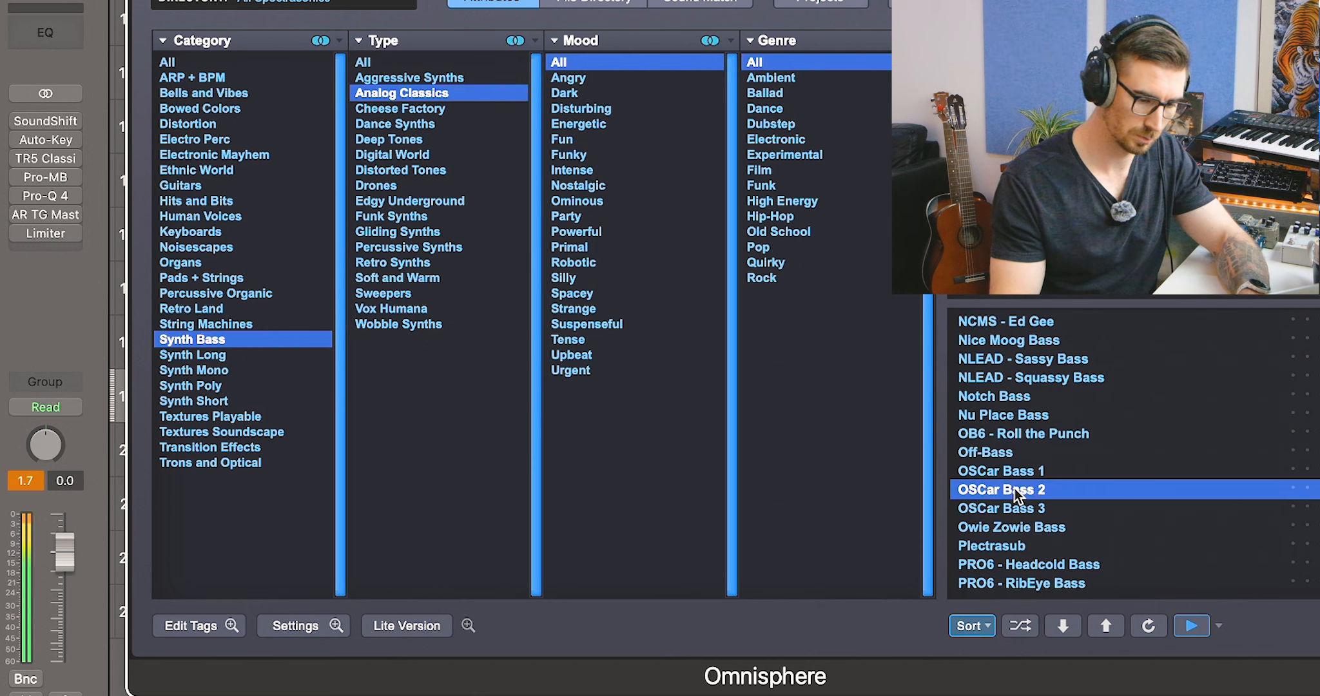
click(1015, 473)
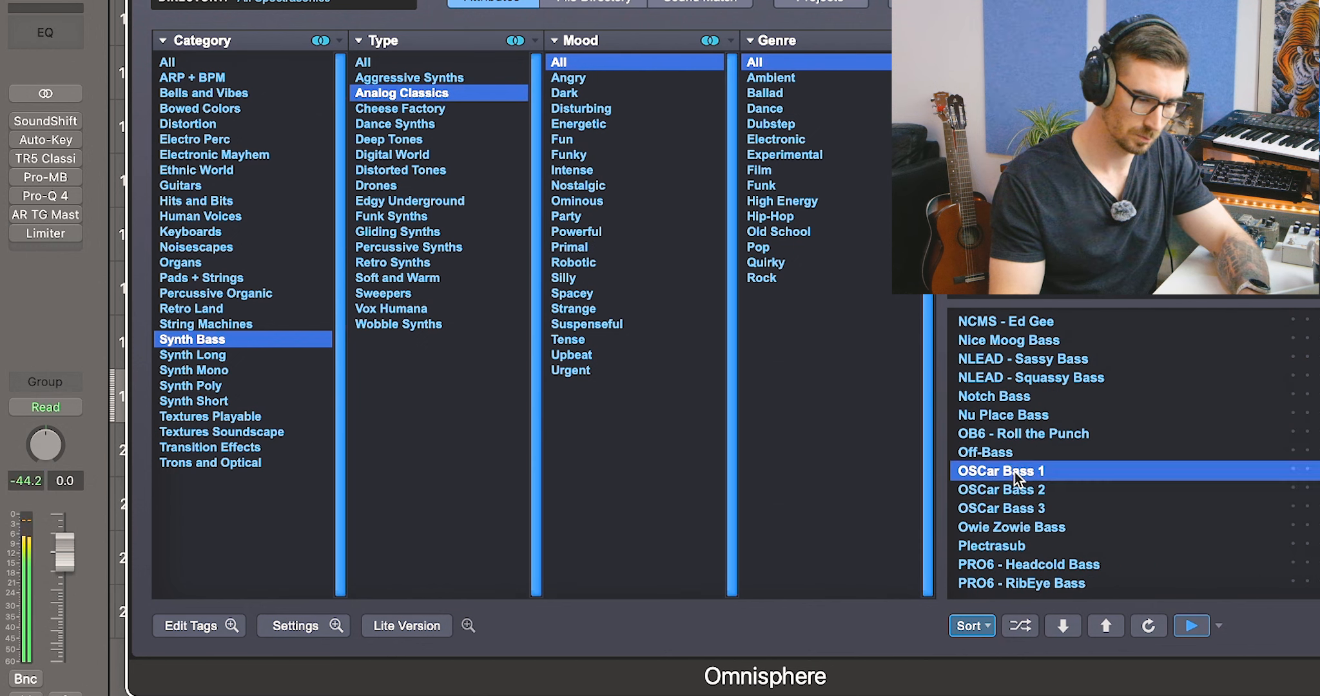
click(1006, 509)
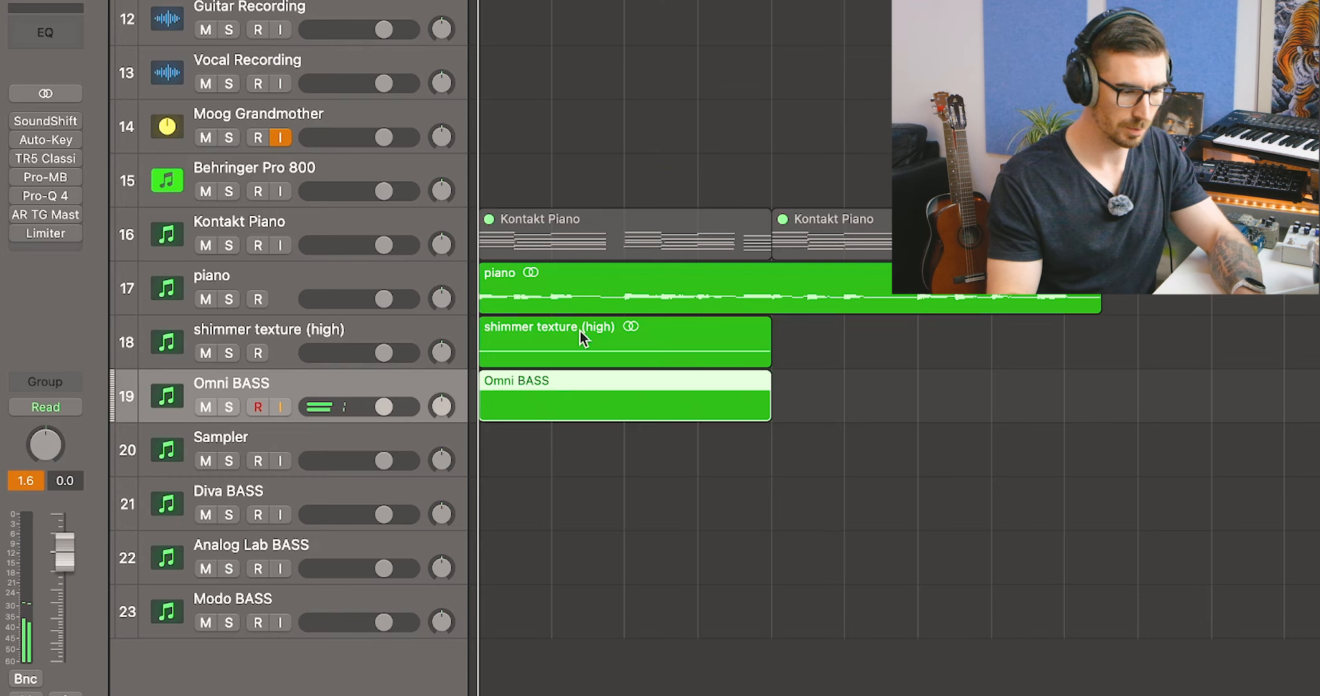
Select the second-lowest note of each of the seven chords in the first Kontakt Piano region and close its Piano Roll
double_click(569, 240)
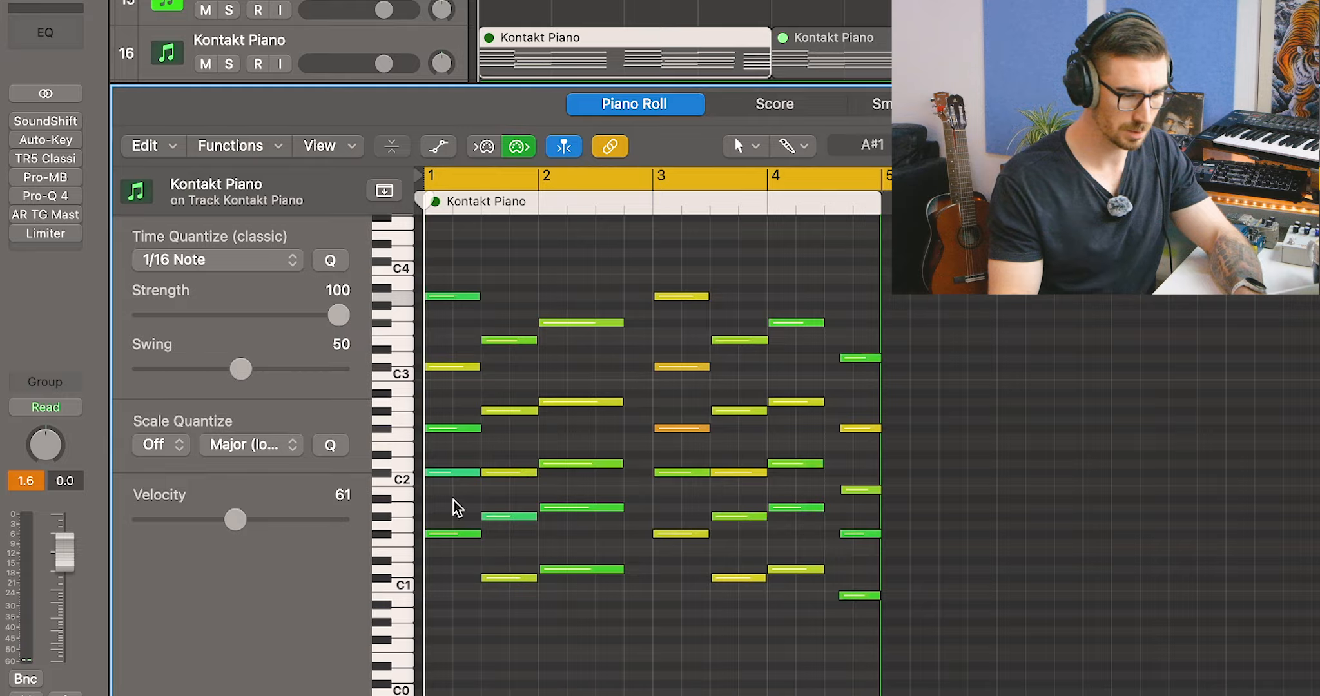
click(453, 472)
drag(525, 507, 584, 532)
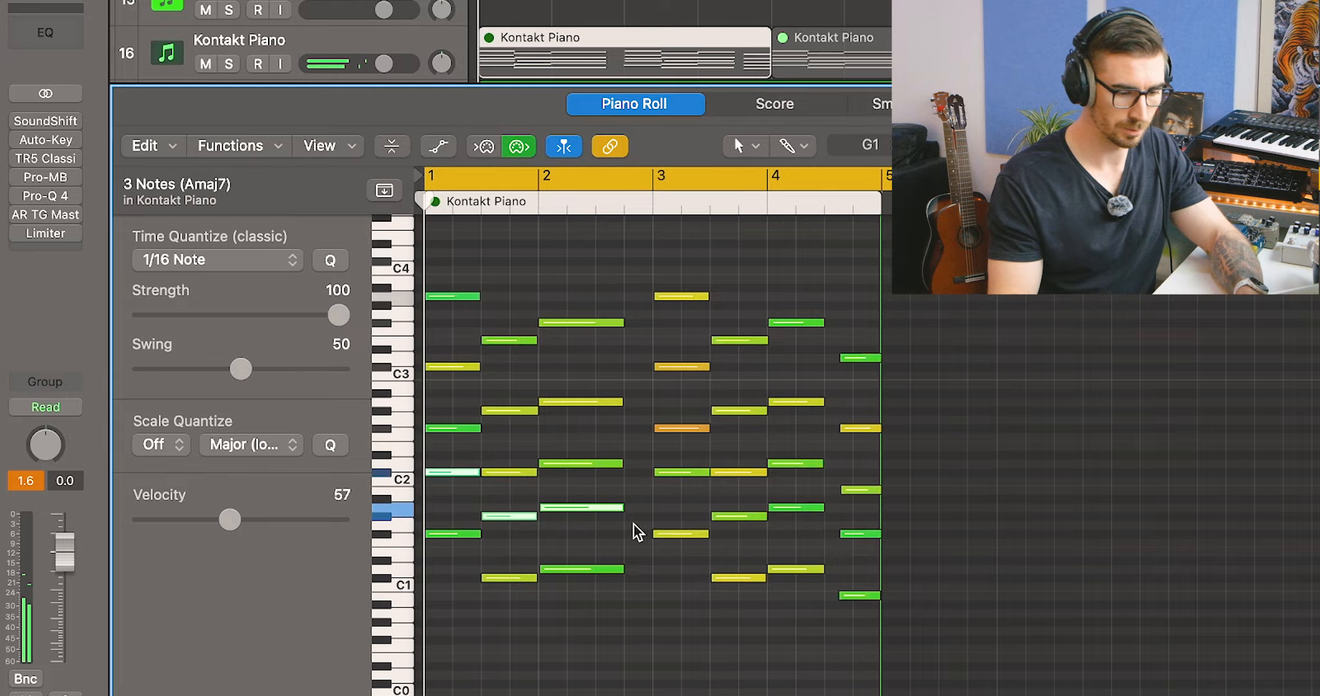
shift+click(685, 472)
shift+click(739, 516)
shift+click(798, 508)
shift+click(857, 533)
key(e)
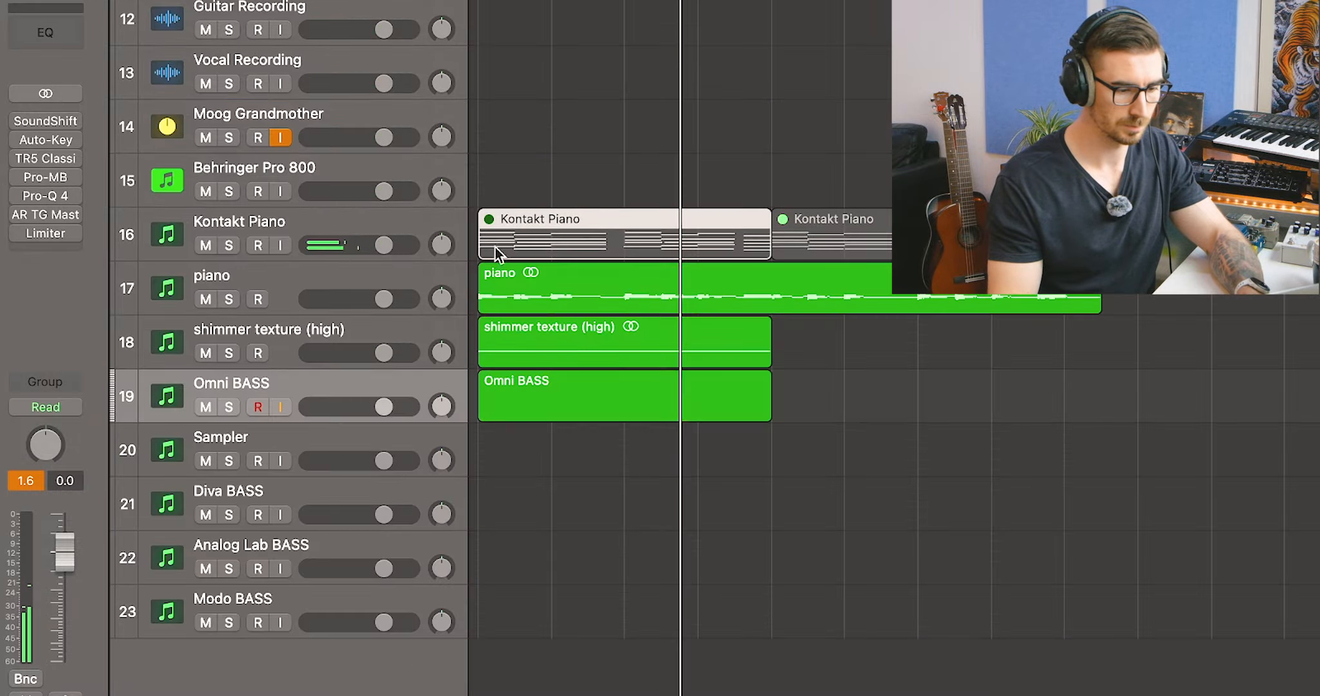
Paste the chord notes at the start of the Omni BASS region, transpose them up five semitones and play them back
double_click(482, 407)
key(super+v)
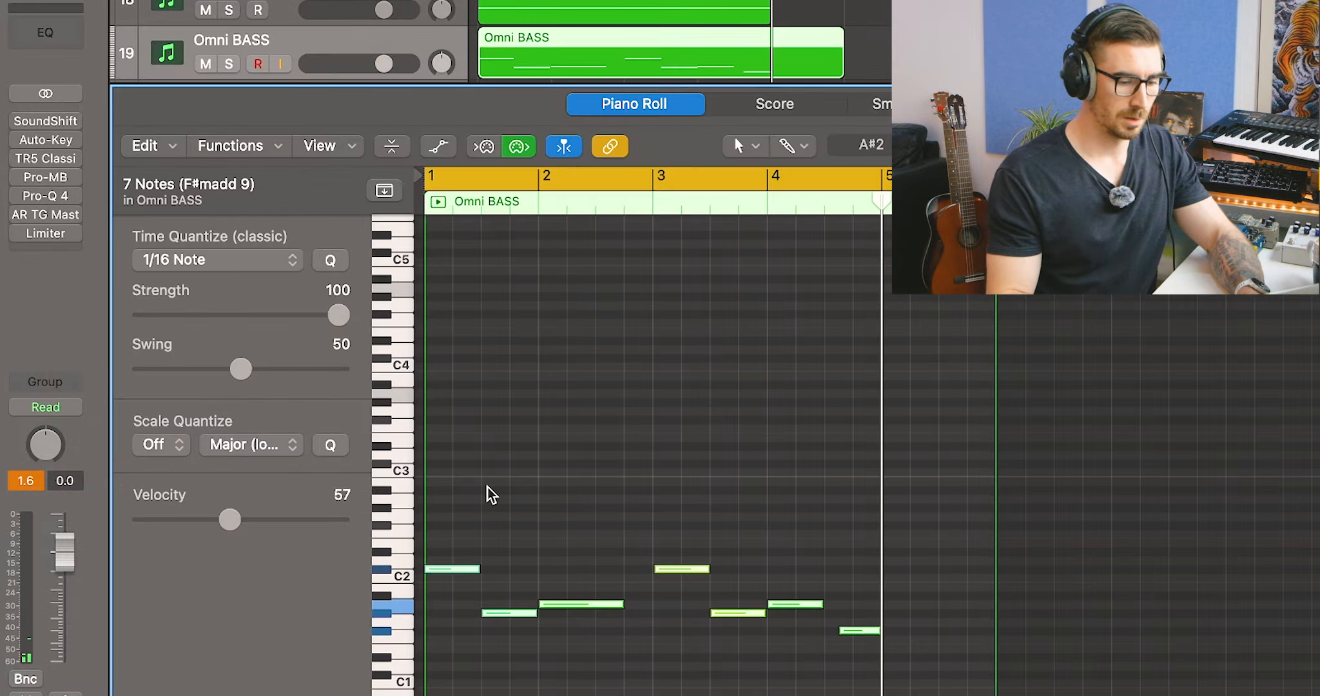
scroll(509, 588, down, 1)
key(alt+Up)
key(space)
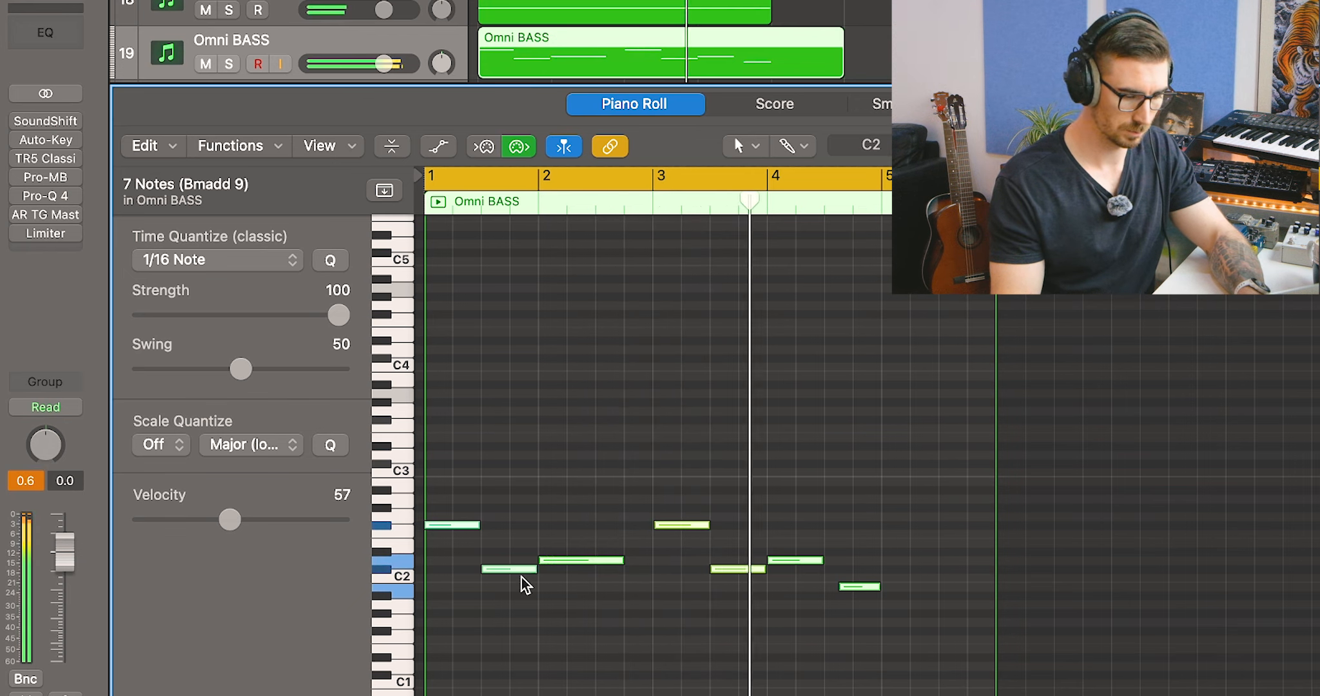
click(576, 662)
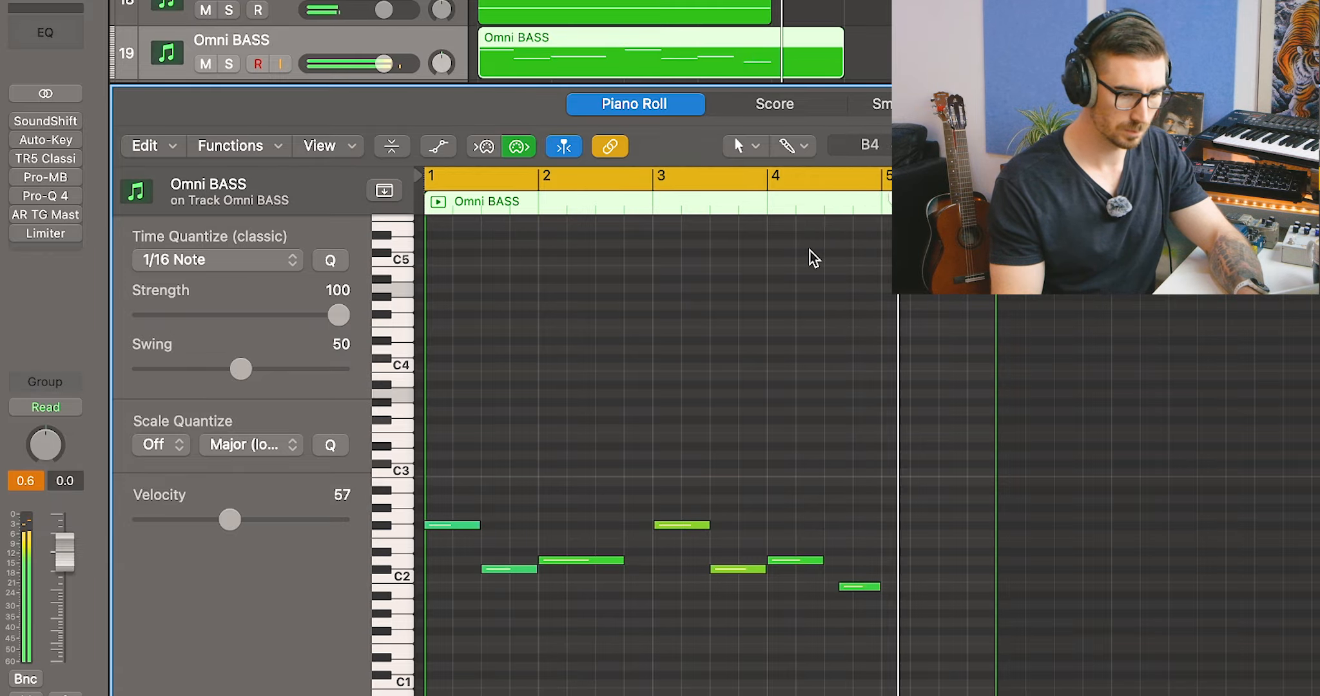
Place the bounced synth bass track above Omni BASS, and move it with the piano and shimmer texture tracks directly below Vocal Recording
key(p)
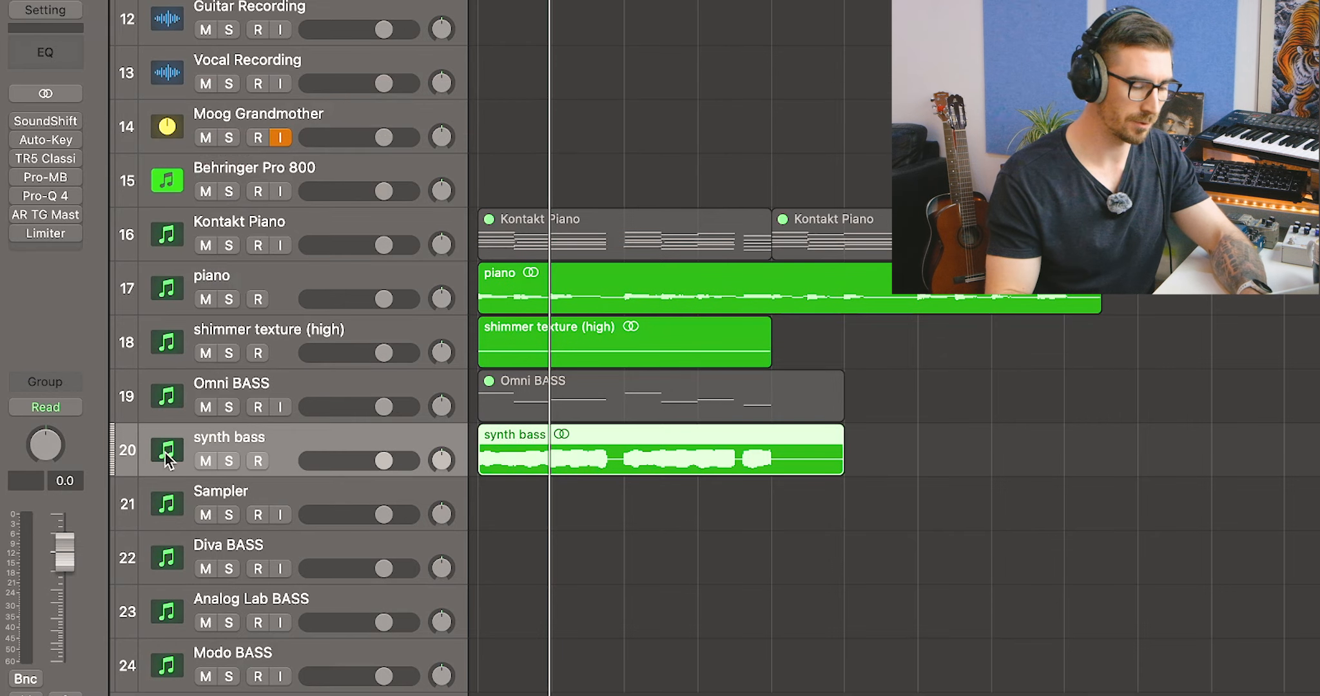
drag(165, 452, 167, 382)
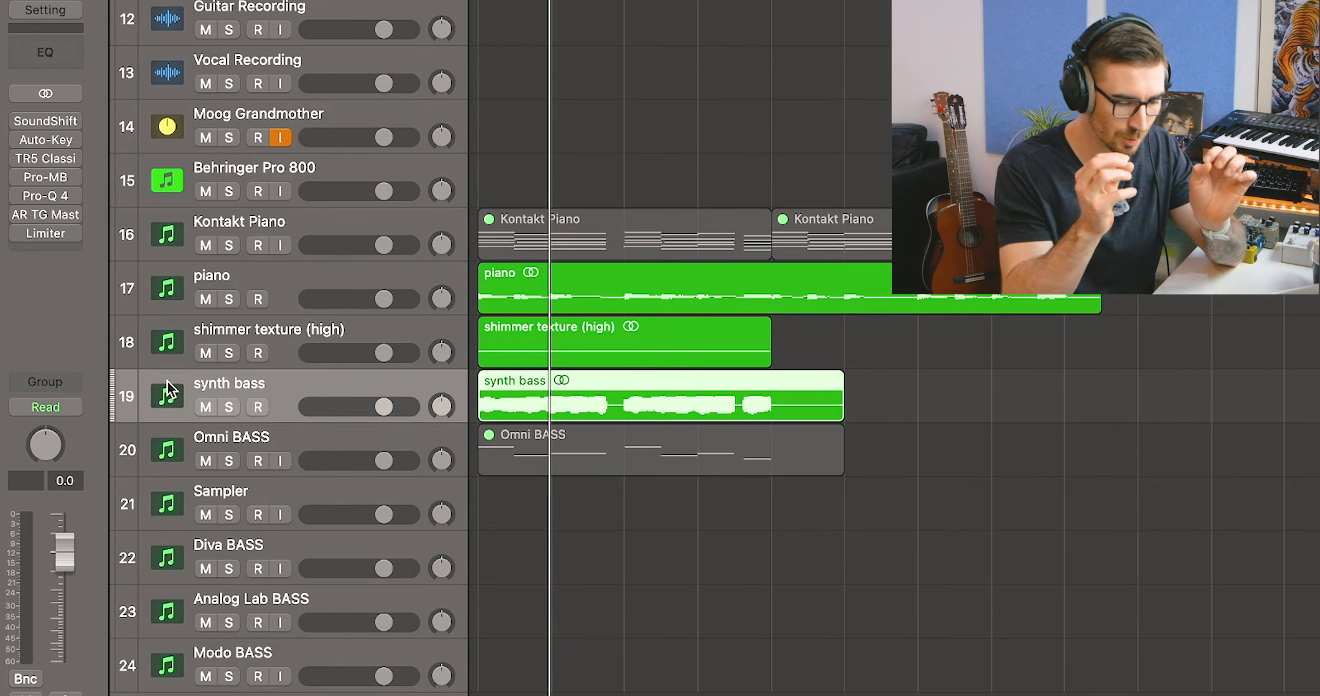
click(655, 618)
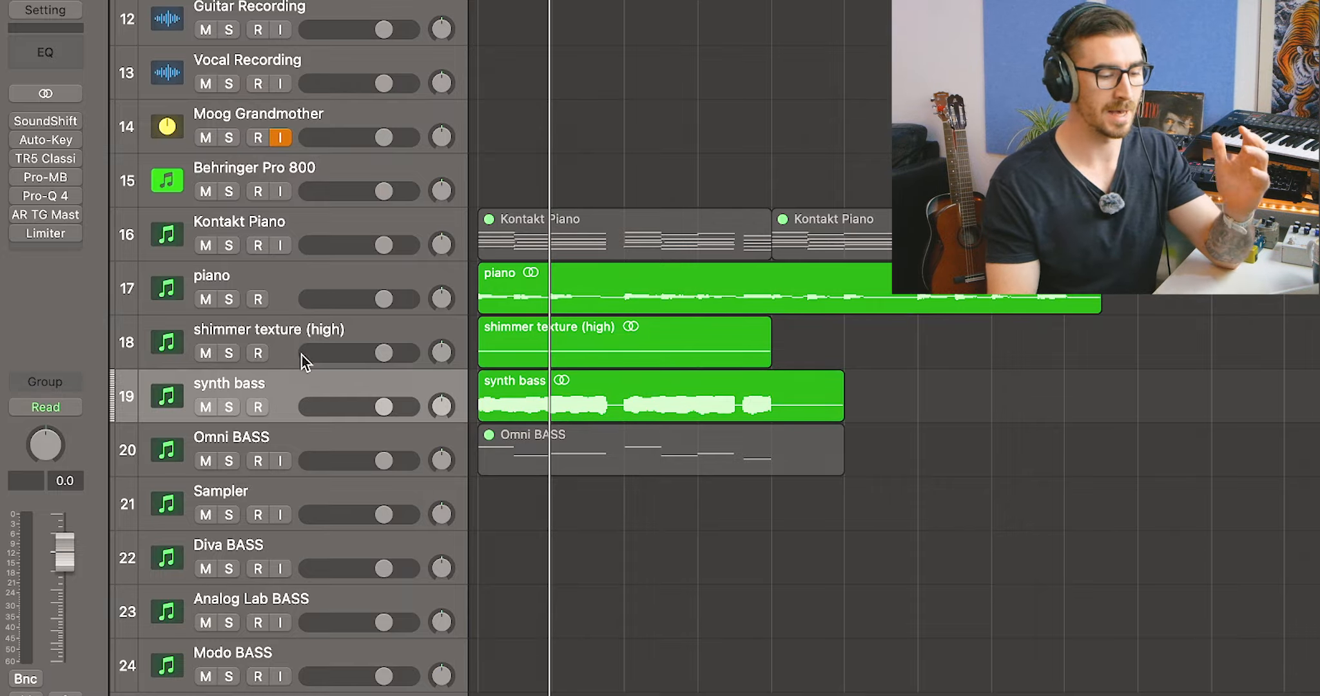
shift+click(203, 283)
drag(203, 283, 189, 81)
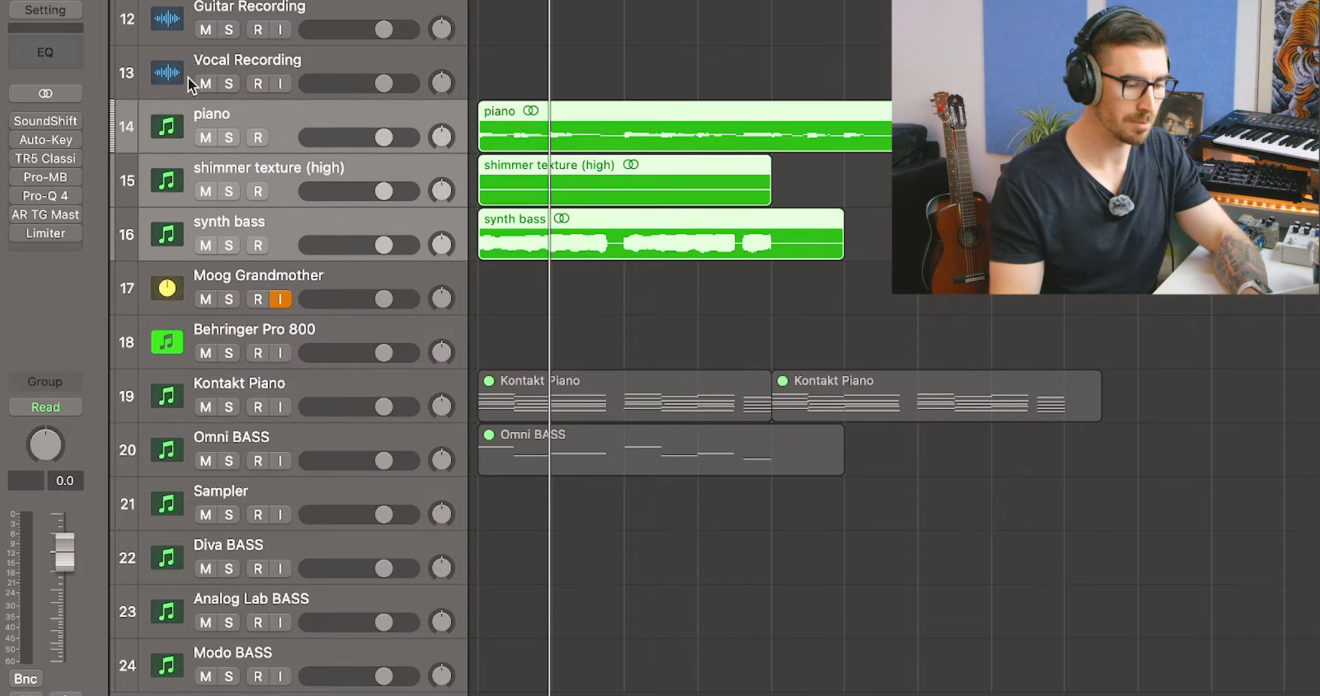
scroll(188, 78, up, 3)
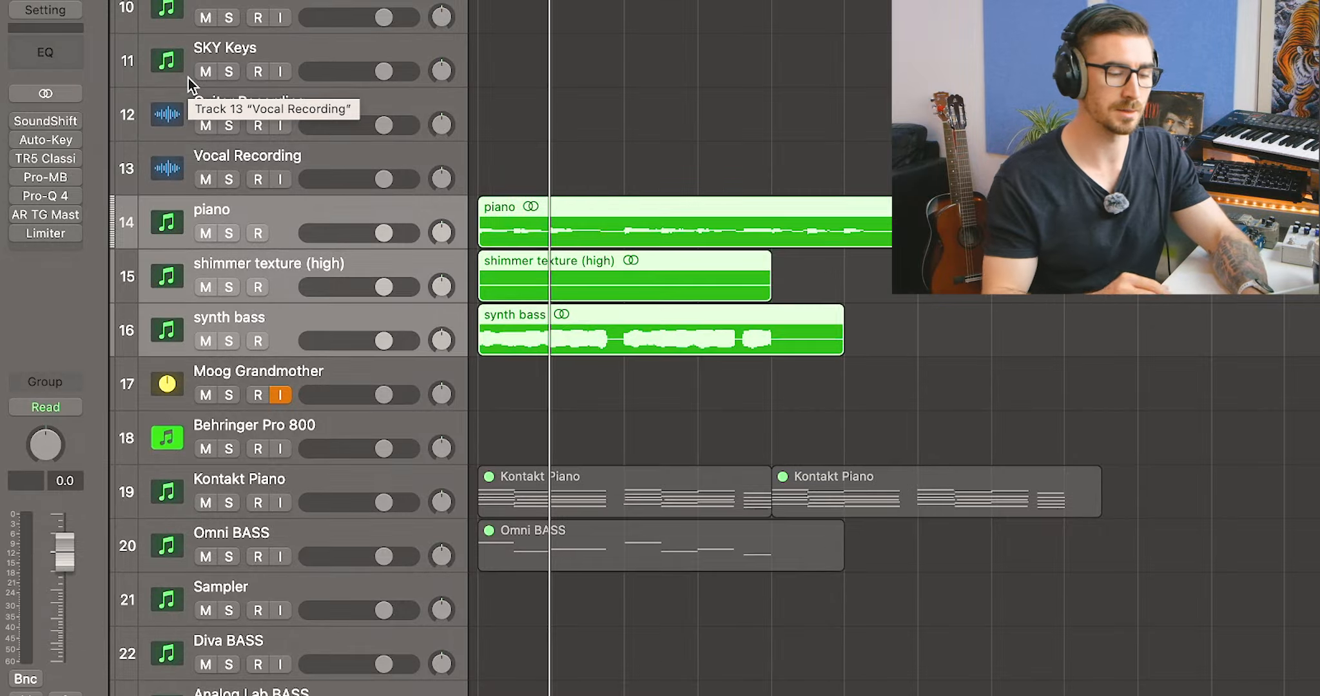
scroll(384, 204, up, 2)
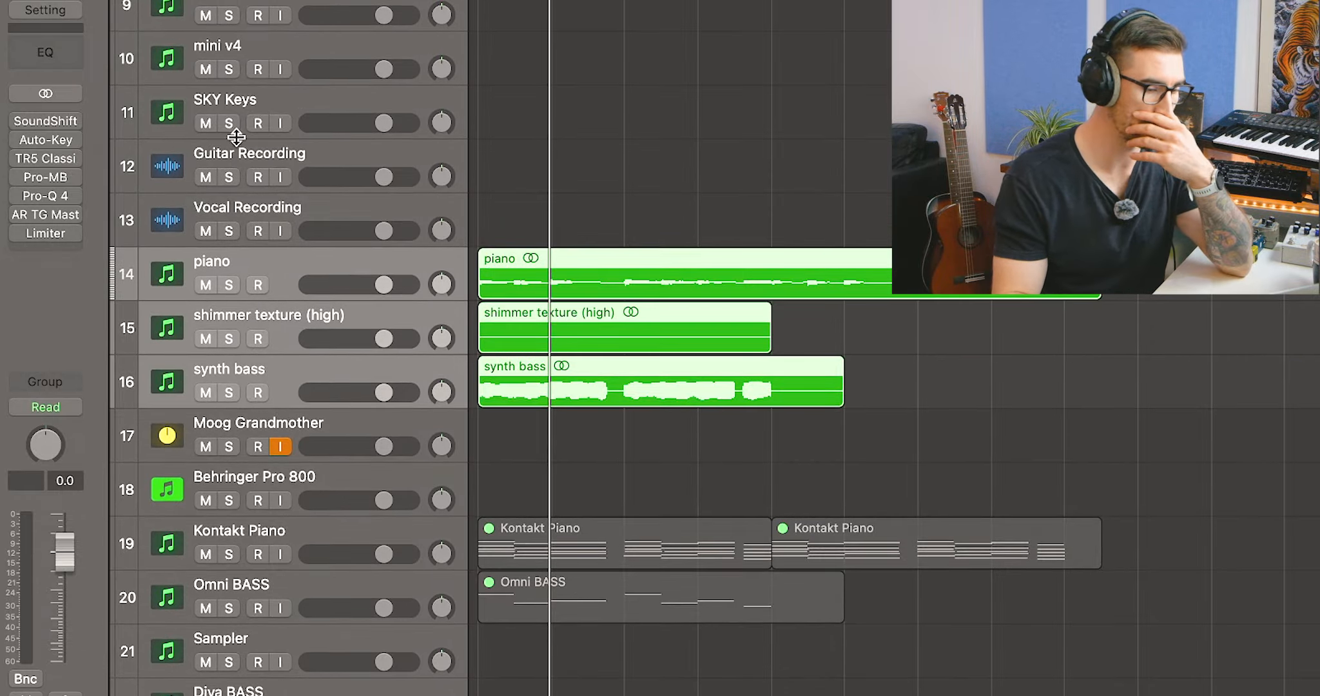
Browse the Retro Color and HOLOGRAPHY folders on the desktop and add the secrets | 140BPM | A#m loop on a new track at 1 1 1 1
key(space)
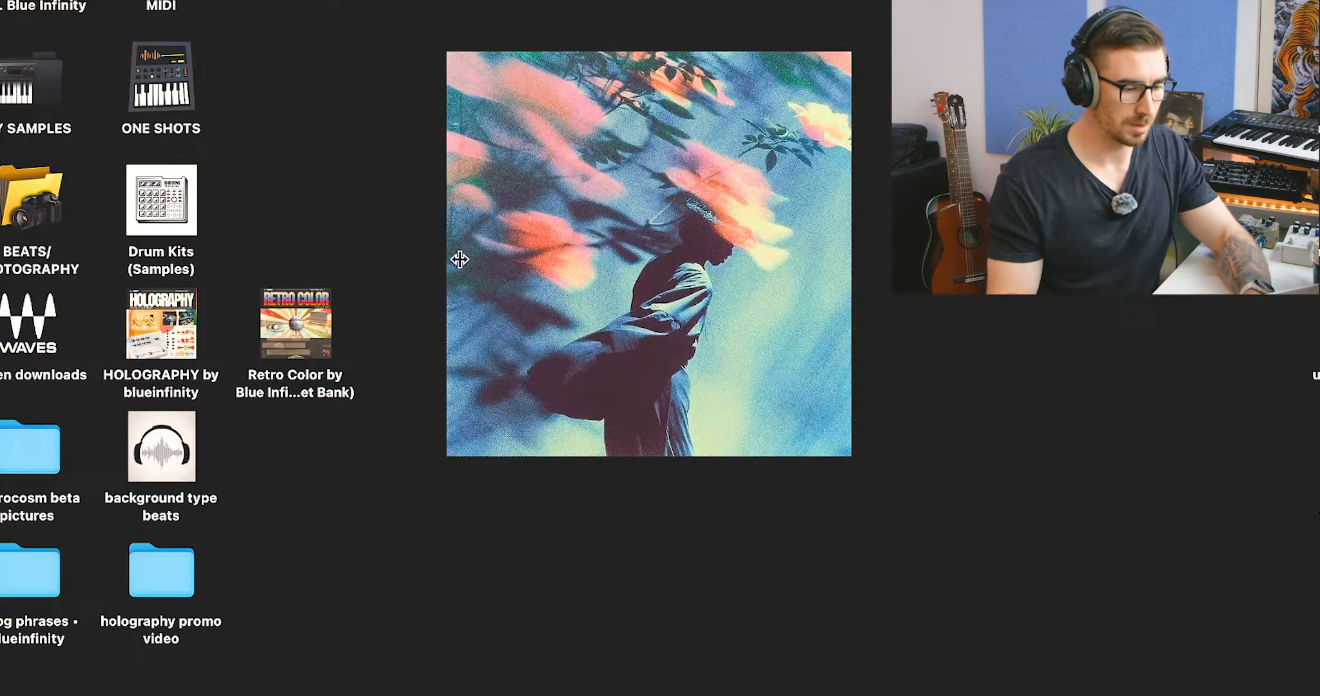
double_click(296, 322)
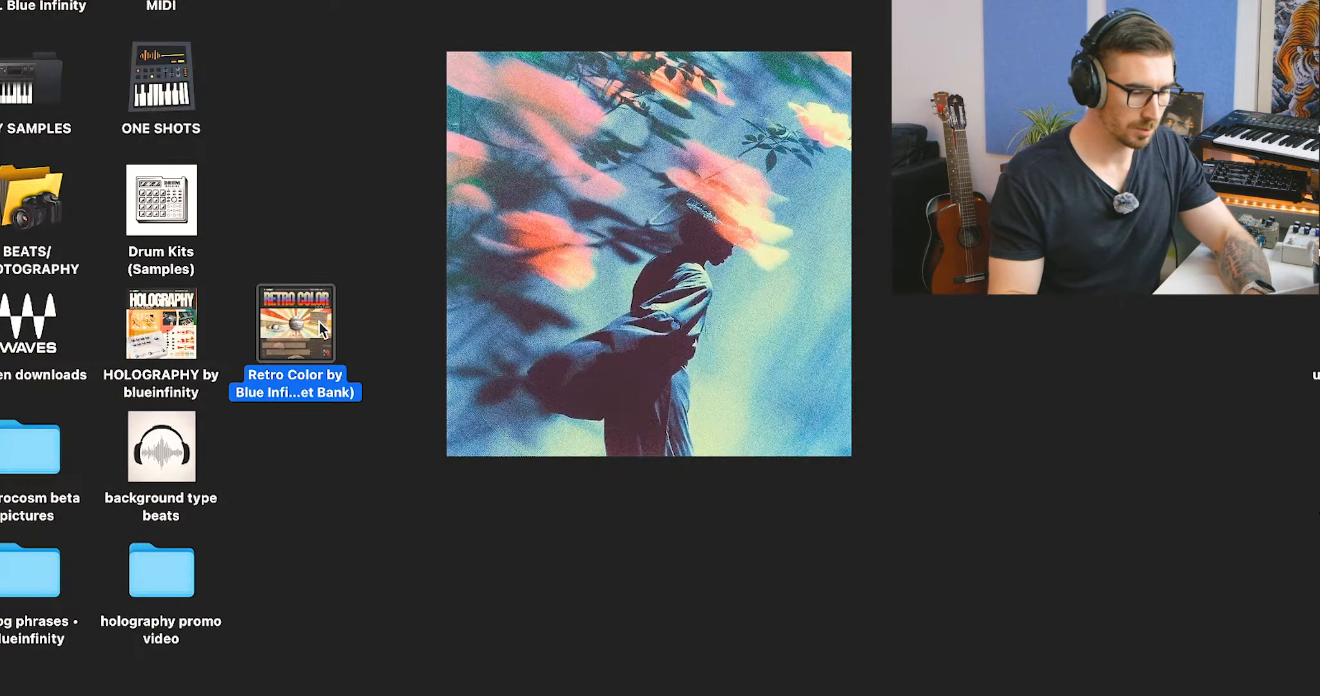
key(super+w)
double_click(161, 322)
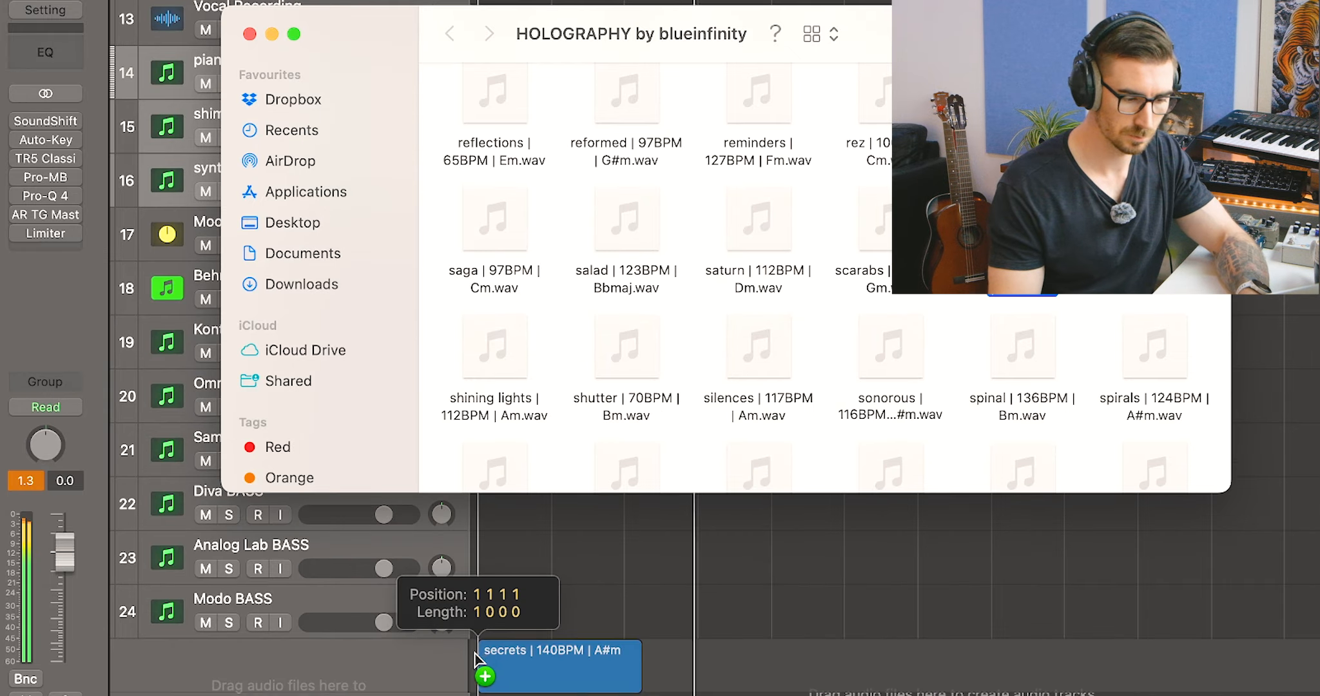
drag(480, 684, 540, 681)
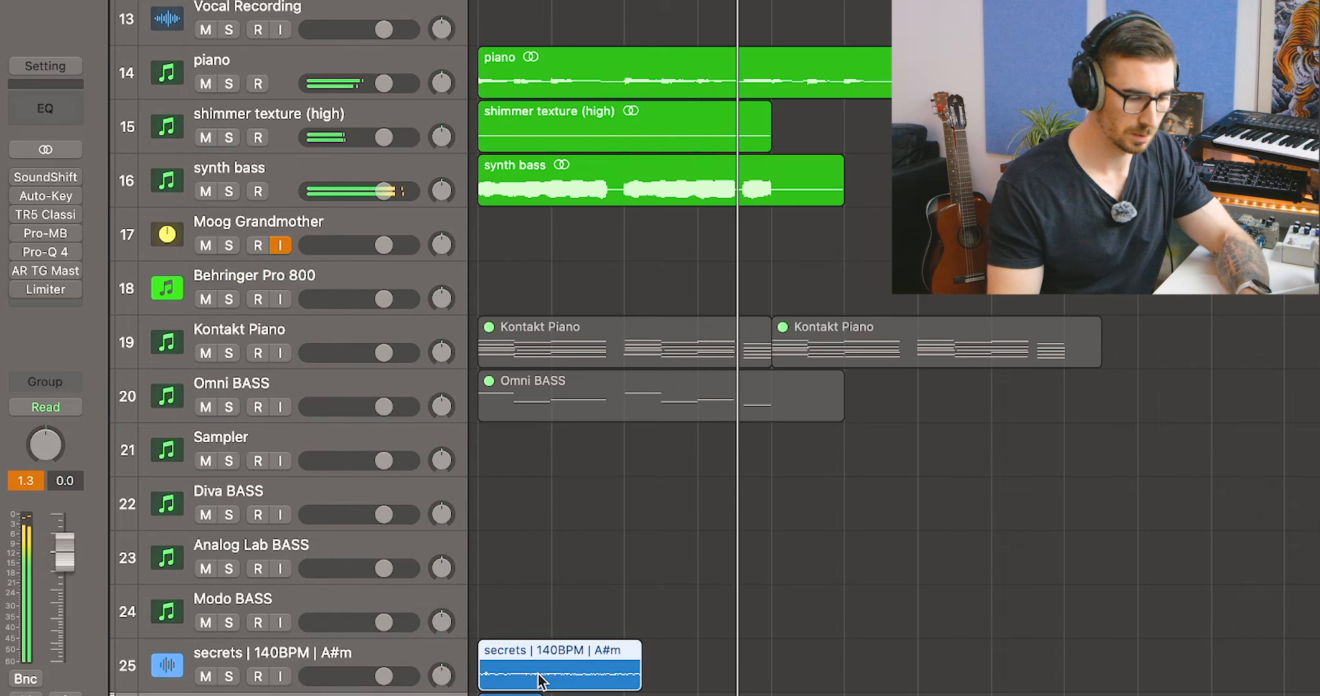
Try the ripple | 88BPM | Cm loop from bar 2 with the secrets track muted, and delete the ripple track
click(205, 677)
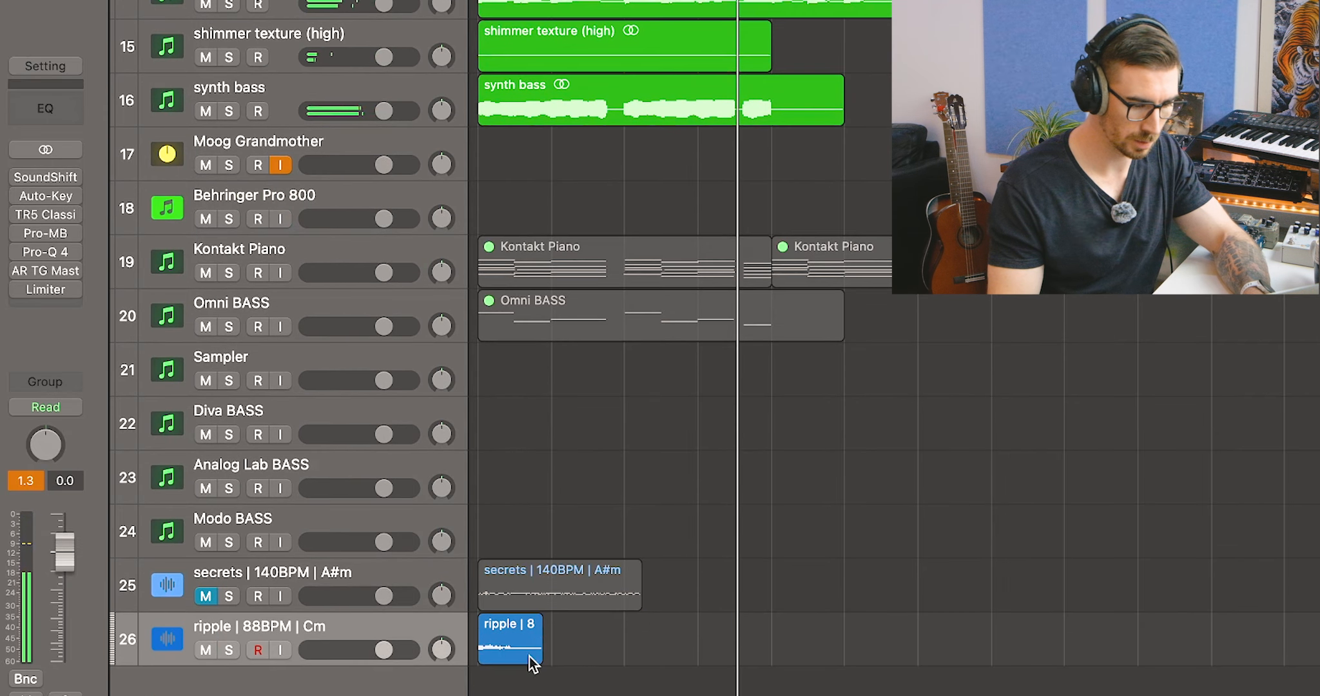
drag(531, 651, 628, 655)
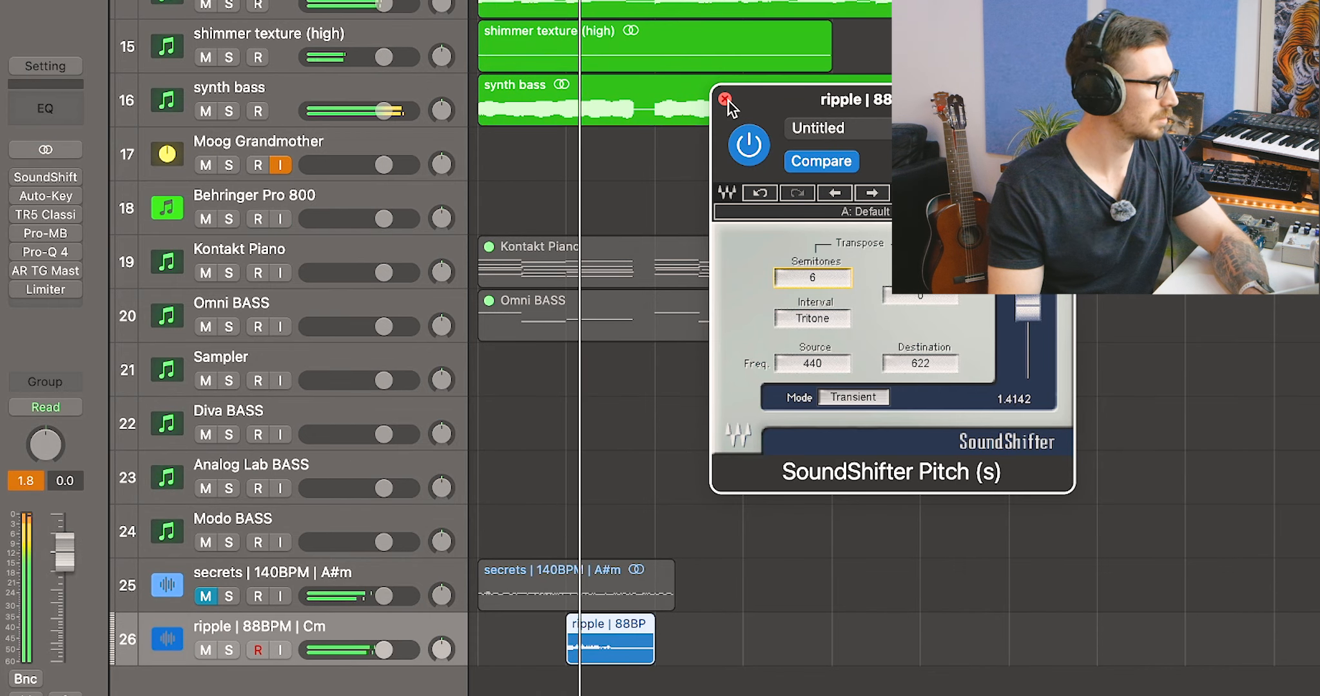
click(726, 99)
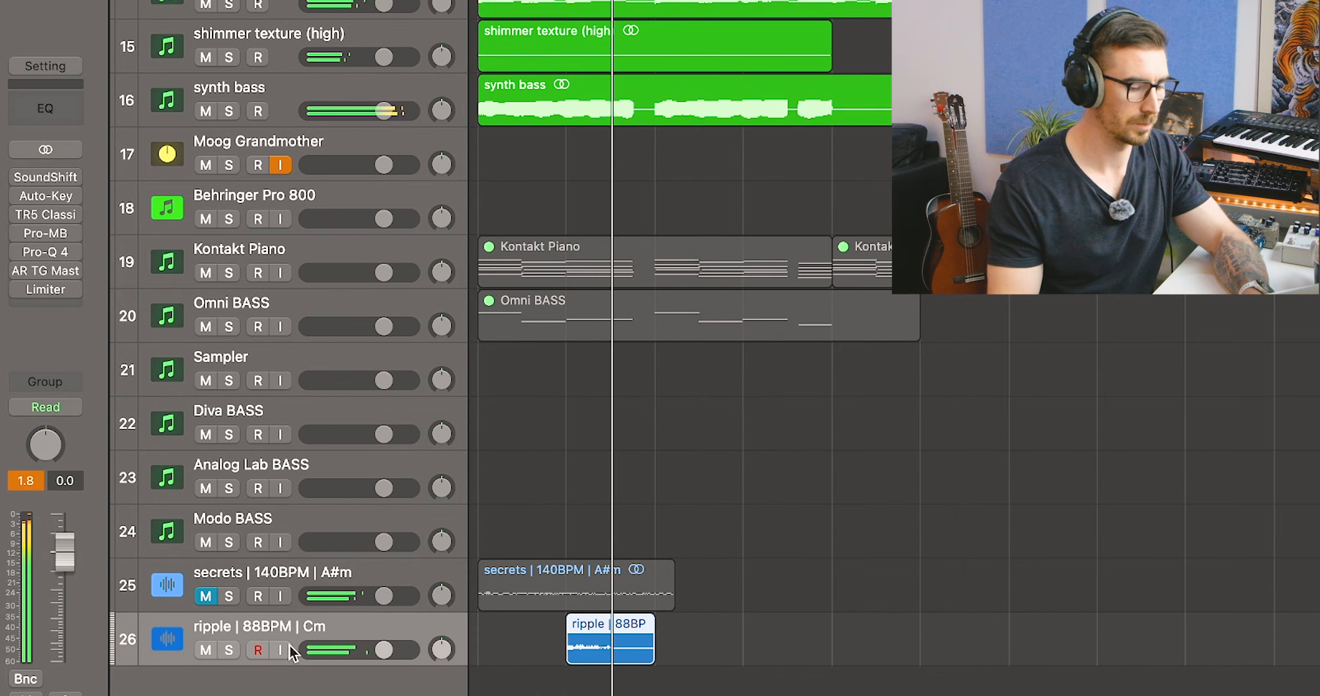
key(super+BackSpace)
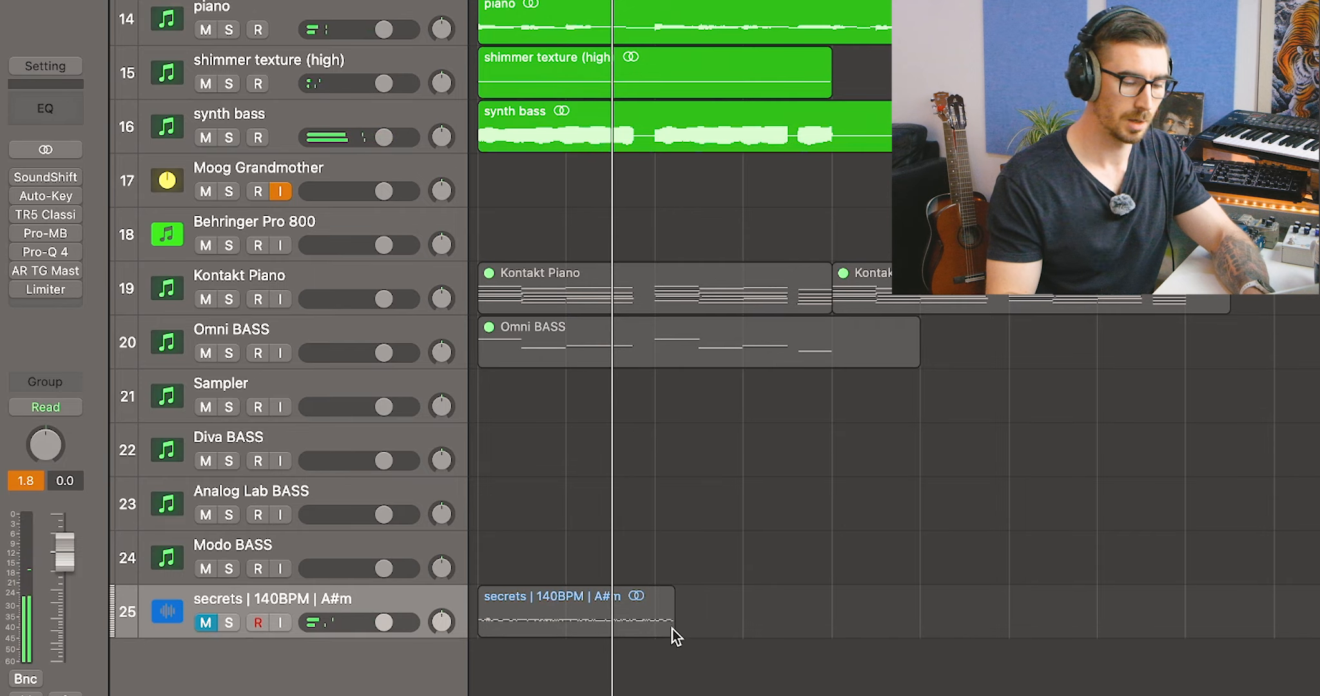
Trim the secrets region to two bars and unmute its track
drag(672, 623, 654, 631)
click(205, 624)
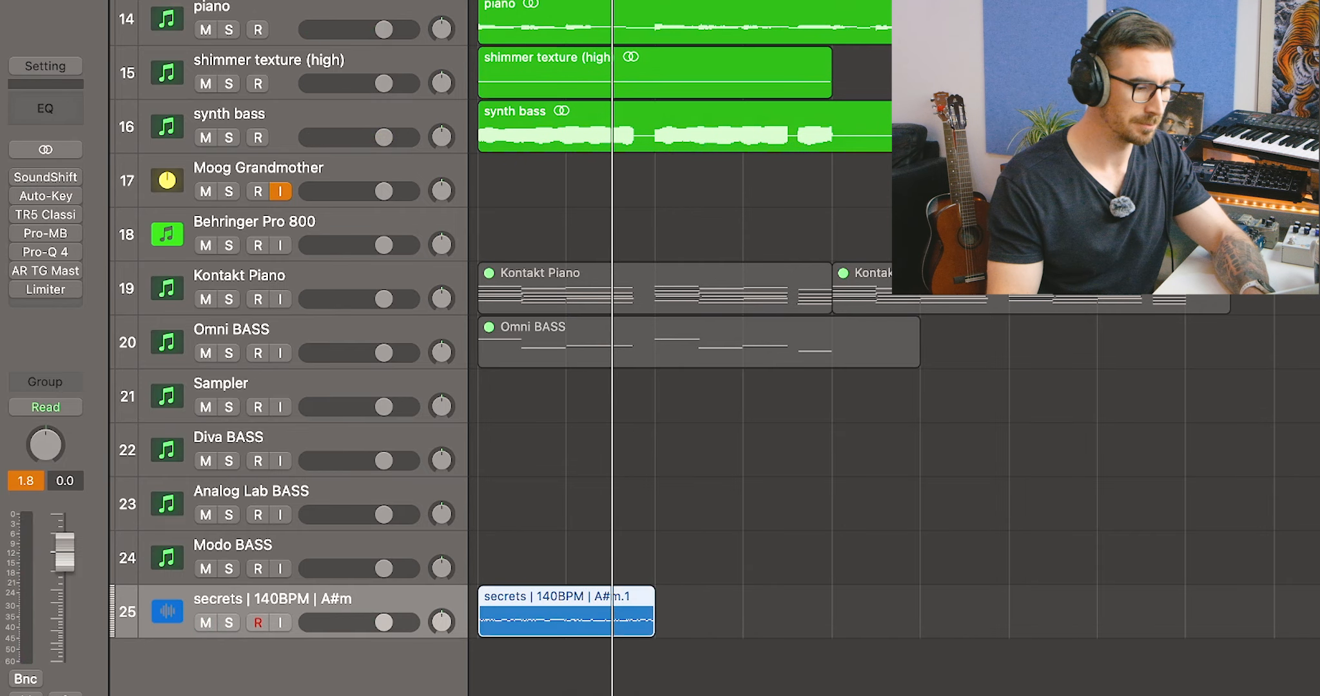
Audition -4 and 3 semitones in SoundShifter Pitch on the secrets track, set it to 8 semitones and close the plug-in
key(v)
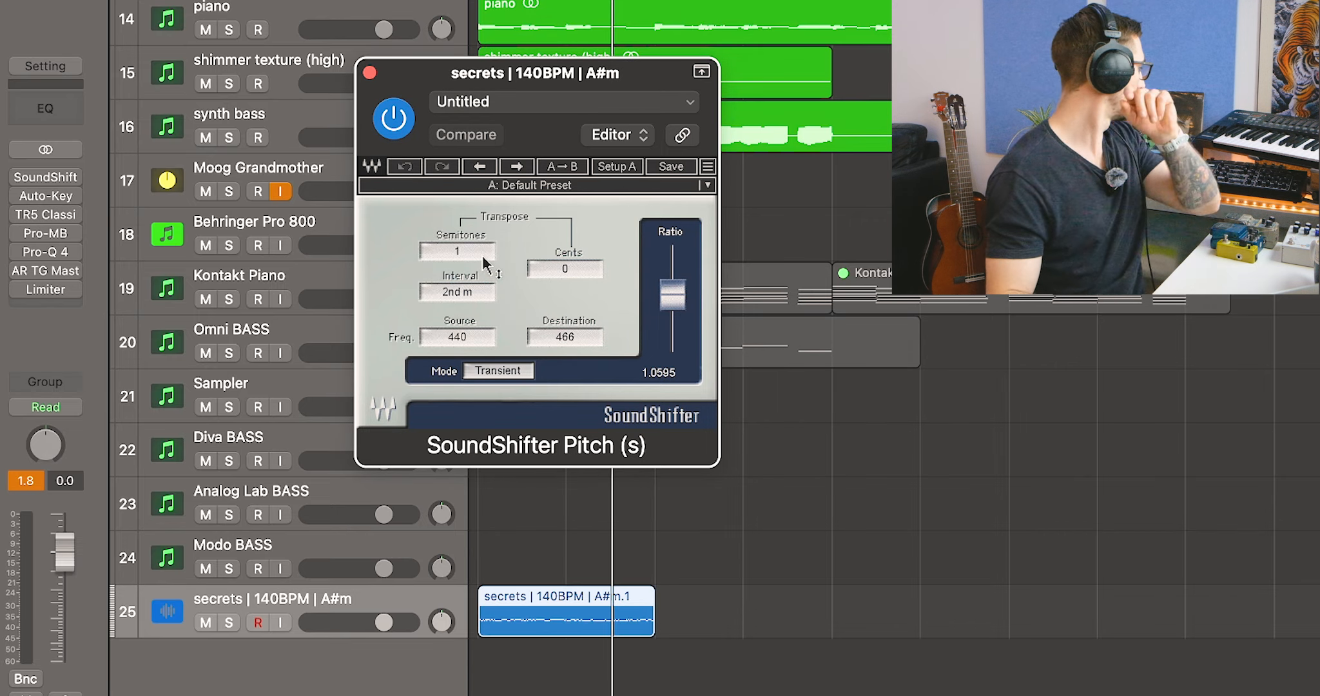
drag(483, 256, 481, 315)
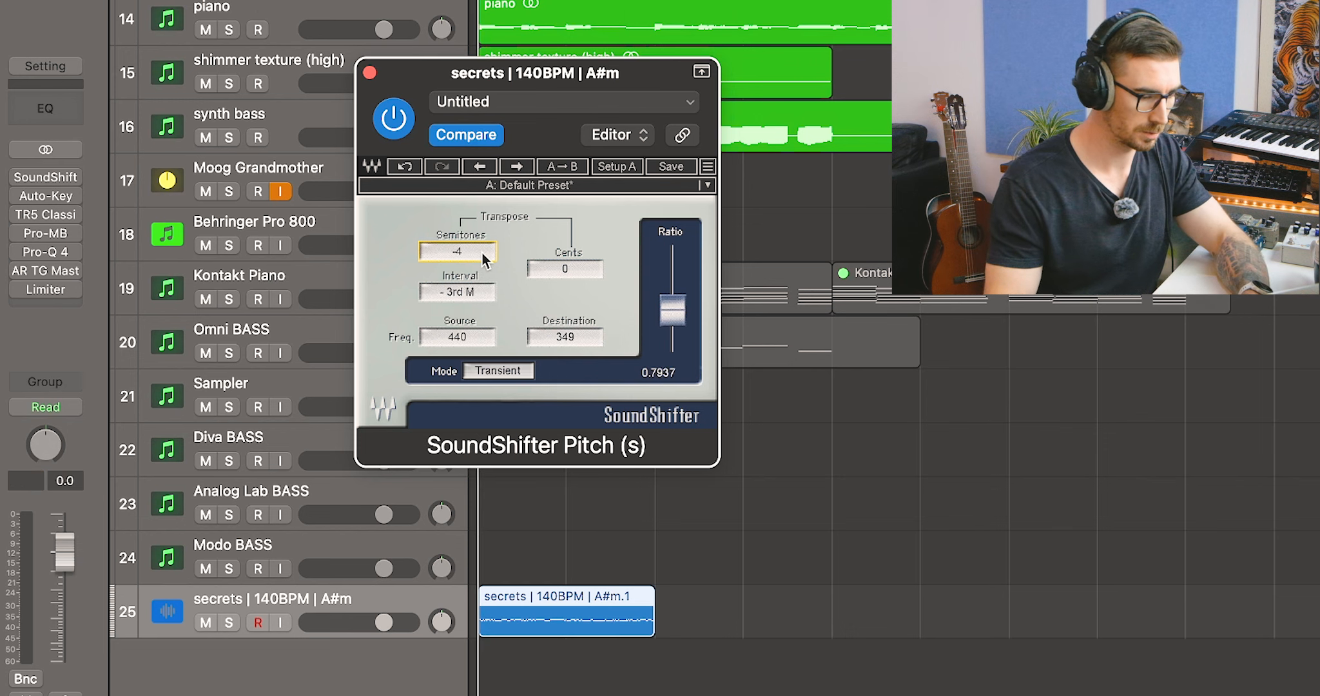
key(space)
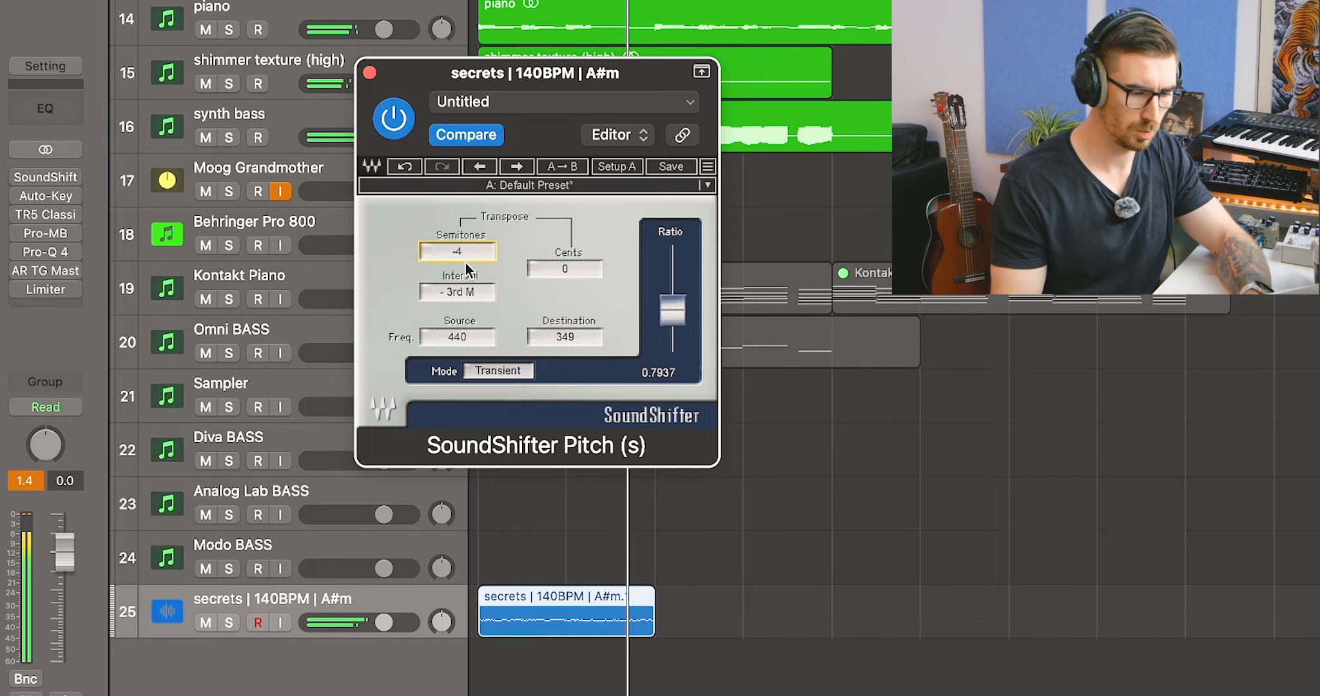
drag(471, 257, 475, 189)
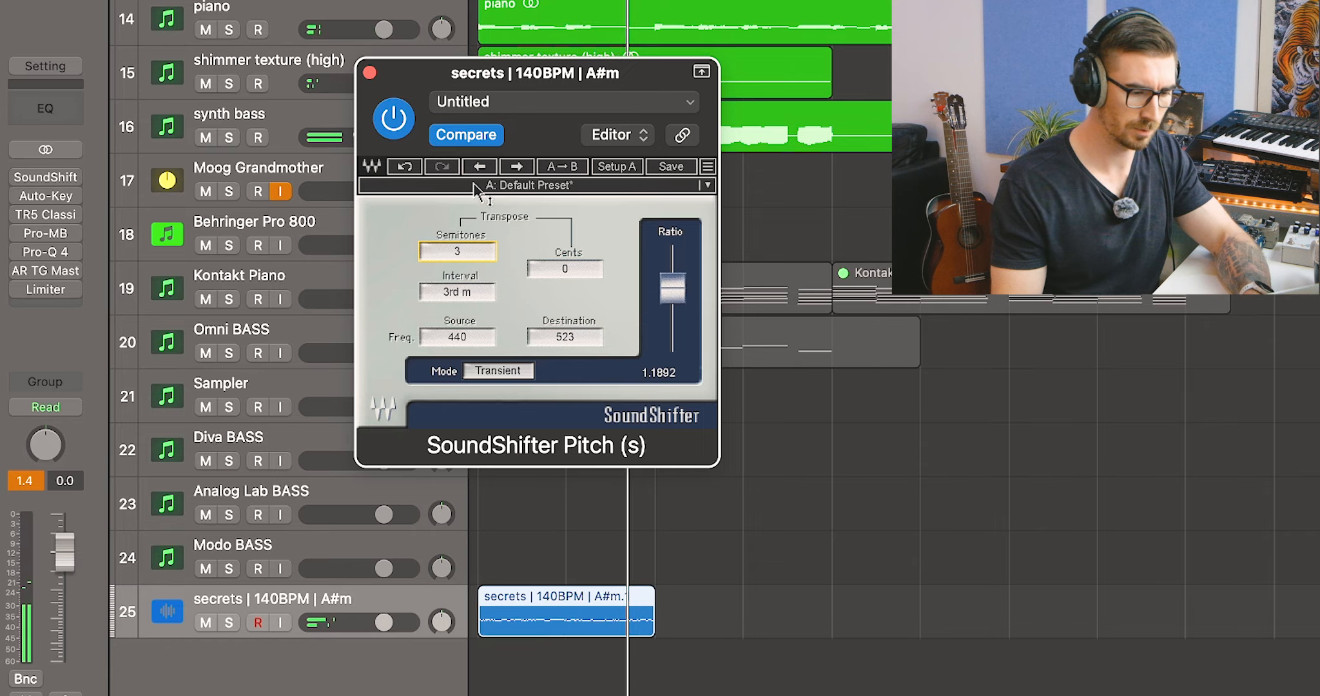
drag(475, 142, 473, 248)
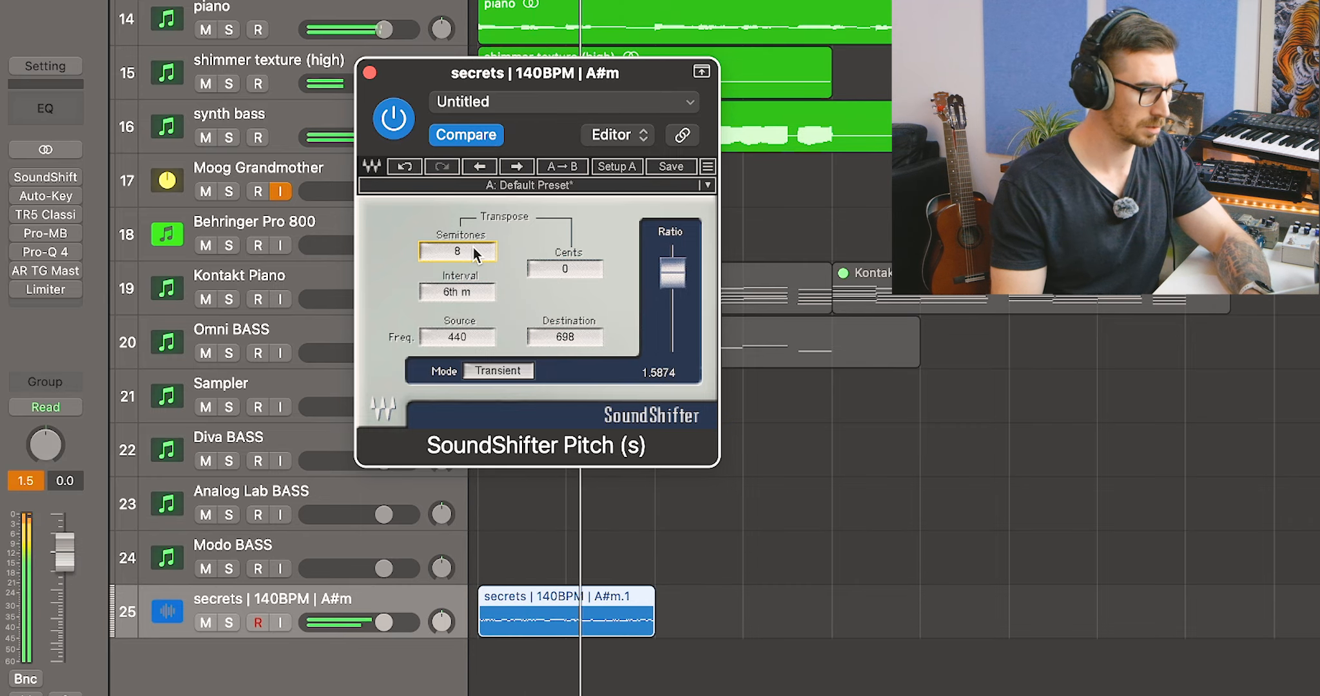
click(369, 73)
Add a new audio track below secrets, split the secrets region at bar 2 and copy the pieces to the new track
key(alt+super+a)
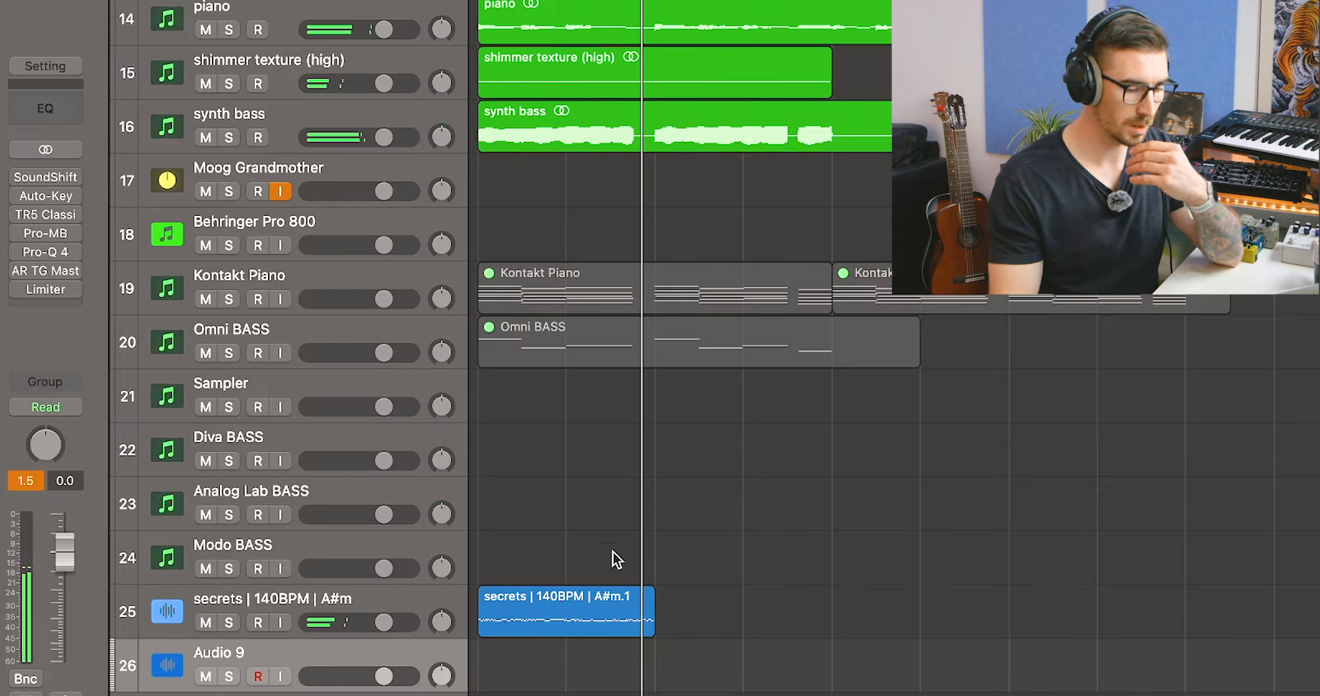
key(t)
key(i)
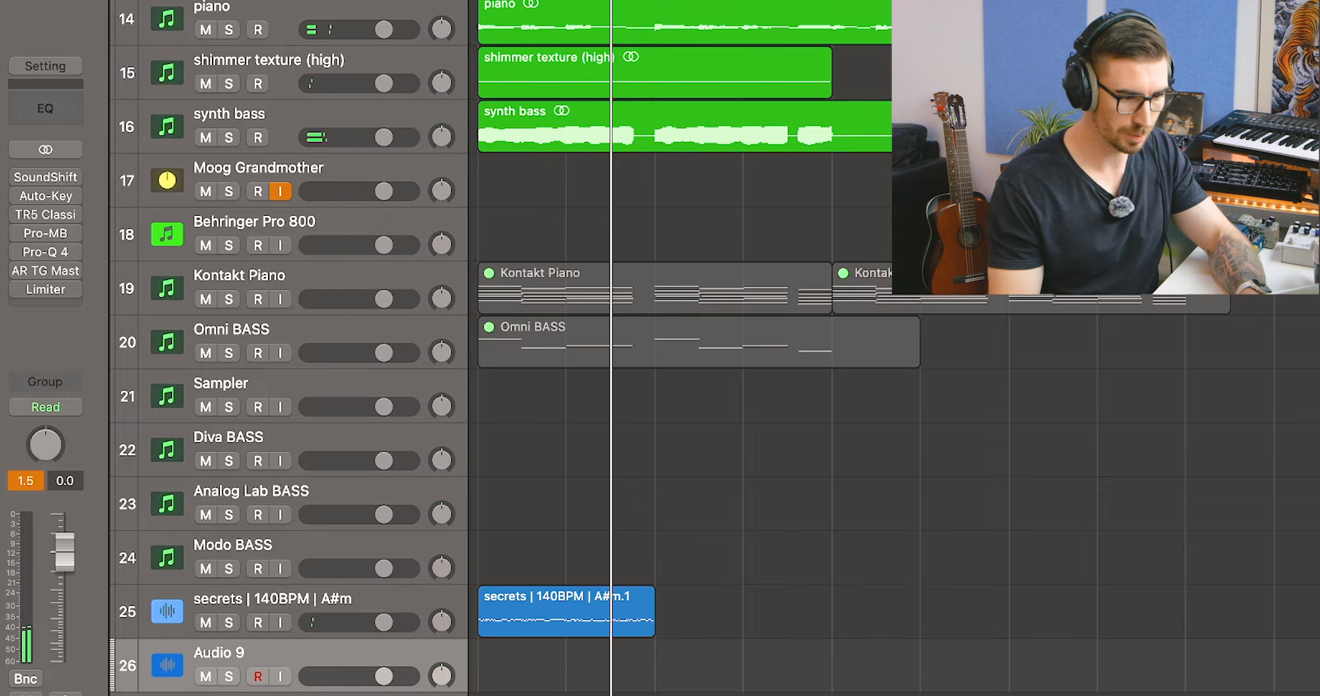
super+click(623, 620)
key(BackSpace)
super+click(581, 620)
drag(610, 590, 638, 670)
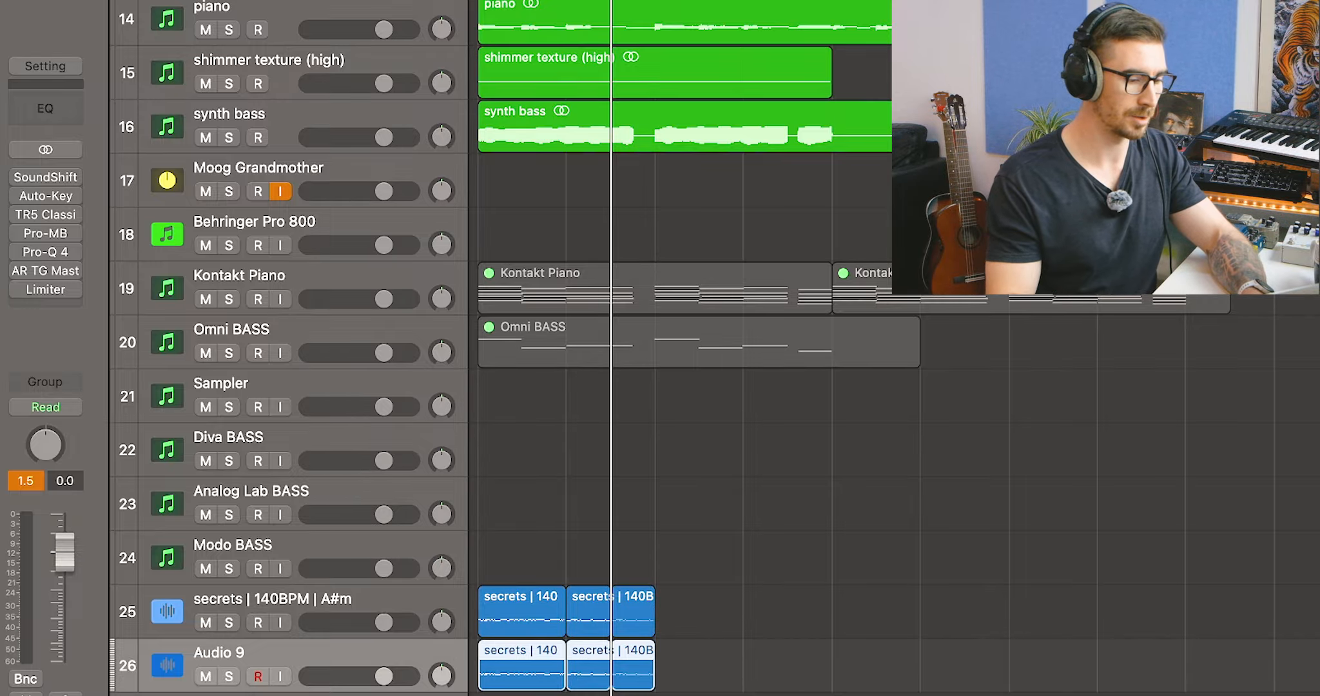
Set SoundShifter Pitch on the Audio 9 track to -4 semitones and close its window
key(v)
drag(483, 259, 463, 374)
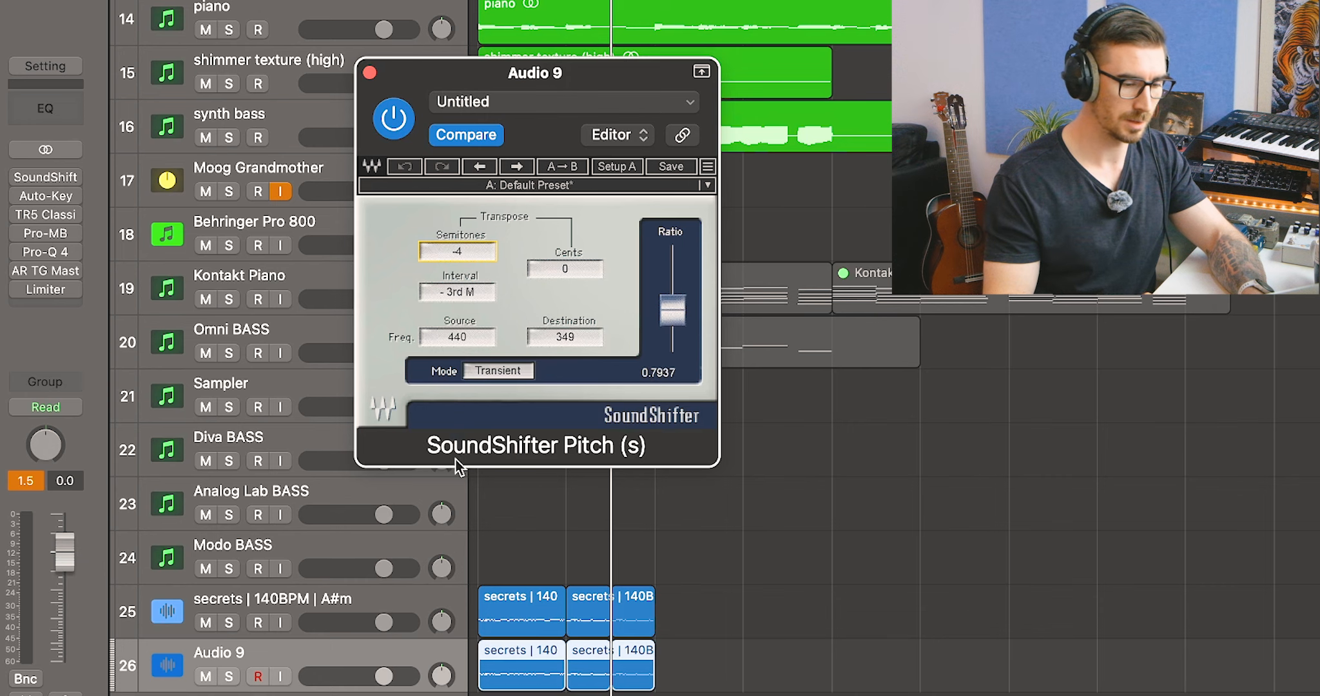
click(370, 73)
Rename Audio 9 as secrets | 140BPM | A#m -4 and the original secrets track as secrets | 140BPM | A#m +8
double_click(309, 598)
key(super+c)
click(308, 657)
double_click(308, 653)
key(super+v)
text(-4)
key(Return)
double_click(314, 599)
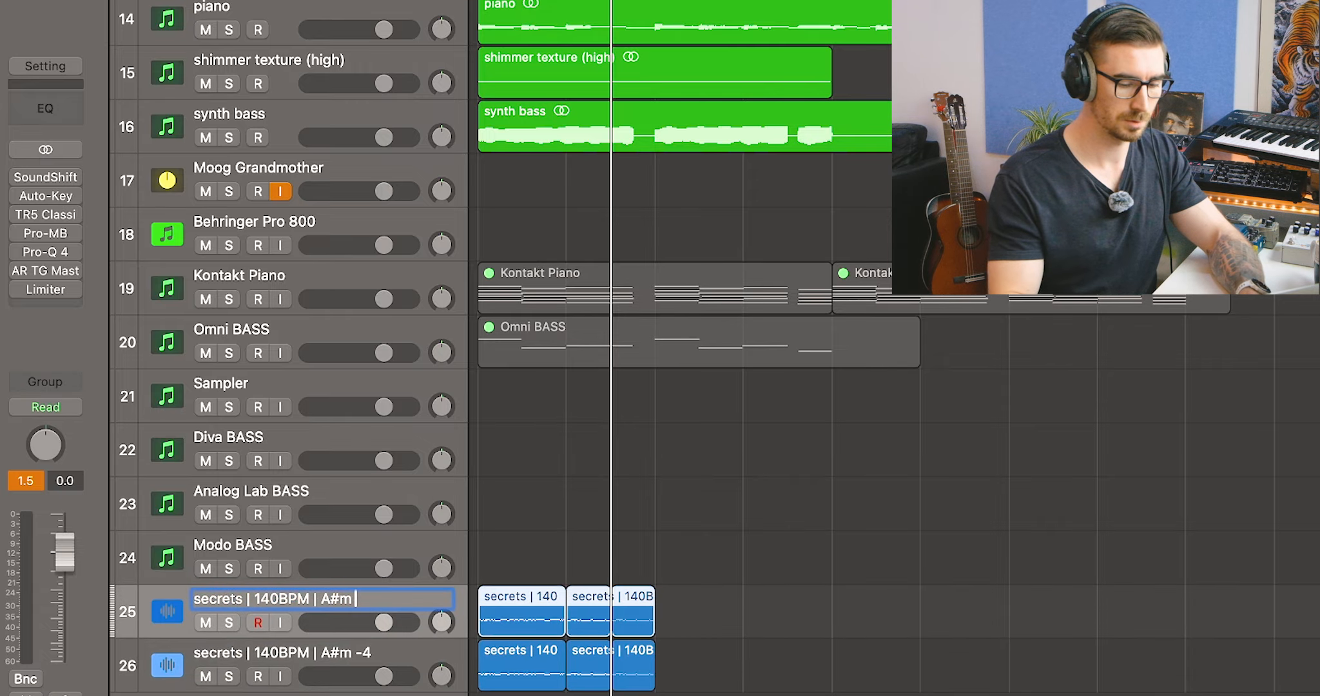
Move both secrets tracks up between shimmer texture (high) and synth bass
shift+click(159, 664)
drag(158, 617, 161, 132)
scroll(740, 337, up, 3)
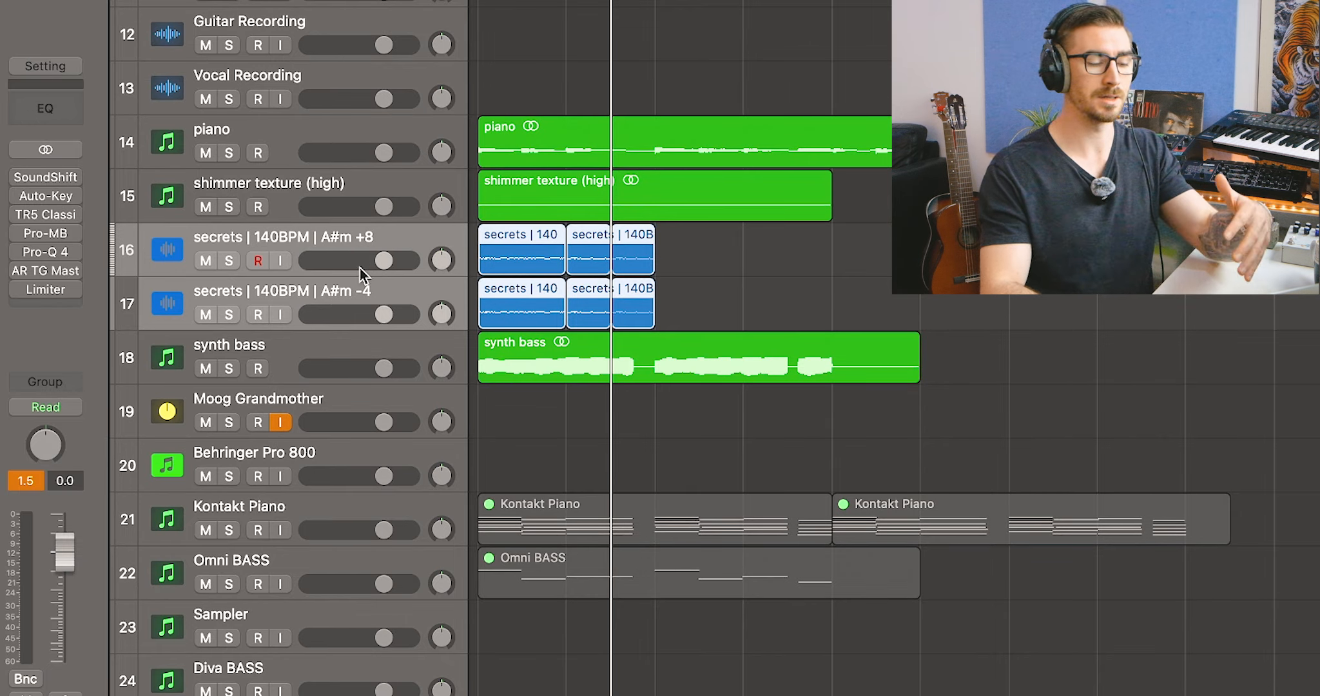
Move the piano track below shimmer texture (high) and select both secrets tracks
click(297, 359)
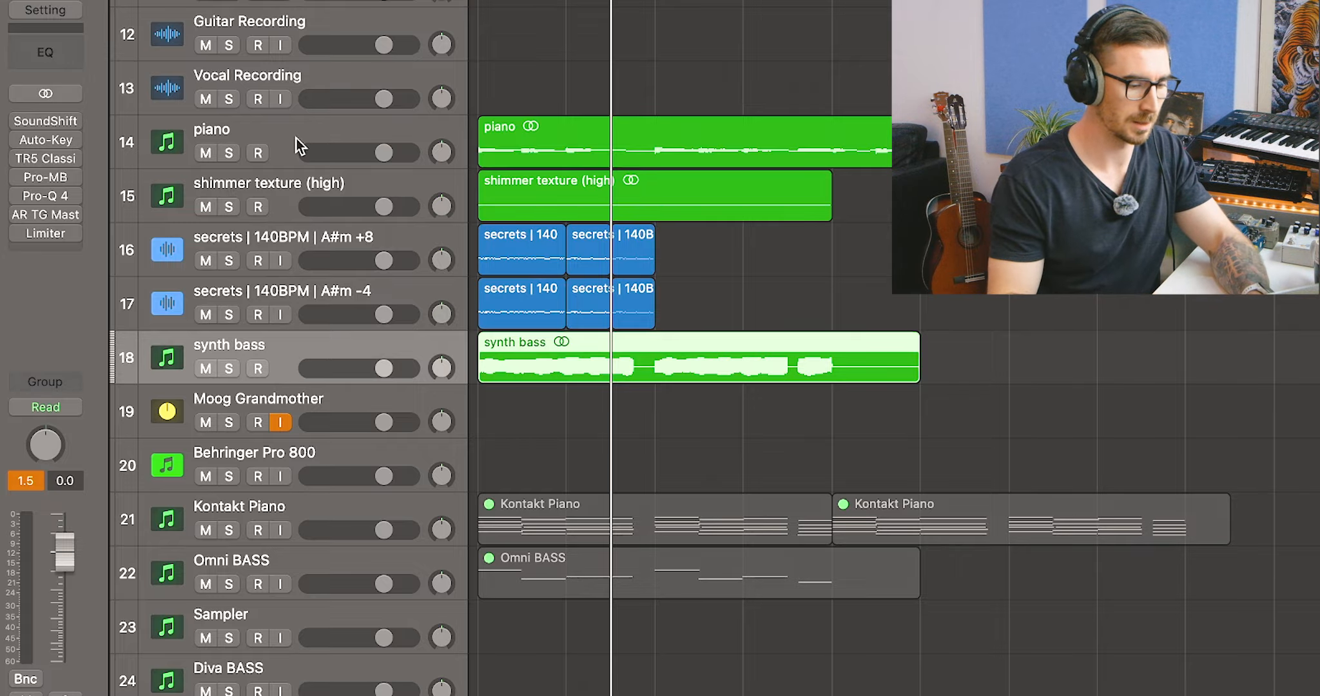
drag(296, 133, 292, 219)
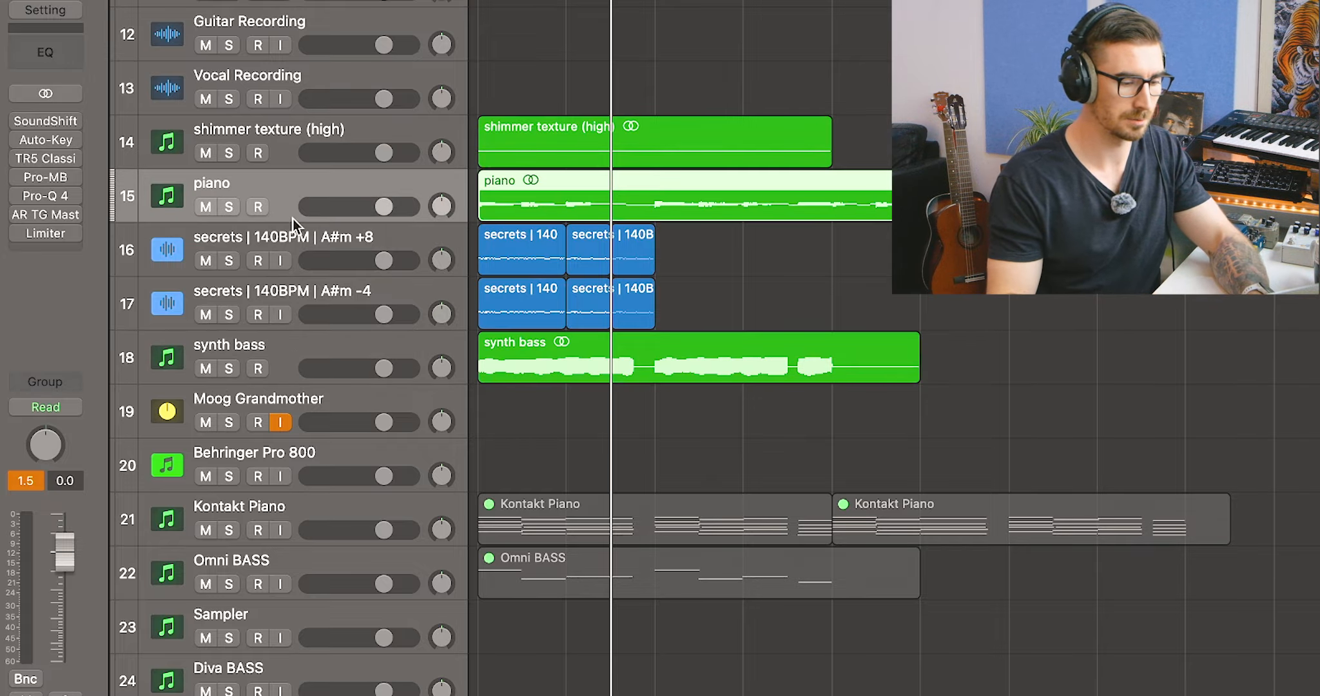
click(378, 244)
shift+click(376, 287)
scroll(521, 260, up, 3)
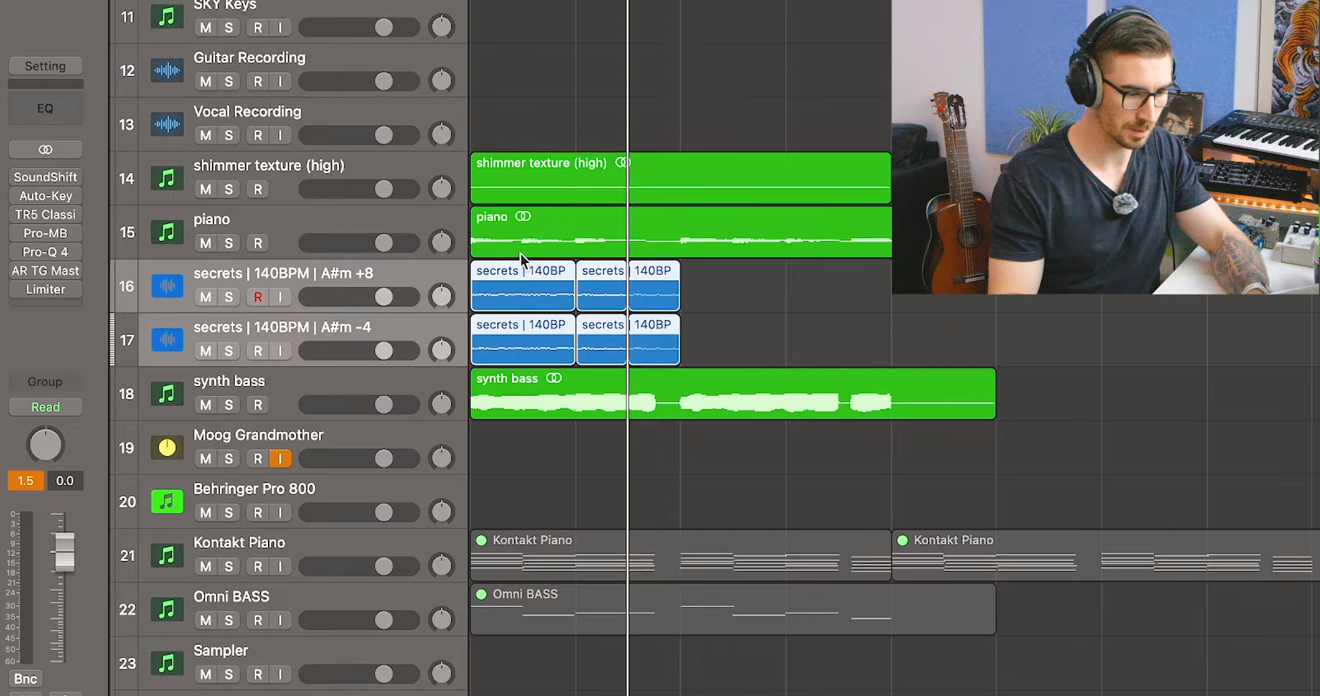
Move the secrets A#m +8 regions to start where the shimmer texture ends, and repeat the regions on both secrets tracks once
click(550, 316)
drag(550, 317, 755, 308)
key(super+Left)
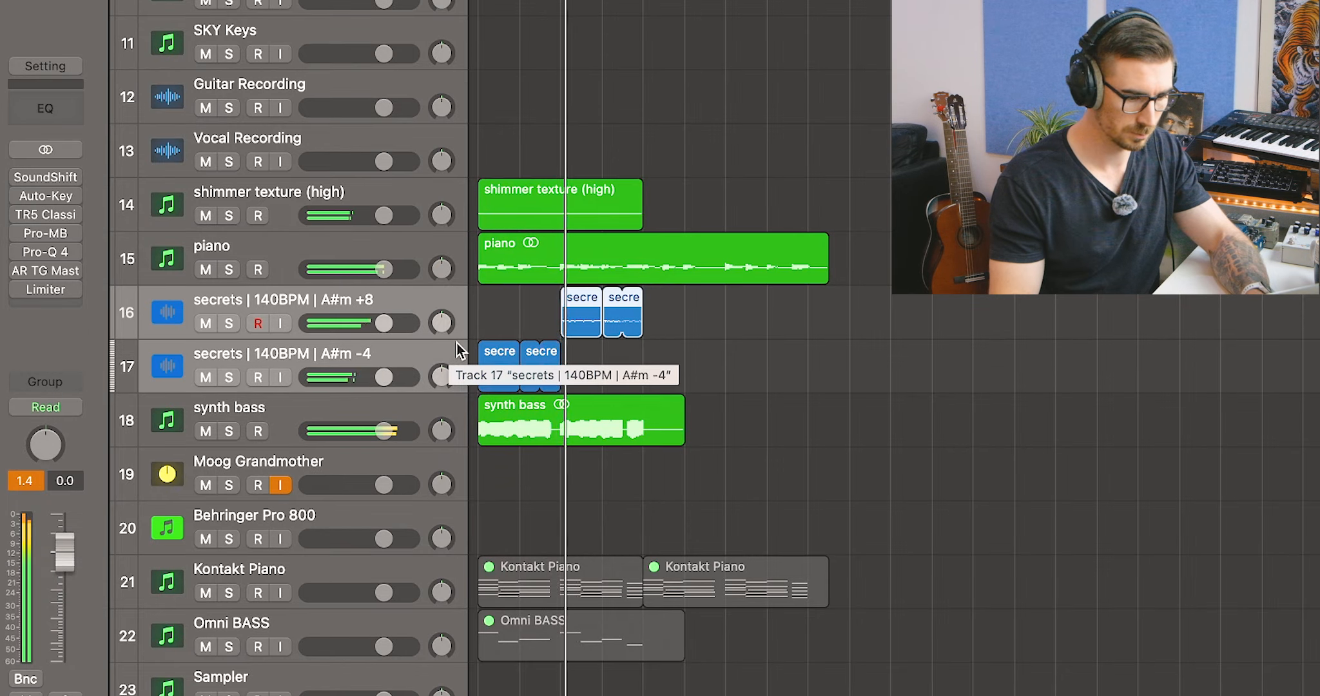
drag(594, 313, 677, 316)
drag(783, 287, 496, 371)
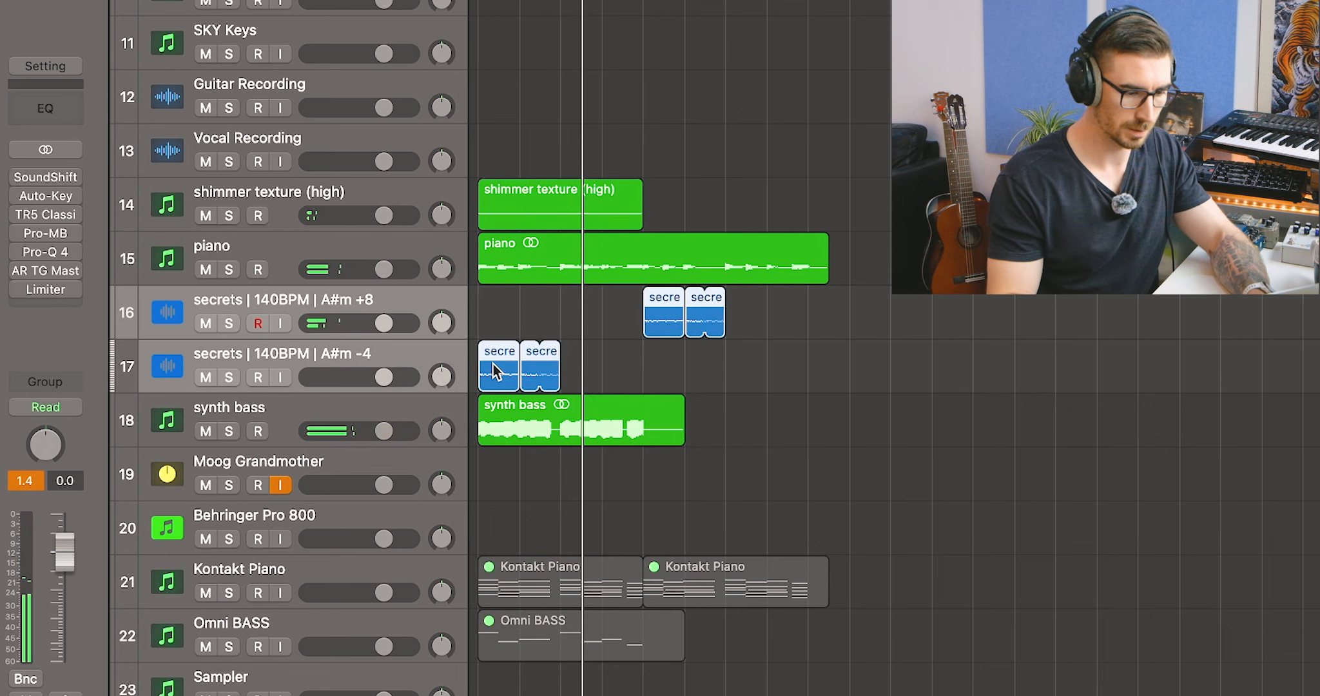
key(super+r)
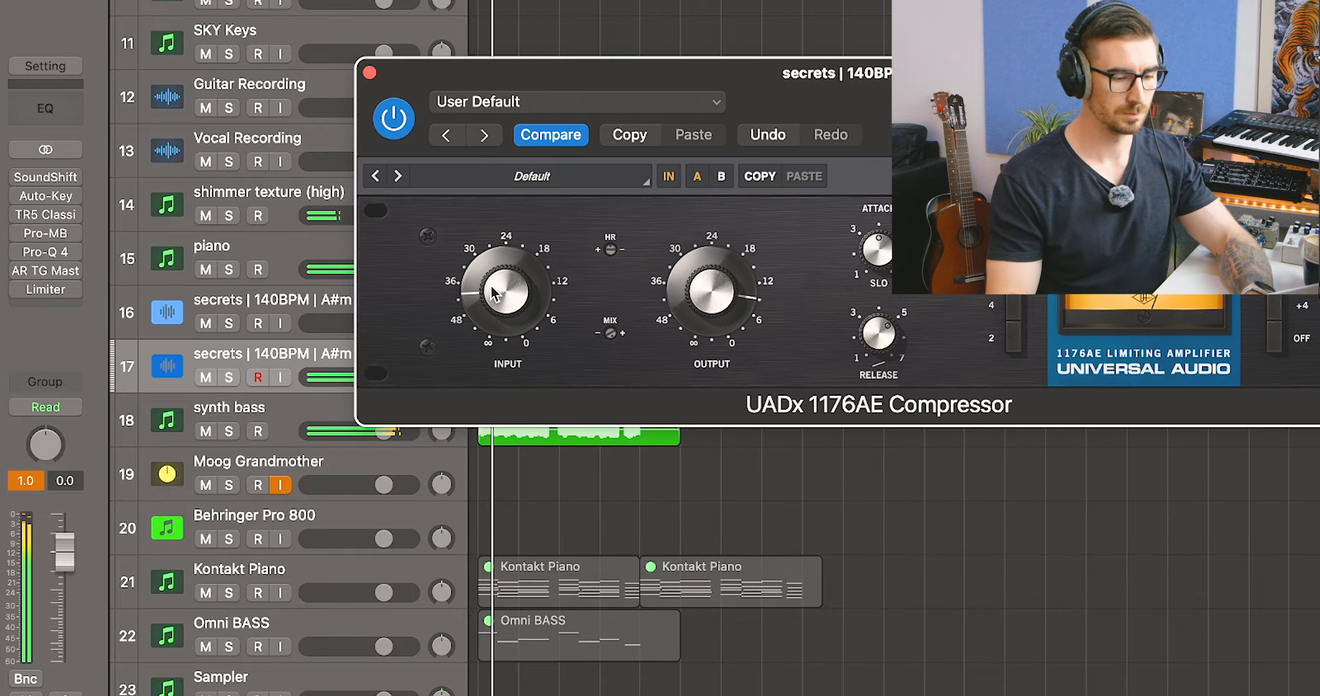
Close the 1176AE compressor and insert a tape effect on the secrets A#m -4 track
click(370, 73)
click(1, 233)
text(tape)
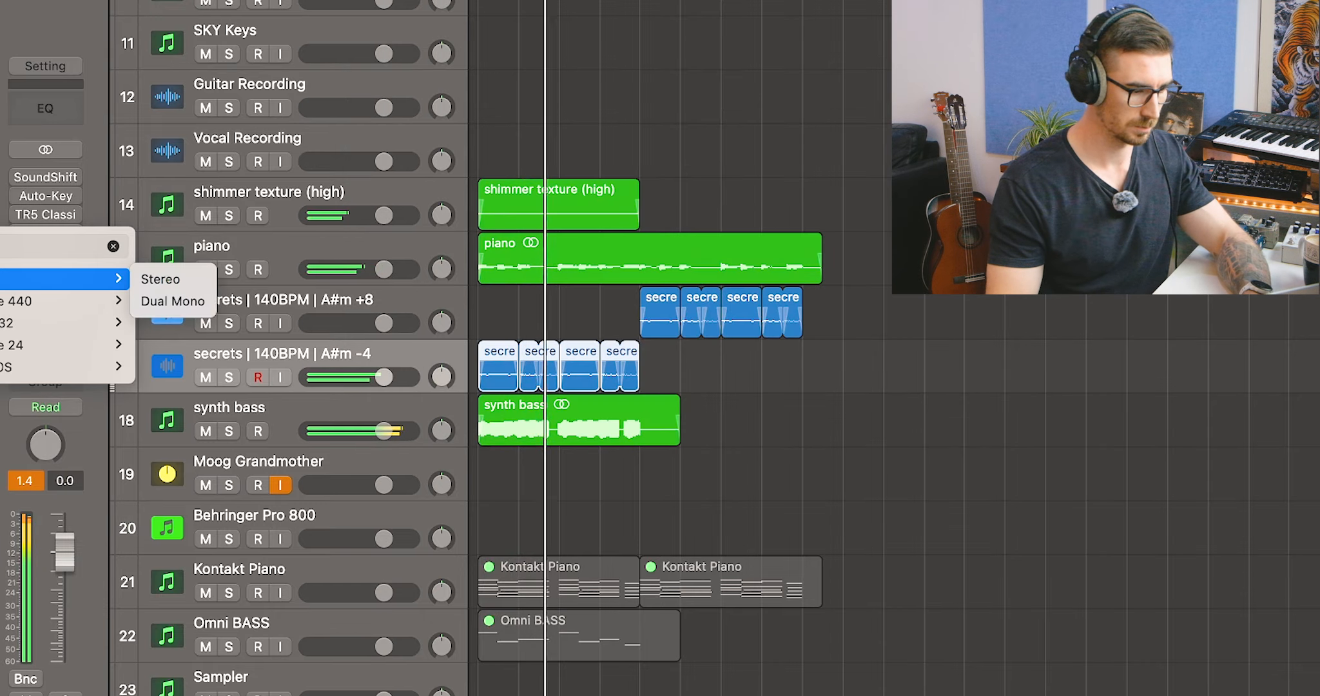
click(3, 279)
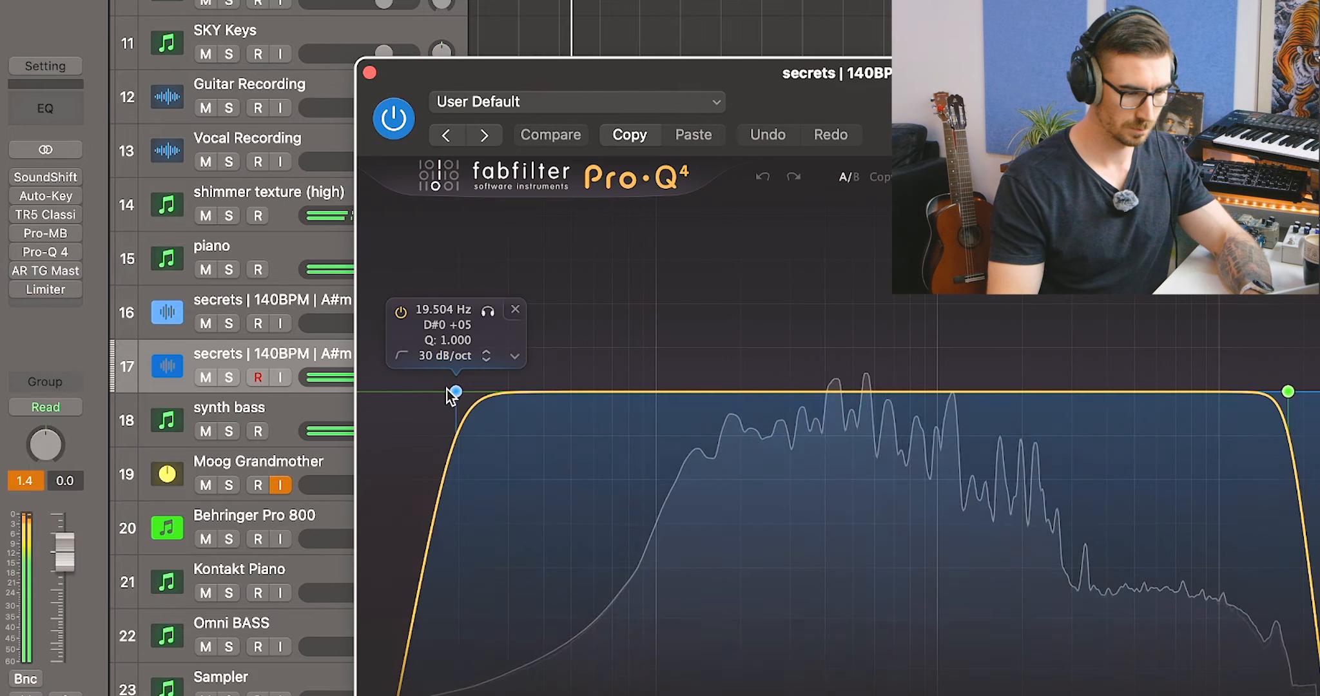
Shape the A#m -4 track in Pro-Q 4: 48 dB/oct low cut near 262 Hz, low-mid dip, 2 dB dip near 1261 Hz, upper boost, lowered high cut
drag(451, 390, 765, 398)
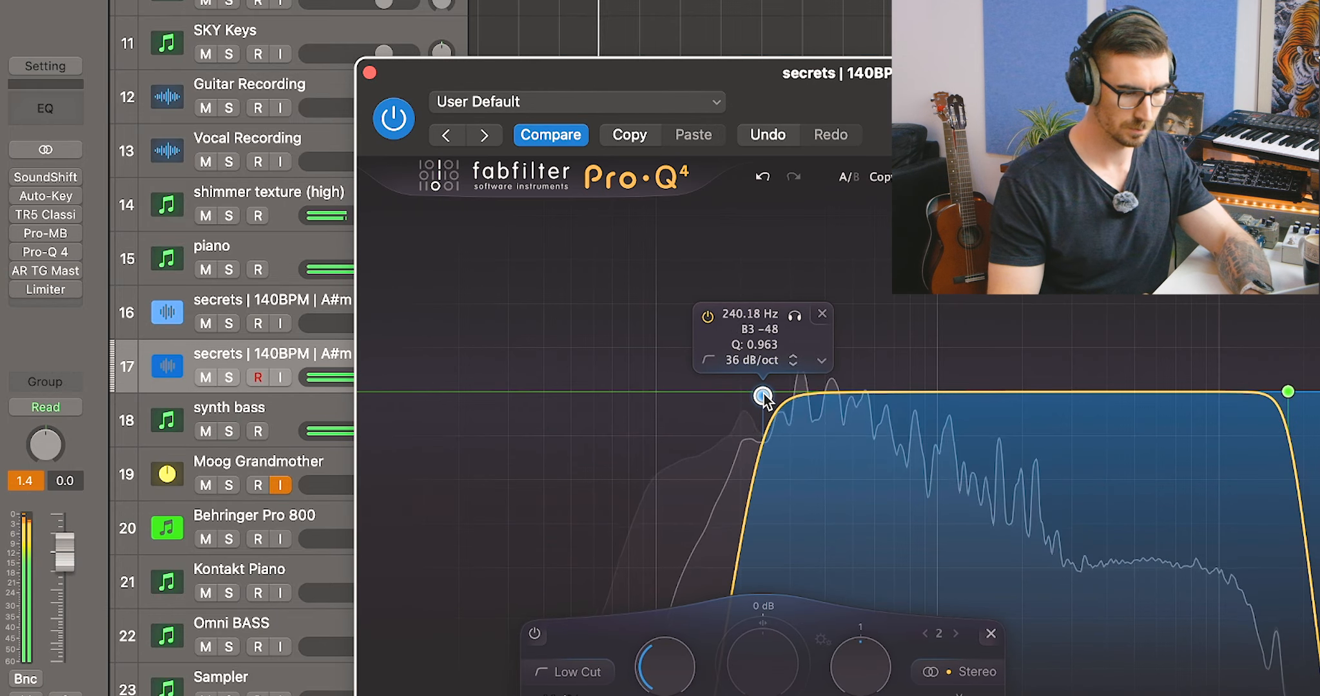
drag(867, 394, 817, 437)
mouse_move(763, 394)
mouse_down()
mouse_move(722, 395)
mouse_move(773, 394)
mouse_up()
drag(983, 392, 1064, 366)
scroll(1049, 355, up, 5)
drag(978, 404, 965, 421)
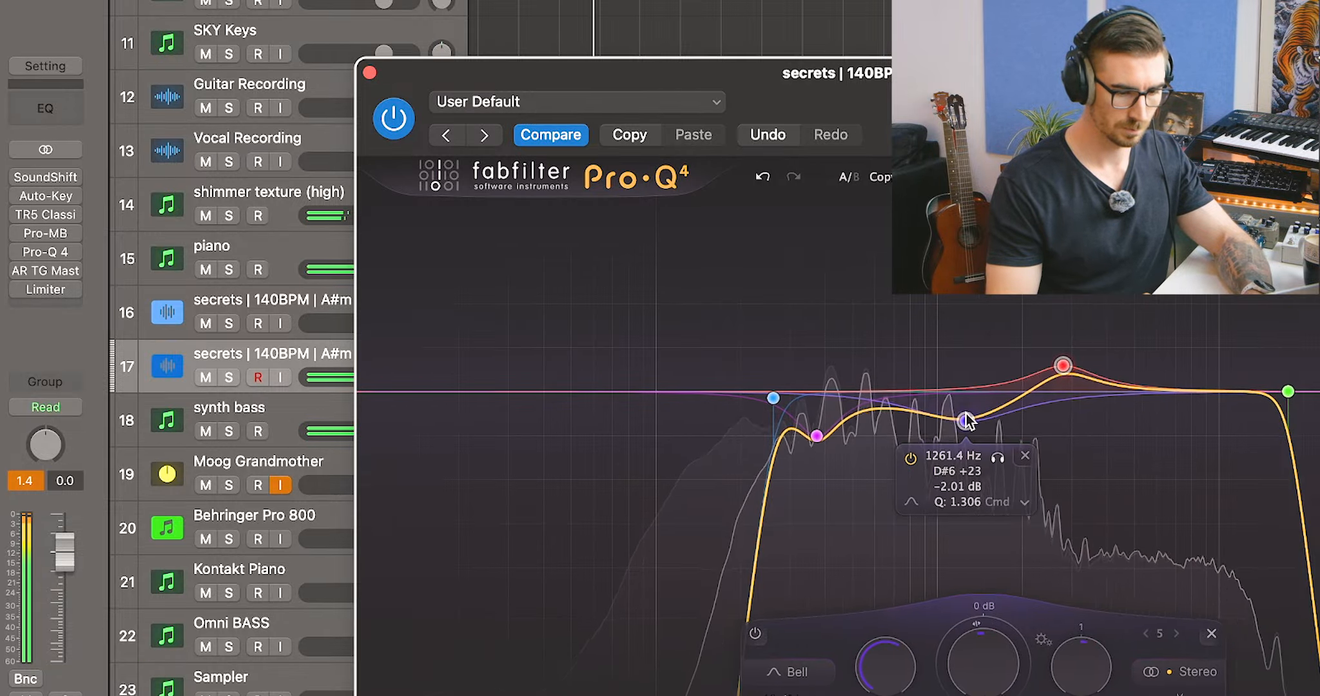
drag(1288, 391, 1133, 396)
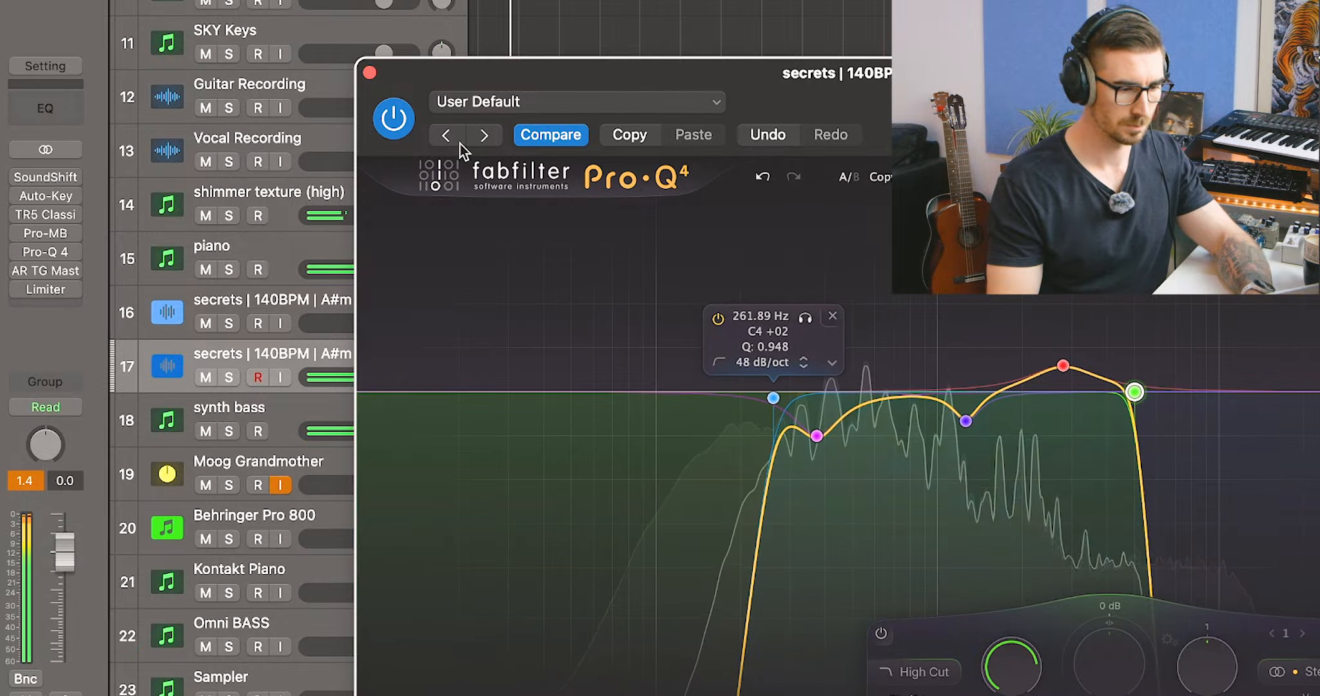
click(370, 73)
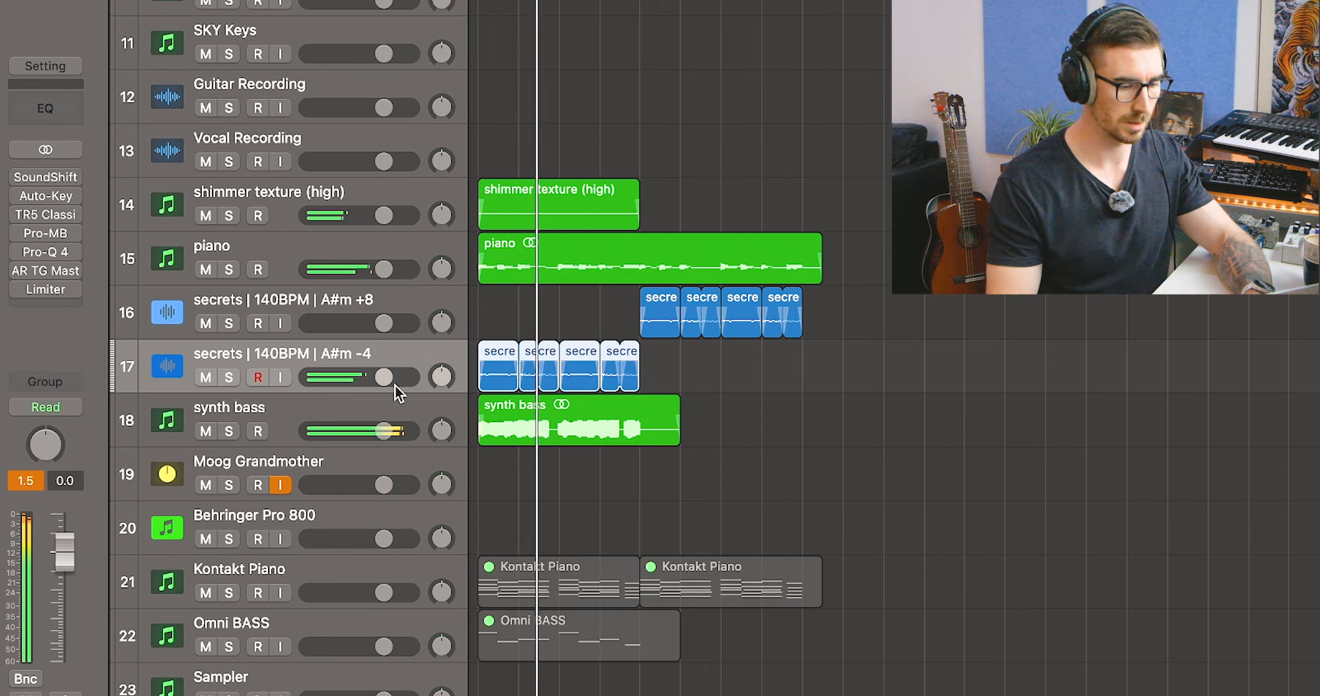
Switch to the sample library browser and search it for vocal
click(328, 407)
click(3, 291)
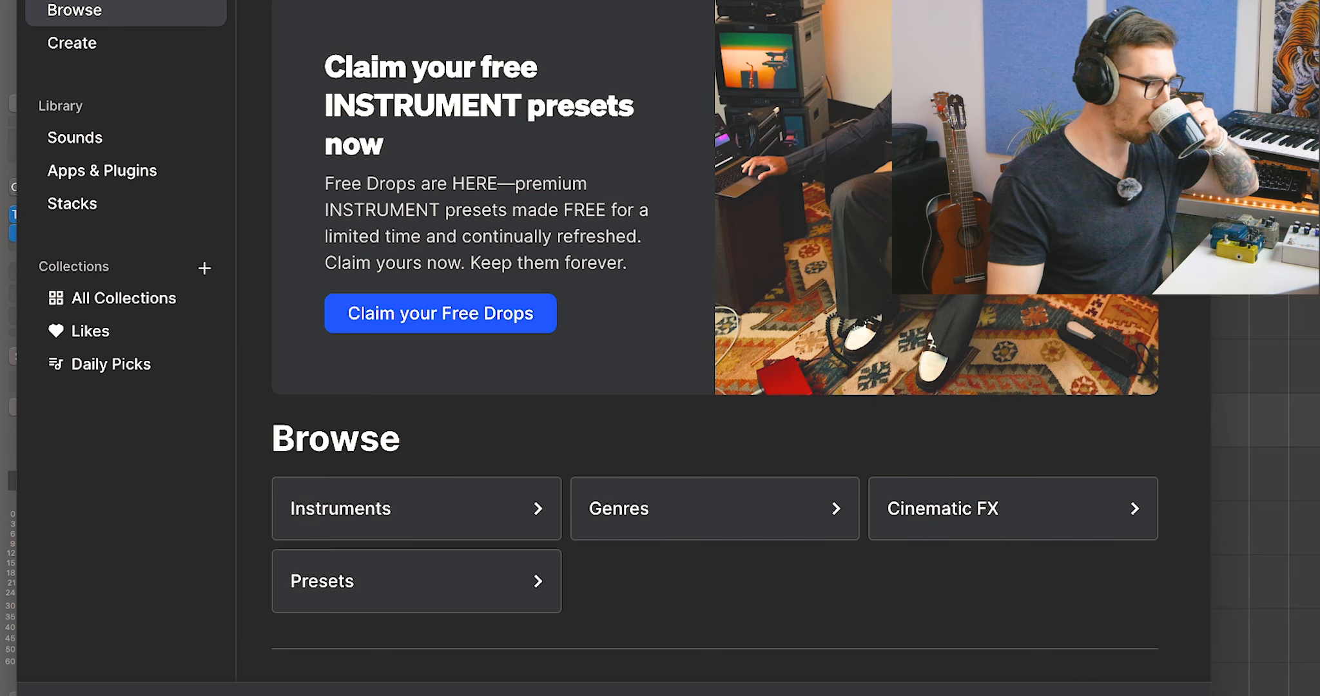
click(599, 2)
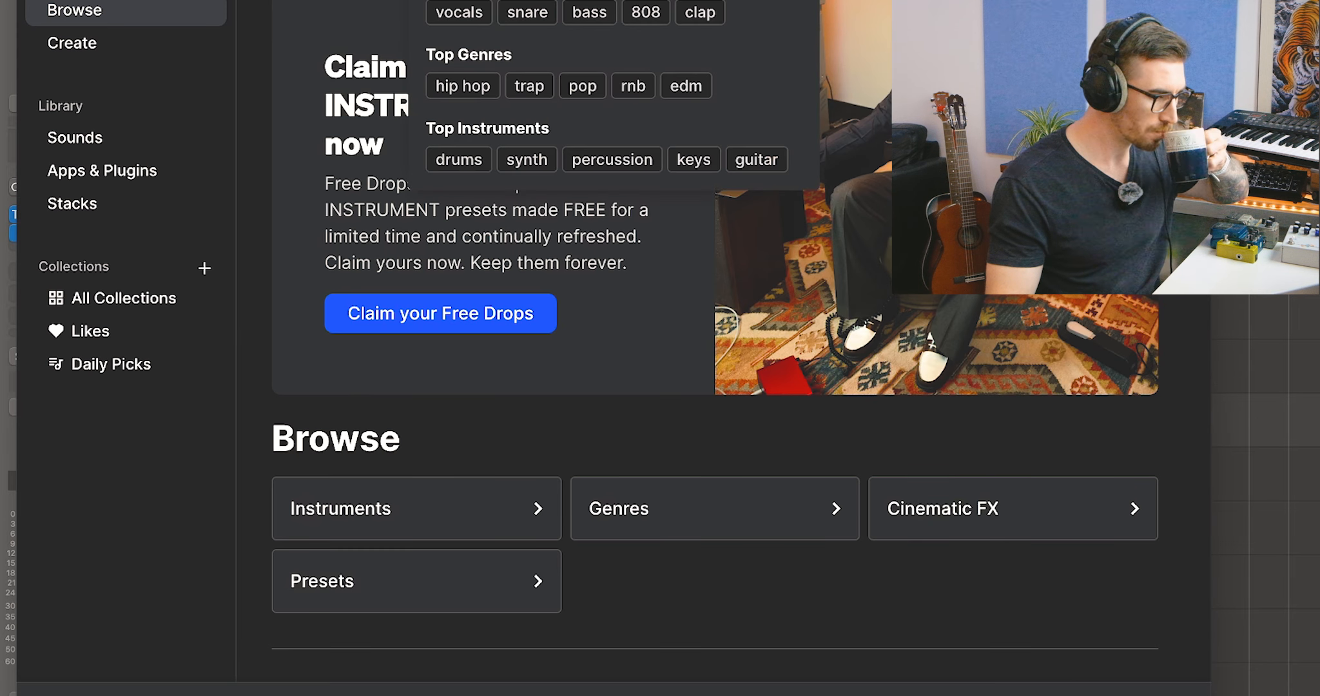
text(vocal)
key(Return)
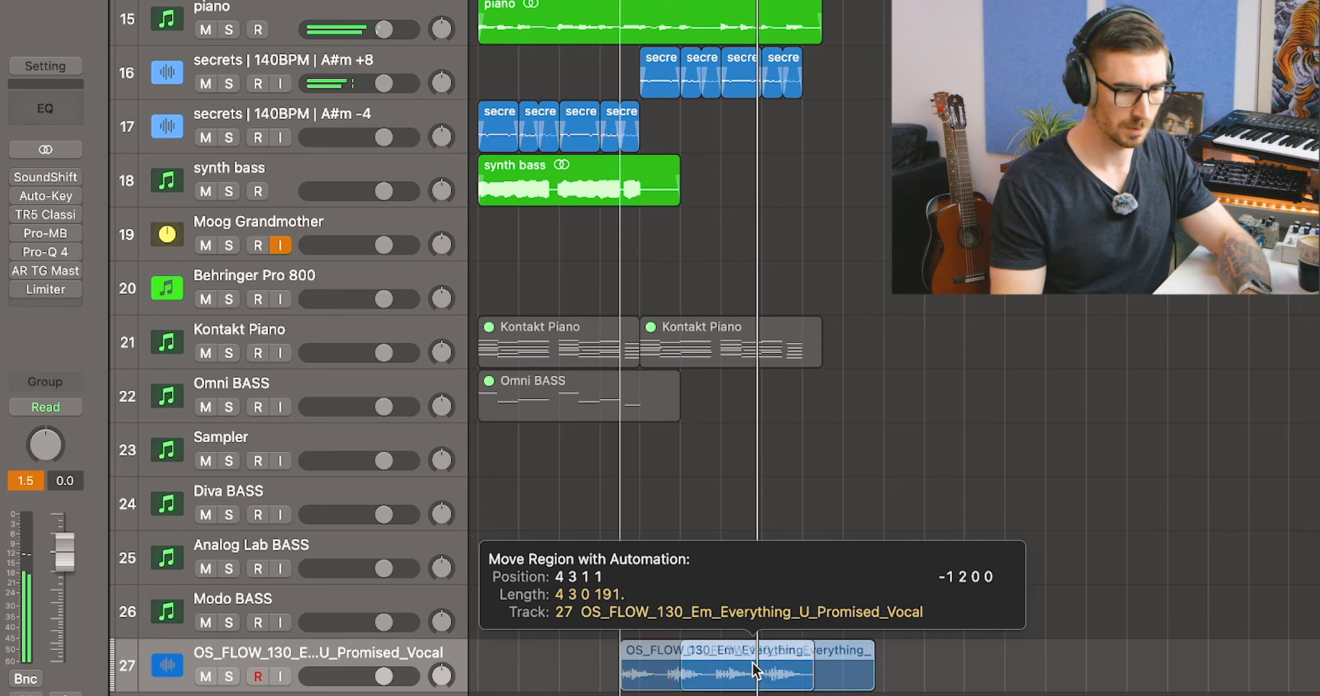
Stretch the OS_FLOW vocal region to four bars from bar 5 and pitch it up 2 semitones with SoundShifter Pitch
drag(737, 674, 802, 676)
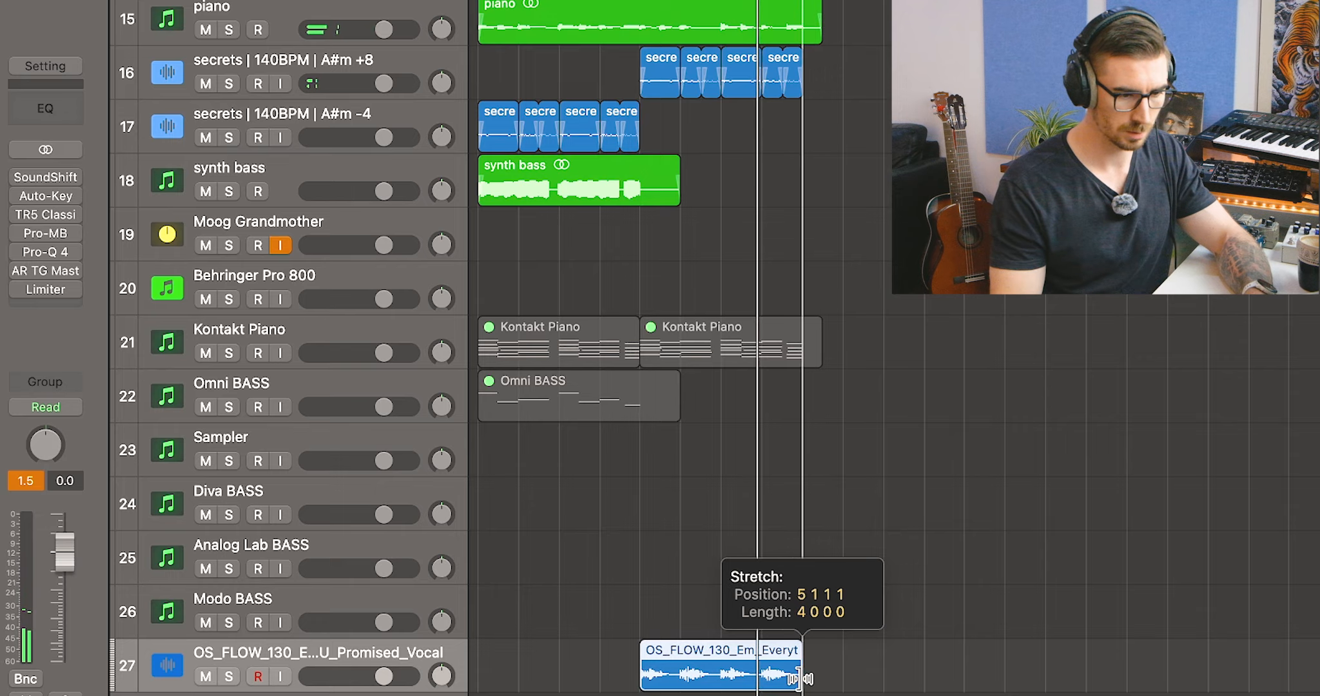
key(v)
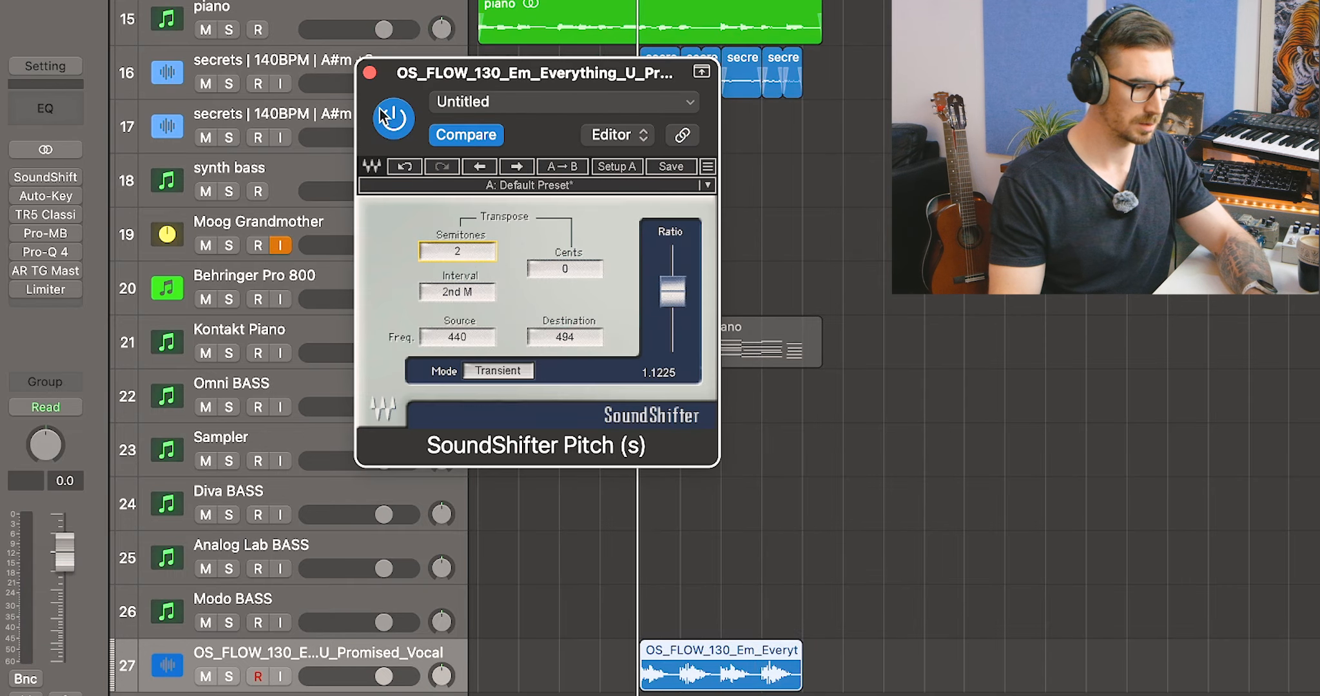
key(space)
click(369, 72)
Insert ValhallaSupermassive on the OS_FLOW vocal track and load the 78BPM preset
click(1, 182)
text(super)
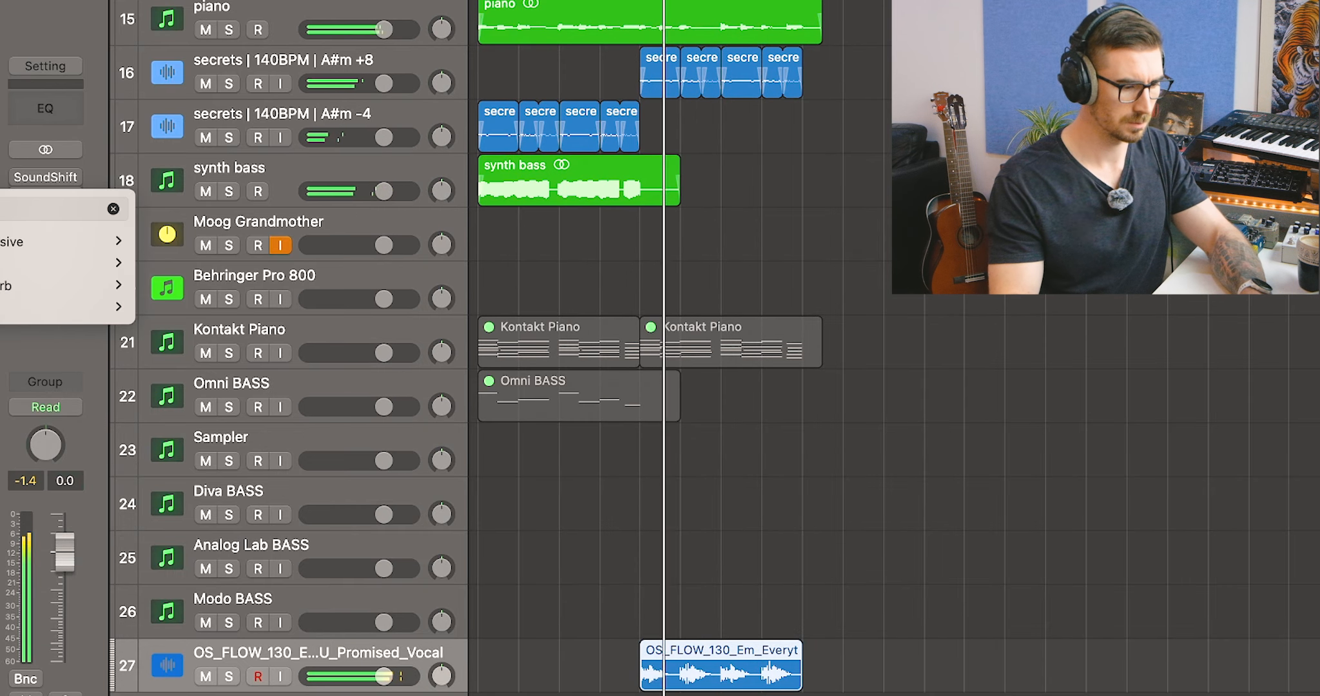
key(Down)
key(Return)
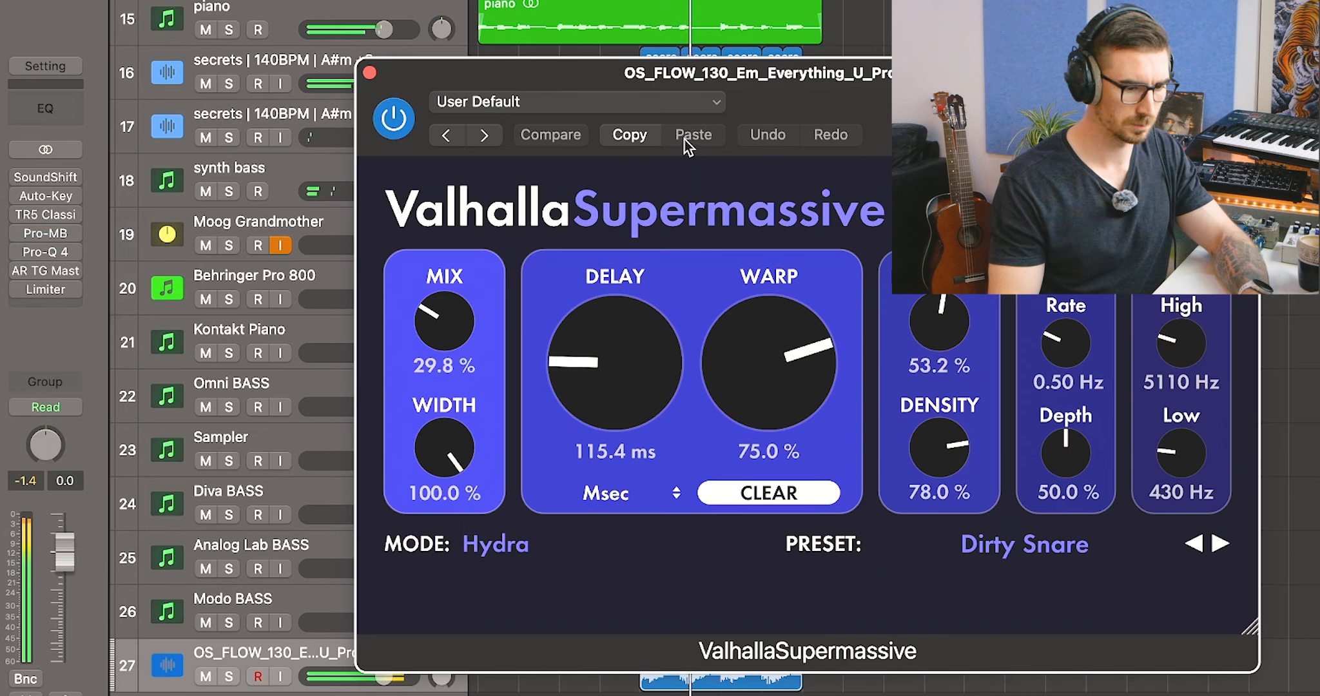
click(642, 94)
click(464, 668)
Set Supermassive's low filter to 570 Hz, high filter to 3250 Hz, delay to 96 ms and mix to about 49.5%, and close it
drag(1181, 448, 1183, 387)
drag(448, 319, 455, 261)
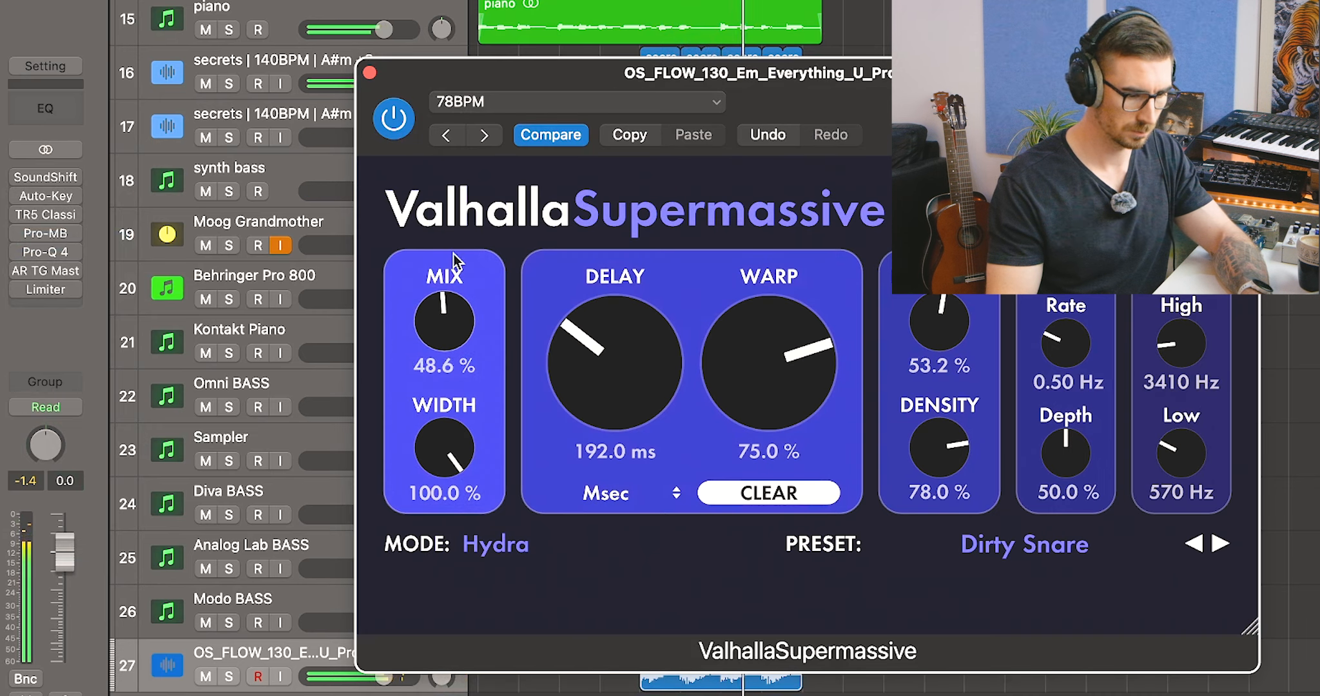
click(630, 136)
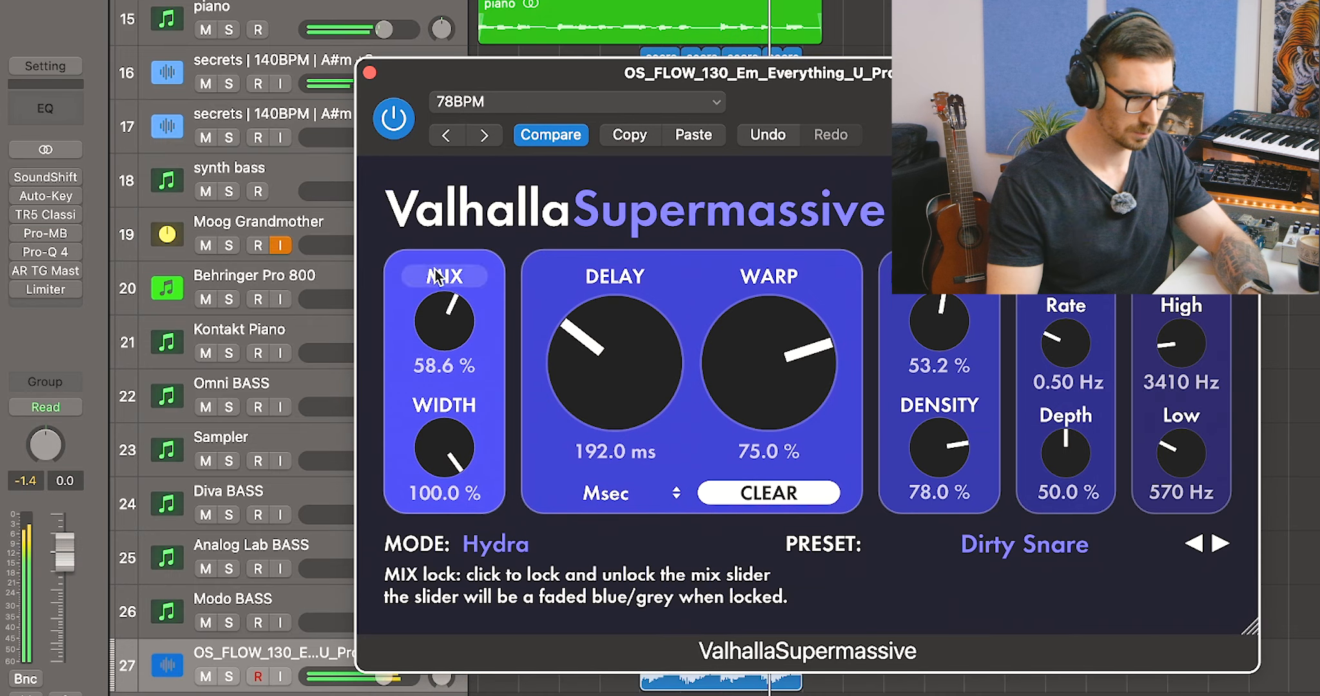
scroll(1177, 378, down, 3)
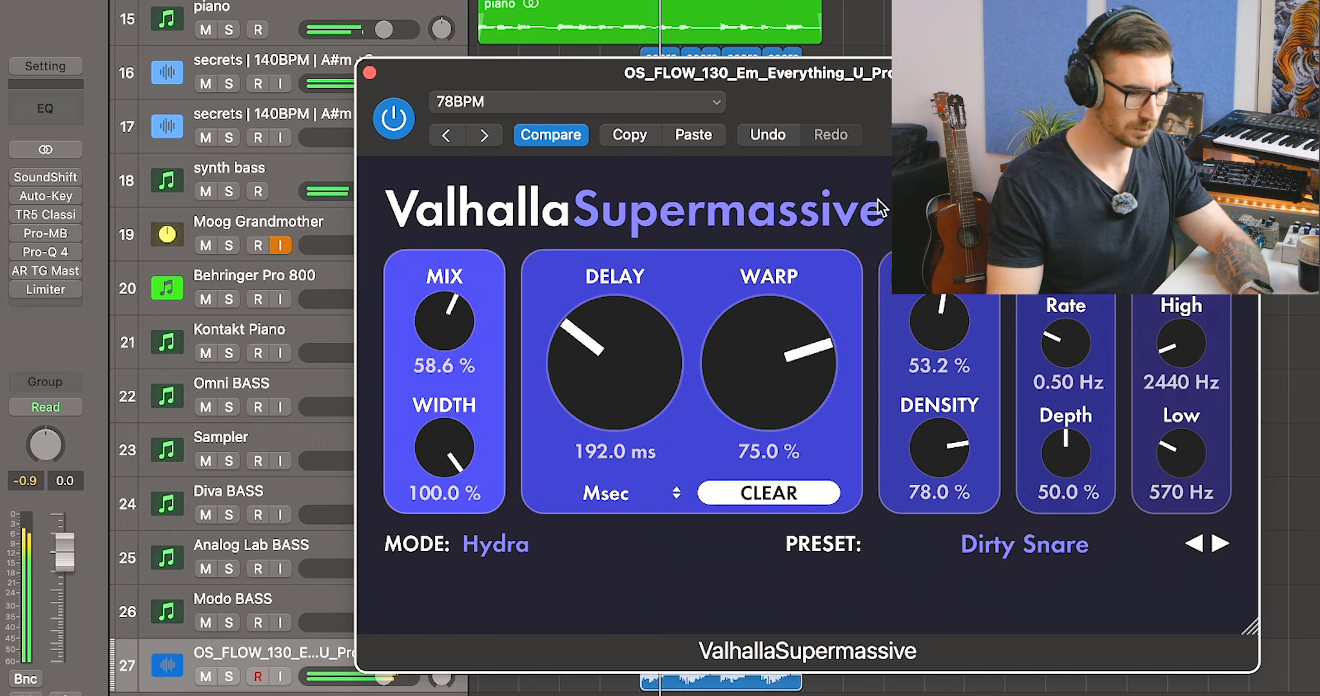
scroll(1181, 344, up, 3)
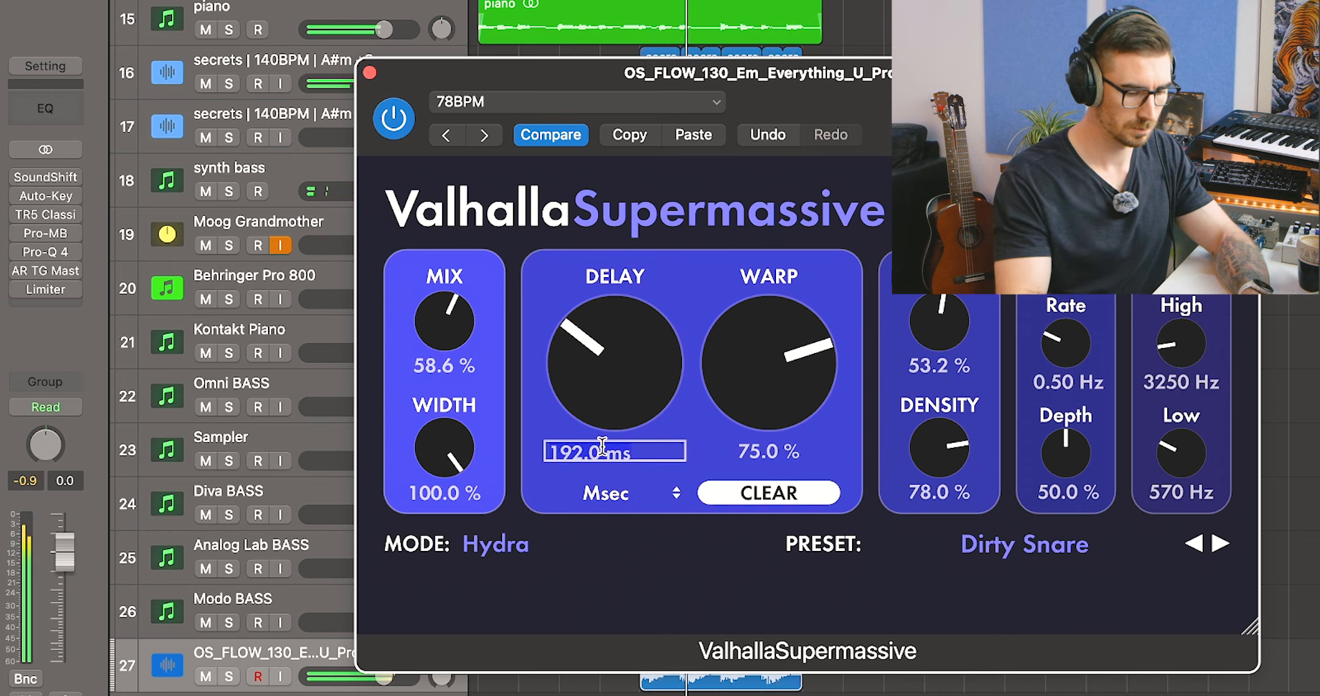
scroll(442, 335, down, 5)
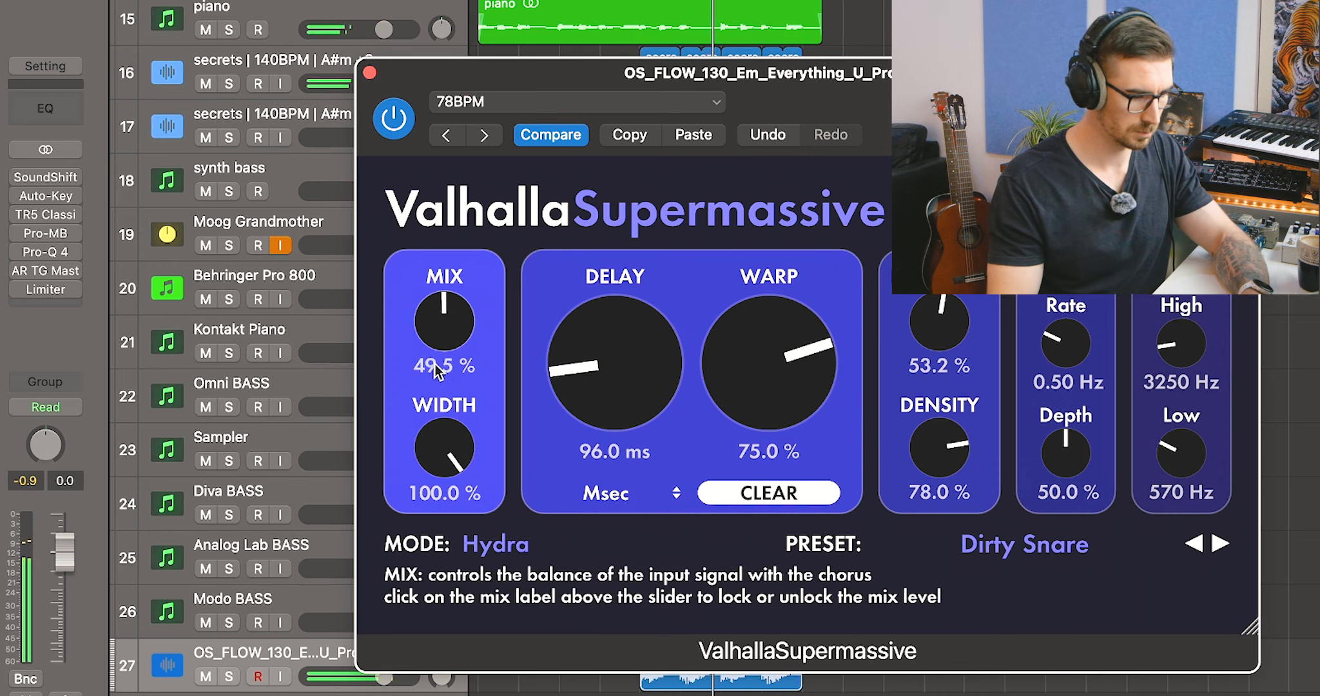
click(369, 72)
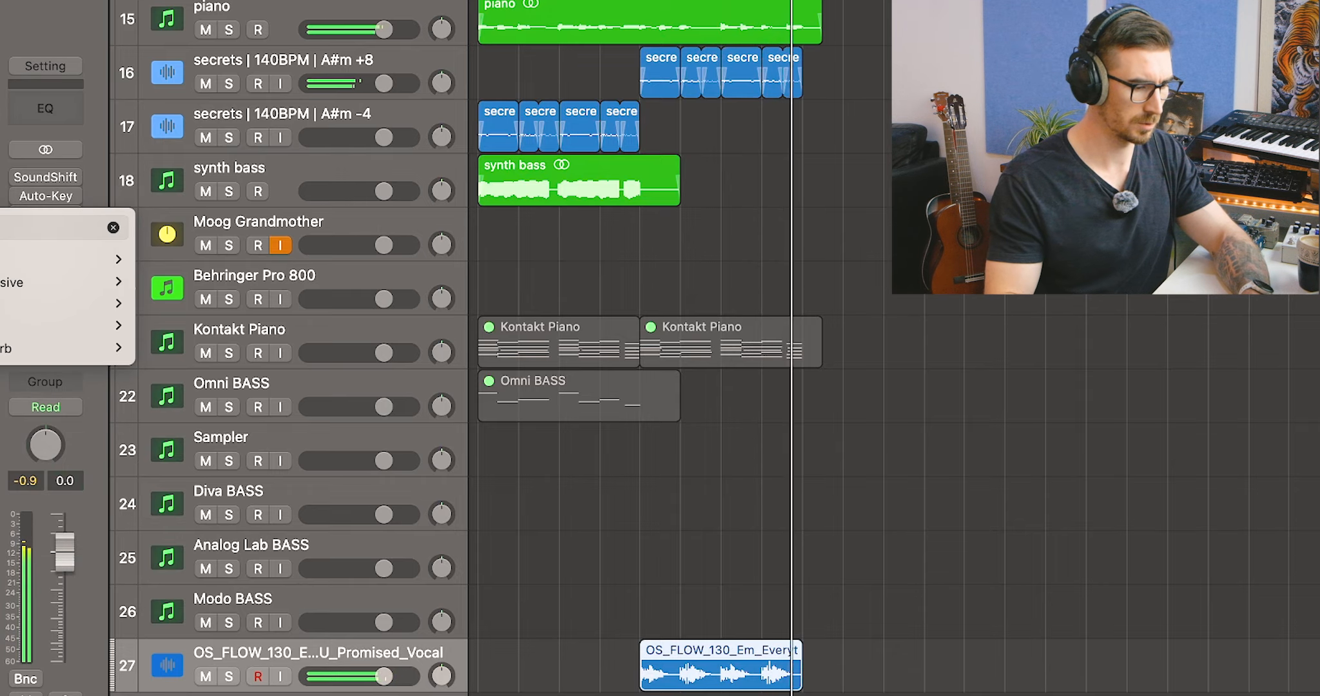
Add HalfTime to the vocal track with a 1/2 loop, 2x mode and band from 183 Hz, and close its window
key(v)
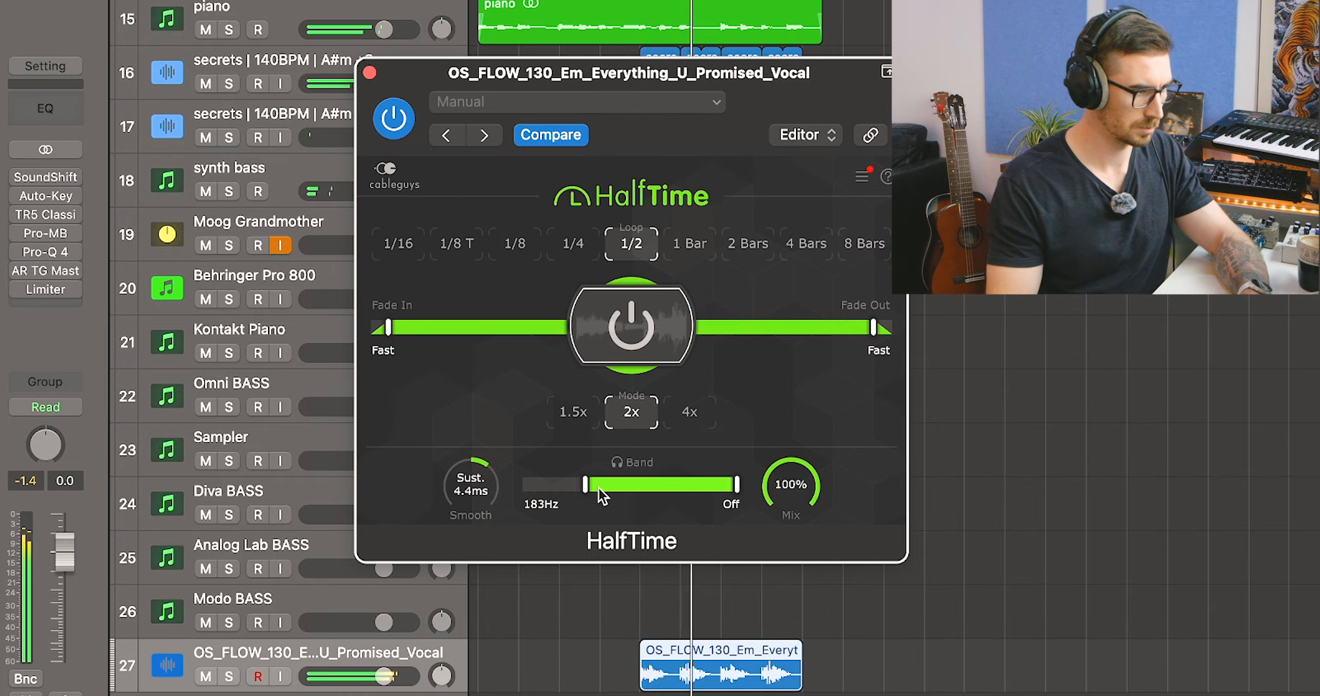
click(369, 72)
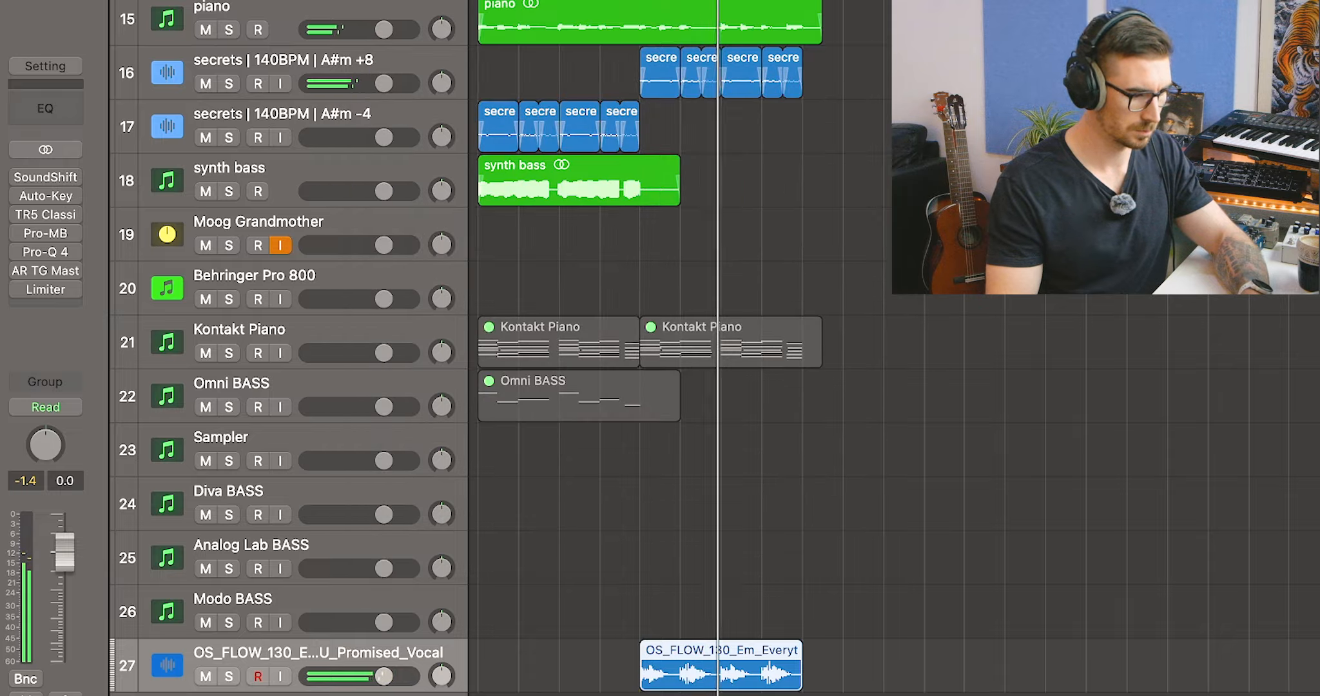
Add Pro-Q 4 to the vocal track with a raised low cut, a 4 dB dip near 1197 Hz and a lowered high cut
click(97, 245)
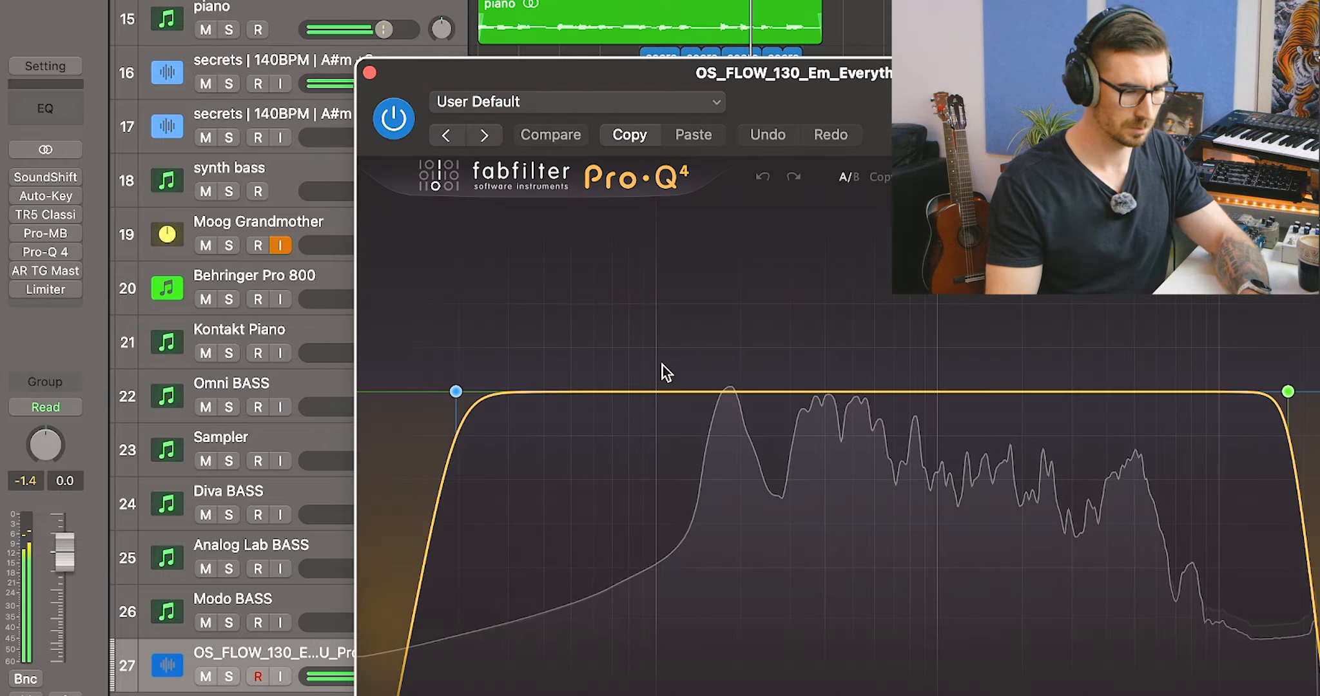
drag(455, 391, 792, 398)
drag(977, 394, 961, 454)
drag(1288, 392, 1214, 392)
drag(792, 397, 858, 414)
Turn off HalfTime's low band limit on the vocal, set the loop length to 1 Bar and close its window
mouse_move(64, 294)
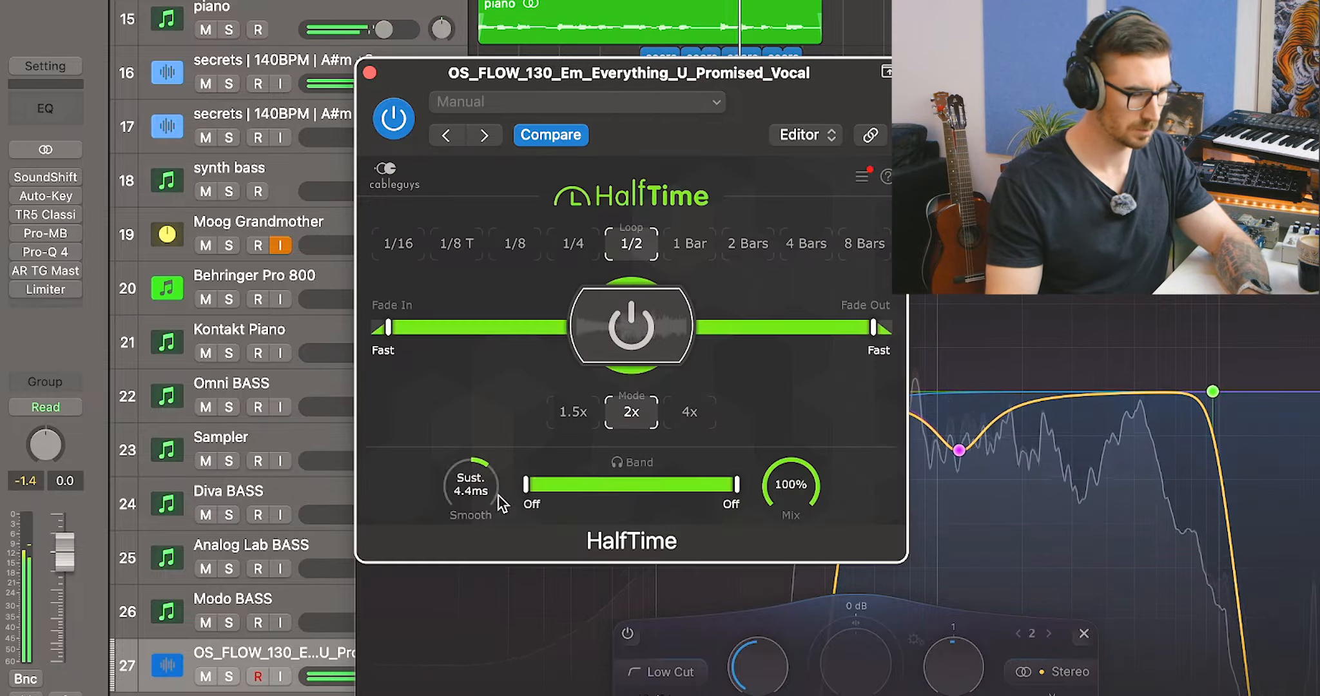
click(673, 253)
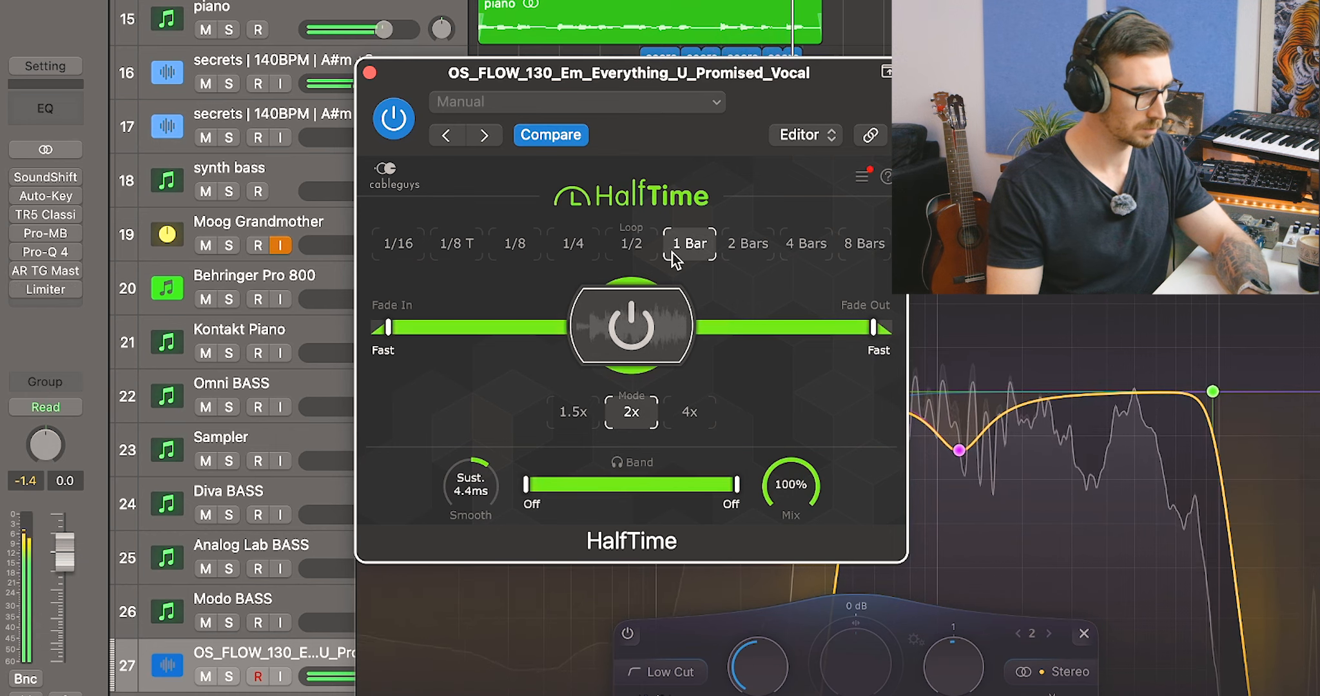
click(369, 73)
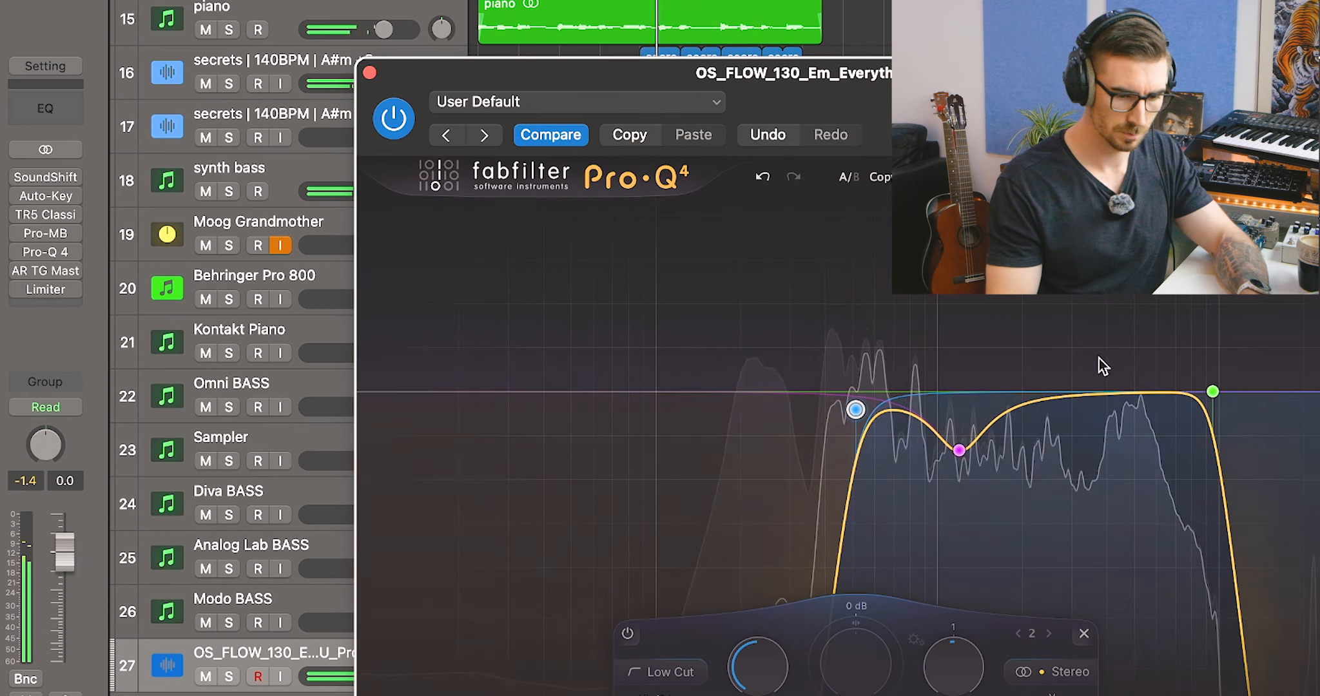
Raise the high cut and lower the low cut in the vocal's Pro-Q 4, and close the equalizer
mouse_move(1212, 393)
drag(1212, 392, 1259, 391)
mouse_move(930, 426)
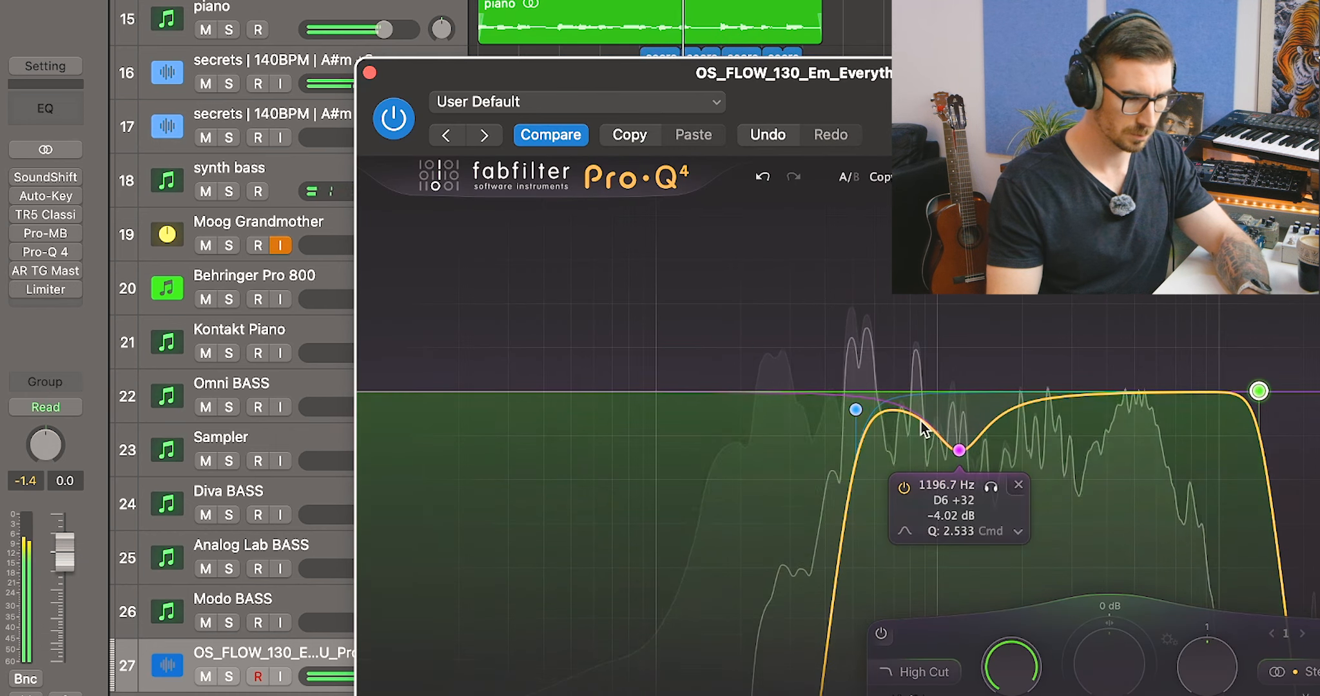
drag(855, 411, 876, 420)
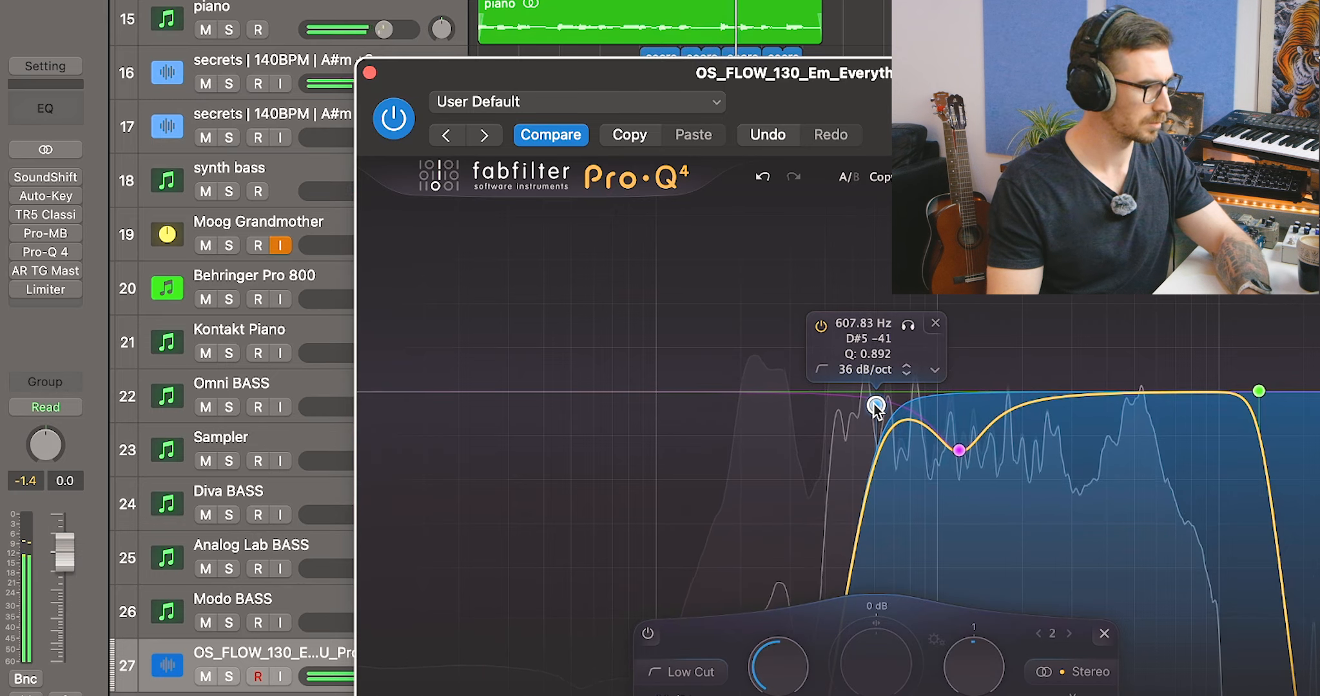
drag(875, 408, 810, 402)
click(369, 73)
Insert Pro-MB on the vocal track and pull down a compression band over the loud low-mid peaks
click(45, 308)
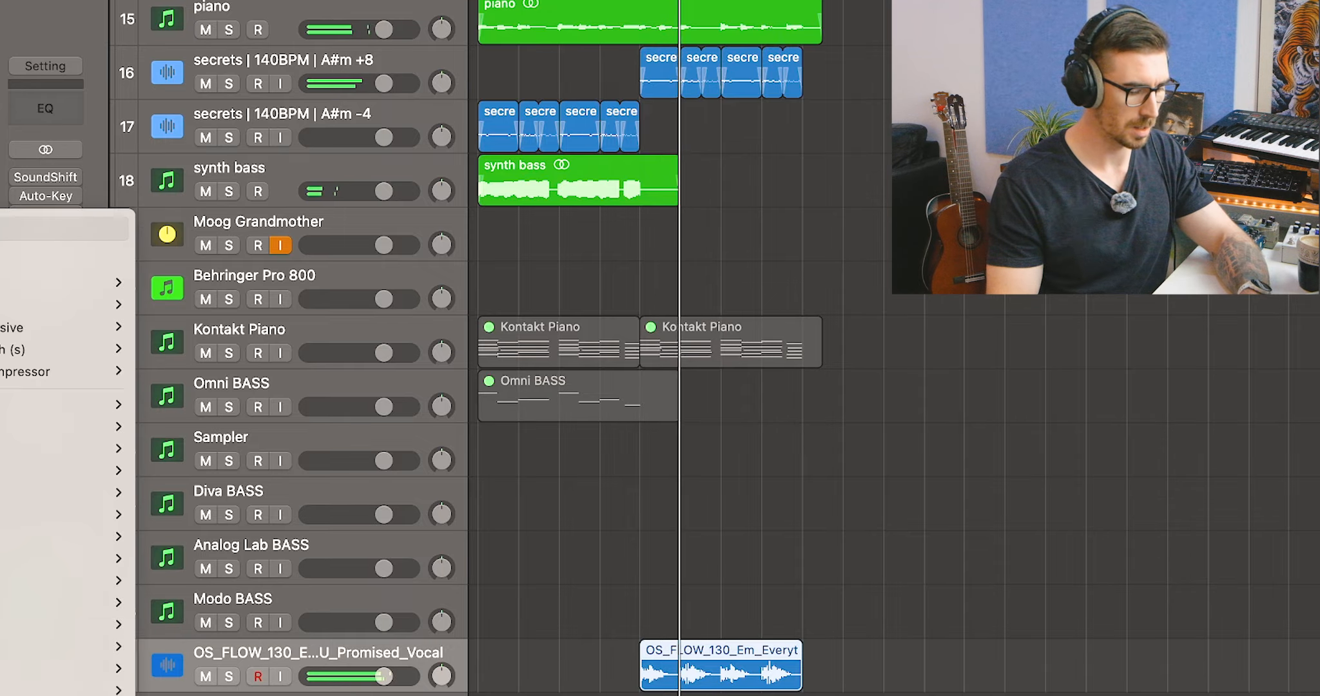
click(45, 233)
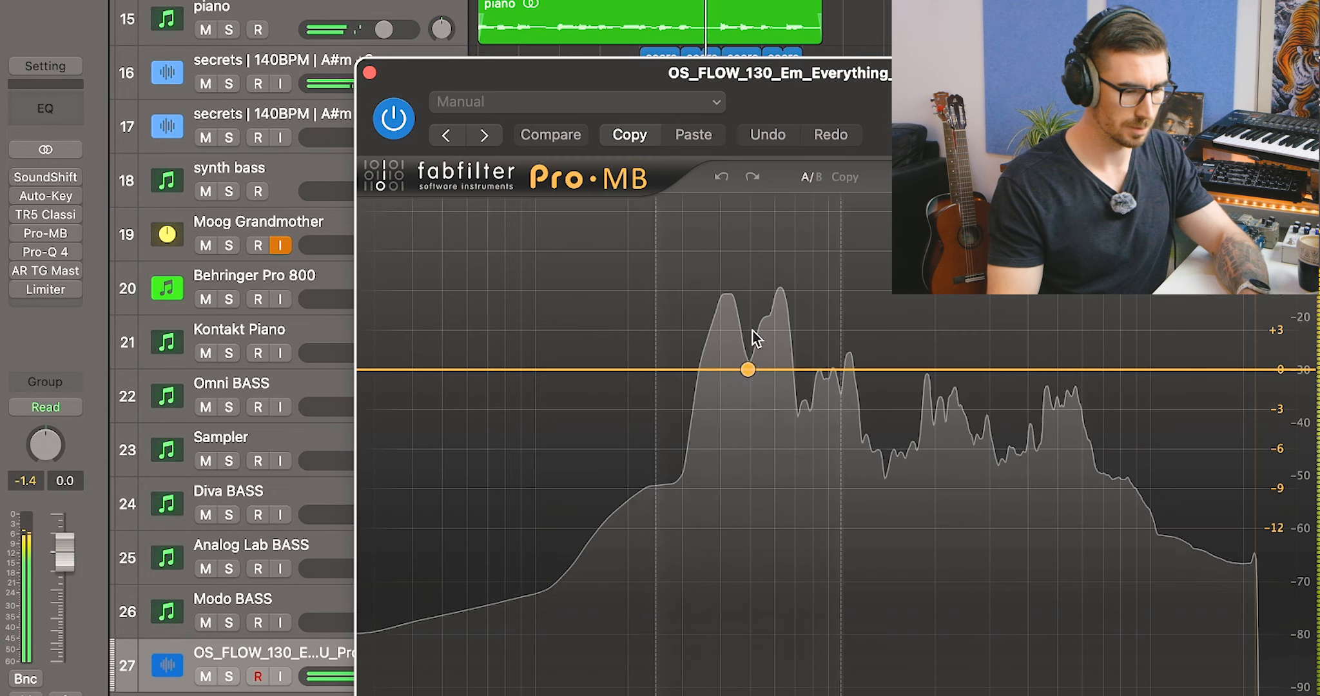
drag(761, 368, 760, 429)
scroll(760, 419, up, 5)
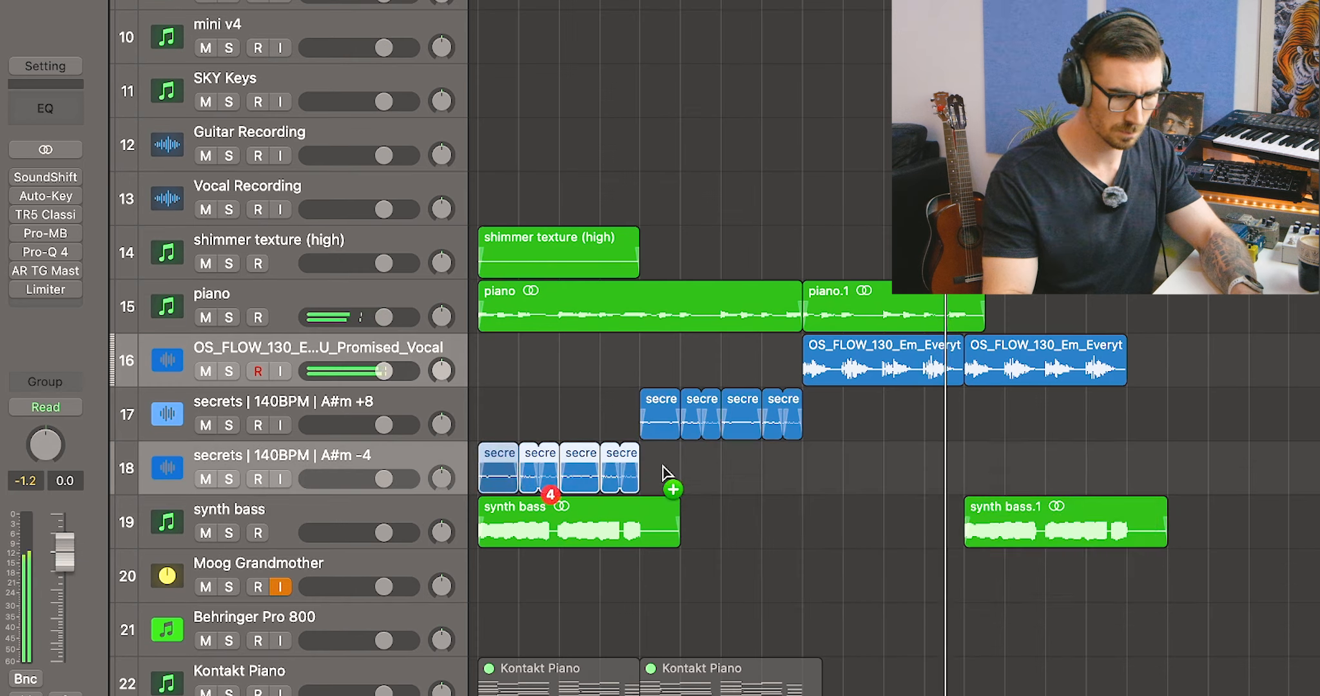
Copy the four secrets A#m -4 regions to bar 13, in line with the second synth bass region, and play the arrangement
drag(664, 473, 989, 464)
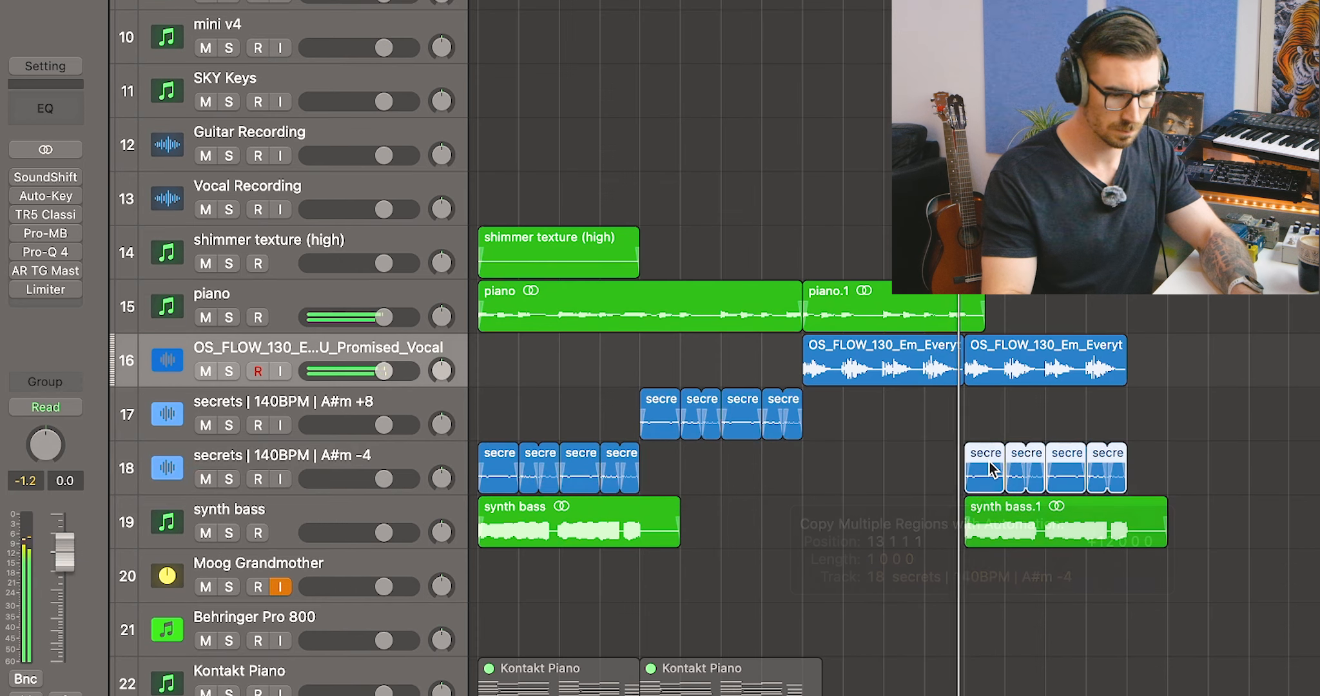
scroll(989, 462, right, 2)
key(space)
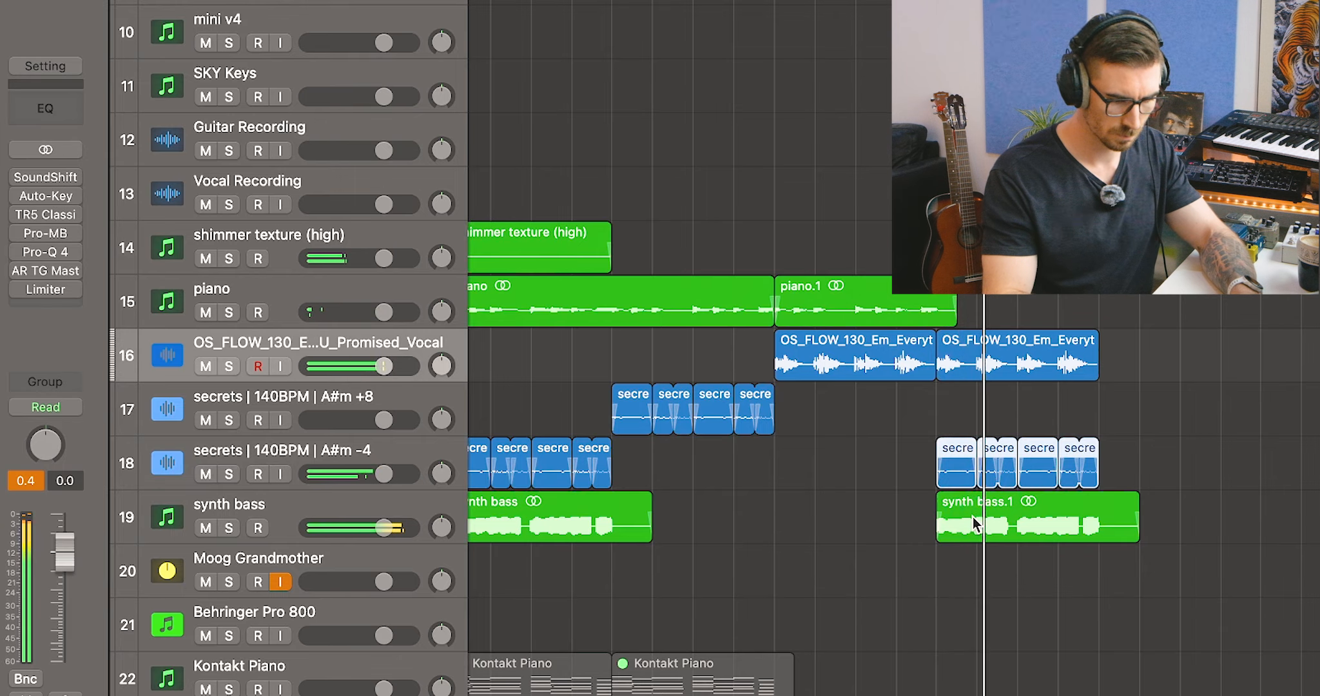
Copy the high shimmer texture and secrets A#m -4 regions four bars on to bar 17, and check the region fades at bar 13
scroll(973, 517, down, 5)
scroll(655, 521, up, 5)
scroll(662, 453, up, 2)
drag(726, 256, 887, 258)
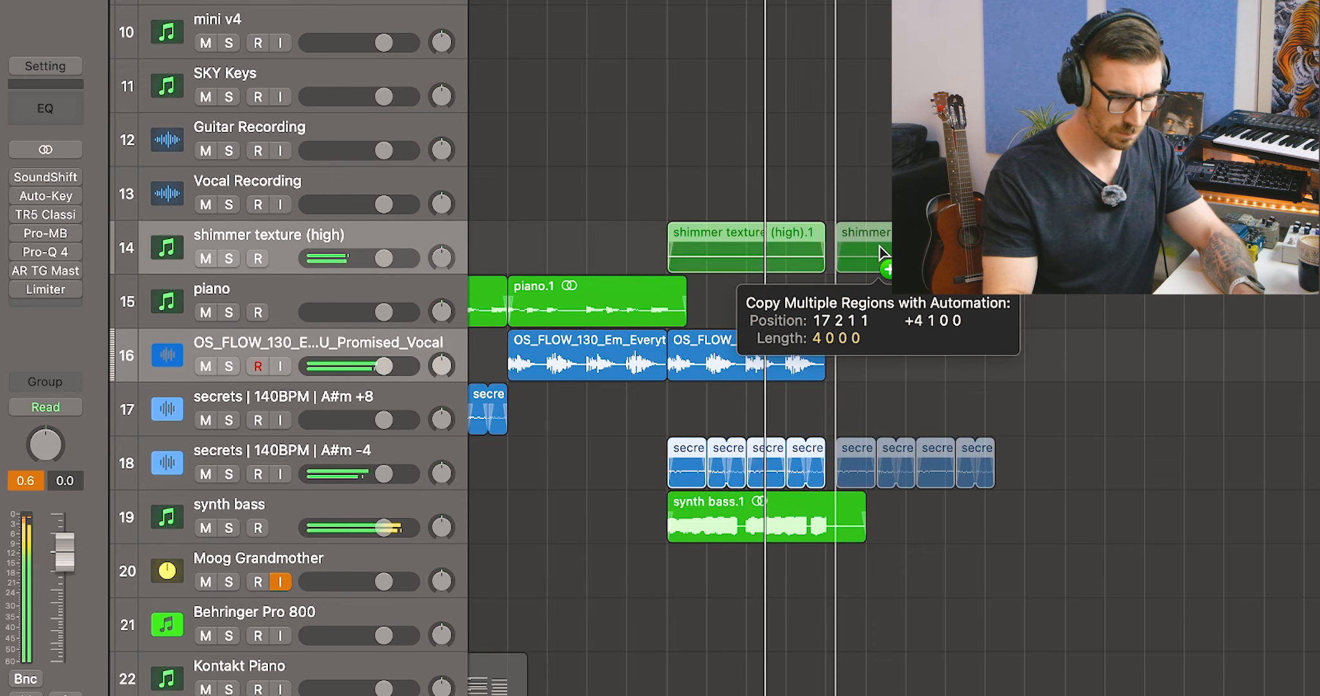
scroll(871, 271, down, 2)
scroll(748, 365, up, 5)
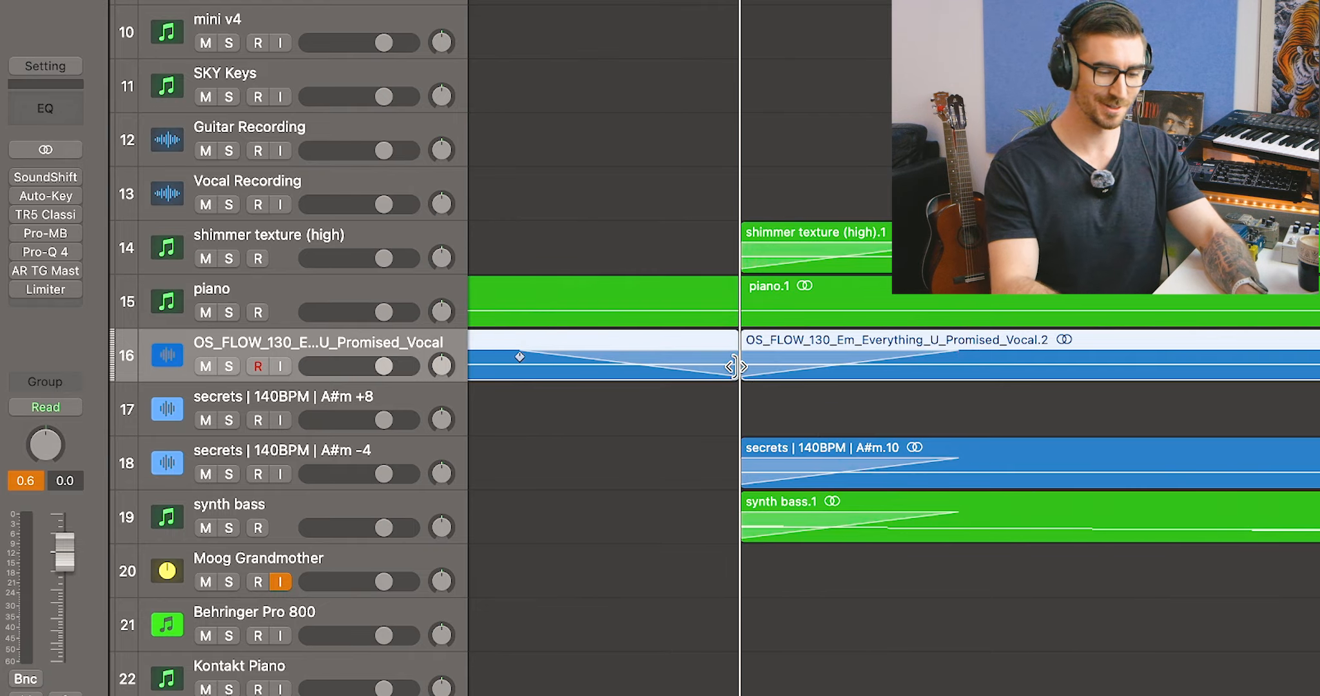
scroll(677, 358, down, 5)
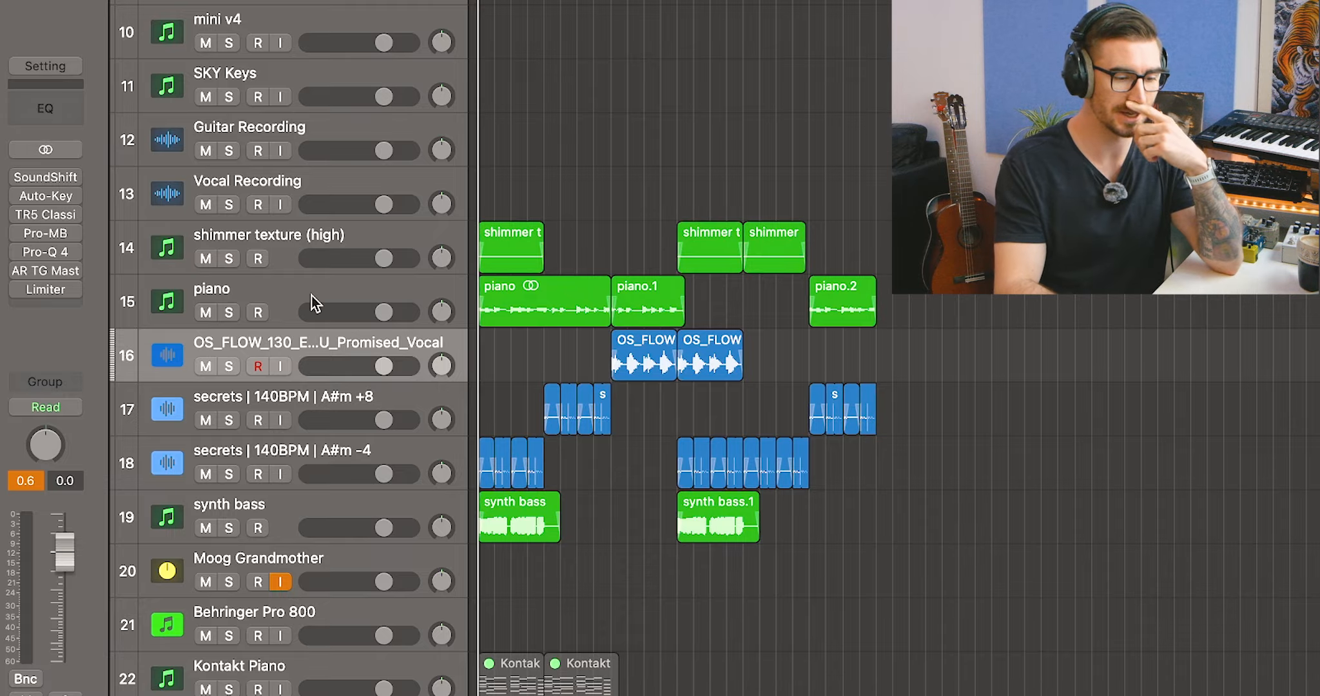
Select the tracks from shimmer texture (high) through synth bass, play the arrangement and toggle SoundShift on the group channel
click(339, 221)
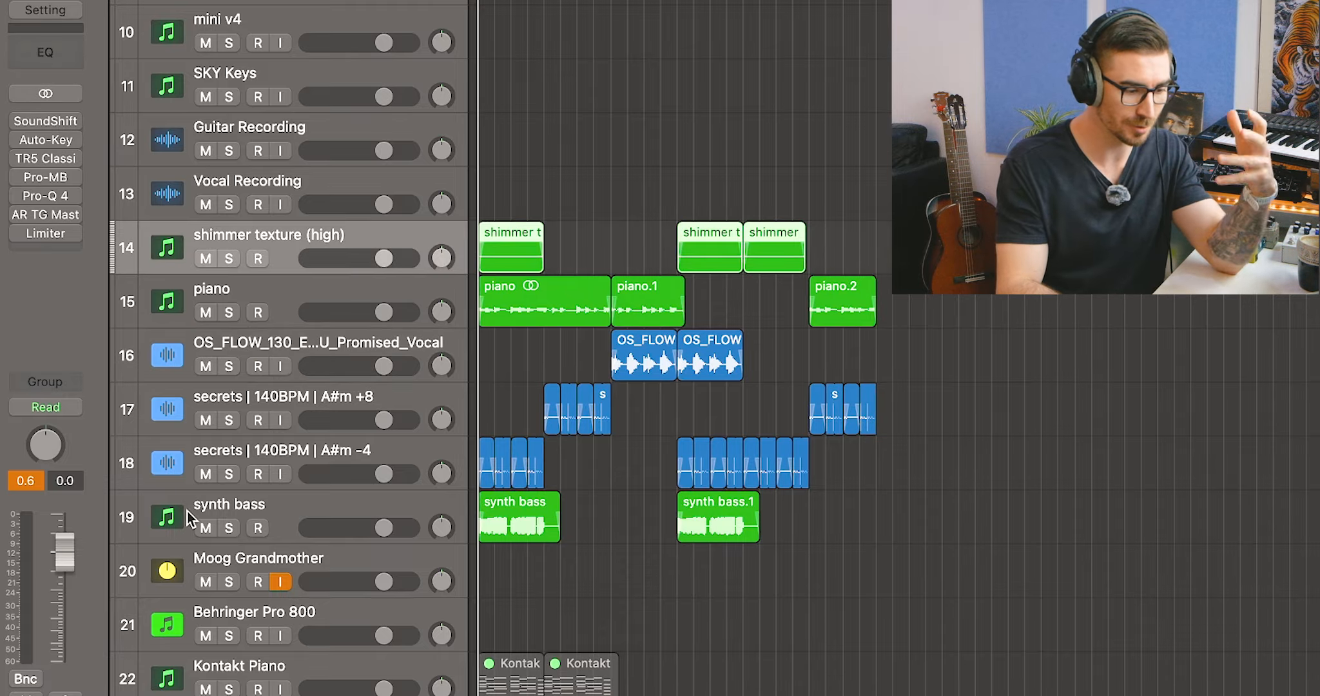
click(163, 528)
shift+click(163, 253)
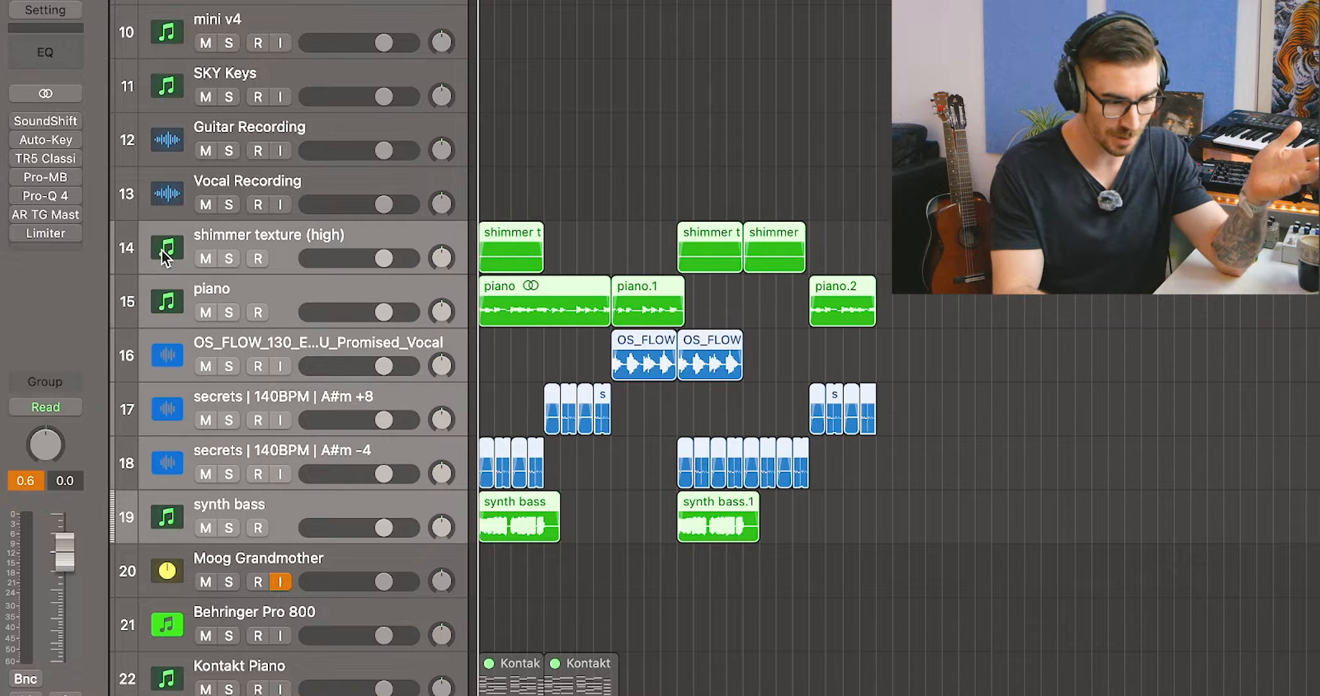
key(space)
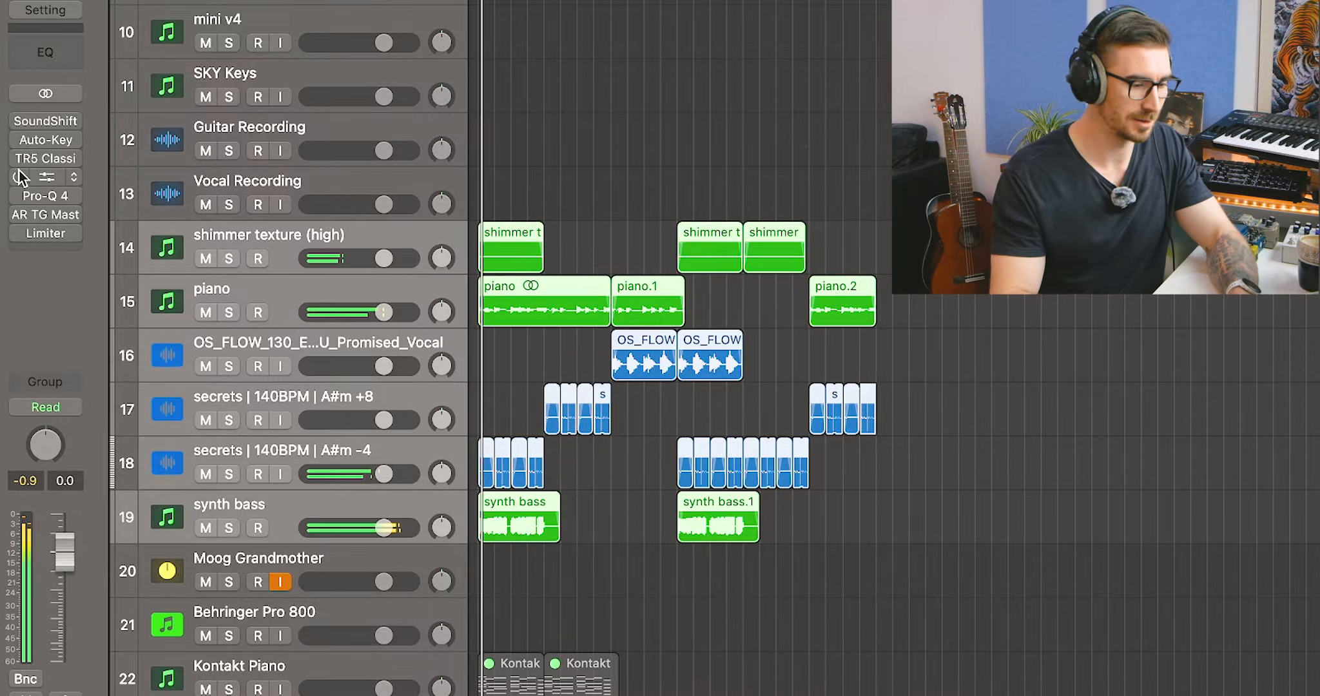
click(23, 121)
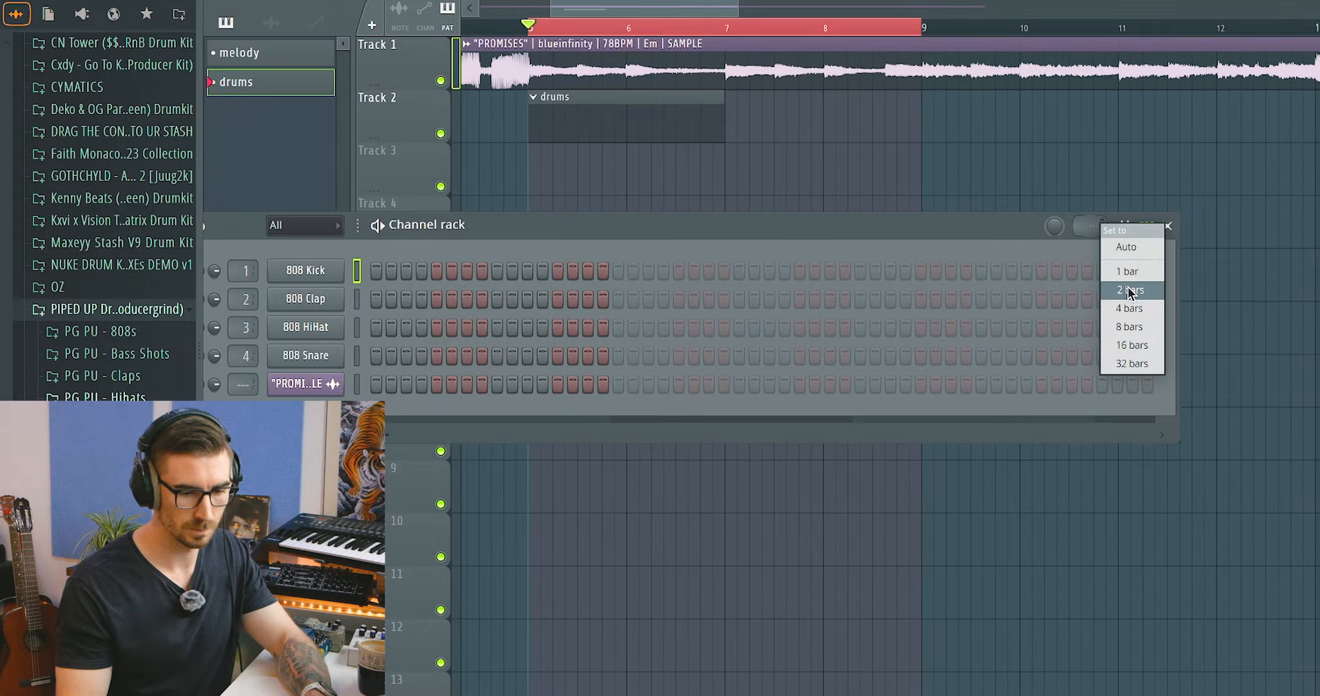
Switch to FL Studio, set the drums pattern length to 2 bars and play it with the PROMISES sample
click(1129, 291)
key(space)
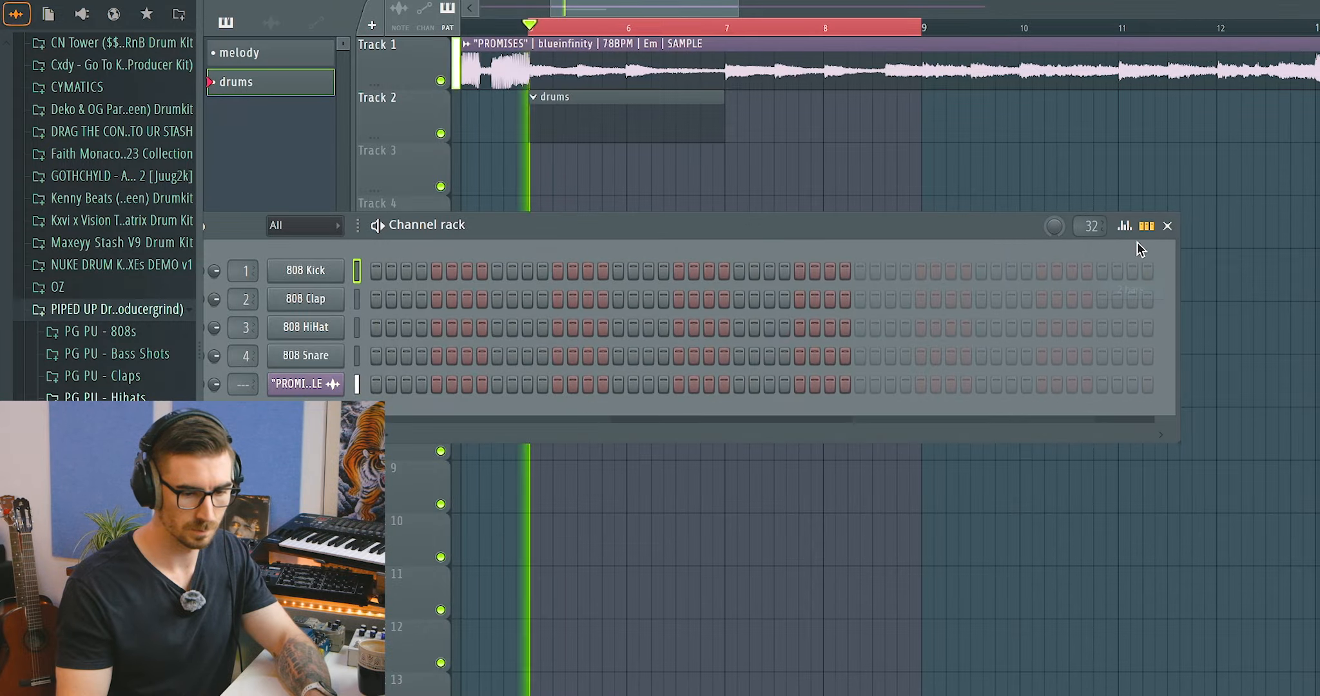
key(space)
key(space)
Place claps on steps 5, 13, 21, 26 and 29, using the Clap - Dome sample in place of 808 Clap
click(436, 299)
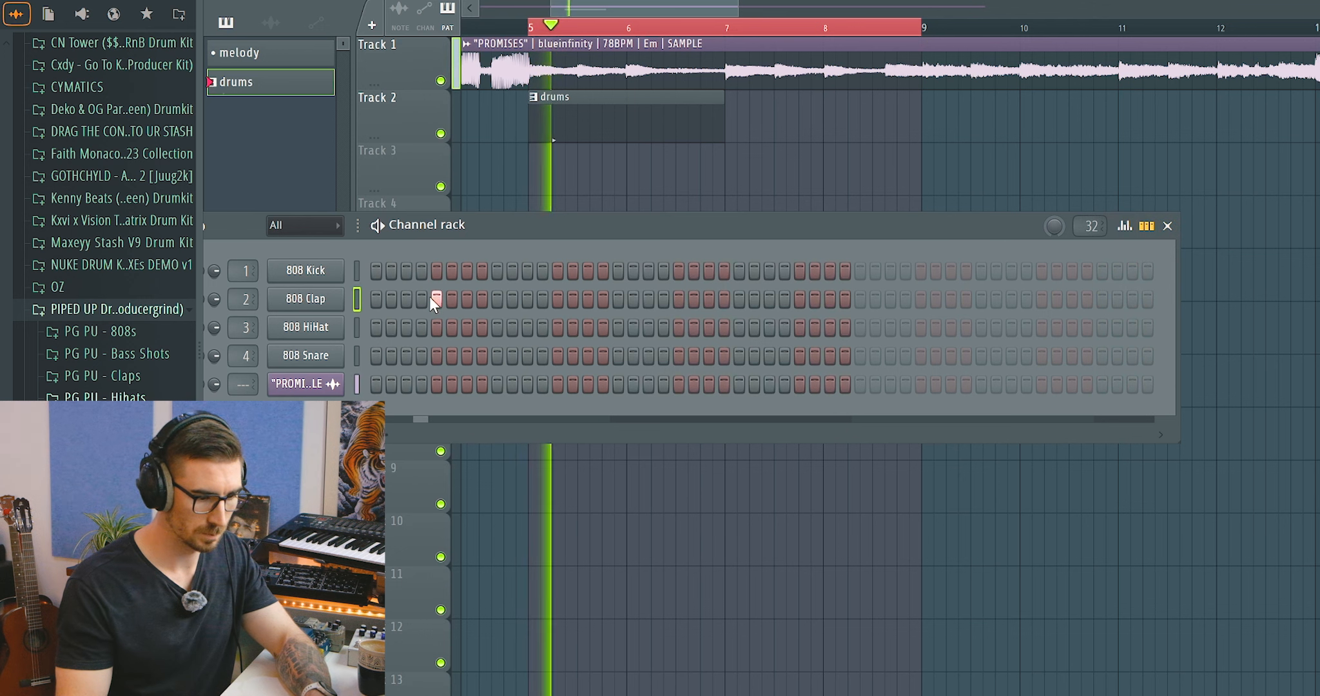
click(555, 299)
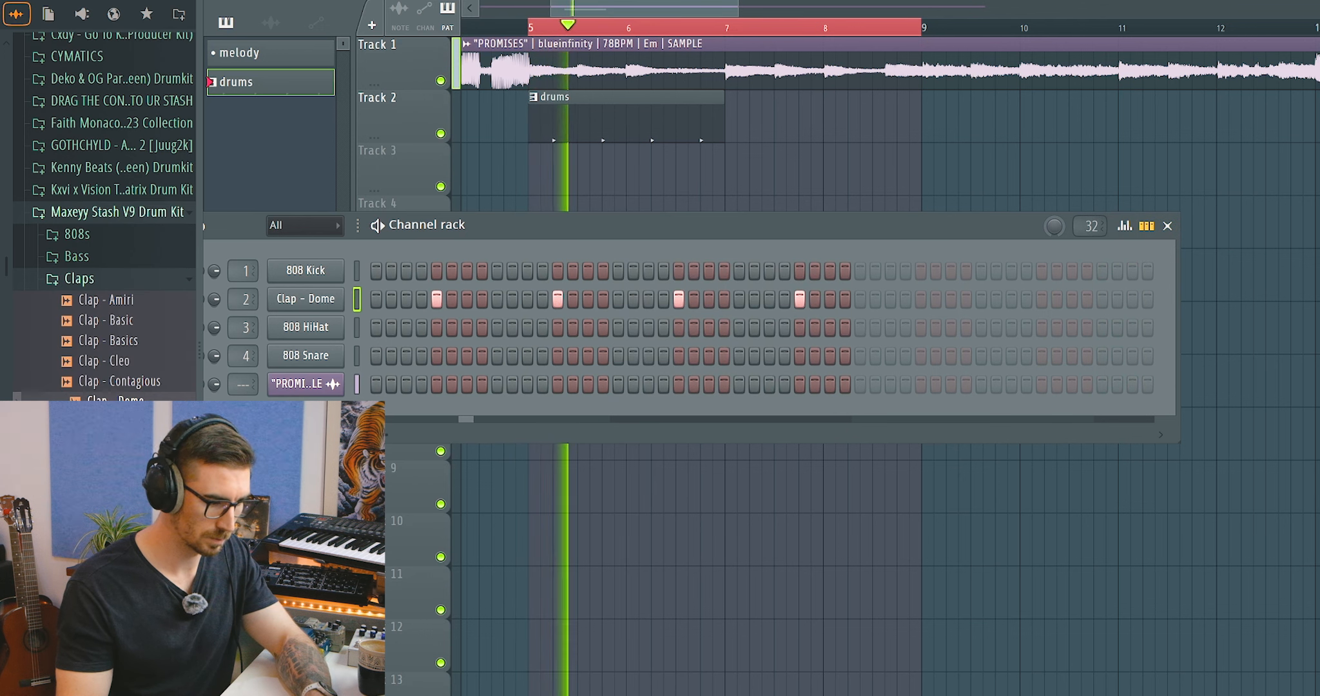
click(76, 278)
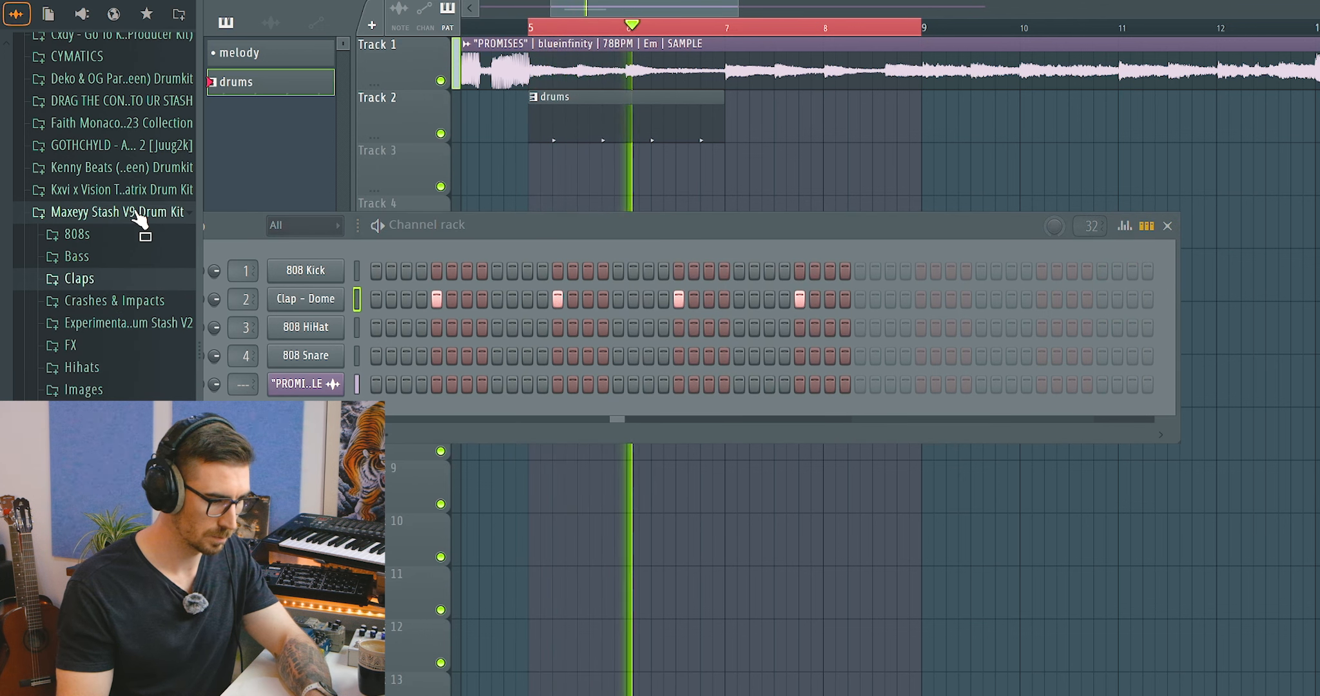
click(754, 299)
key(space)
Fill the 808 HiHat channel every 2 steps and rework it into hits on steps 1, 3, 4, 5, 8, 11, 17, 19, 24, 27 and 31
right_click(321, 328)
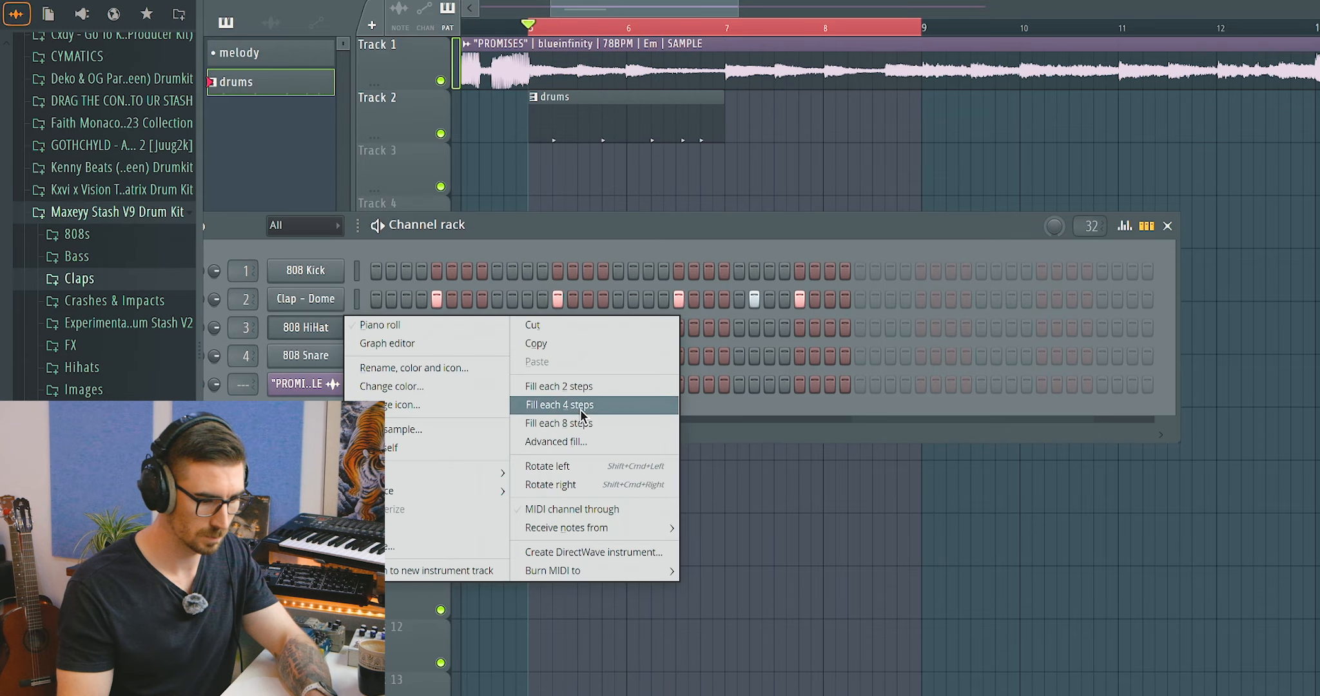
click(559, 386)
key(space)
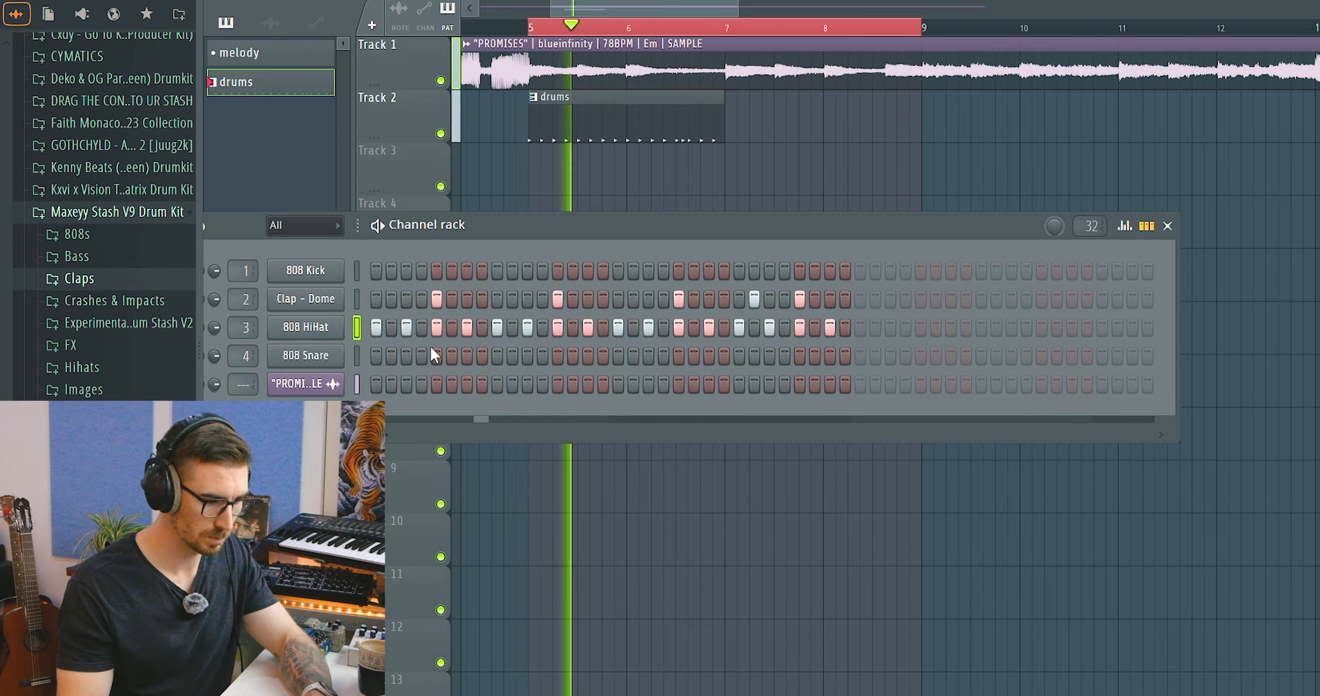
key(space)
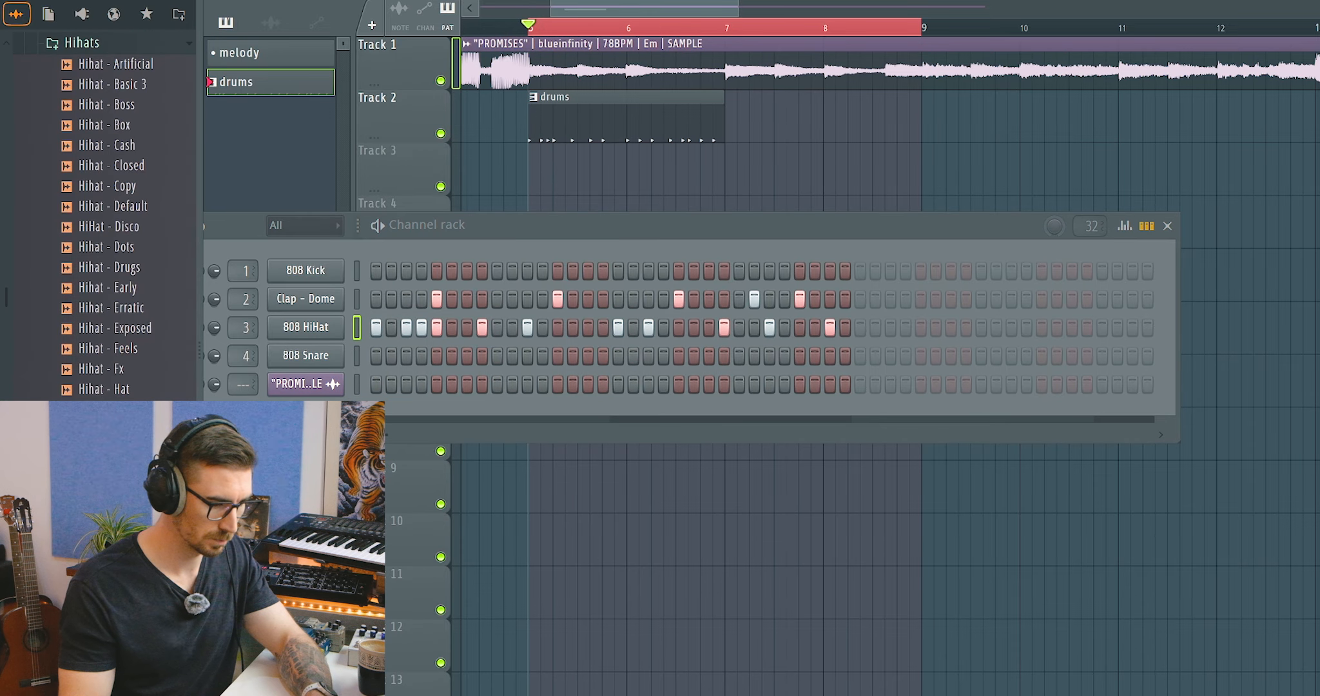
Replace the hi-hat channel's sample with Hihat - Hit, audition it in the beat and collapse the Maxeyy Stash V9 Drum Kit folder
drag(103, 412, 313, 329)
key(space)
scroll(54, 366, up, 6)
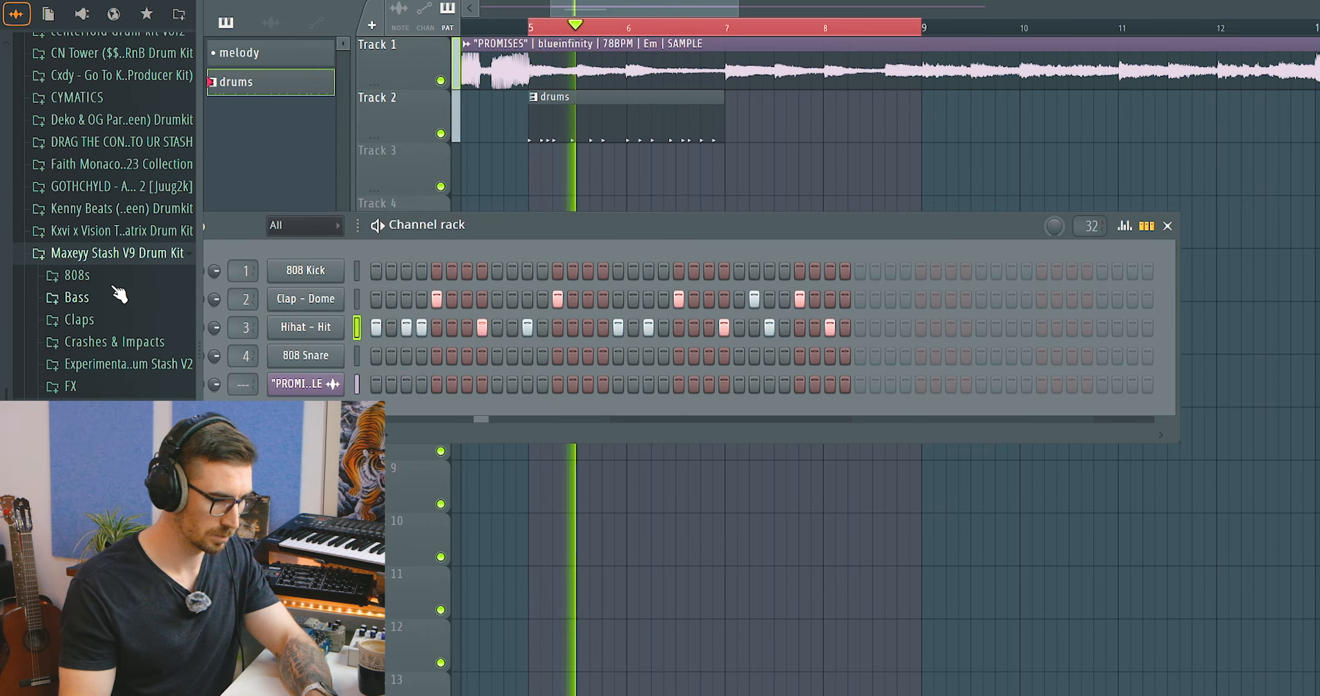
click(135, 253)
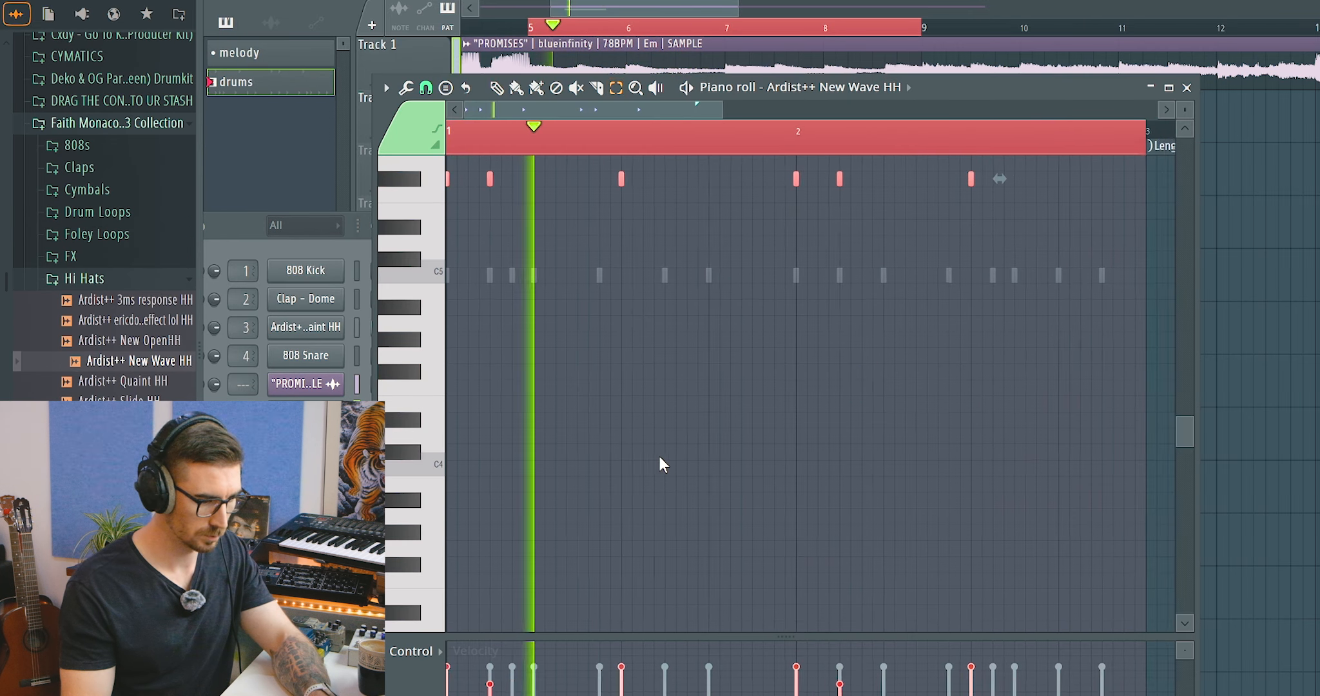
Review the Ardist++ New Wave HH notes in the piano roll, and switch it to the Clap - Dome channel
scroll(659, 457, down, 1)
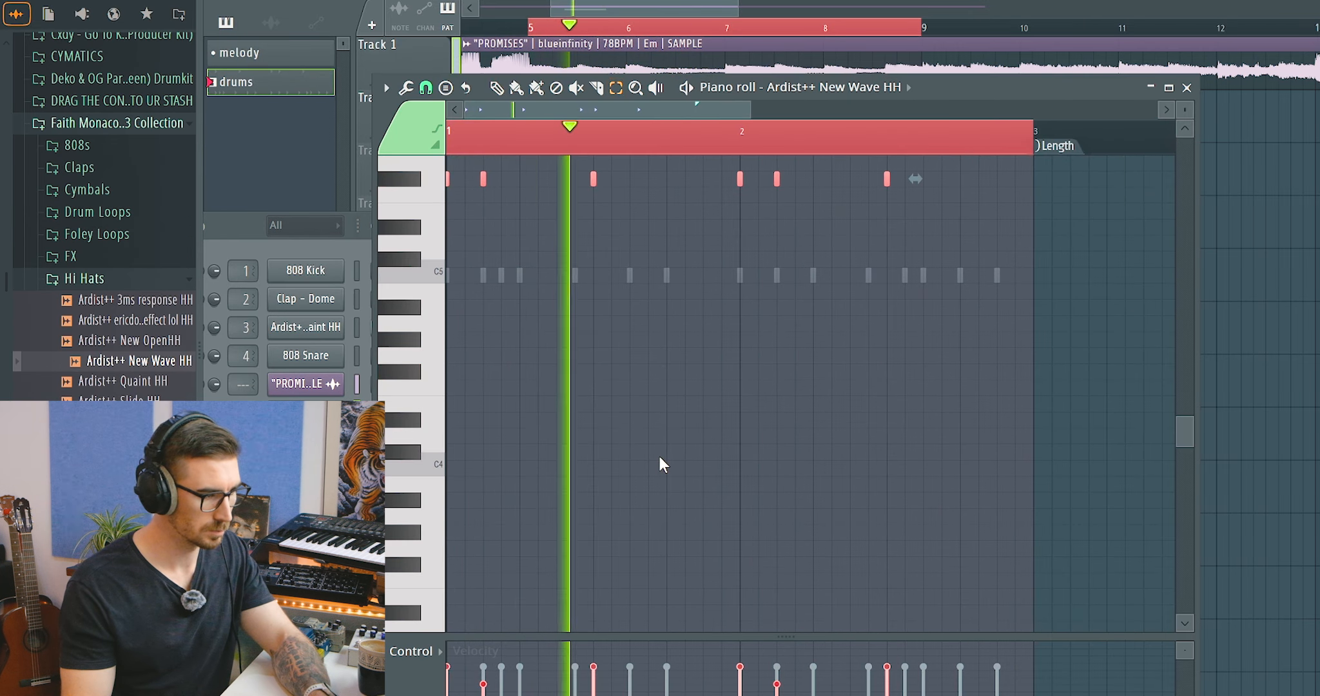
scroll(660, 457, up, 3)
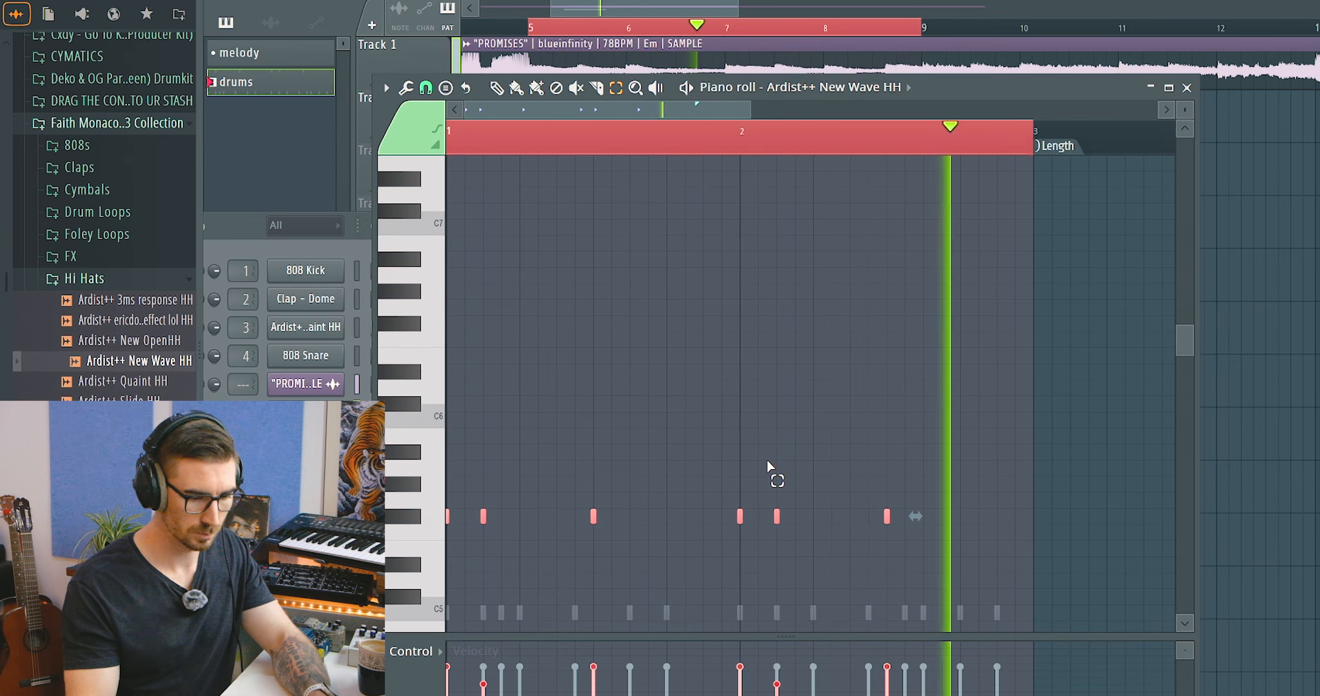
click(914, 90)
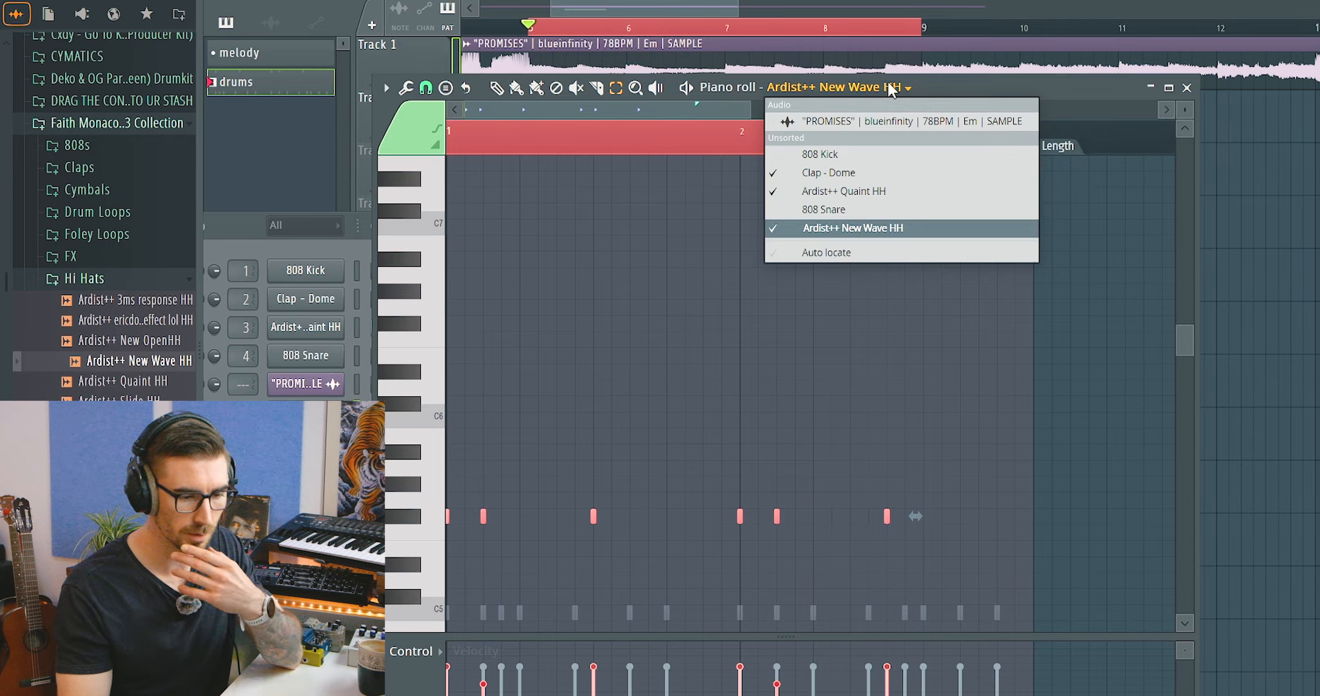
click(812, 176)
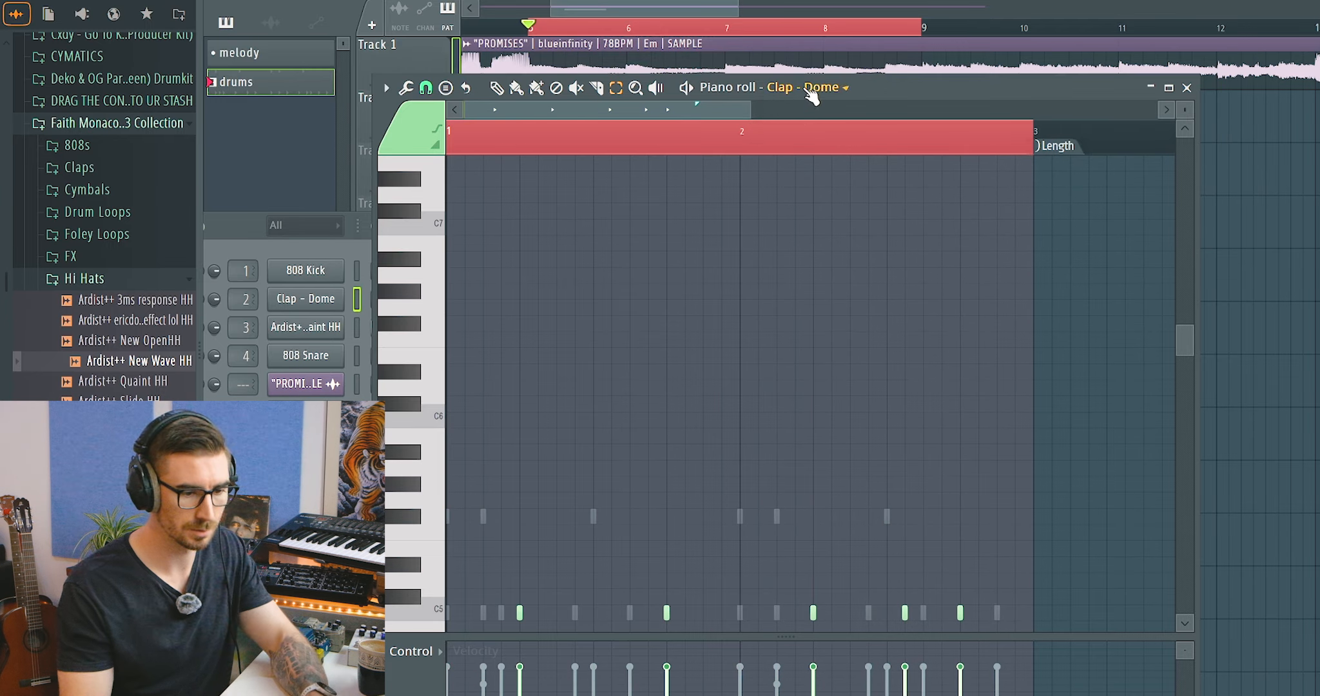
Thin out the Ardist++ Quaint HH pattern by removing the hits on steps 16 to 18, 21 to 23 and 32
key(F6)
click(603, 328)
click(617, 327)
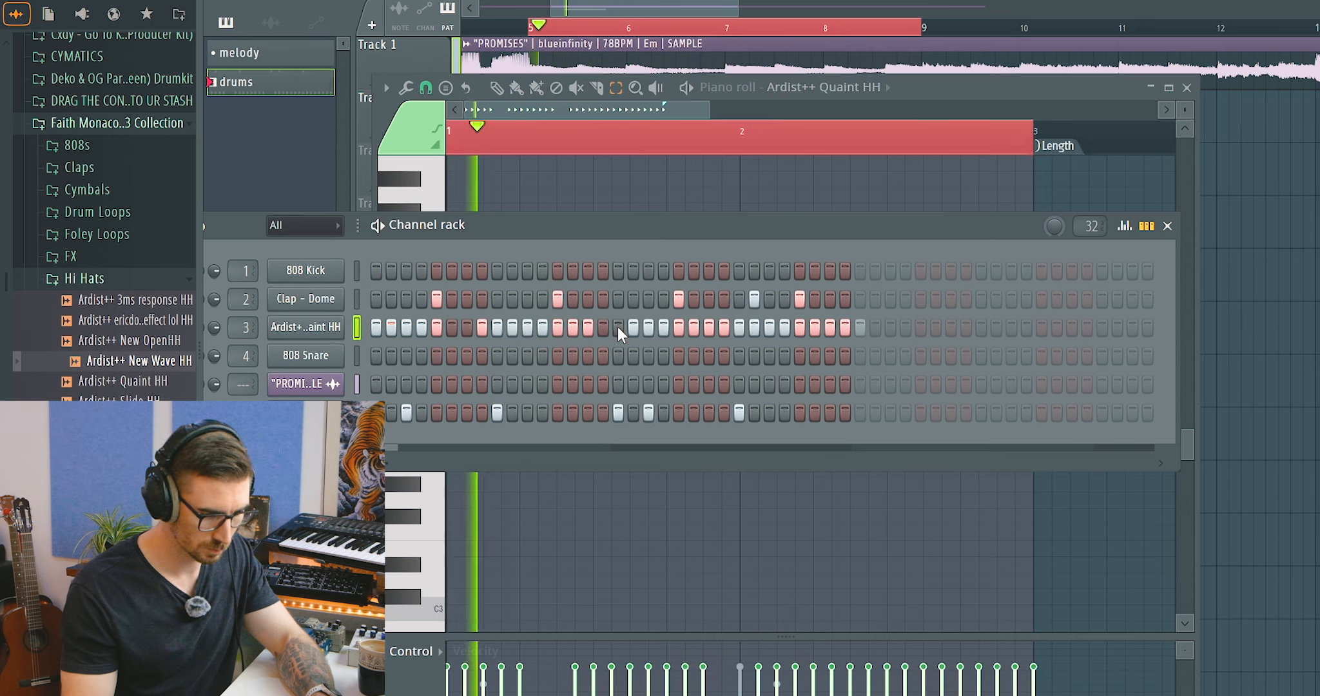
click(632, 328)
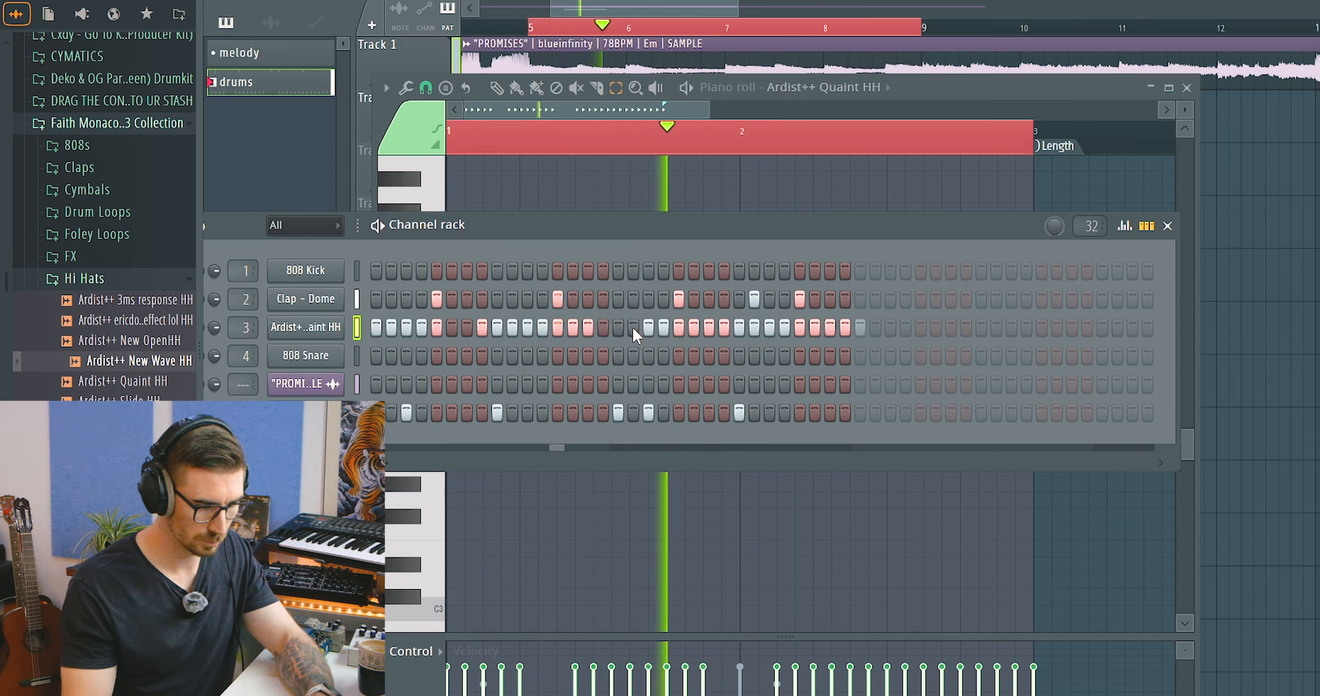
drag(679, 328, 703, 326)
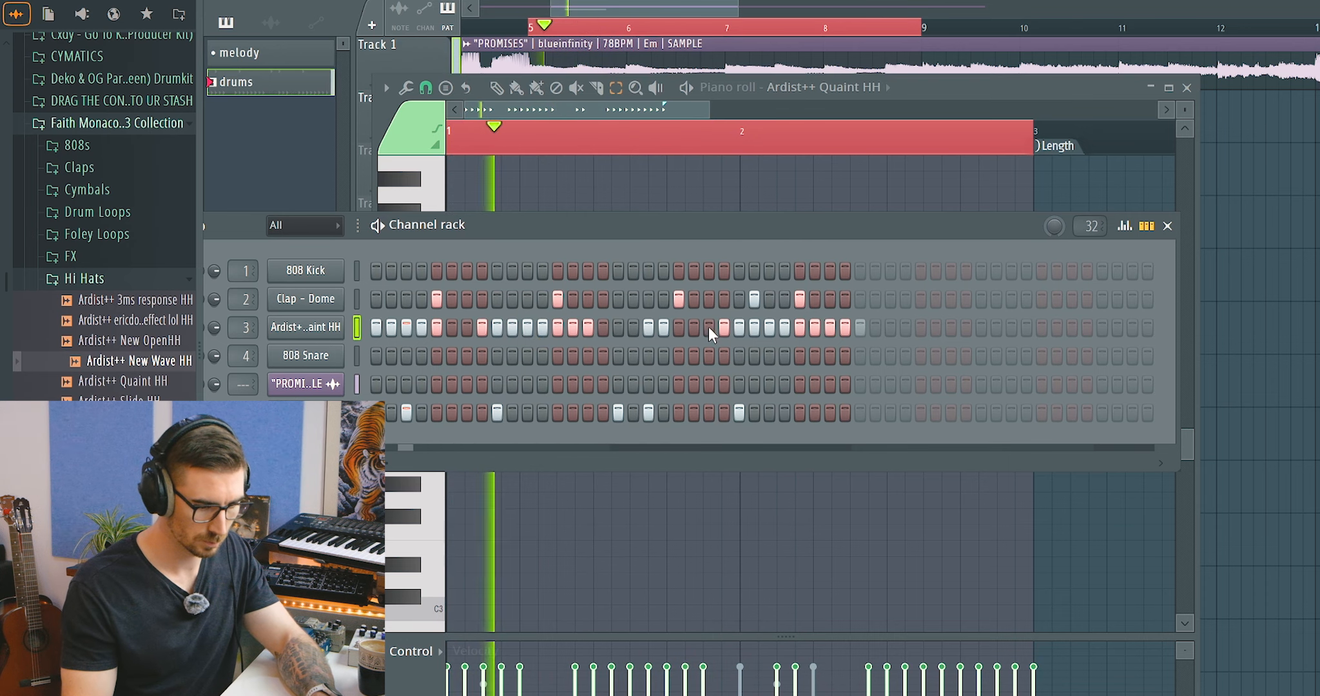
click(845, 327)
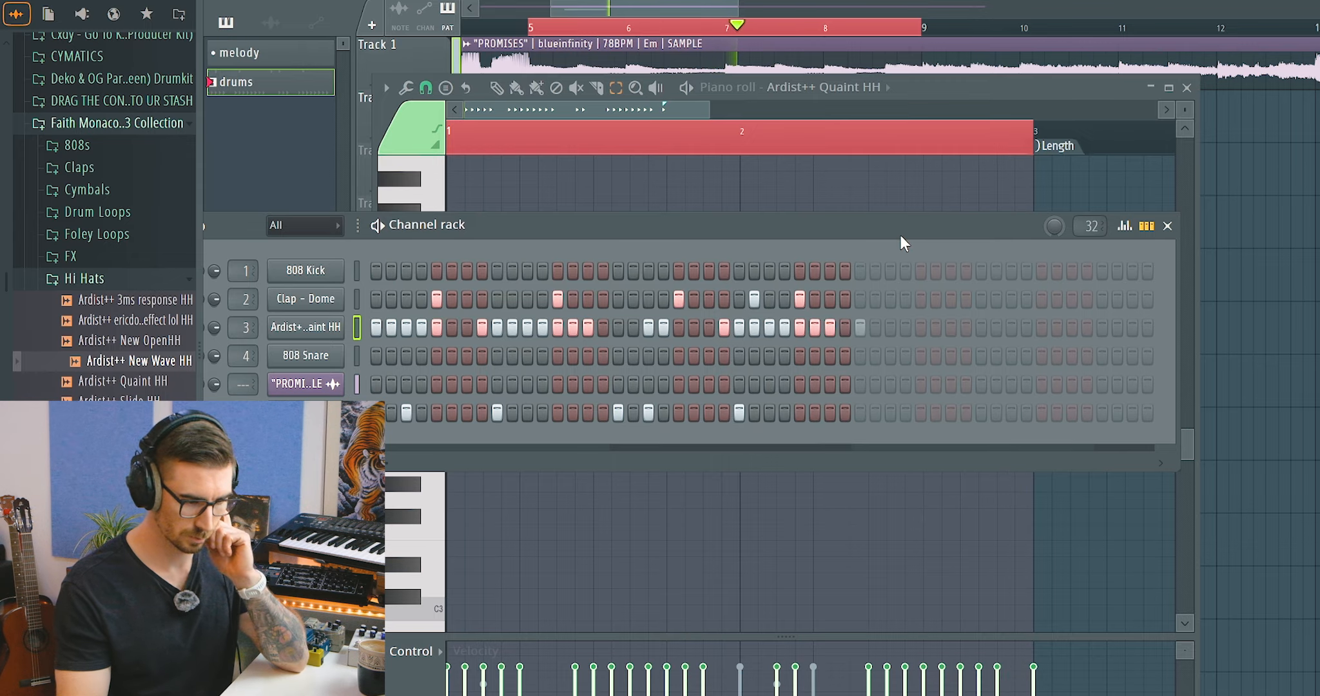
click(391, 327)
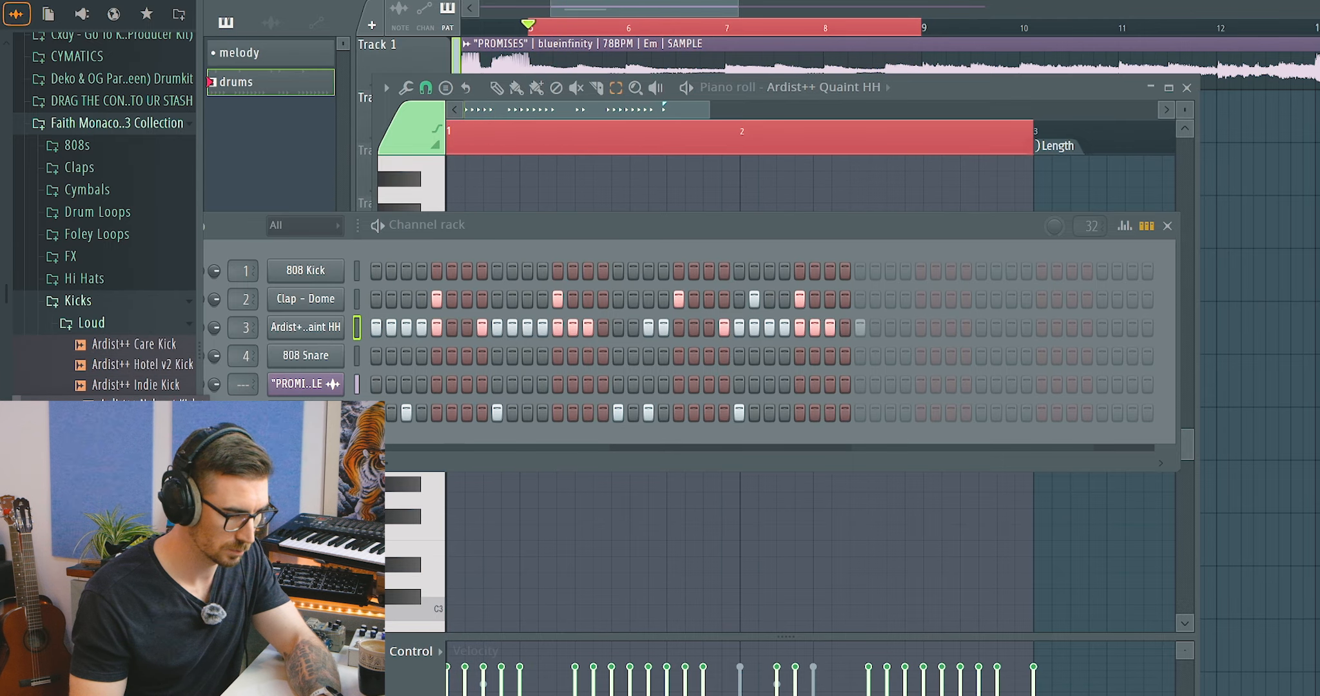
Load Ardist++ Noheart Kick onto the 808 Kick channel and place kicks on steps 1, 2, 4, 8, 11, 17, 18, 20, 24 and 28
drag(321, 272, 321, 272)
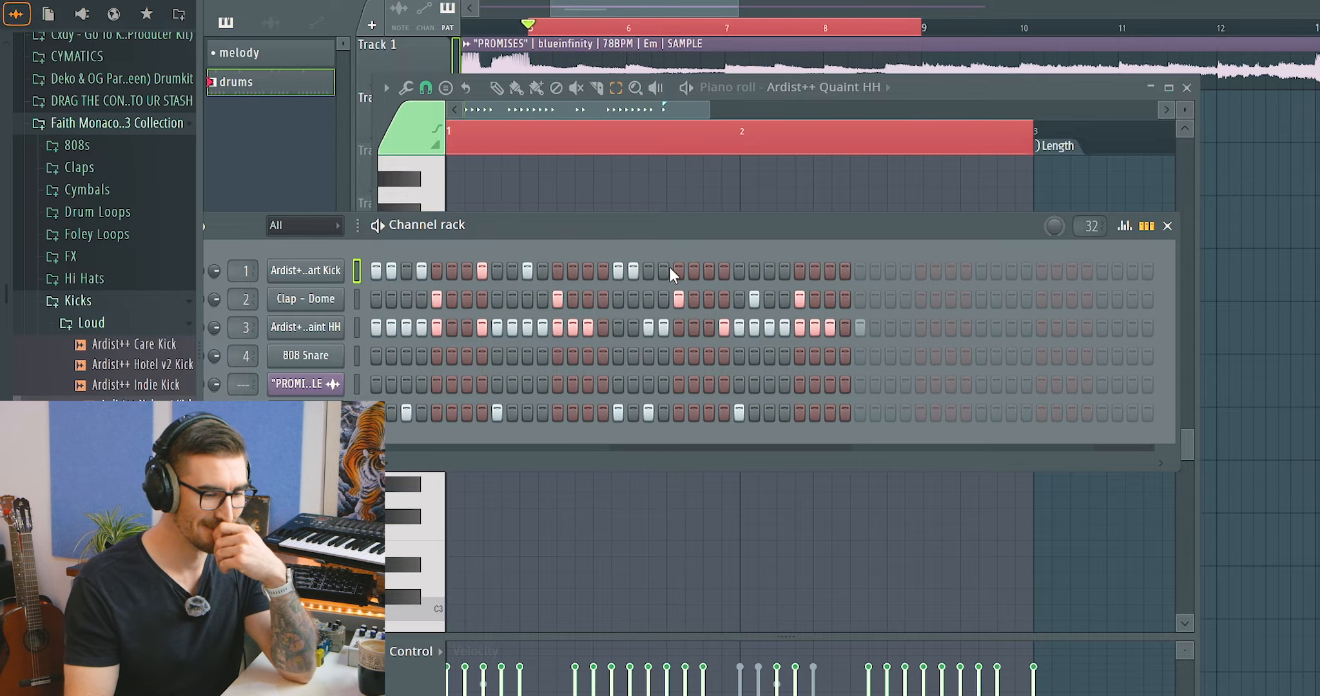
click(725, 270)
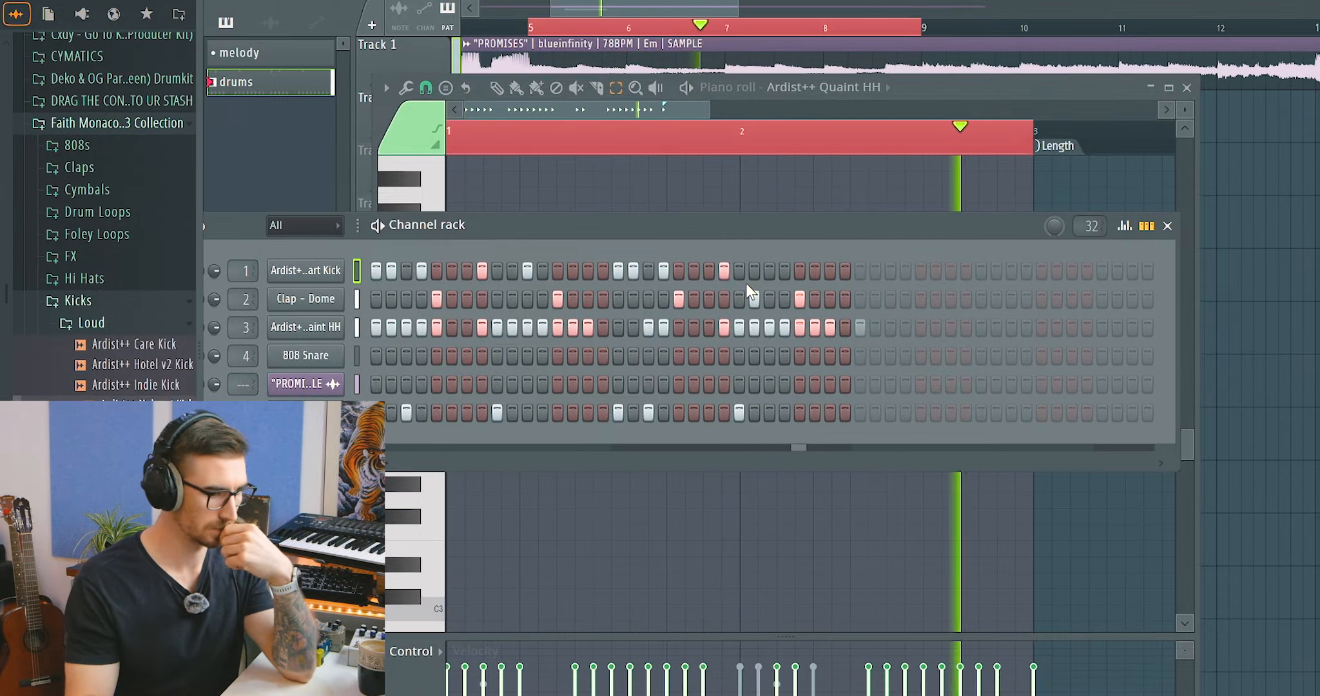
click(785, 271)
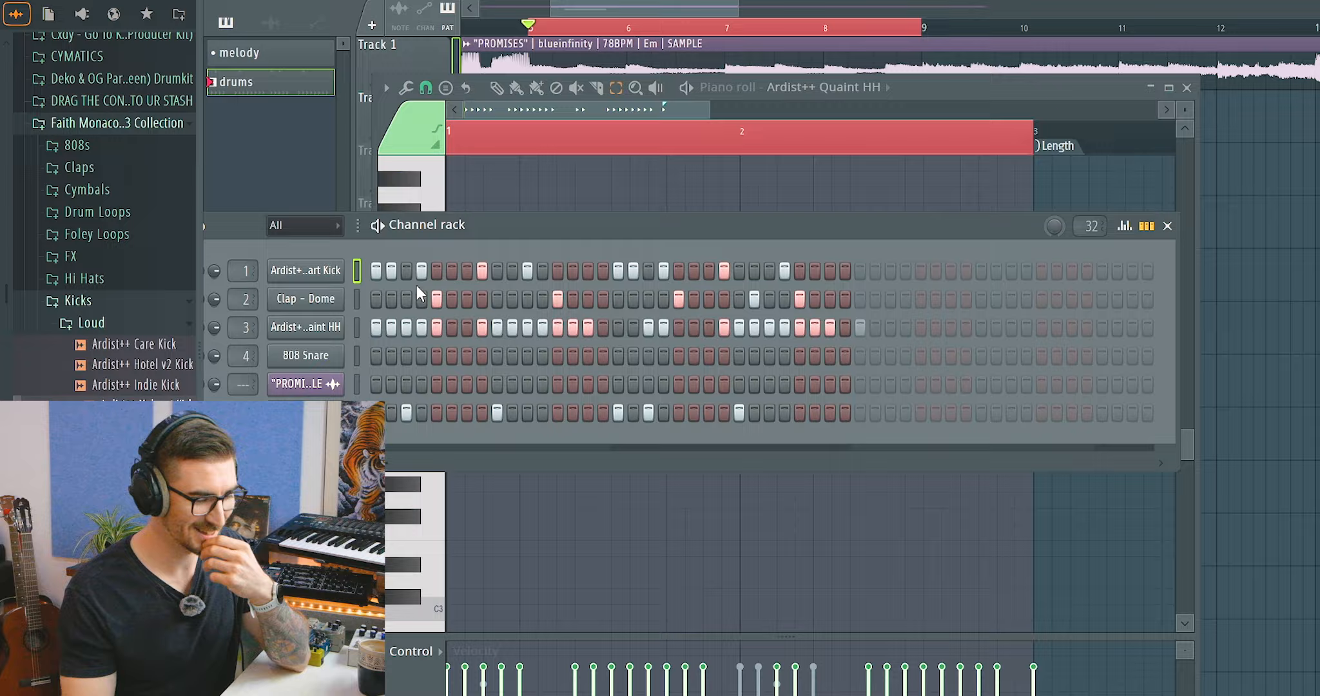
Play the drum pattern with the hi-hat piano roll open, and switch the piano roll to Clap - Dome
right_click(319, 262)
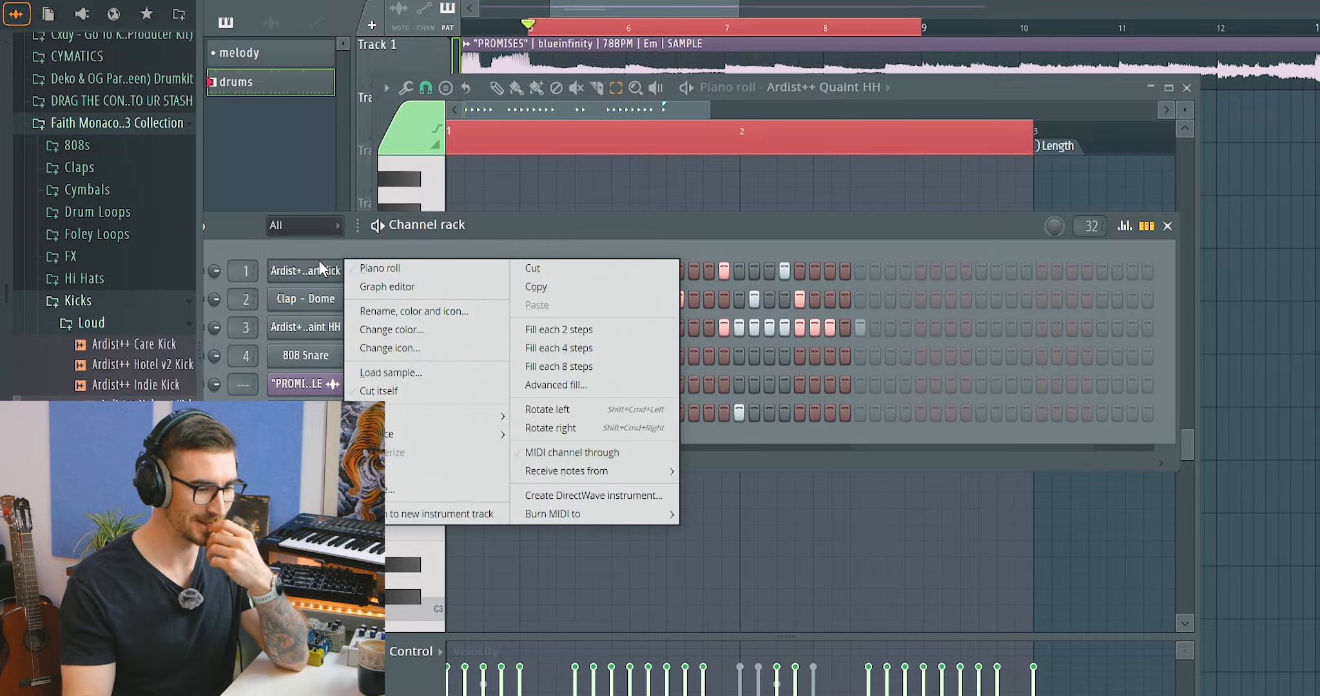
click(380, 268)
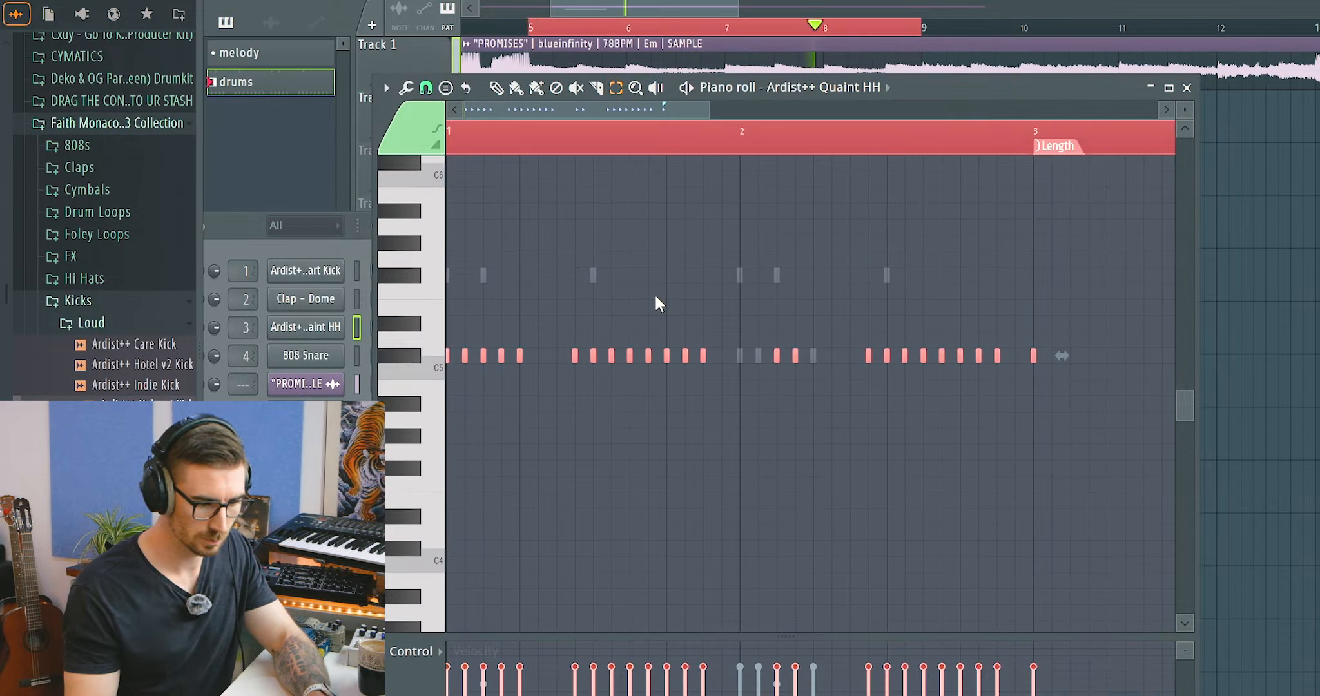
key(space)
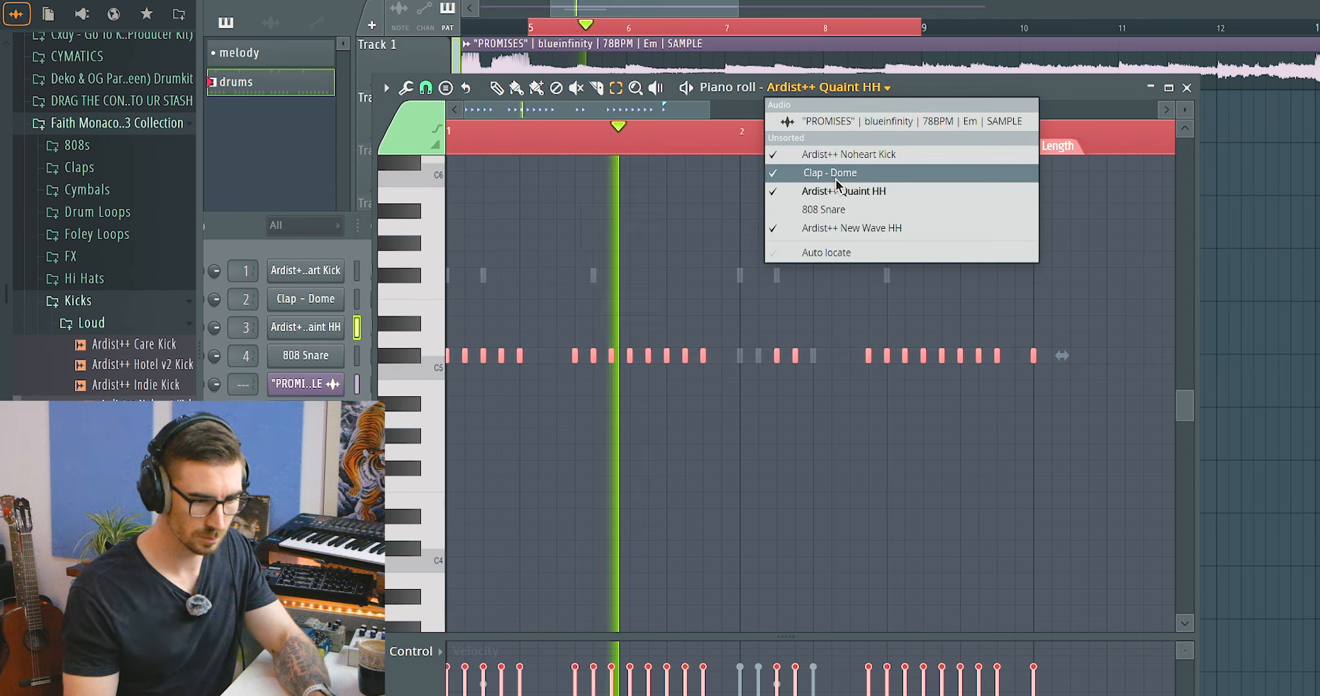
click(835, 177)
key(space)
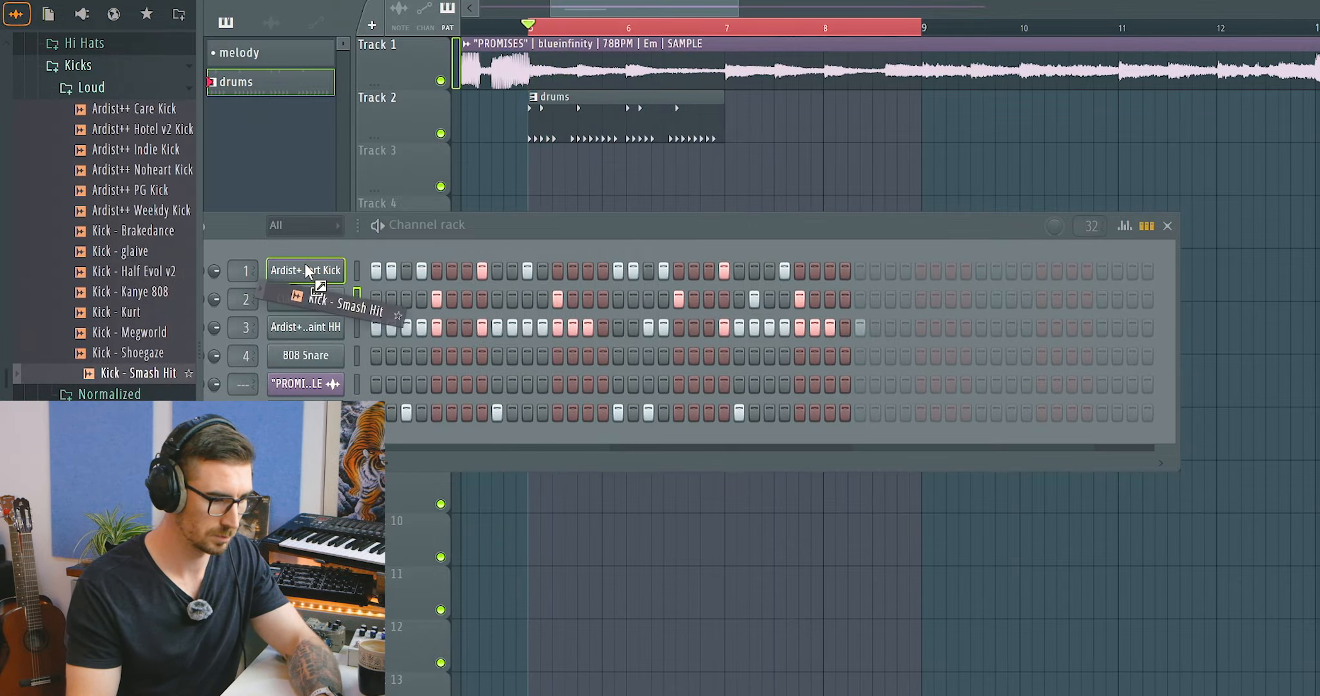
Add Kick - Smash Hit as a new channel and place its hits on steps 1, 4, 7, 17, 20 and 23
drag(305, 265, 307, 270)
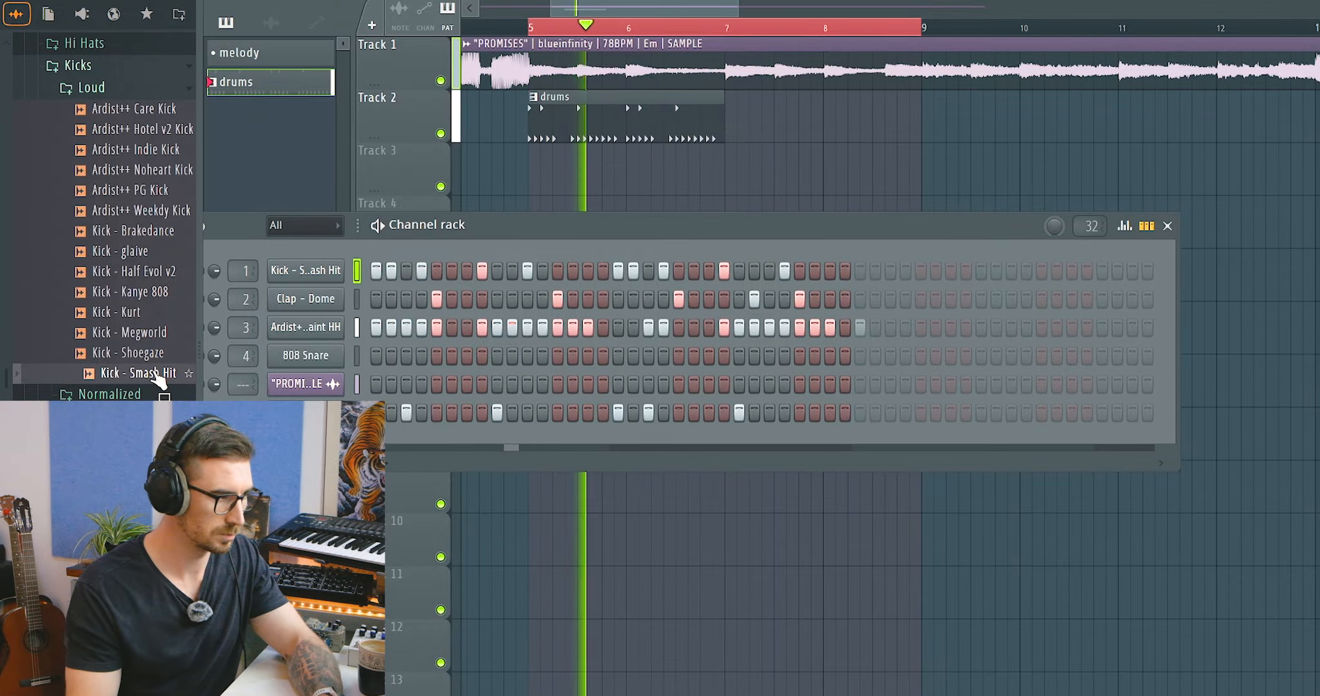
key(ctrl+z)
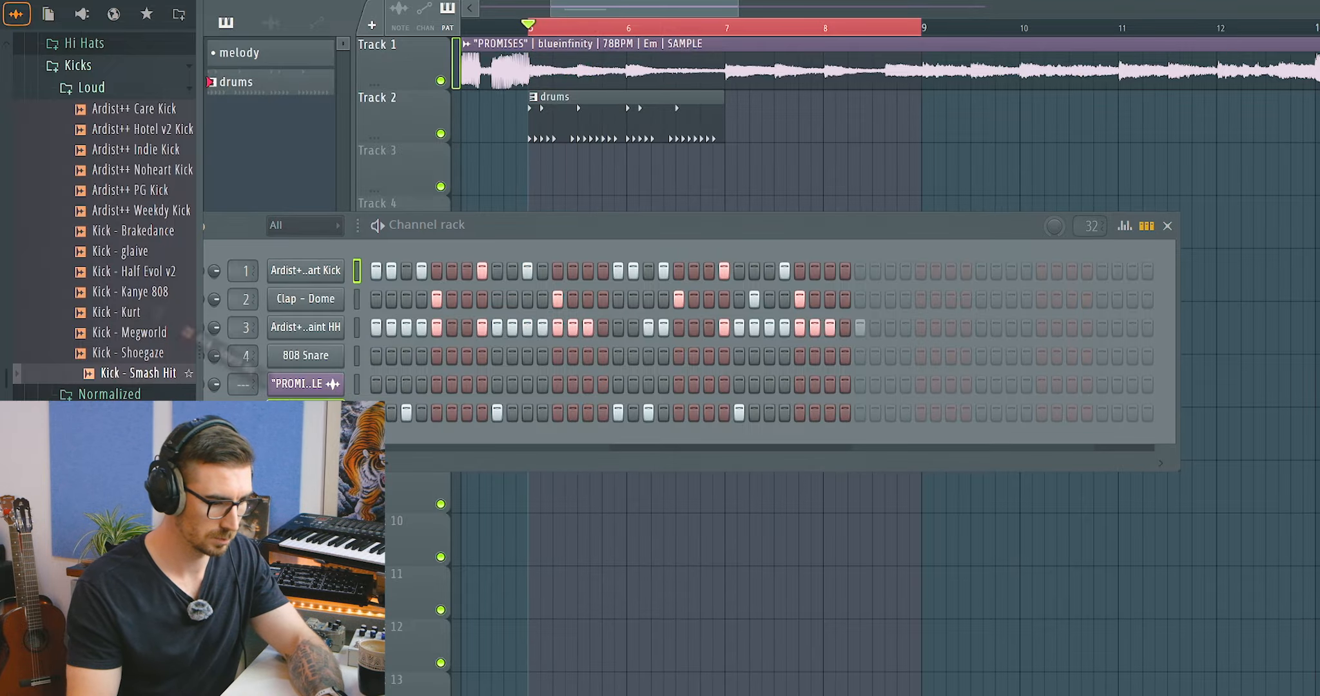
drag(139, 373, 395, 444)
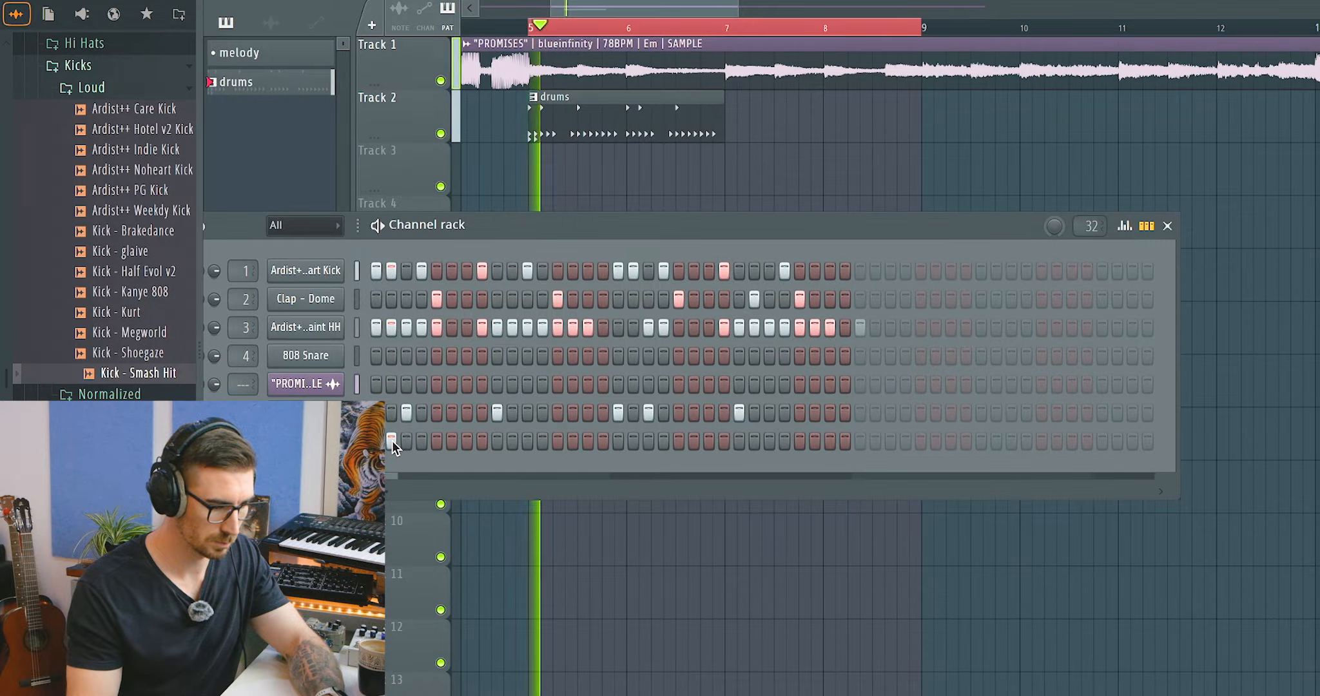
click(467, 441)
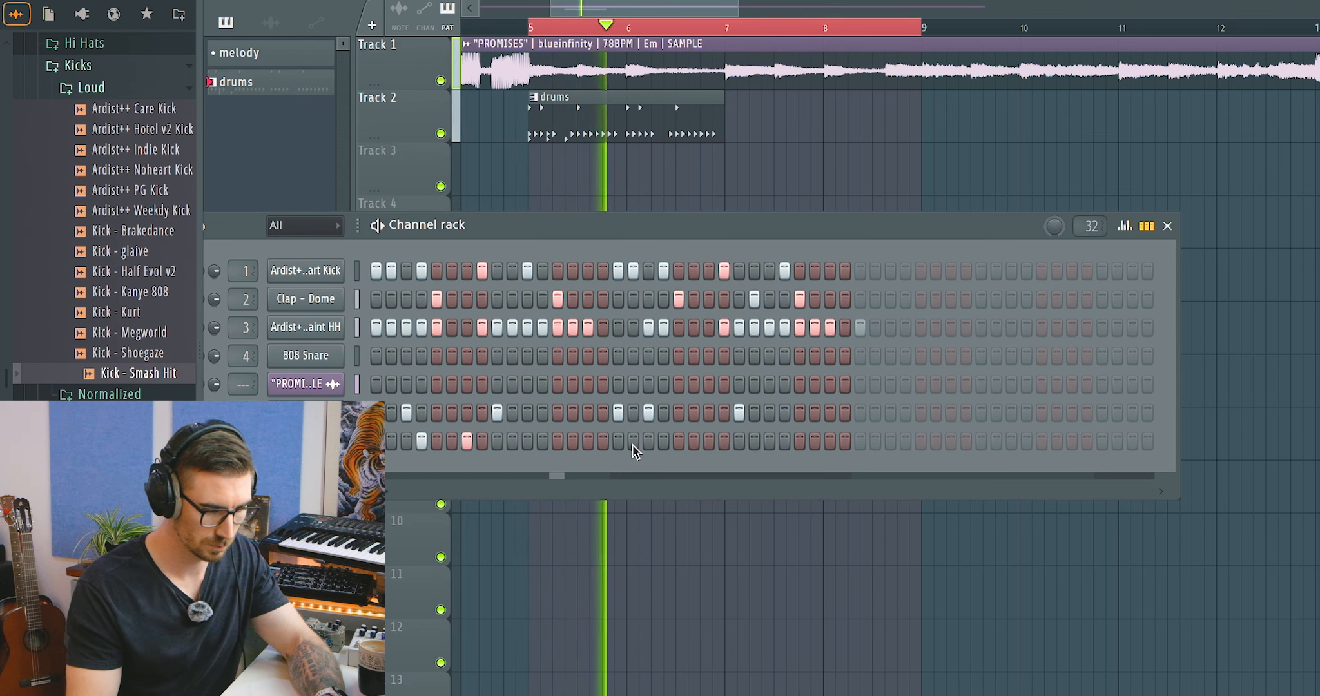
key(space)
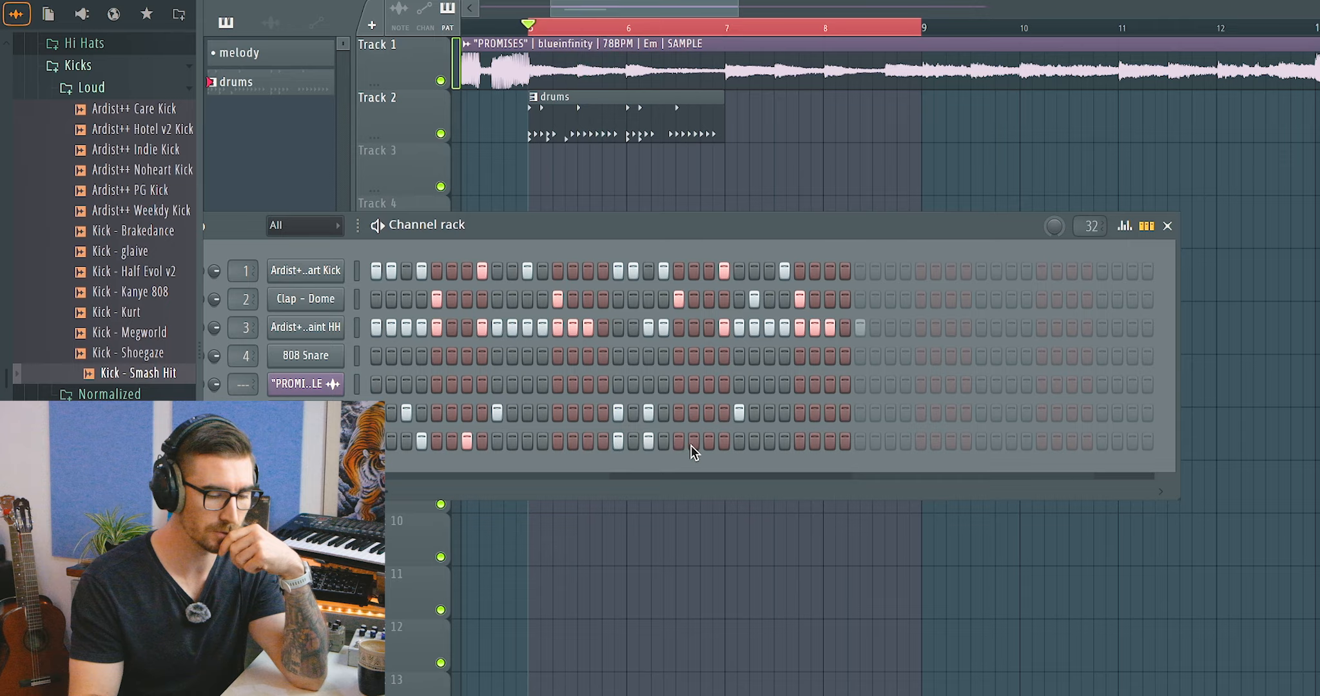
key(space)
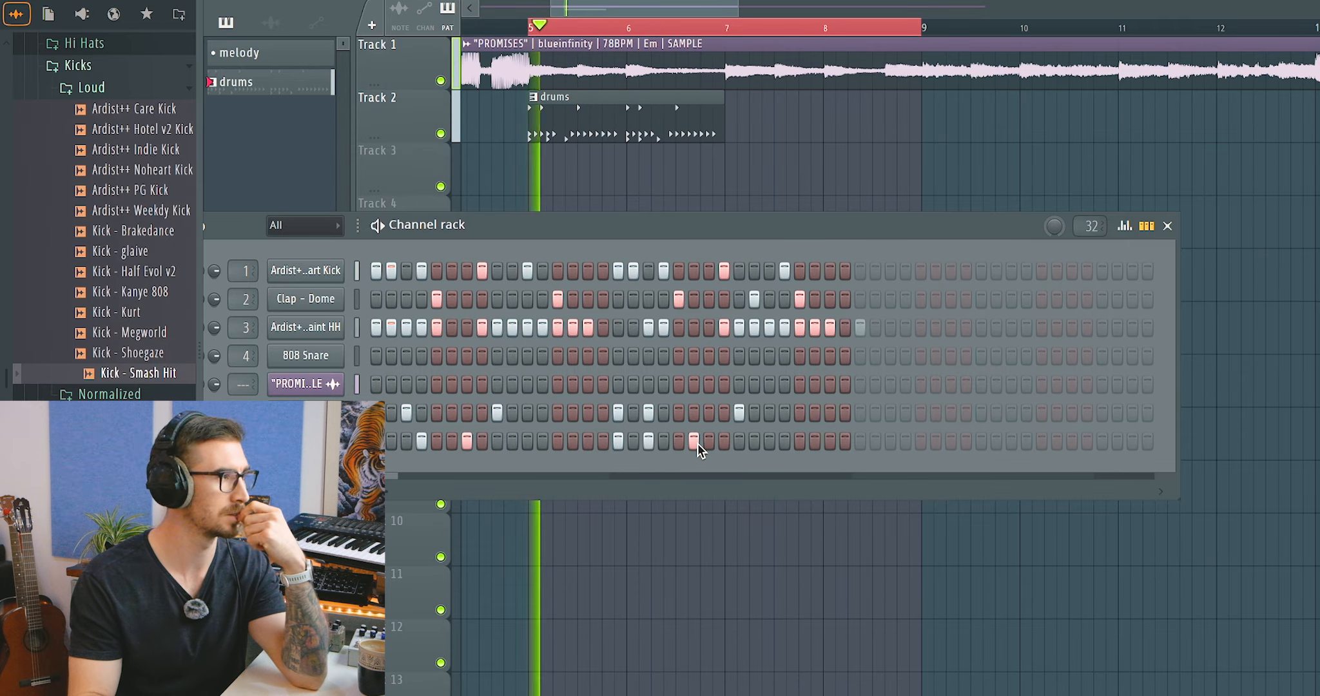
click(694, 440)
click(709, 441)
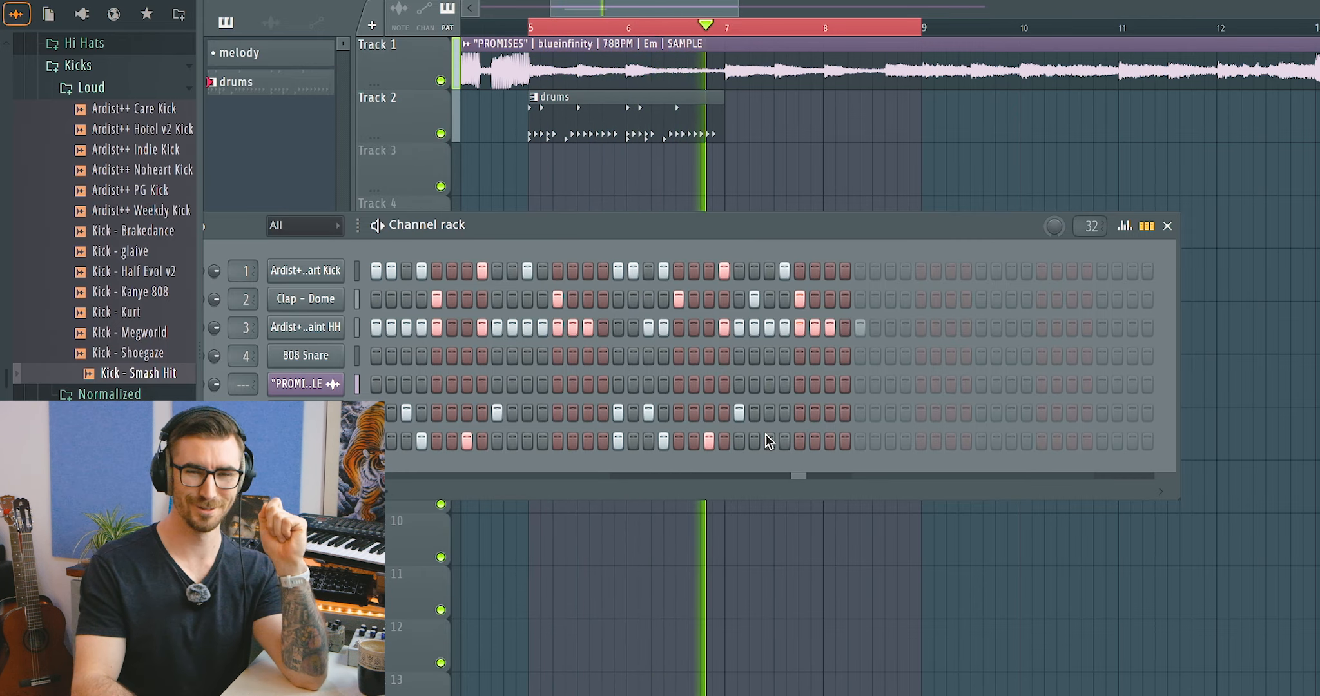
key(space)
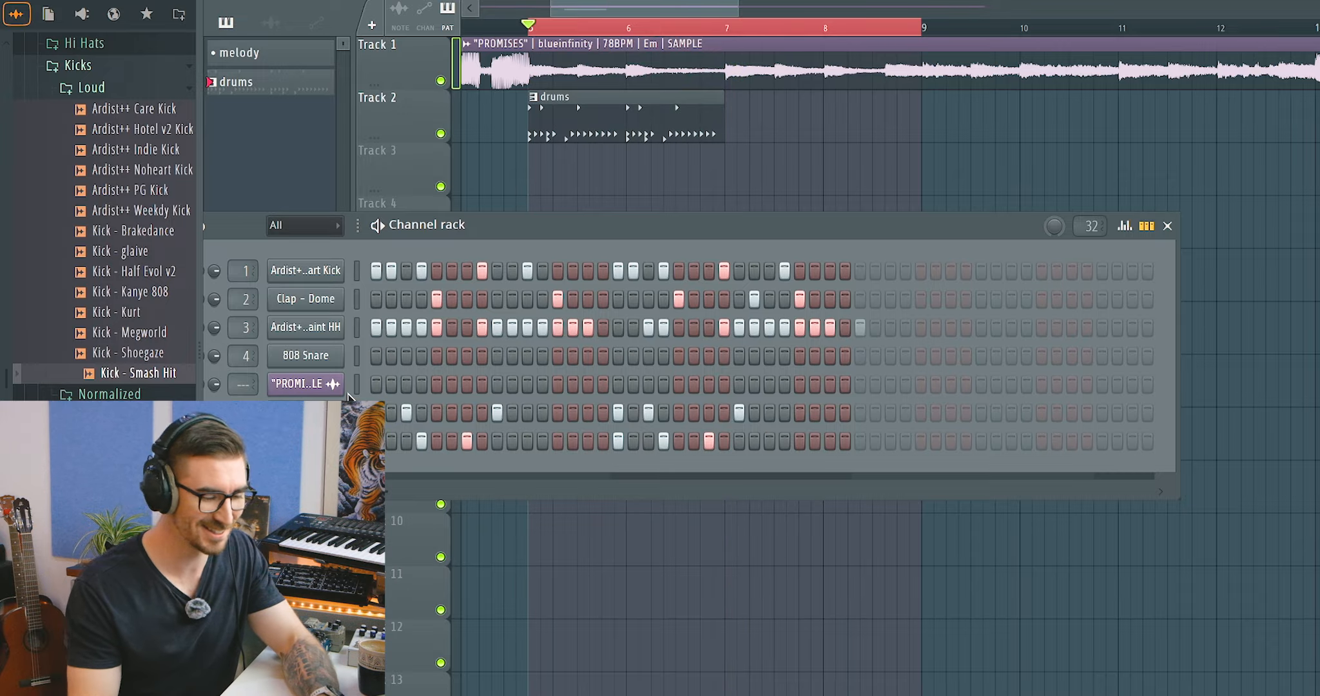
Place a single 808 Snare hit on step 10, trying its position against the playing beat
key(space)
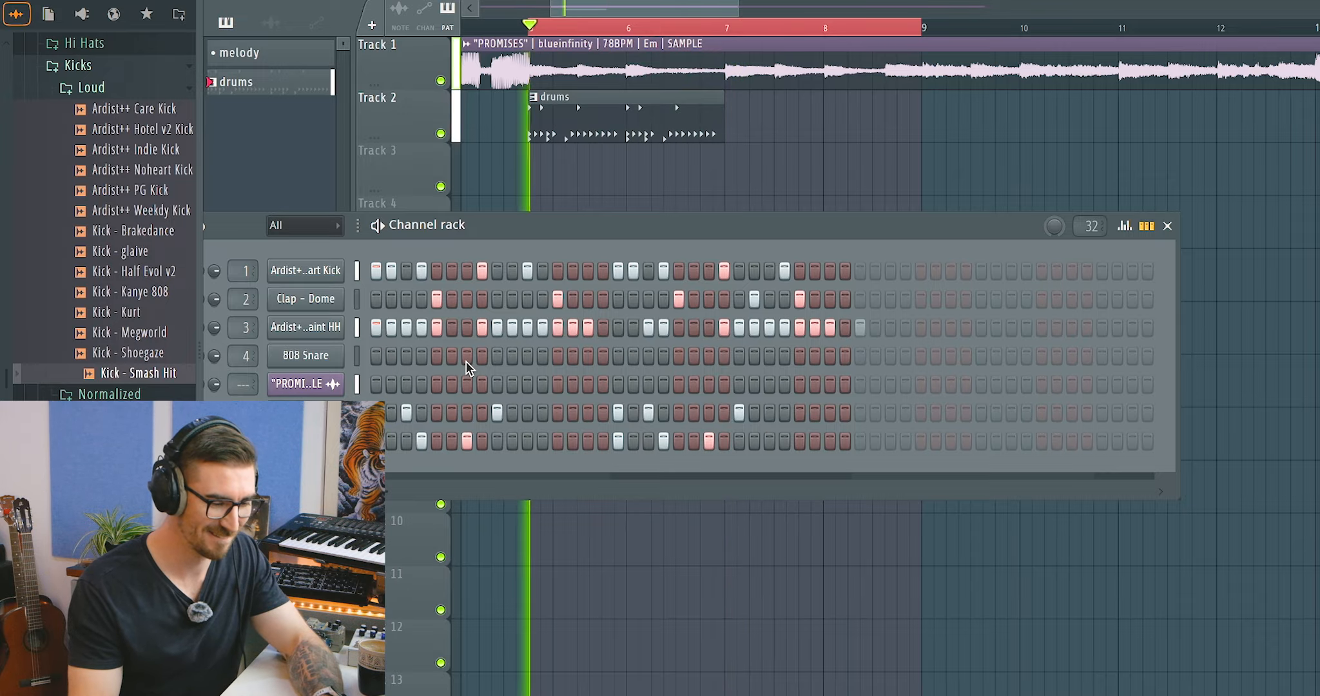
click(465, 358)
right_click(465, 361)
click(452, 359)
key(space)
key(space)
key(space)
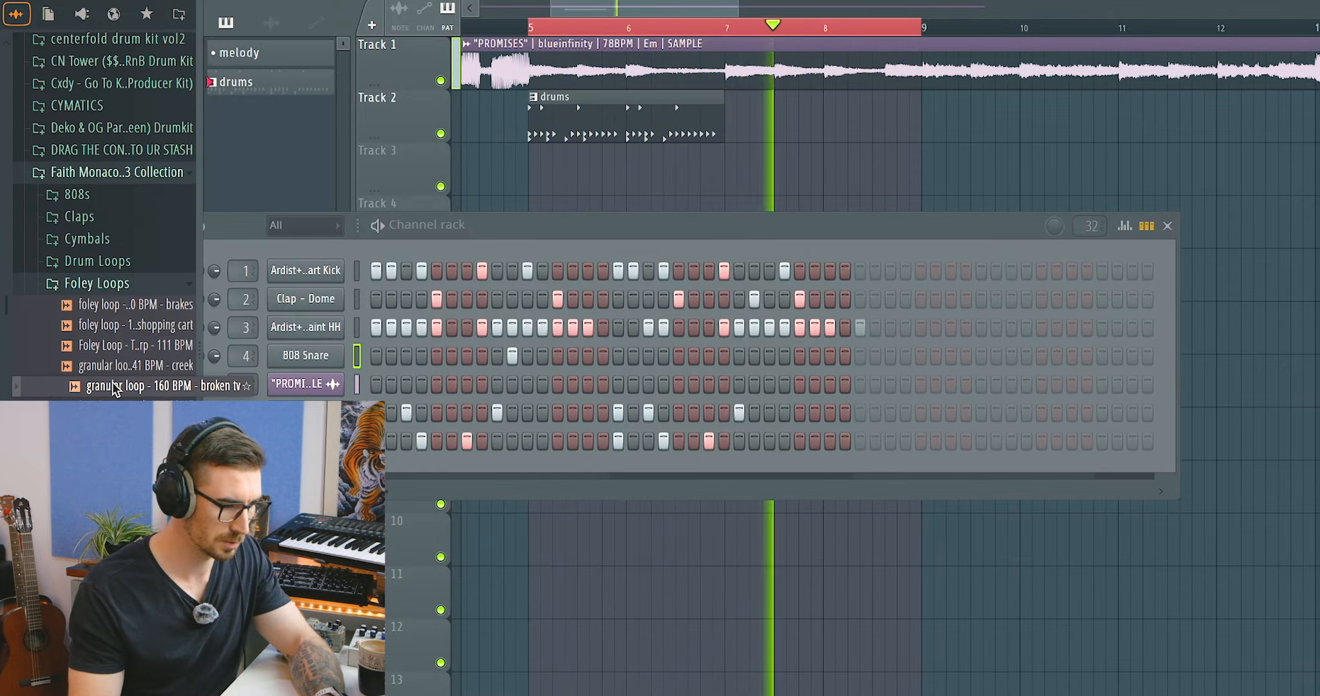
Add the 160 BPM broken tv granular loop as a new channel and give it a long F#5 note at the pattern's start
drag(113, 386, 301, 481)
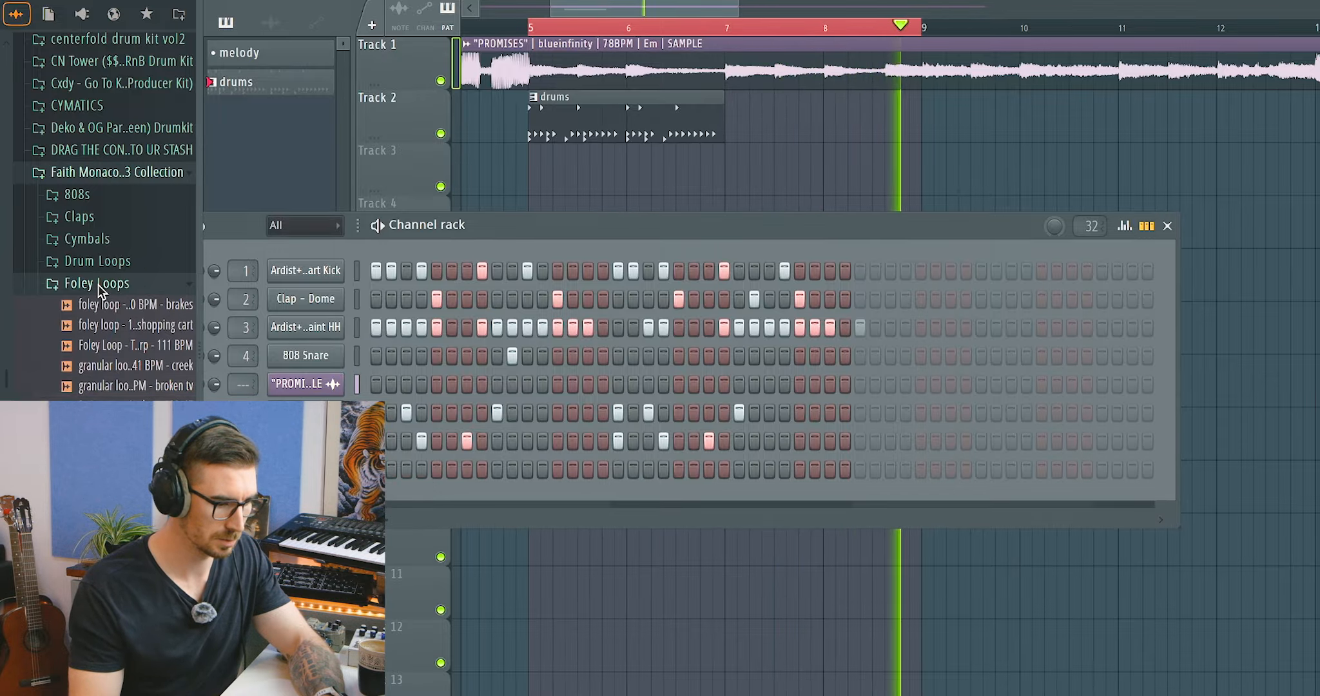
click(102, 285)
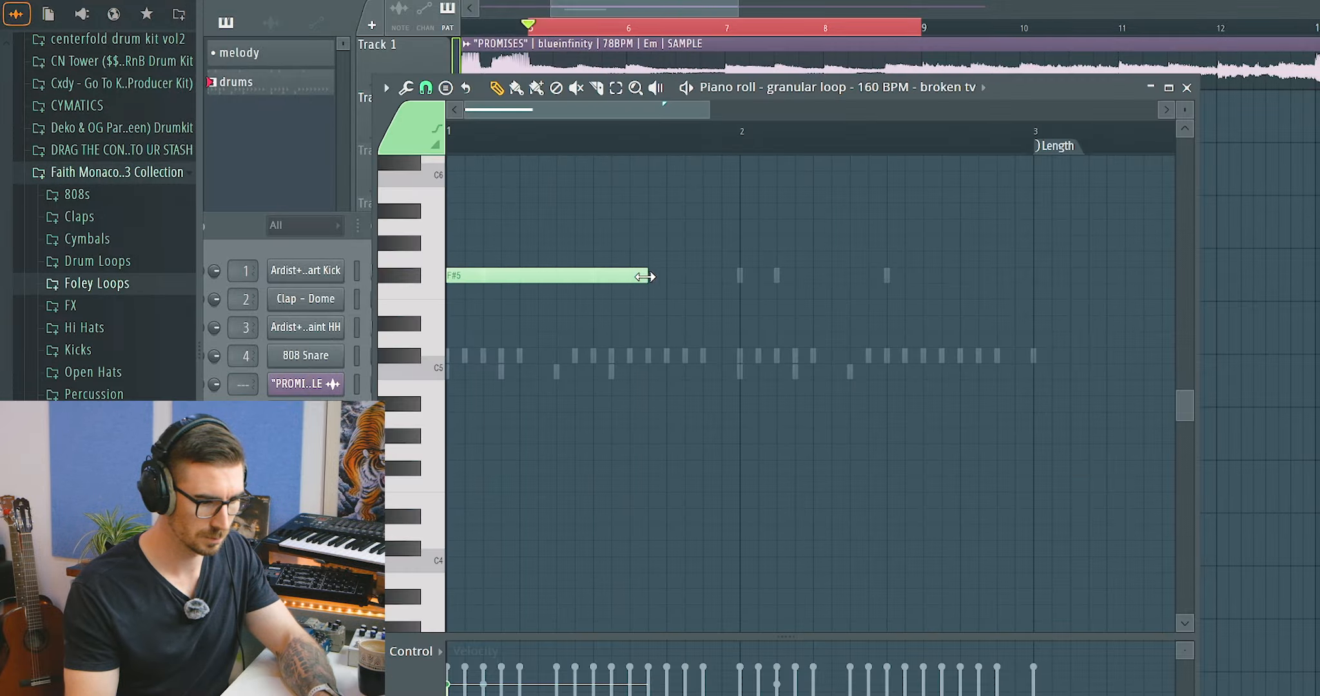
key(space)
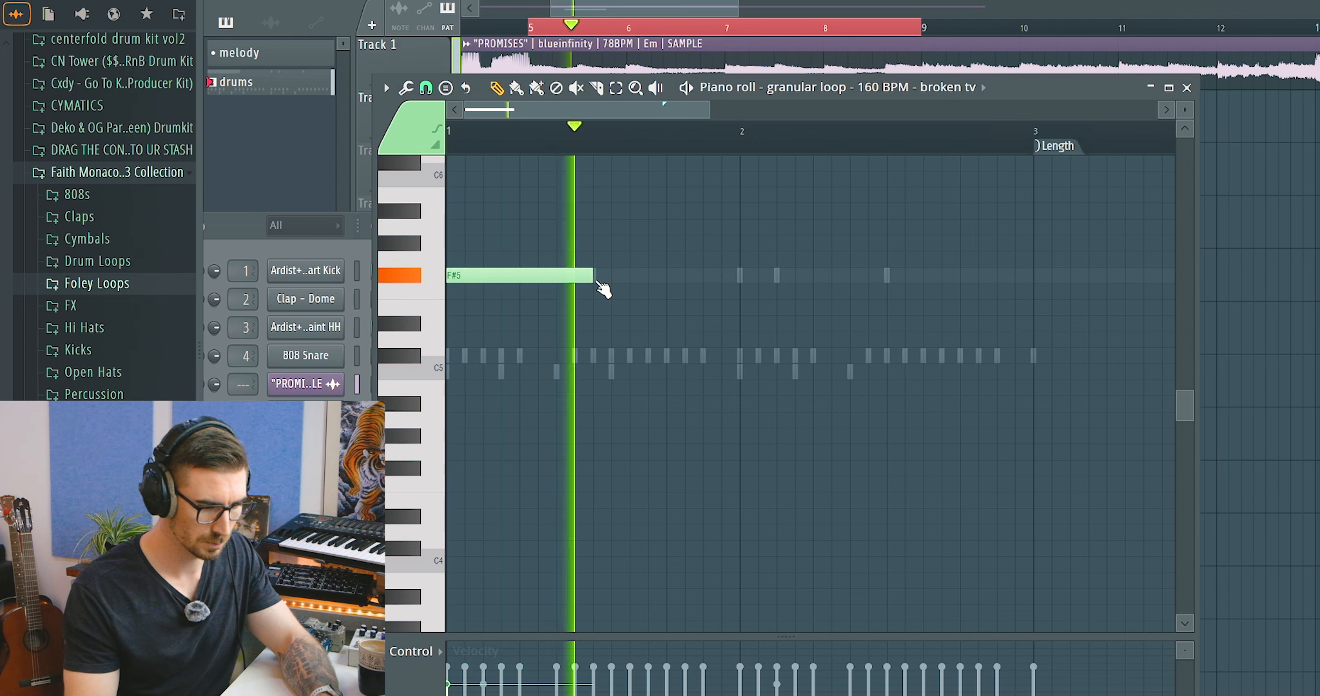
key(space)
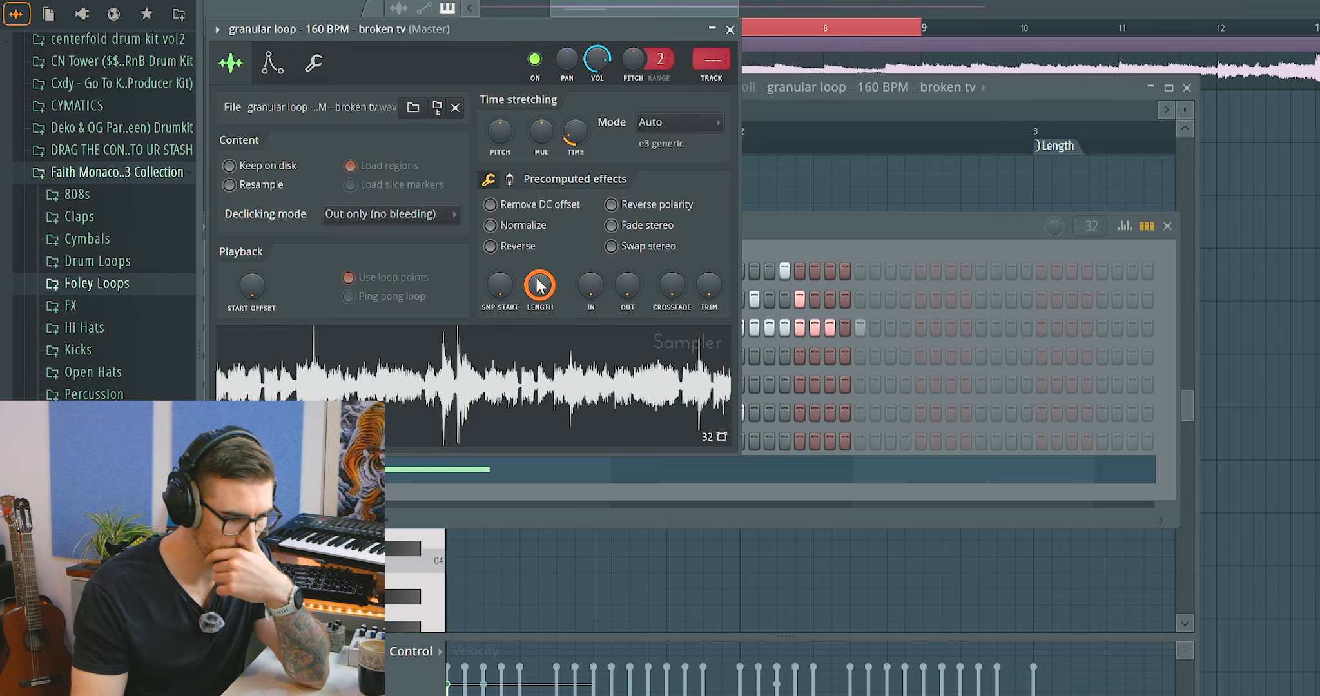
Shape the broken tv loop's volume envelope with a gradual attack, a short hold and no decay, sustain or release
click(272, 63)
drag(390, 236, 395, 242)
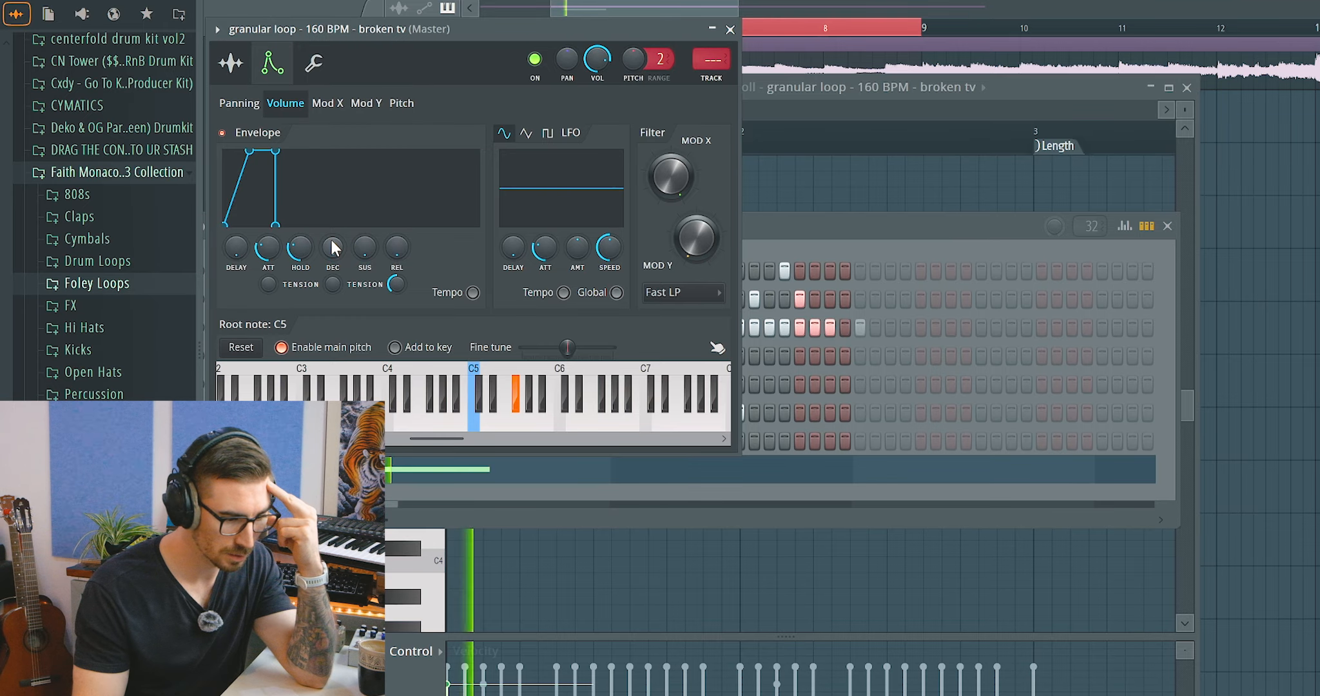
key(space)
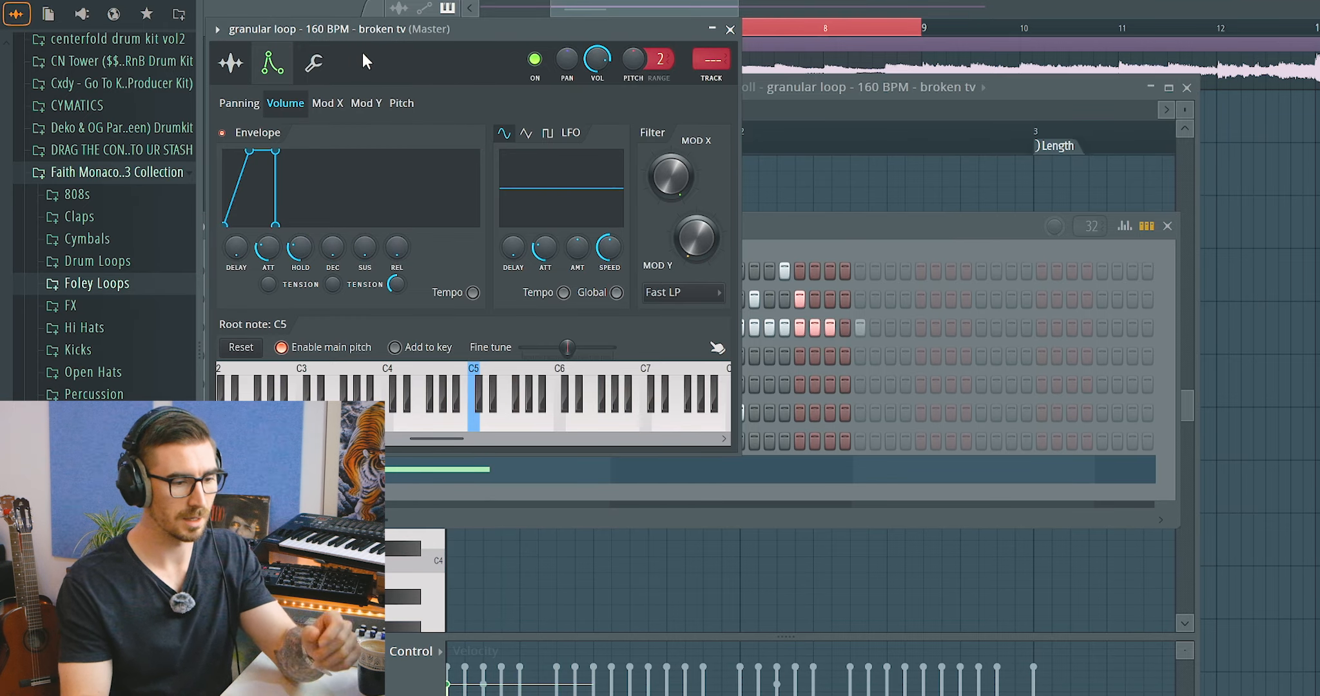
click(730, 30)
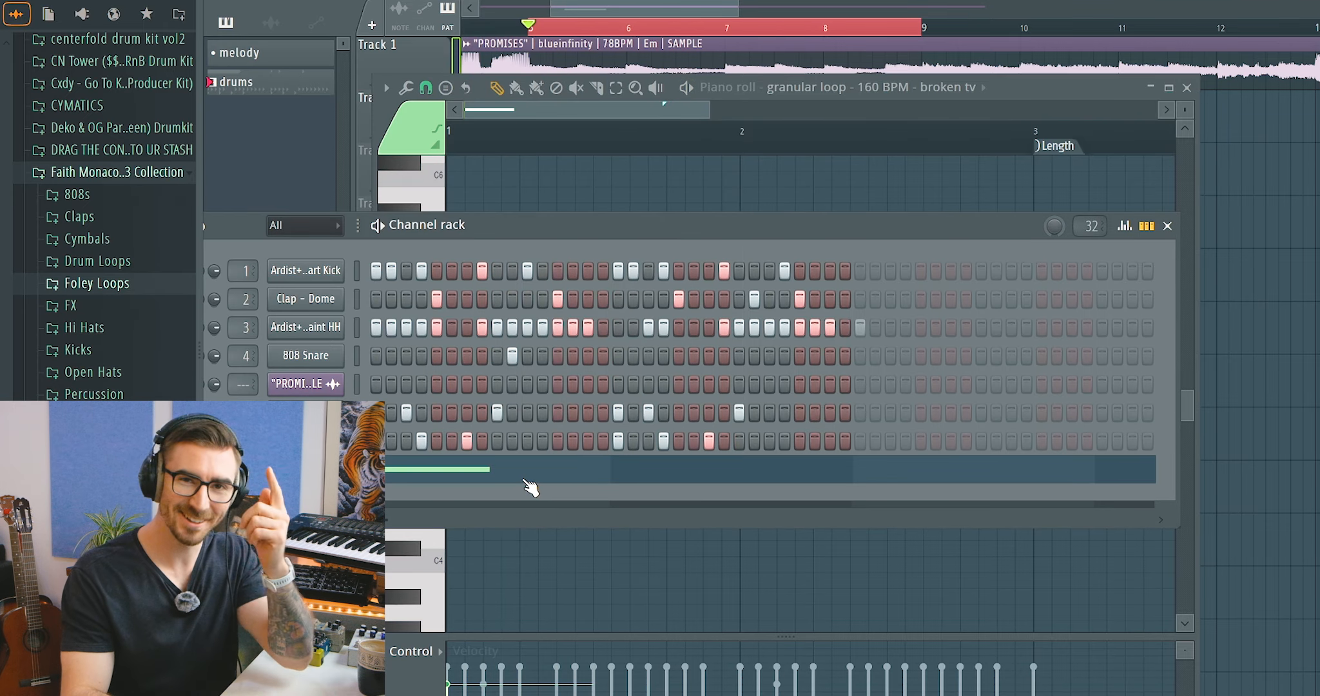
click(306, 469)
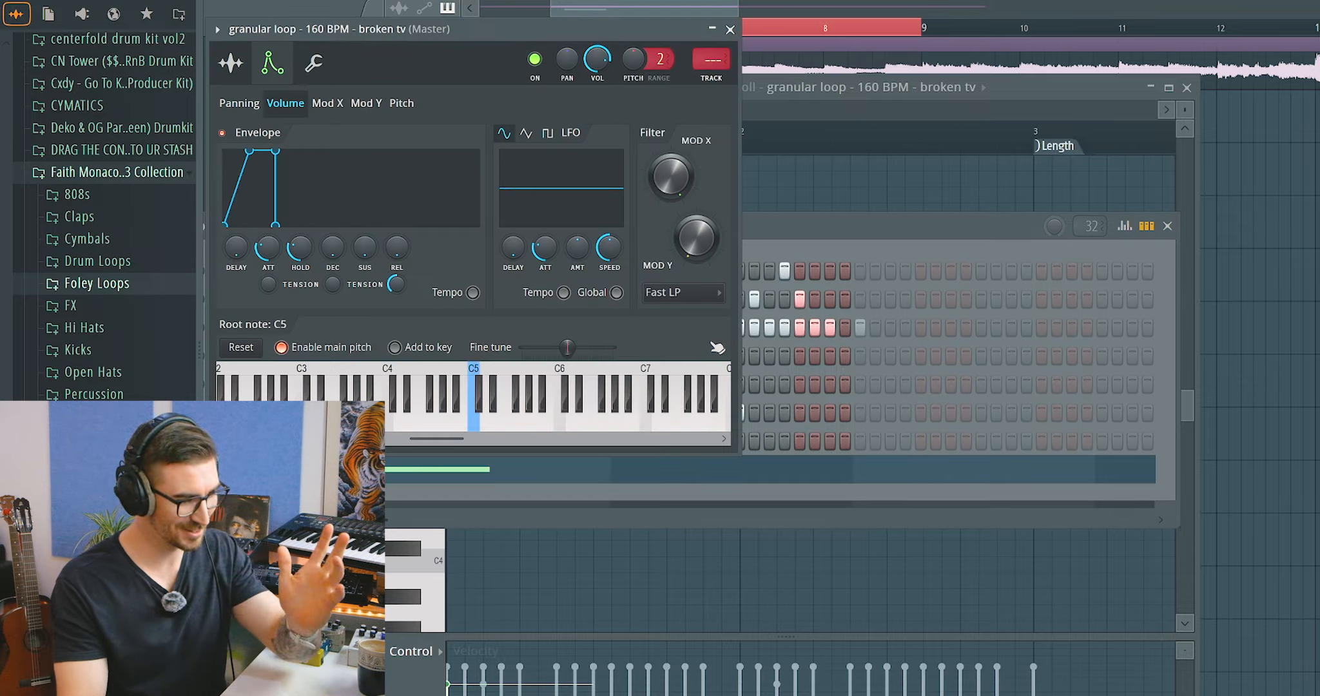
click(730, 29)
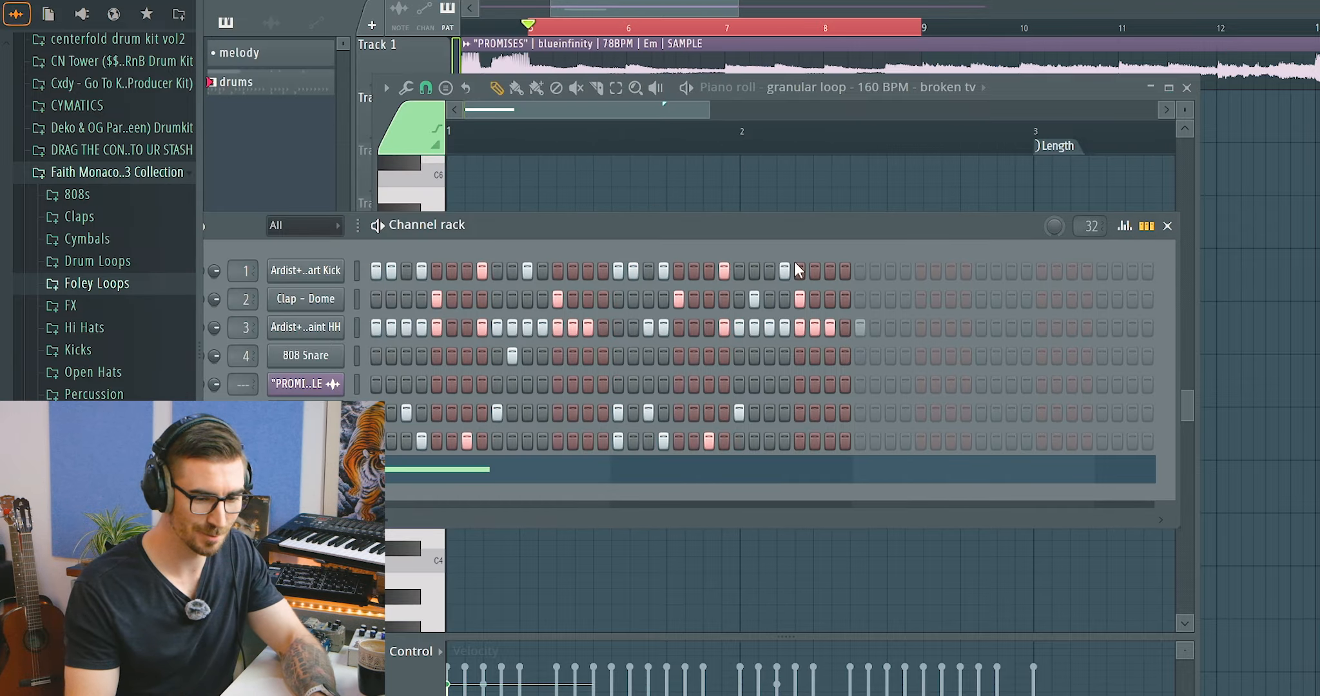
Arrange the broken tv loop's F#5 notes as one six-step note on step 1 plus shorter notes on steps 9, 11, 25, 27 and 29
key(F6)
key(space)
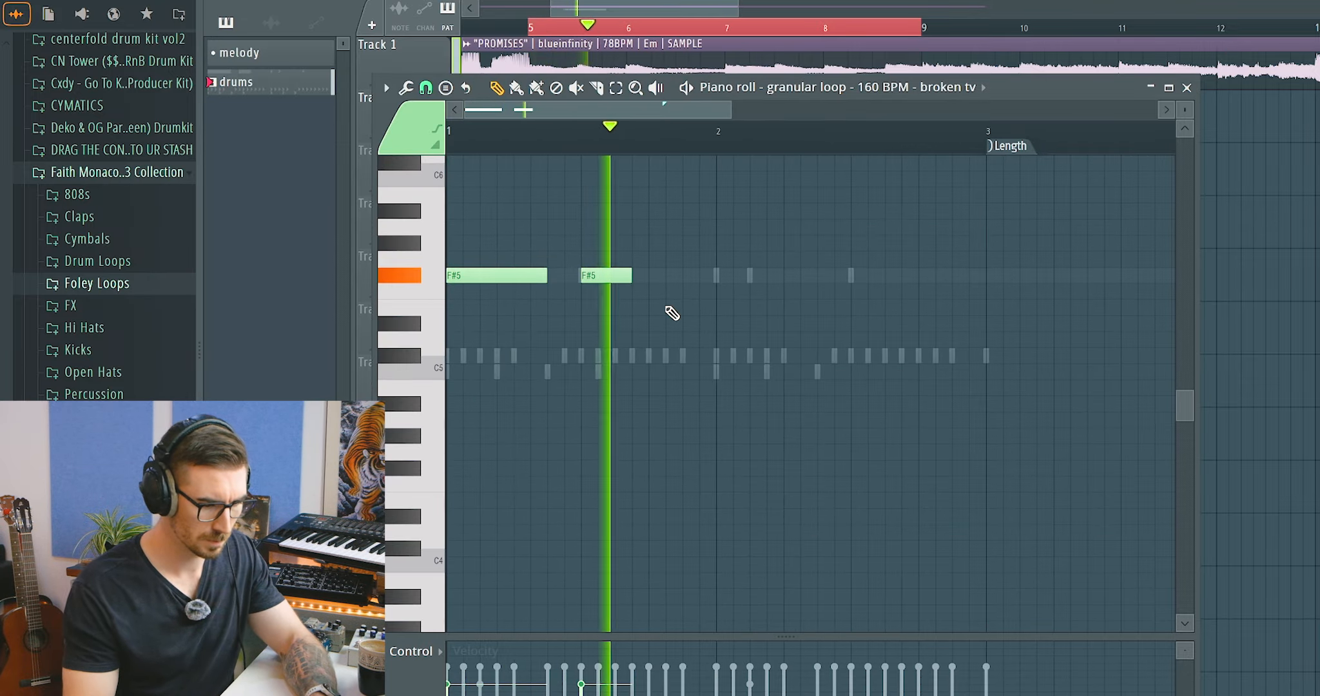
key(space)
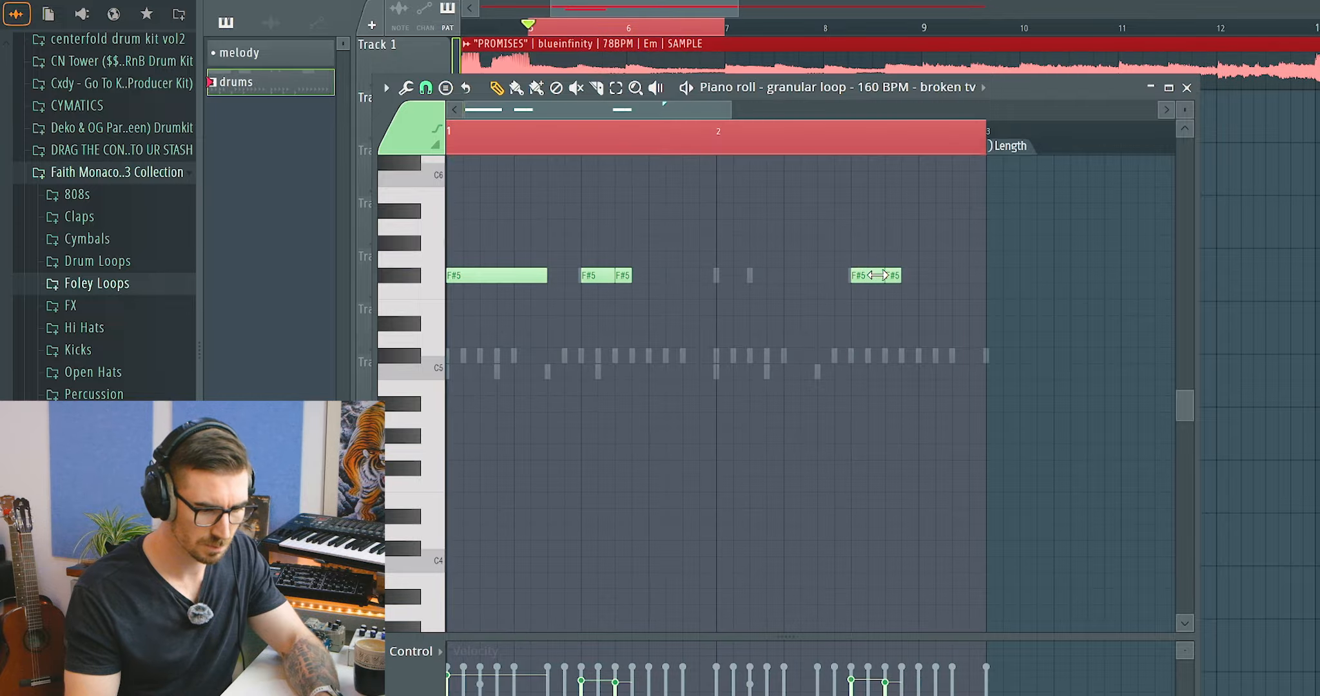
key(space)
drag(878, 278, 867, 279)
click(930, 276)
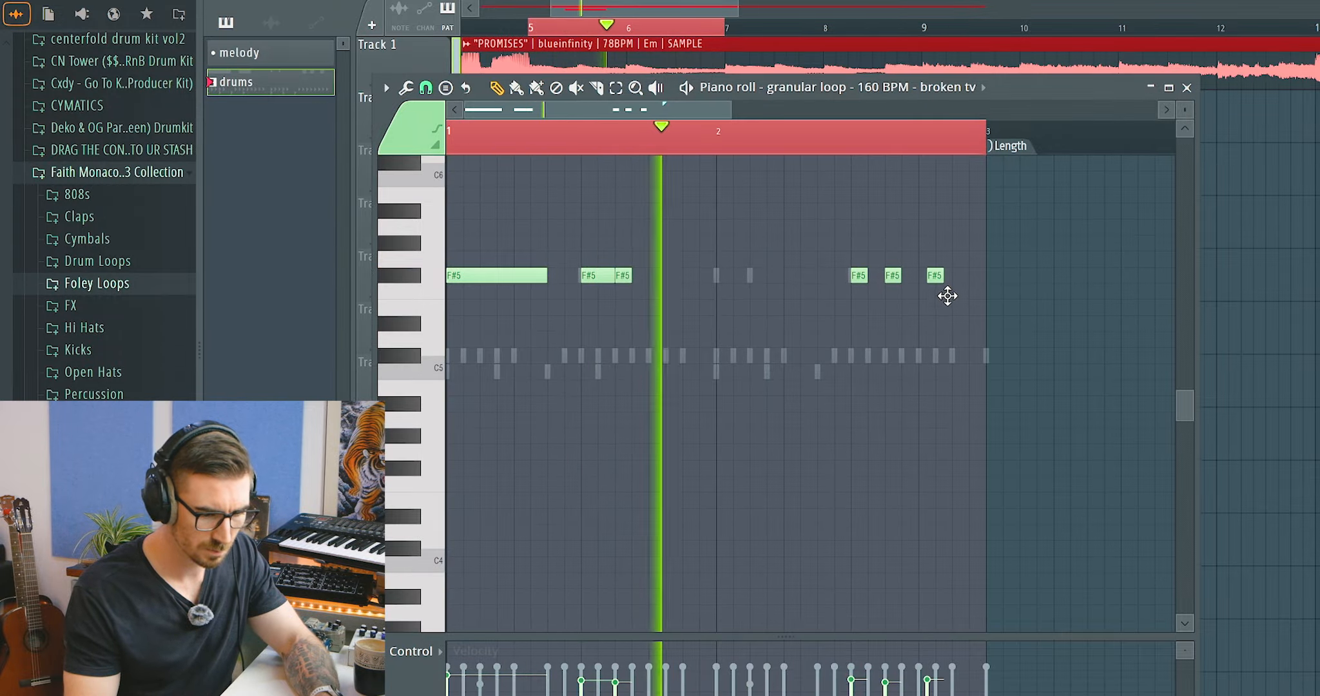
drag(935, 275, 927, 276)
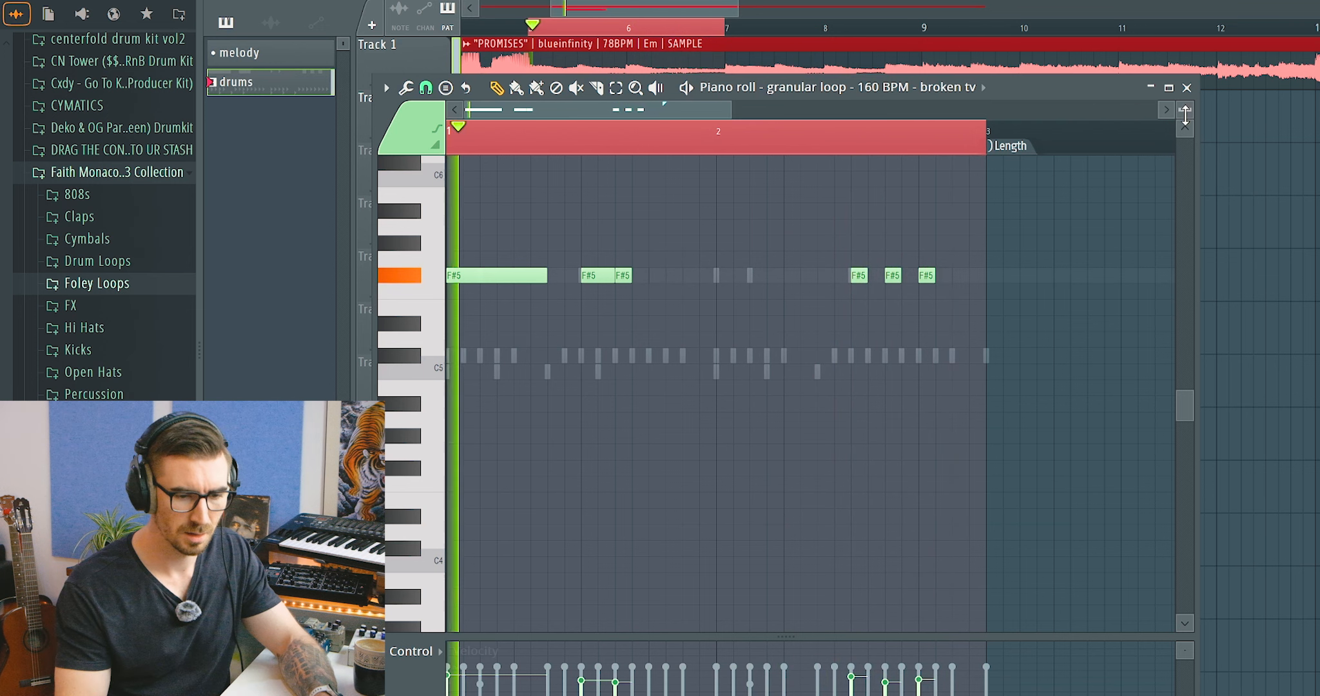
click(1187, 87)
key(F6)
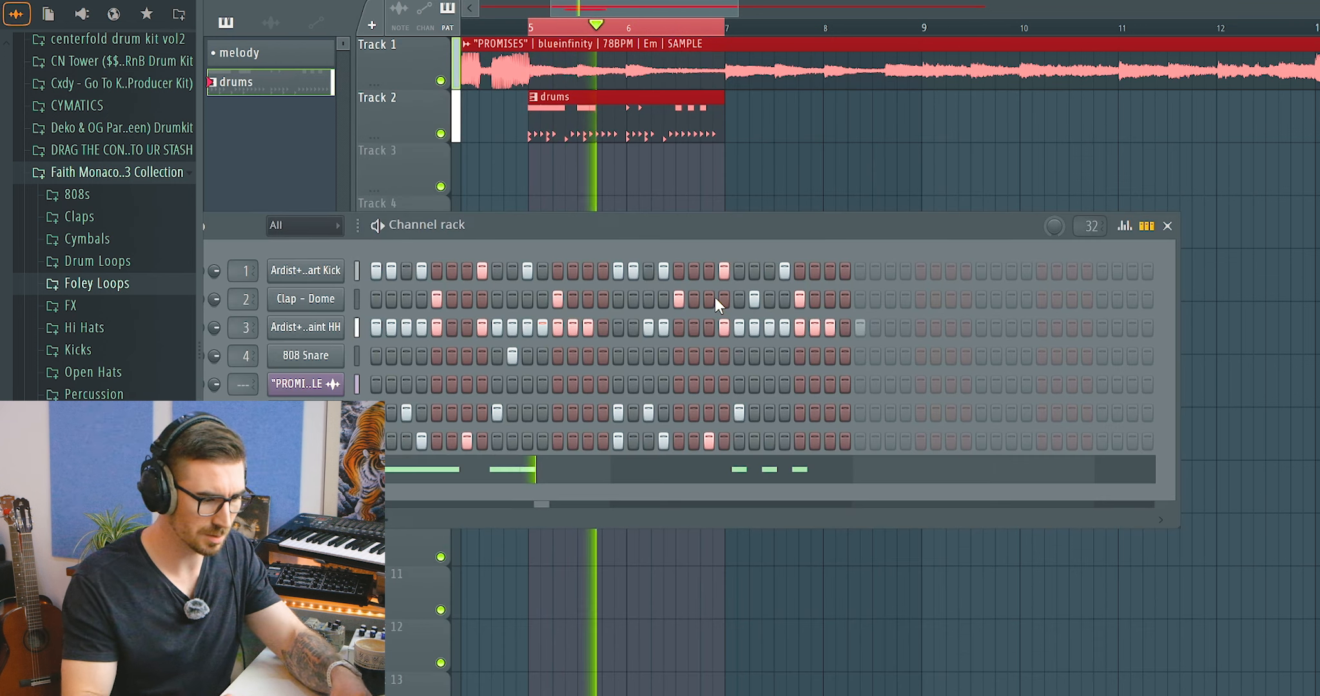
Add FX - Cortex from the FX folder as a new channel and draw an F#4 note at the start of the pattern
click(97, 304)
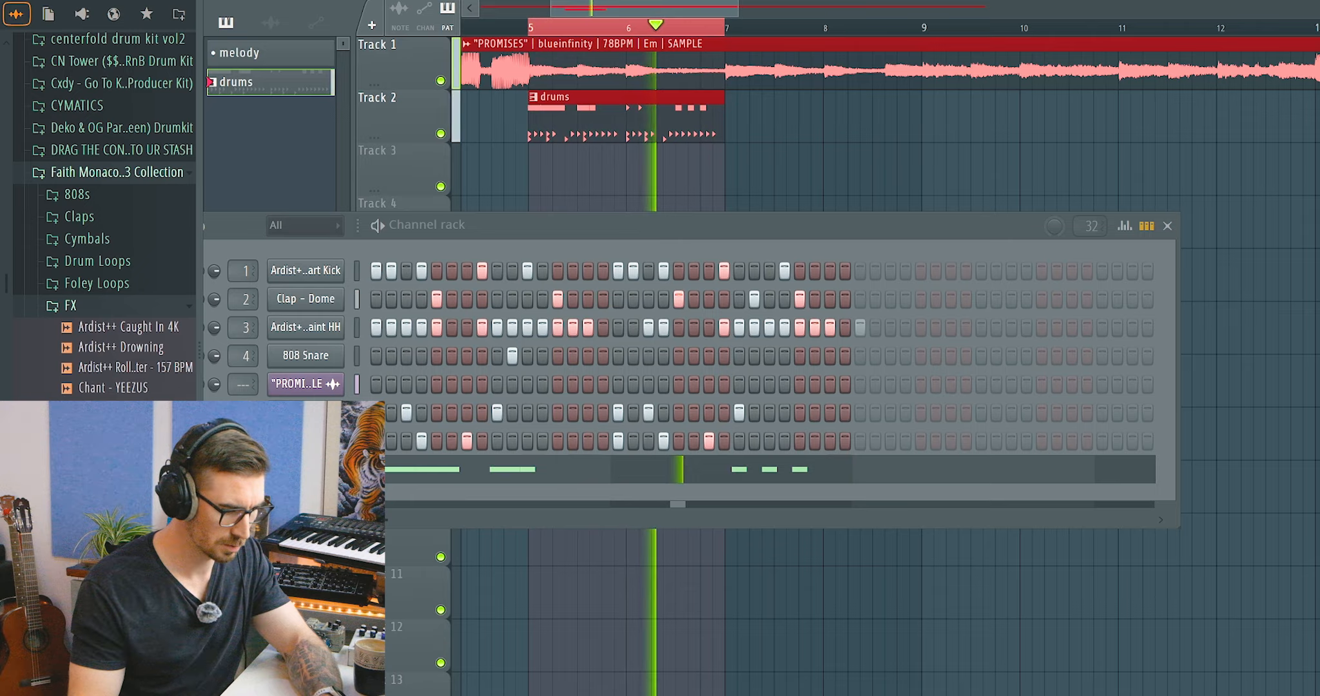
drag(110, 490, 305, 493)
key(space)
click(305, 498)
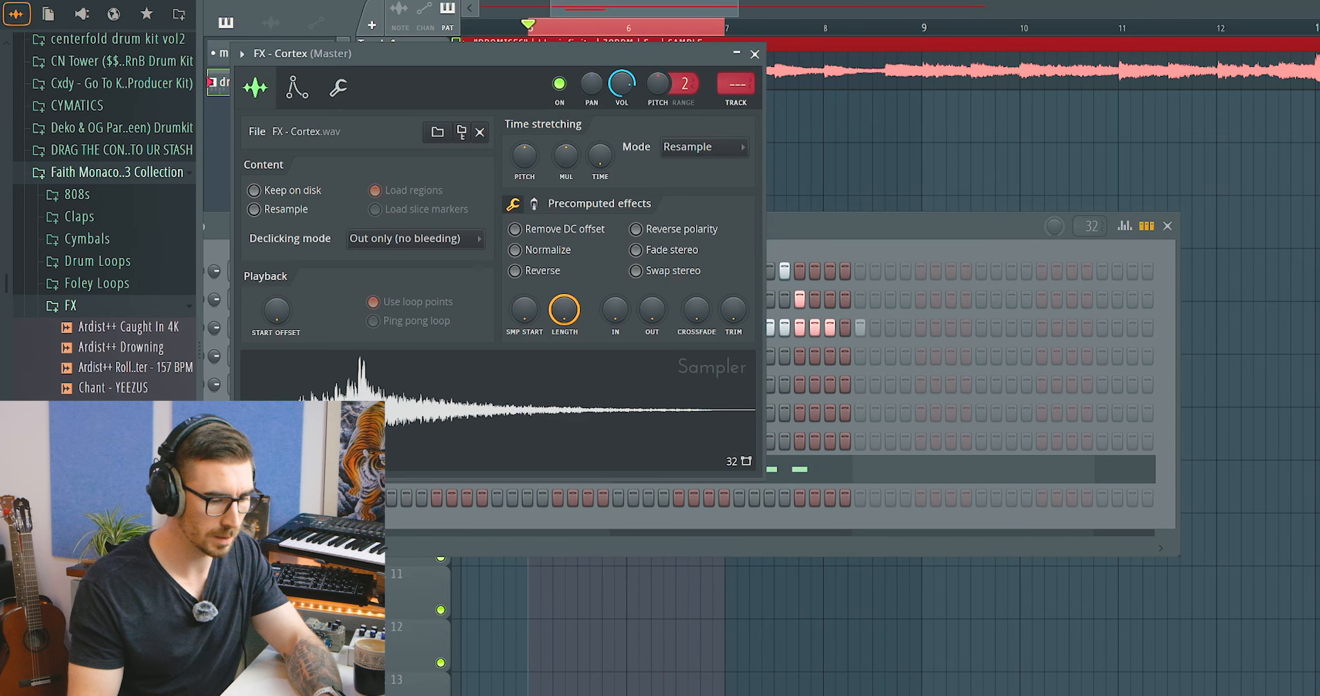
key(F7)
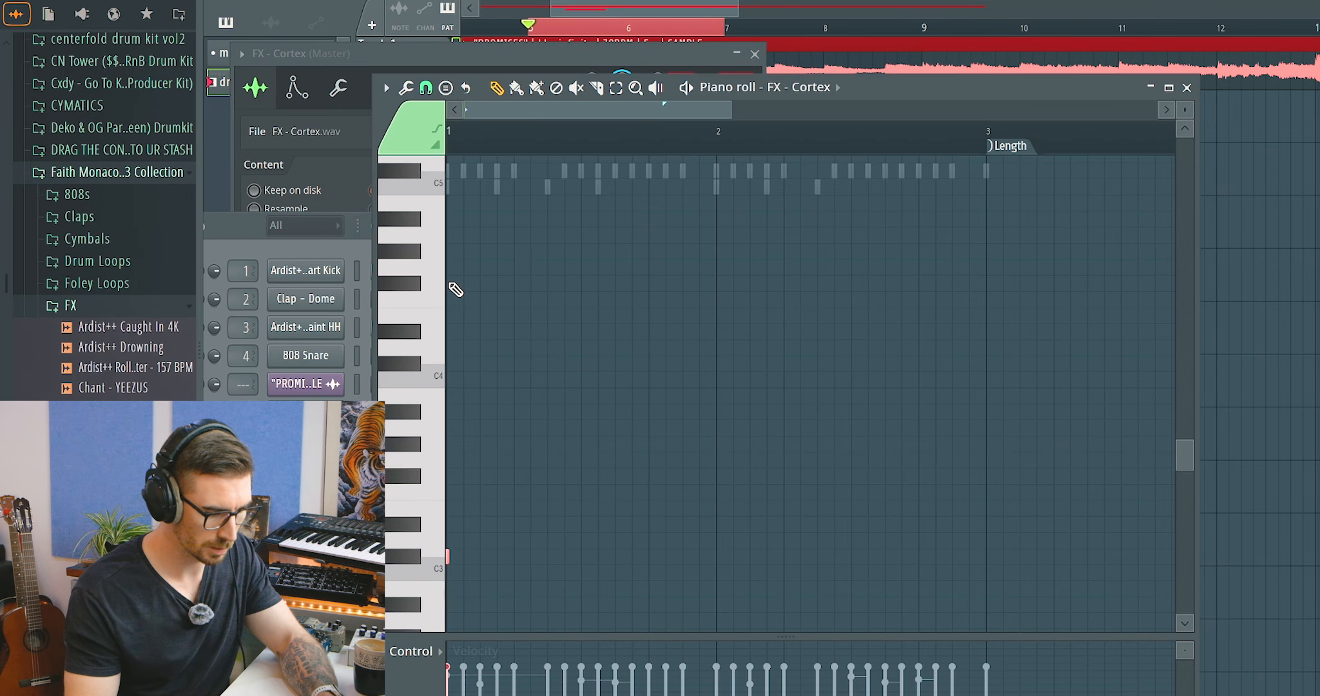
key(space)
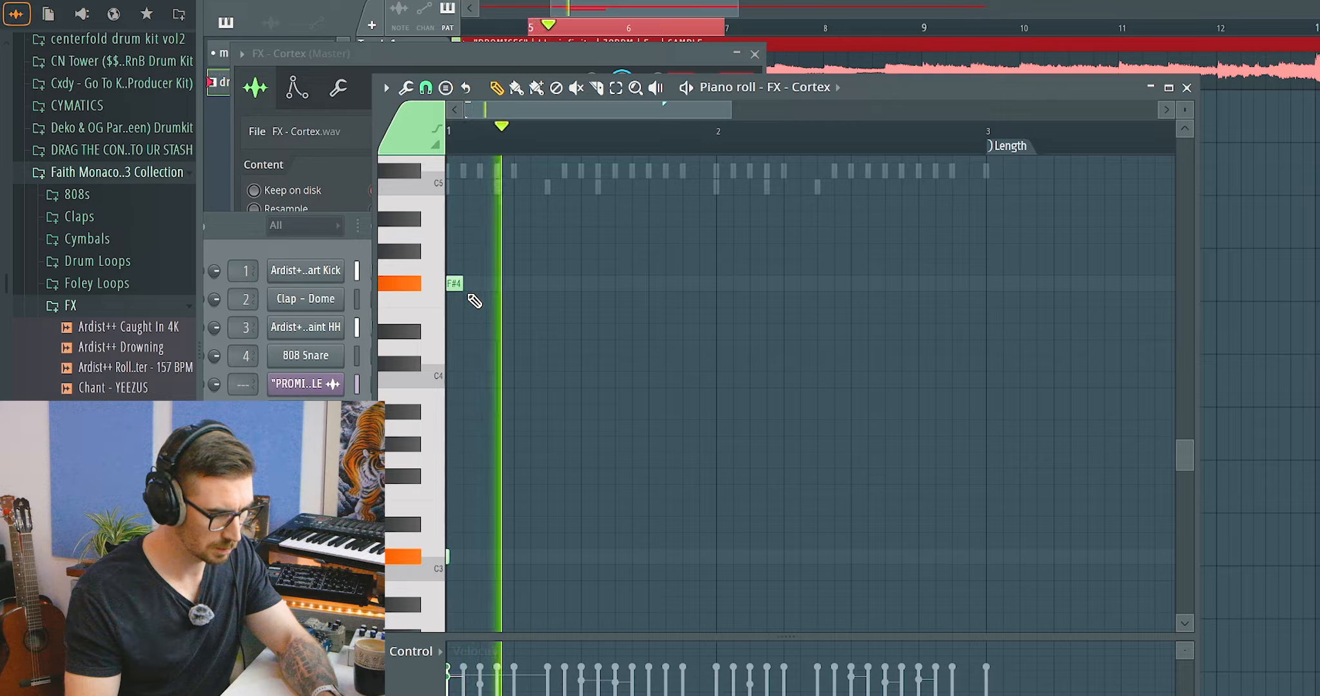
key(space)
click(1188, 88)
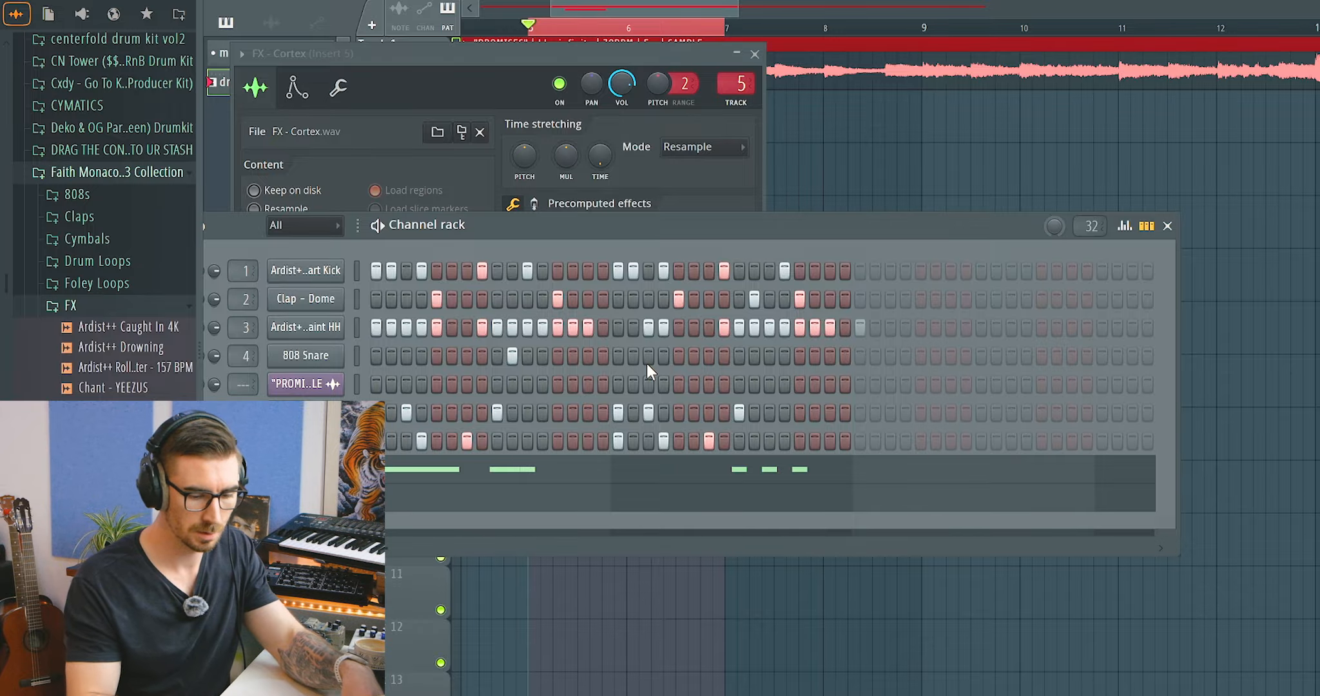
Load Fruity Delay 3 into the first effect slot of mixer Insert 5 for FX - Cortex
key(F9)
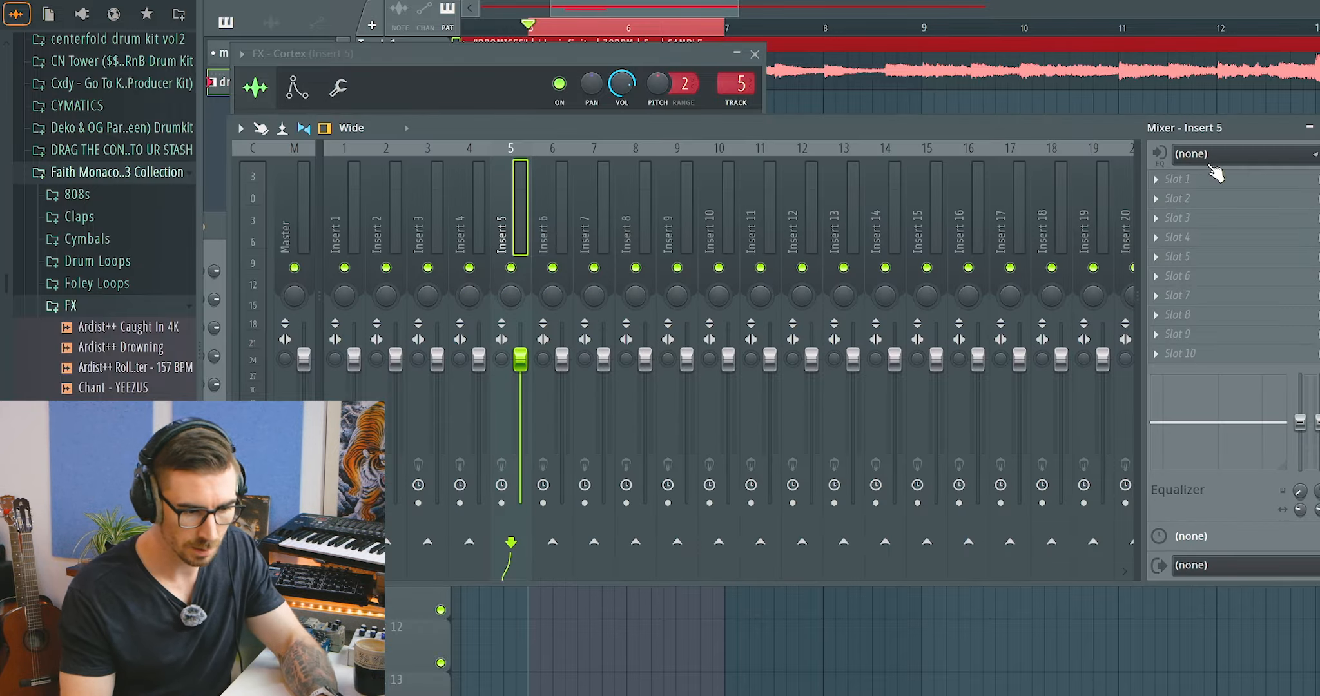
click(1162, 178)
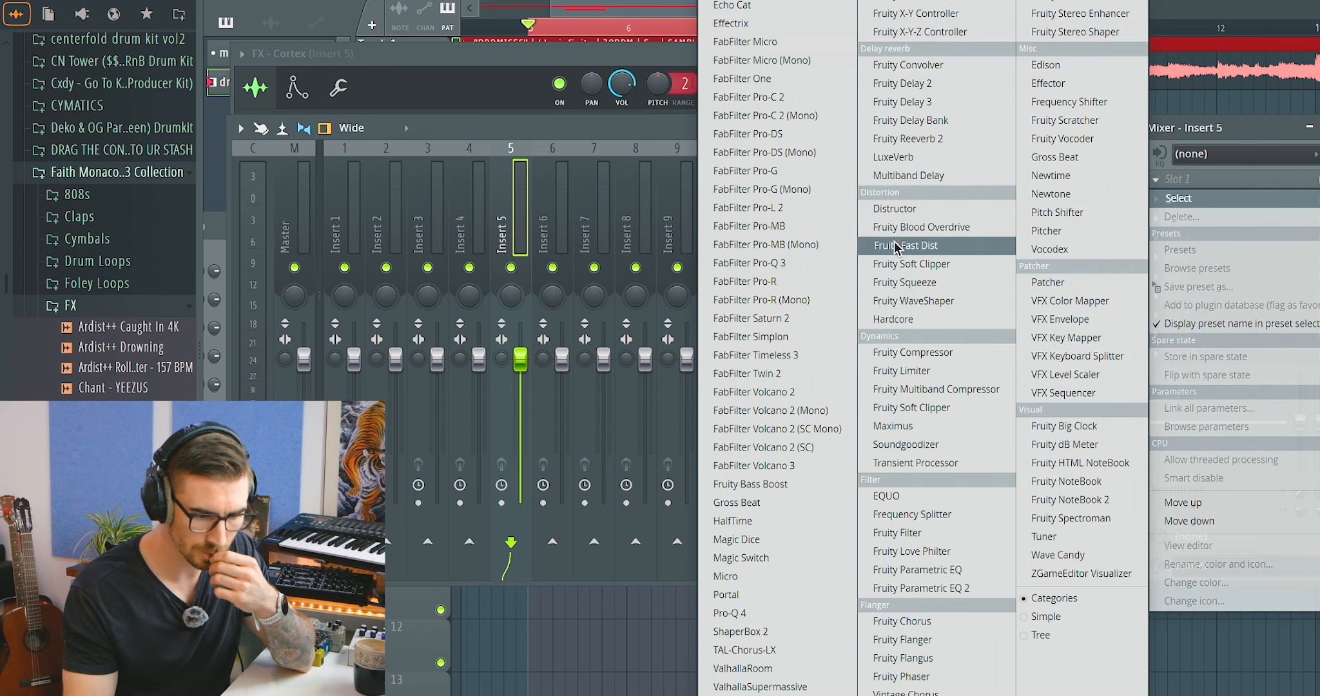
click(911, 102)
Add Pro-Q 4 in Insert 5's second slot, set a 30 dB/oct low cut at about 363 Hz, and pull a mid-range band slightly down
click(1171, 199)
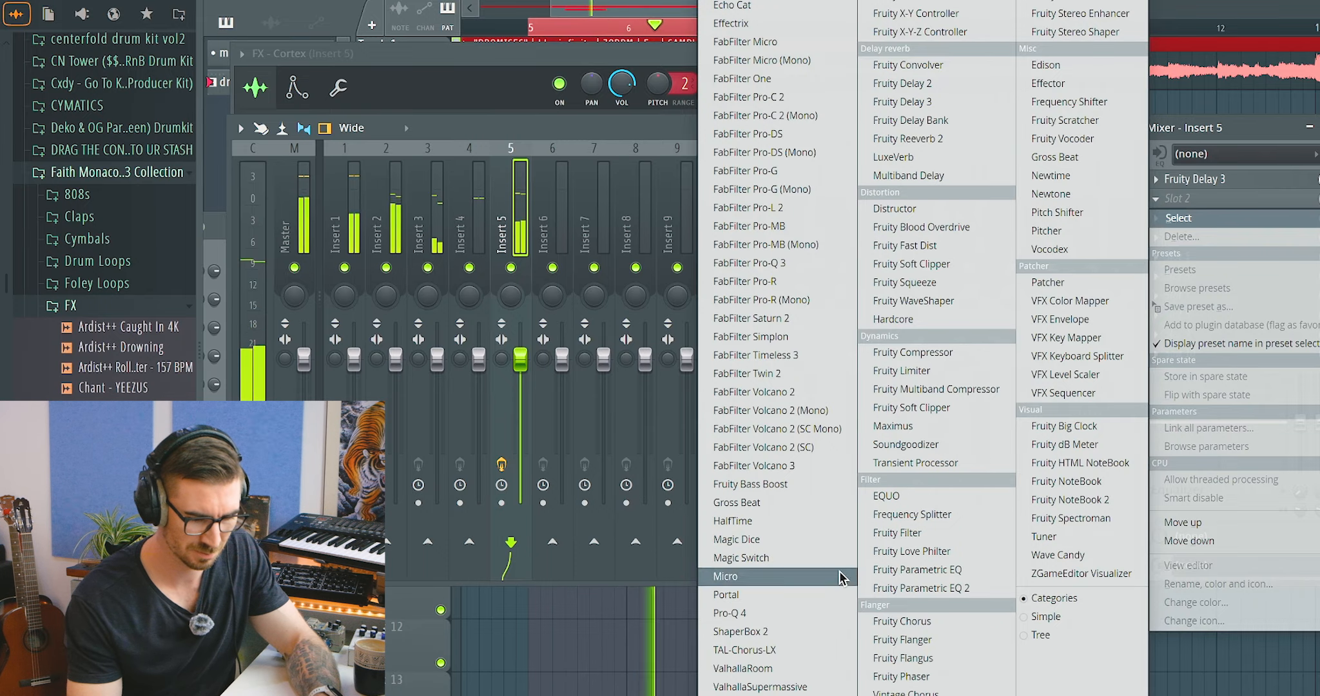
key(Return)
drag(165, 265, 521, 273)
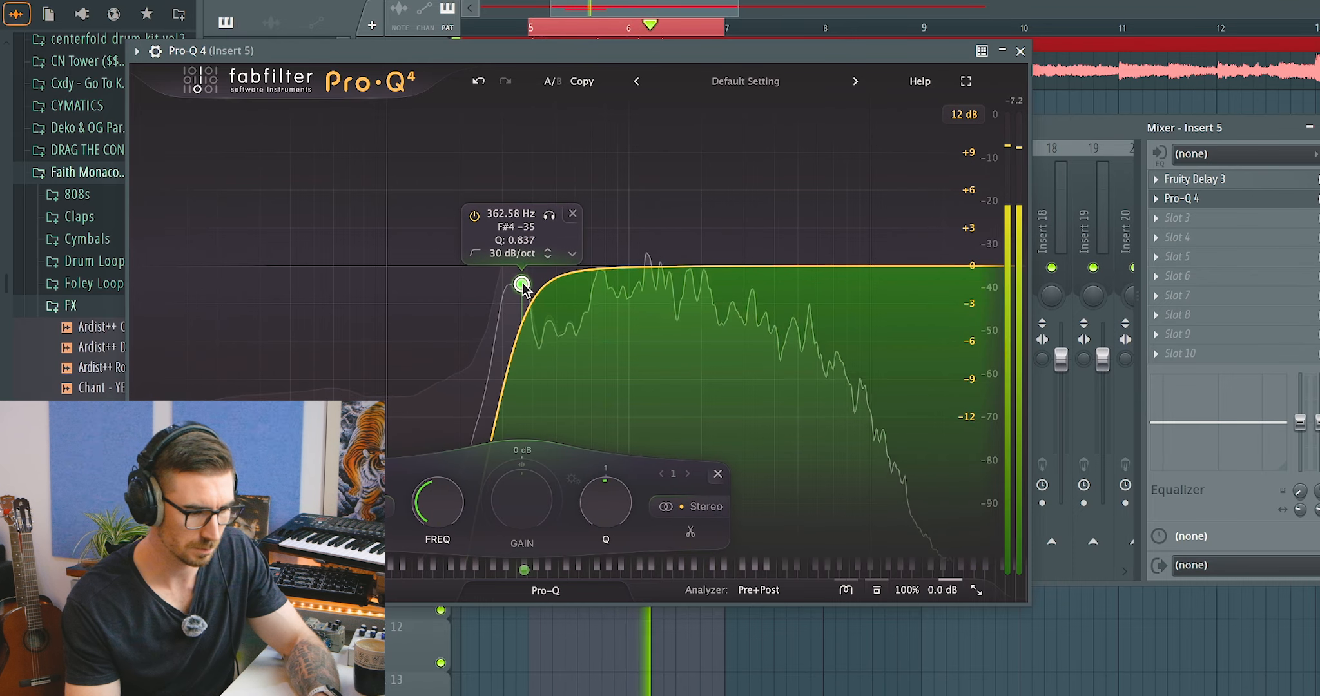
click(653, 278)
drag(651, 287, 689, 298)
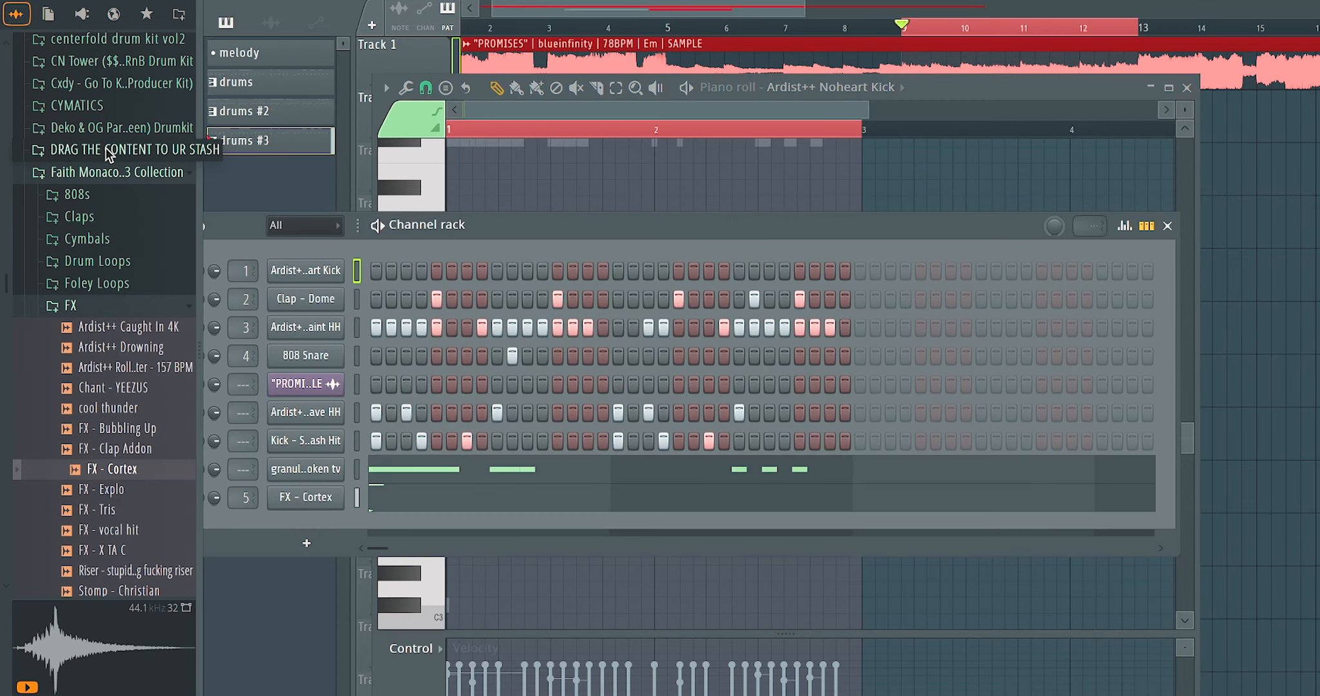
Open the 808s folder of the Maxeyy Stash V9 Drum Kit in the sample browser
click(110, 172)
scroll(115, 104, up, 4)
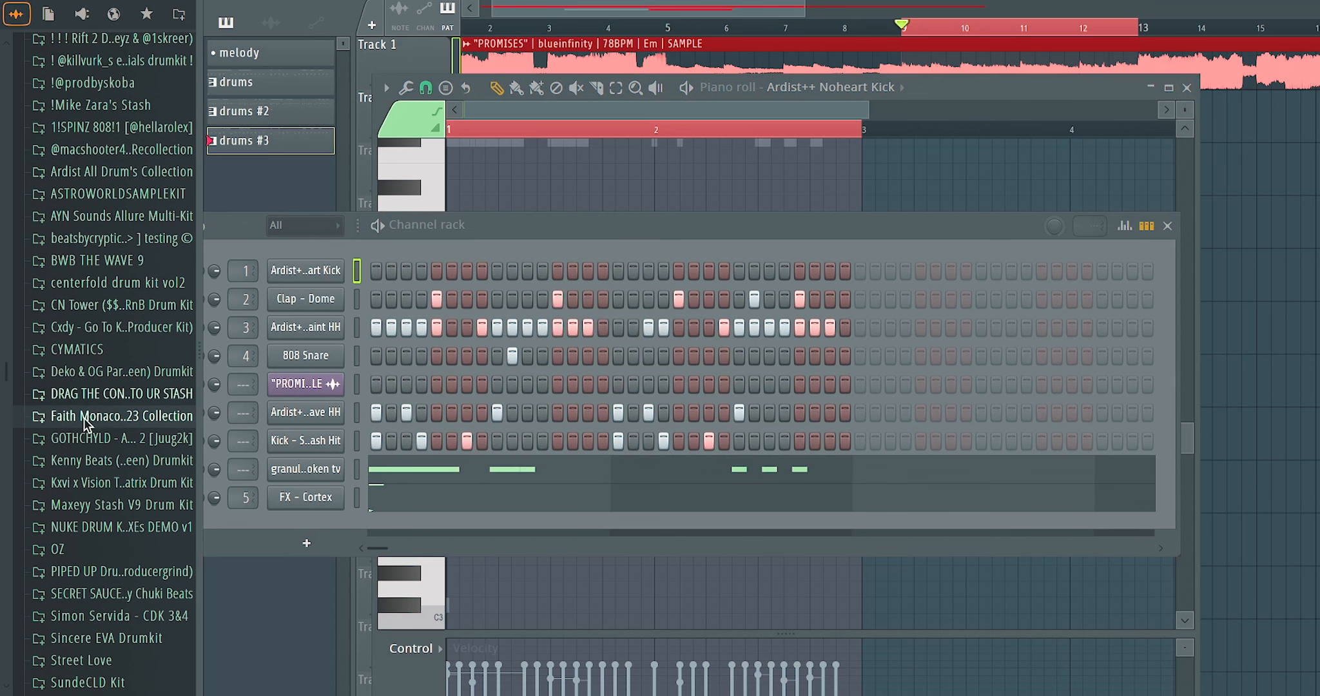
click(98, 509)
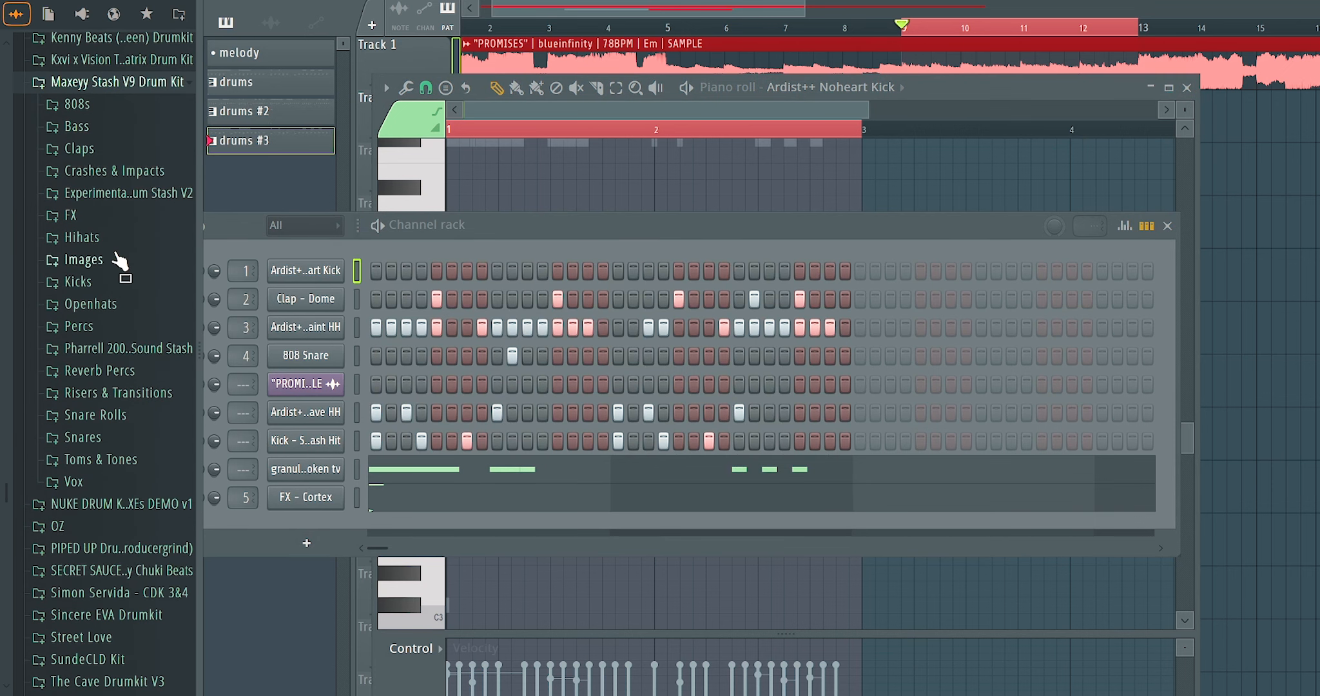
click(105, 102)
Audition 808 samples including Boot, Bnyx, CHAOS and Chains, and add 808 - Ceiling as a new channel
click(146, 249)
key(space)
click(147, 226)
click(147, 206)
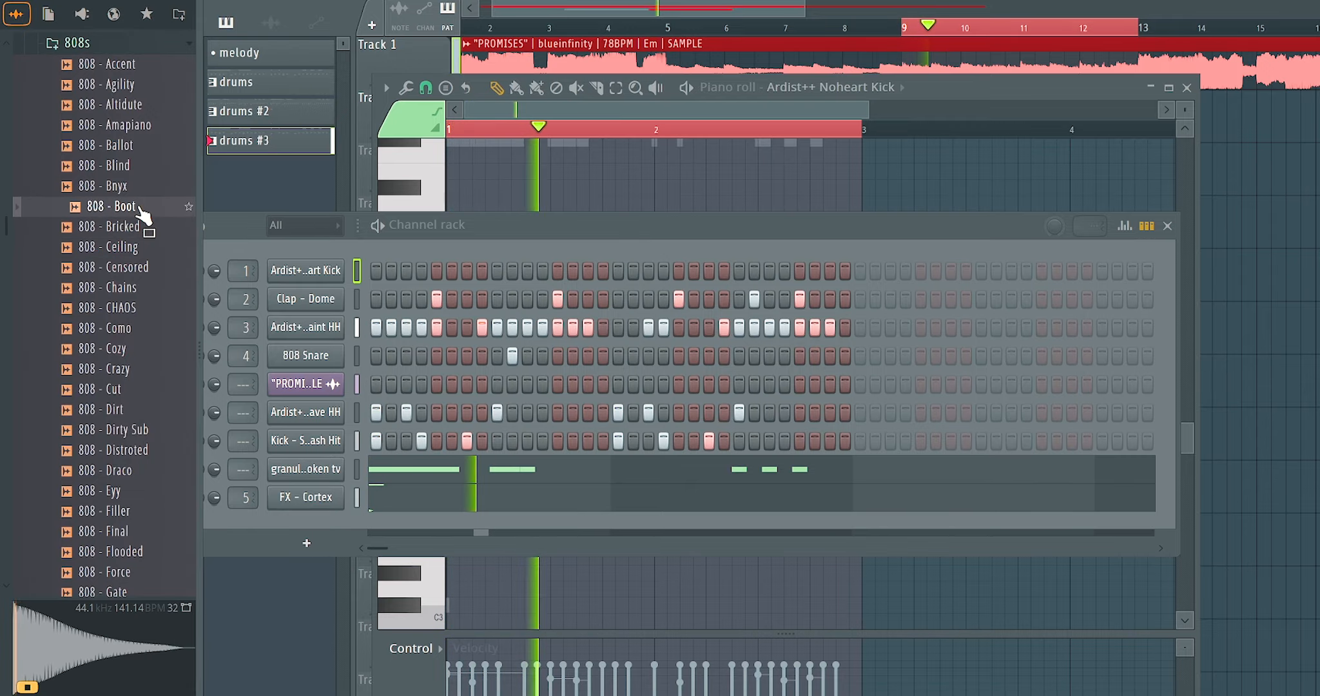
click(138, 187)
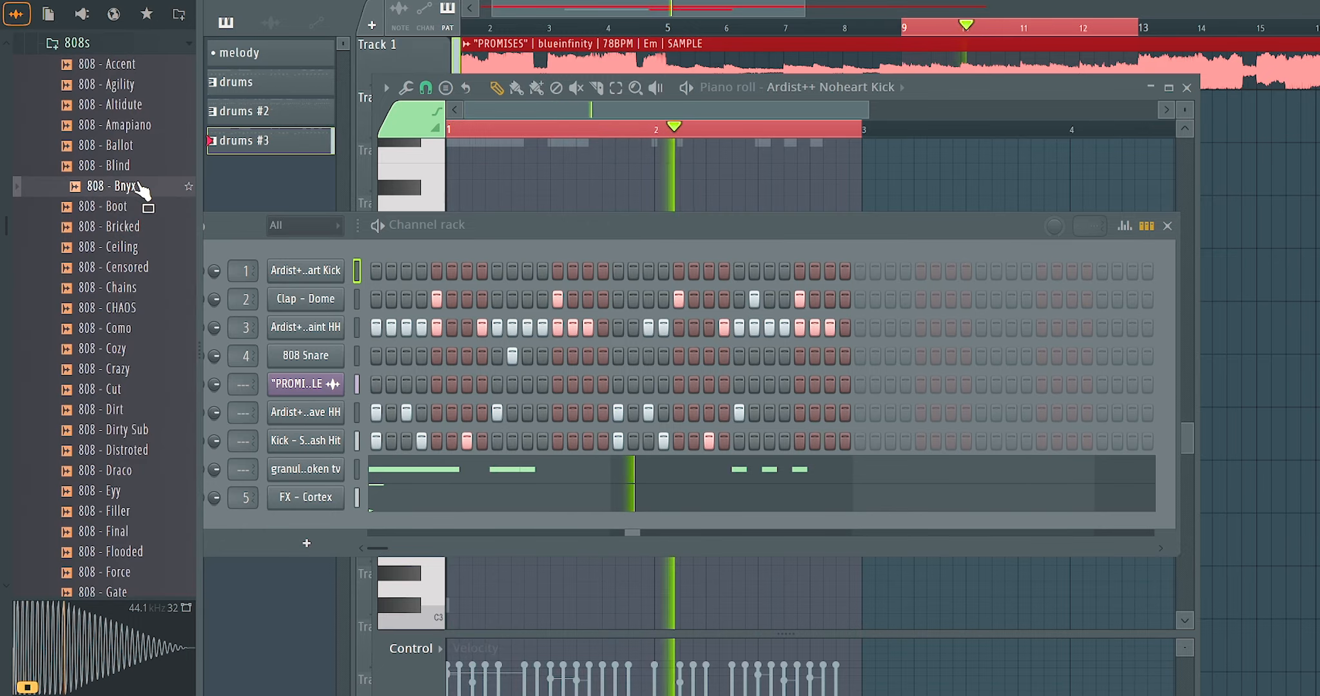
click(139, 304)
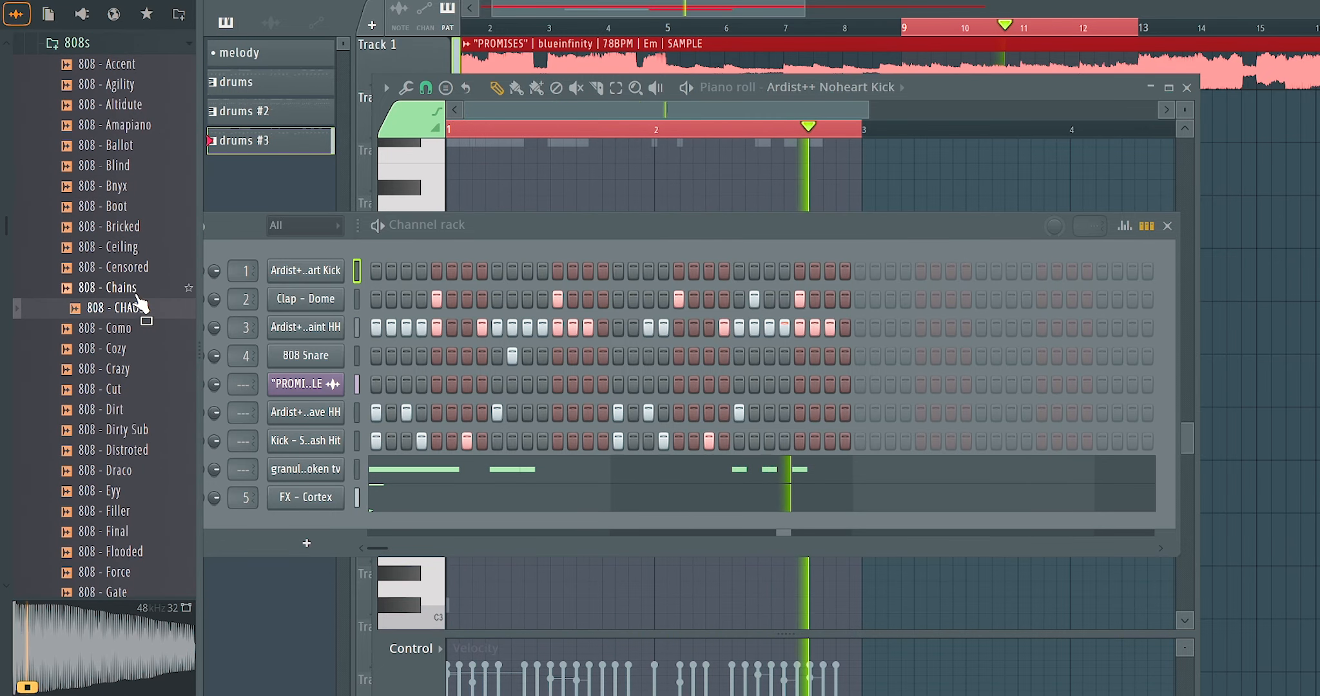
click(138, 287)
click(138, 269)
click(138, 287)
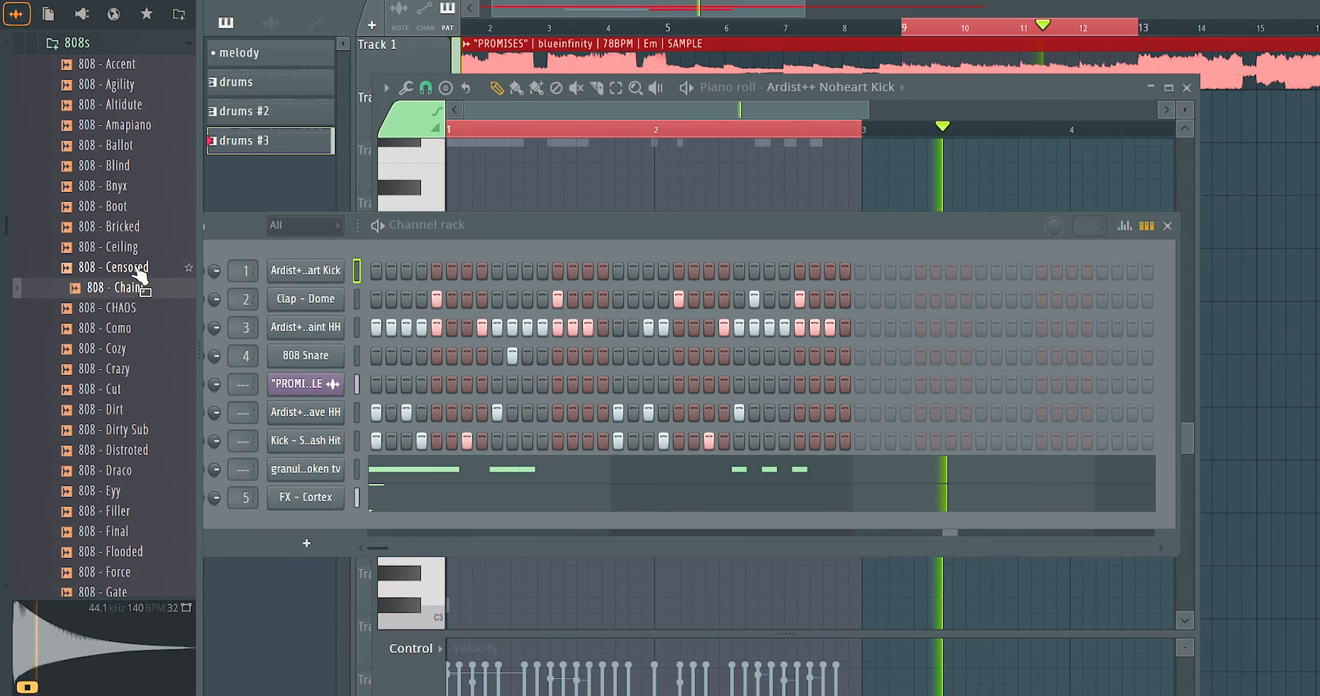
click(136, 270)
click(137, 250)
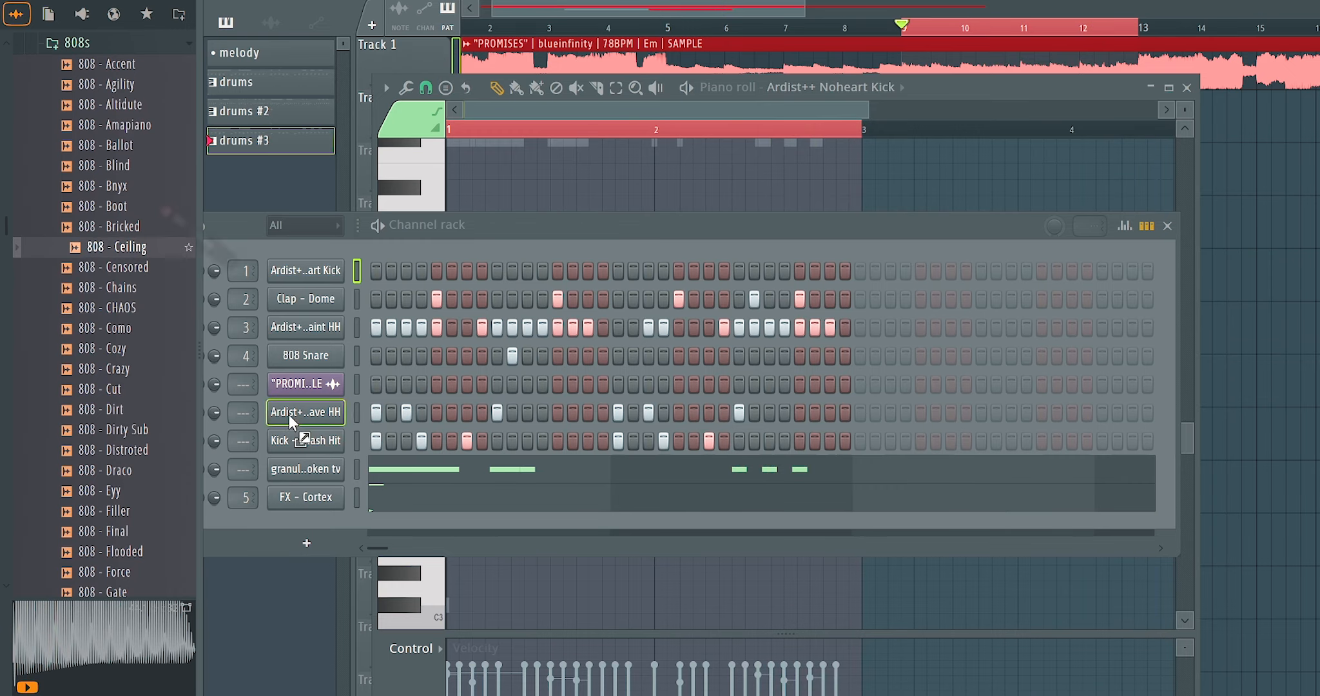
drag(330, 520, 331, 522)
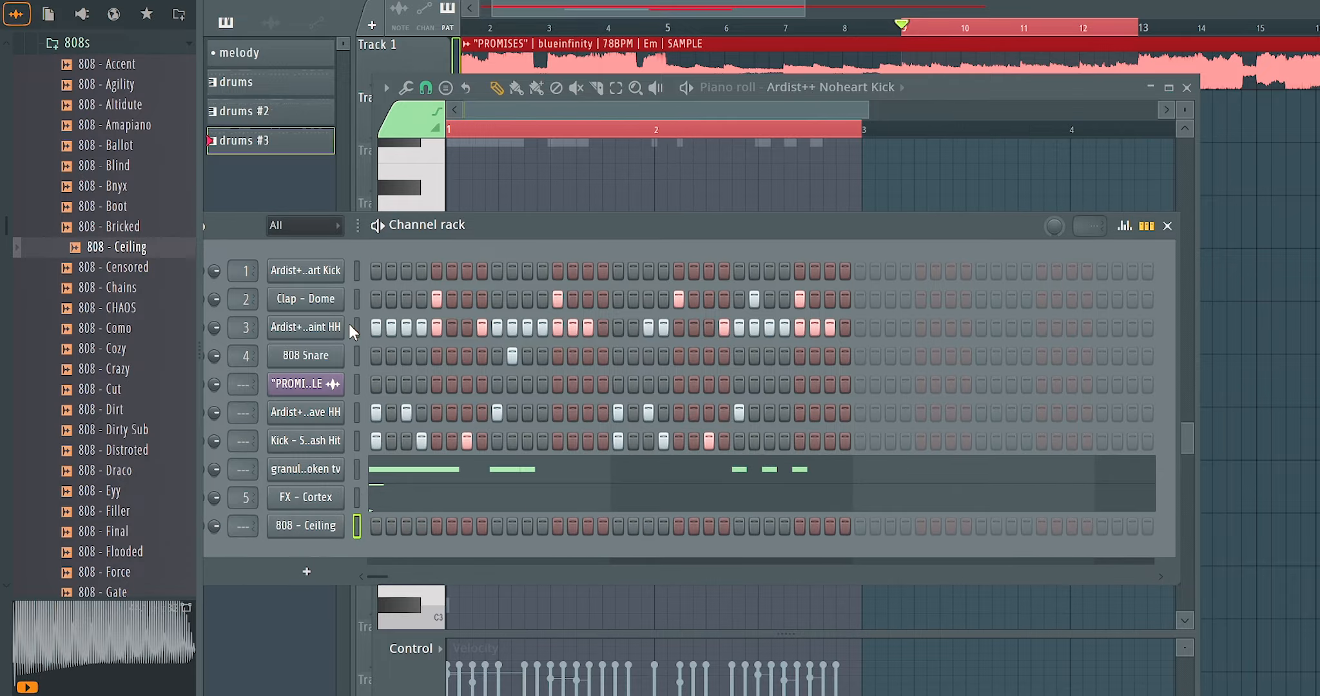
Enter 808 - Ceiling notes at E5 on step 1, B4 on step 7 and C5 on step 17
click(421, 524)
key(space)
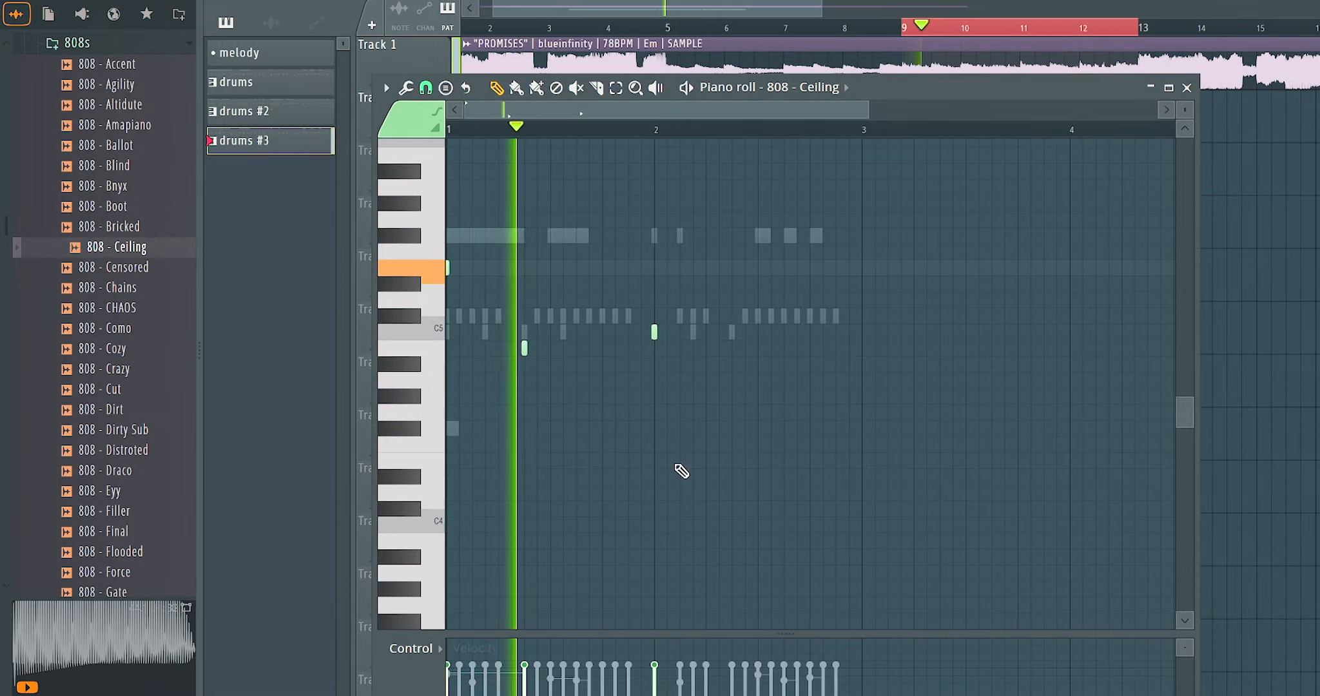
click(1187, 87)
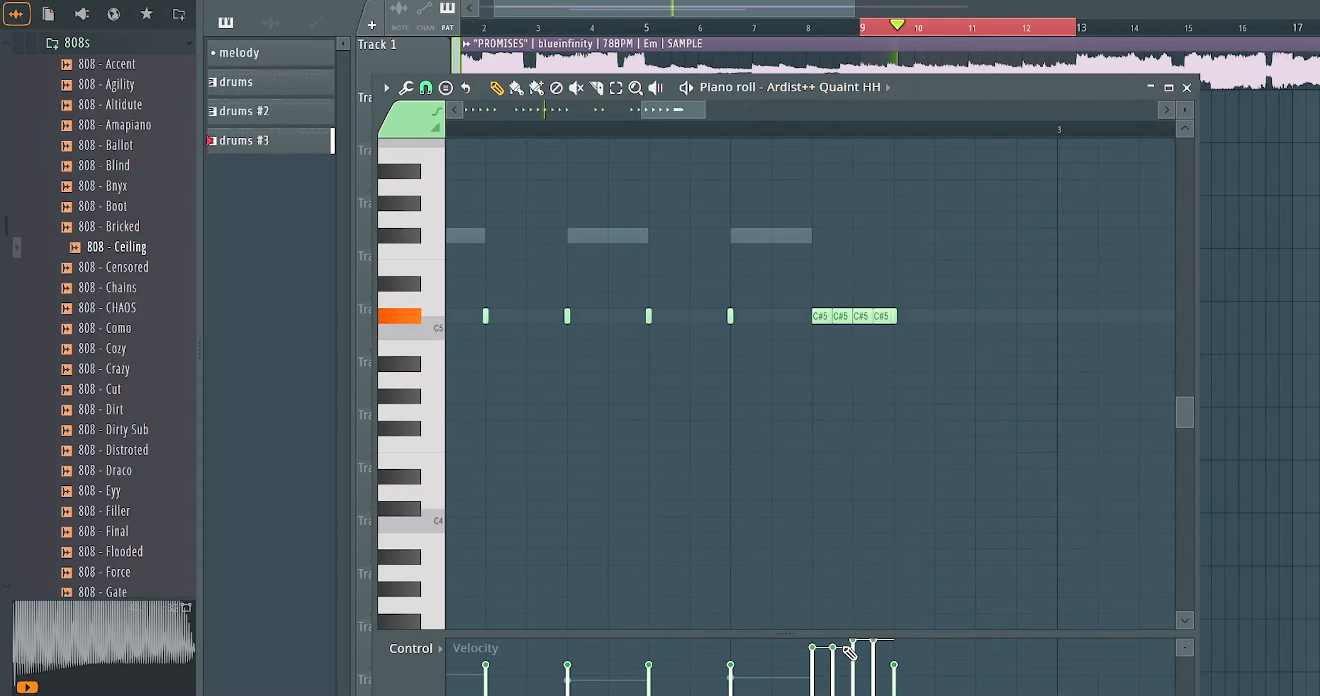
Add an E5 note on step 8 of the 808 Snare and shift its existing hit to step 11
scroll(836, 666, left, 10)
scroll(836, 667, down, 1)
scroll(837, 666, right, 10)
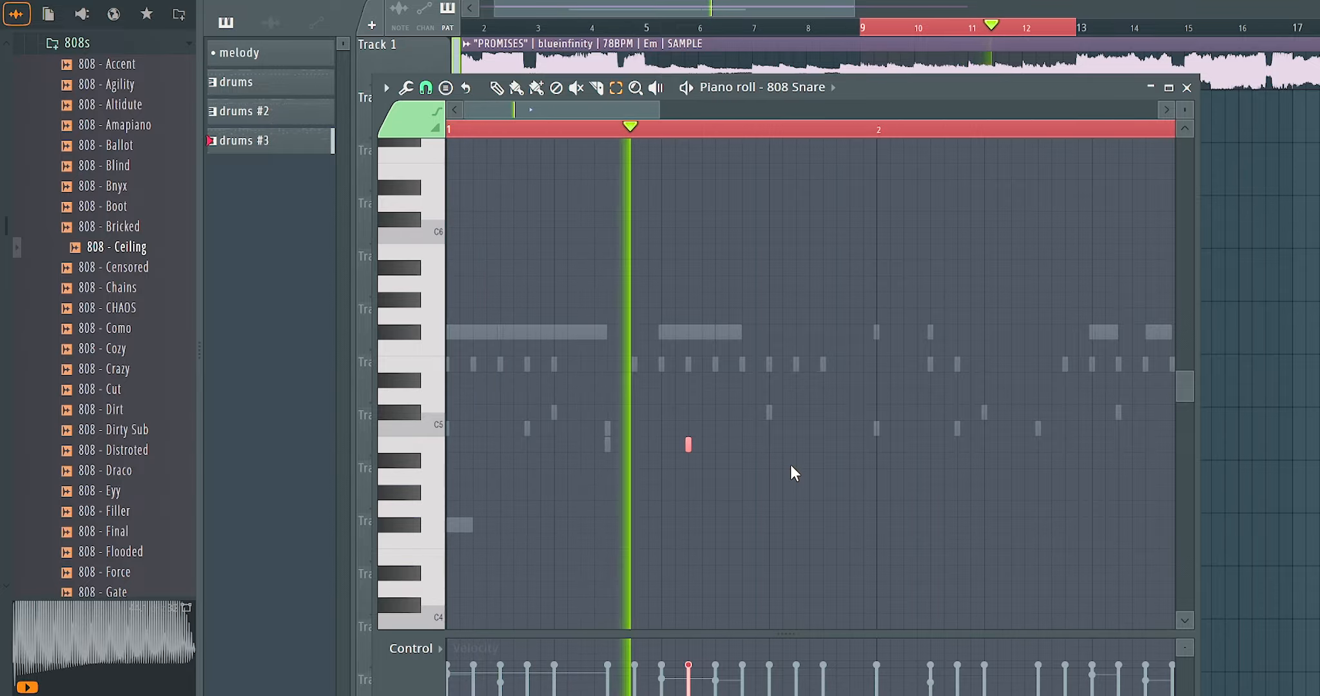
key(space)
scroll(703, 444, up, 1)
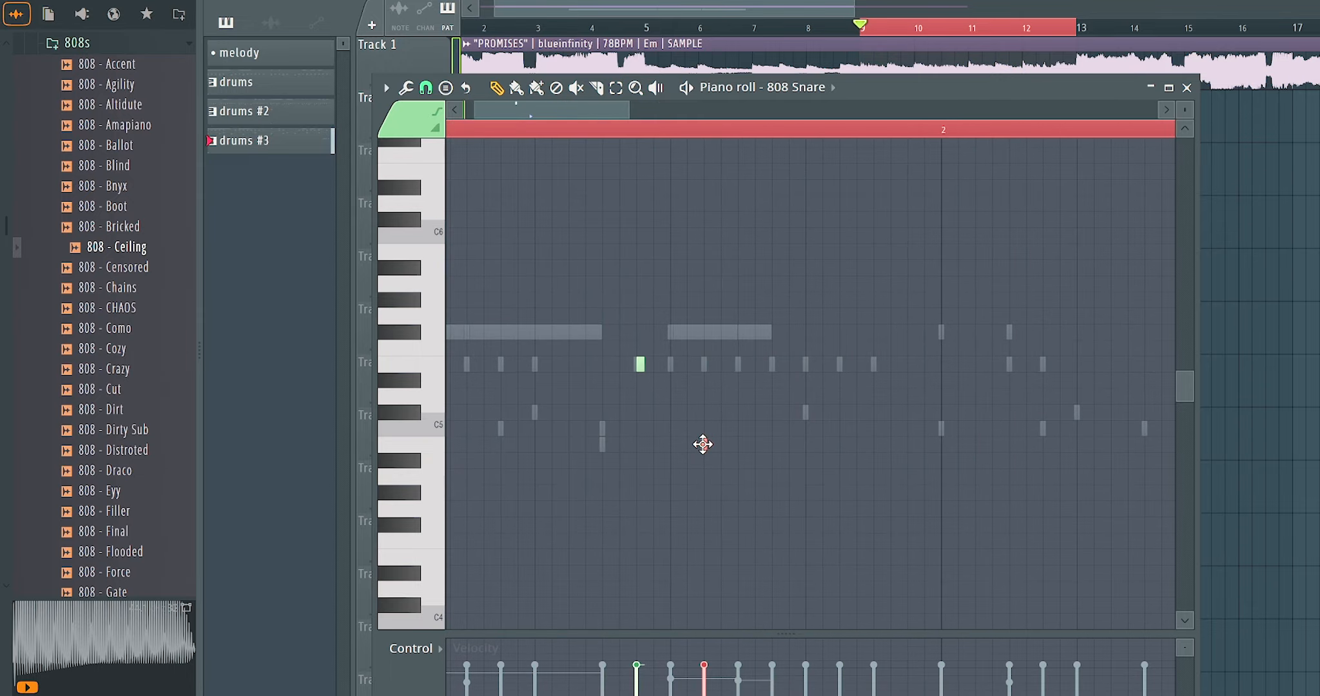
key(space)
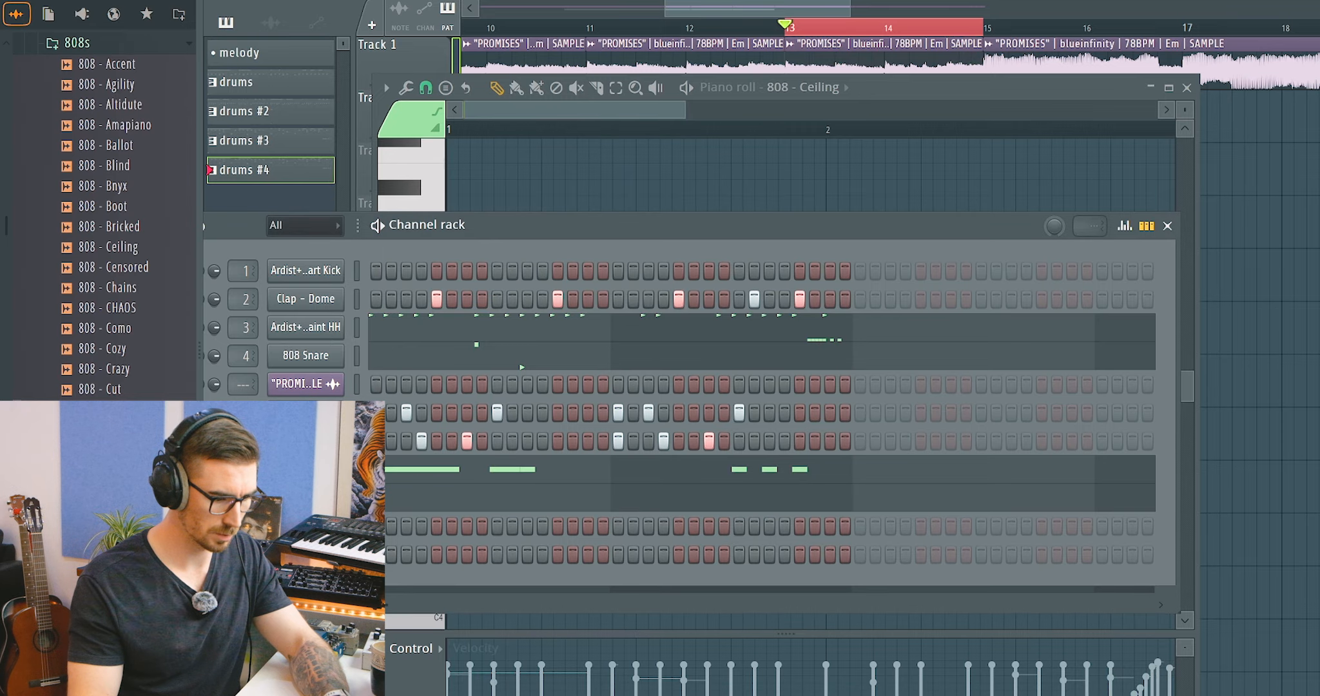
Place an 808 - Dirt hit on step 4 in drums #4 and enable the channel's volume envelope
click(423, 555)
key(space)
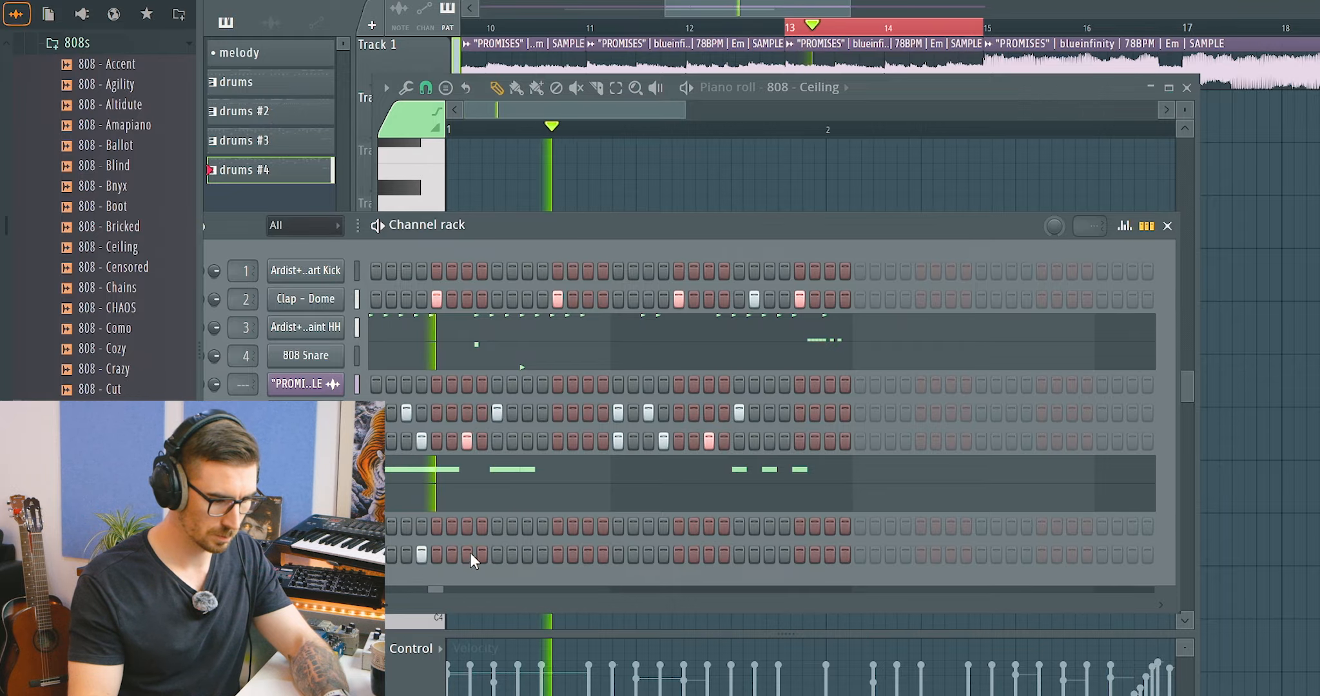
click(306, 555)
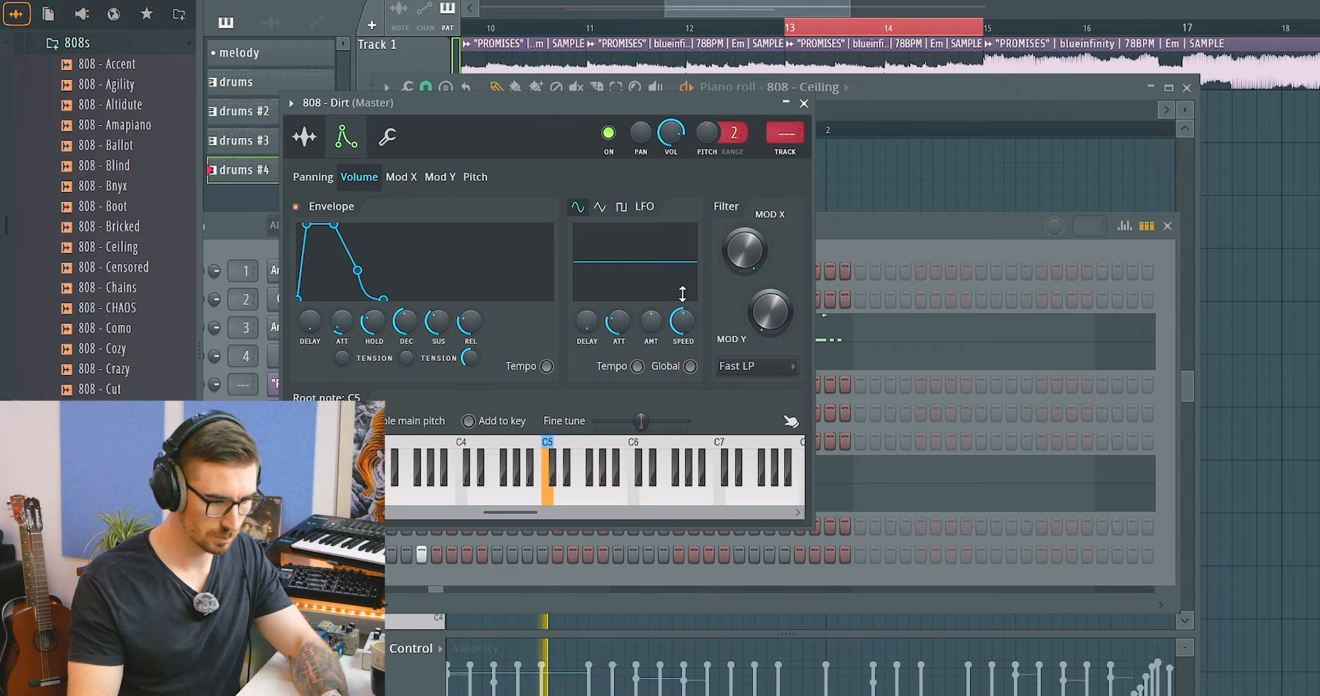
click(388, 138)
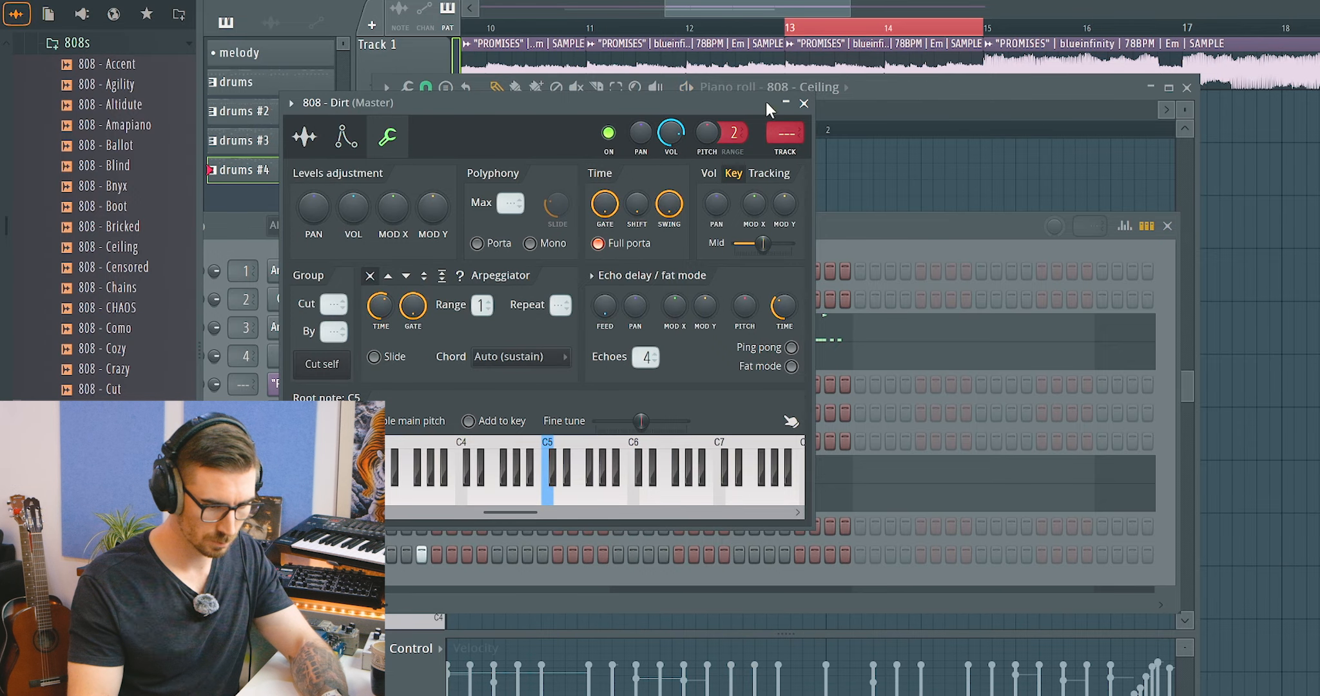
click(804, 103)
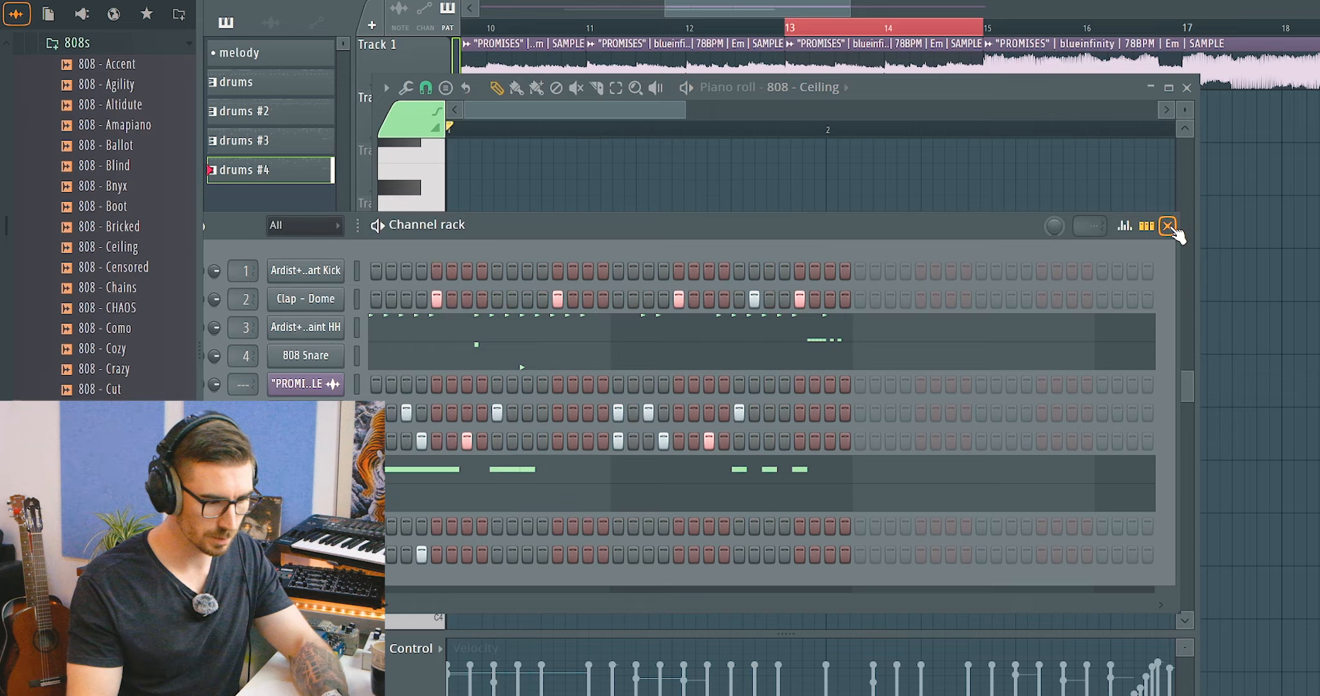
Move the FX - Cortex note at the start of the pattern down to C#3 and shorten it
click(1168, 225)
click(788, 91)
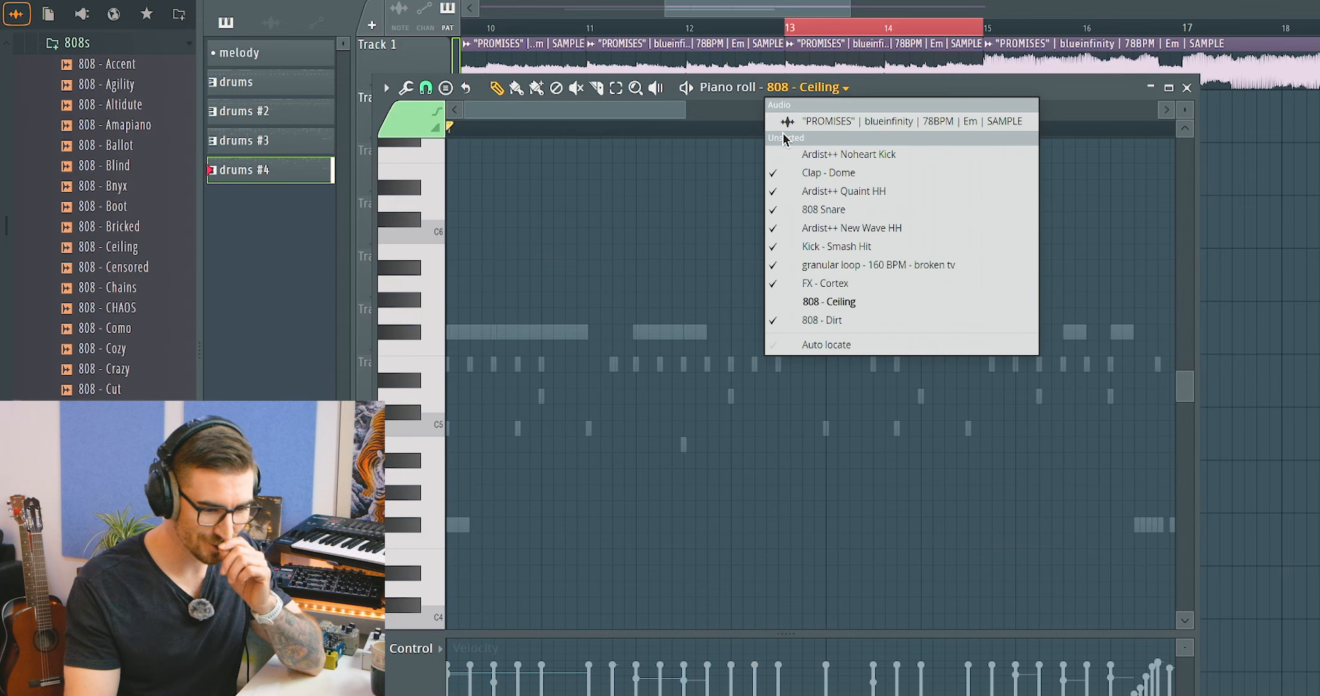
click(817, 286)
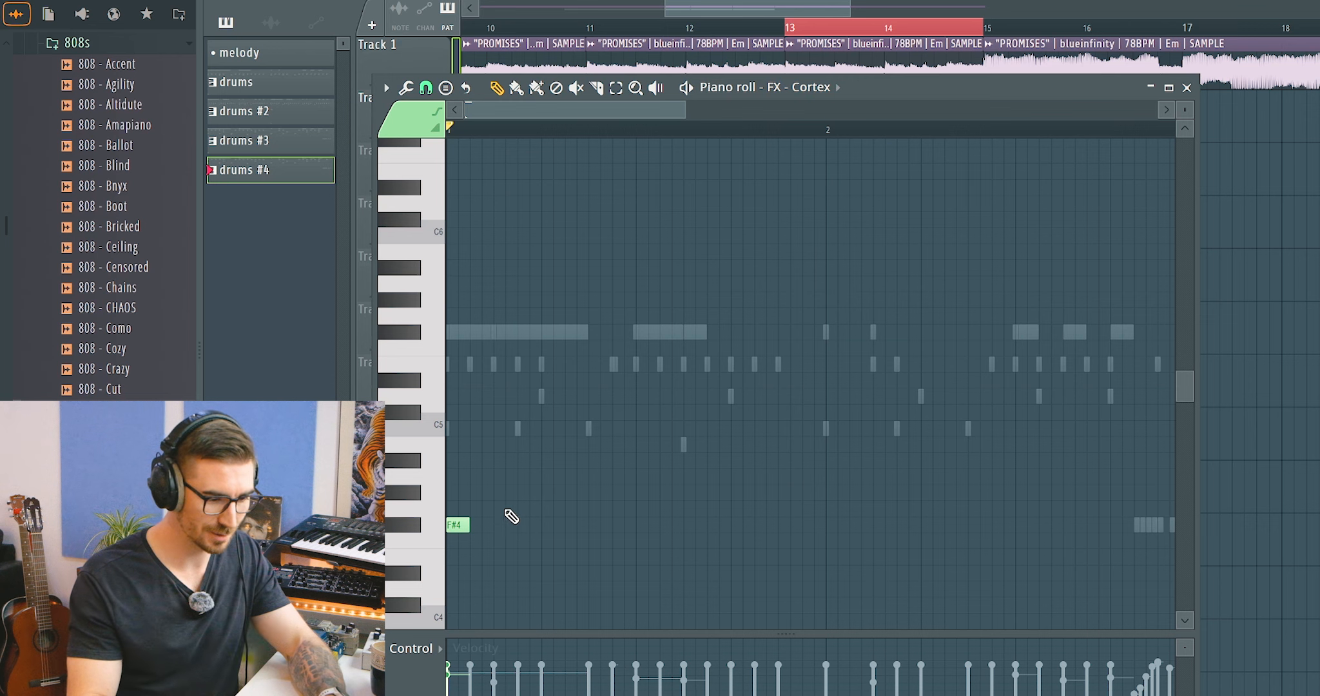
key(space)
scroll(527, 524, down, 10)
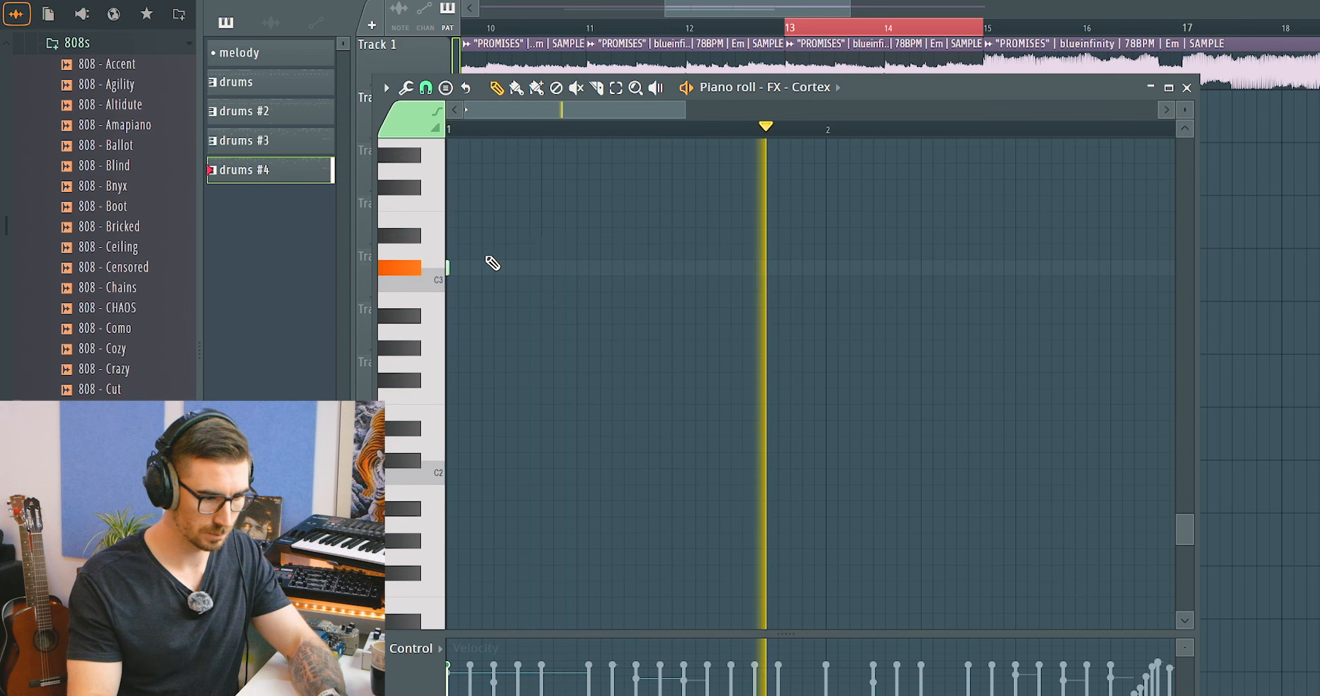
click(837, 91)
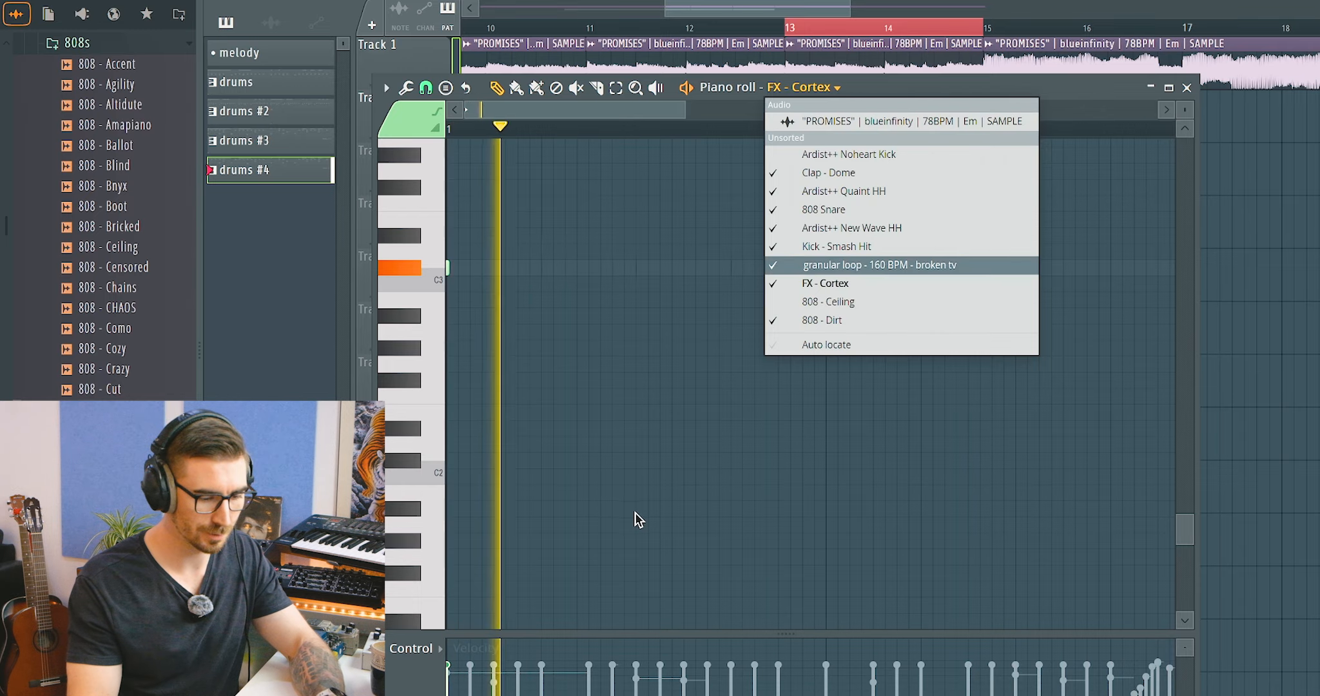
key(Escape)
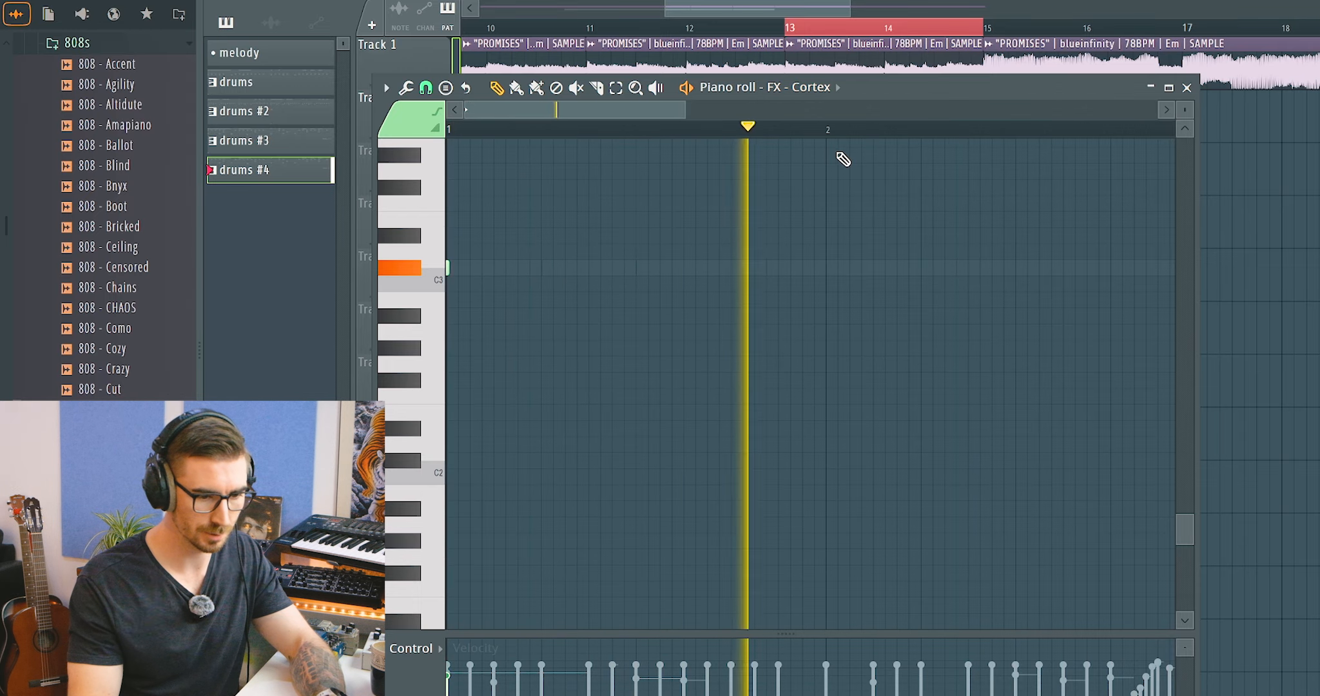
Draw C5 notes for 808 - Dirt at the start of bar 2 and on step 23
click(769, 89)
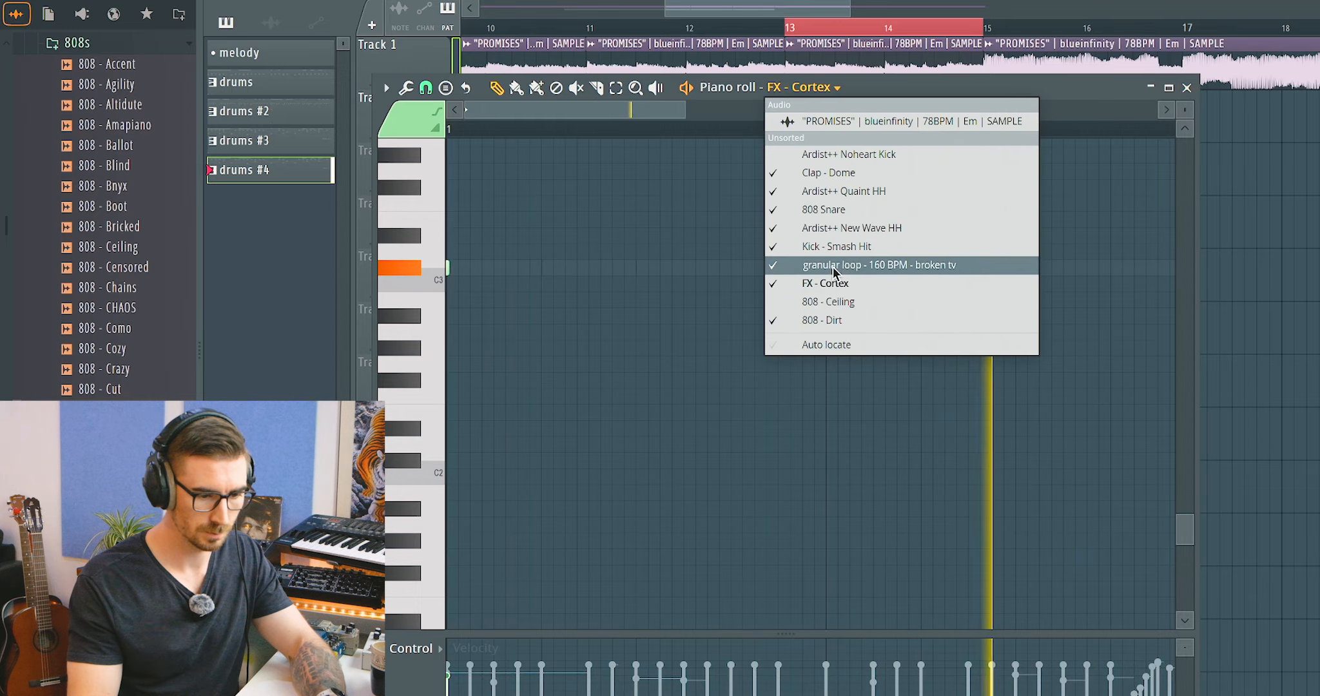
click(832, 319)
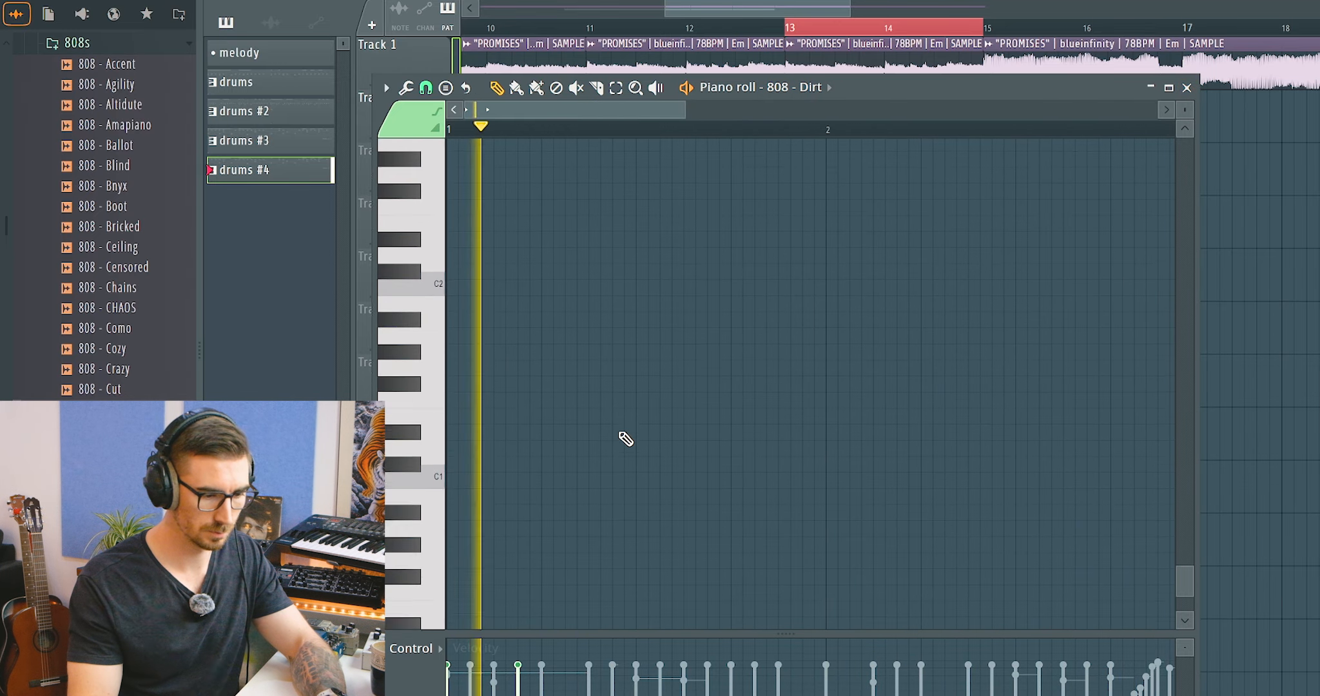
scroll(624, 439, up, 6)
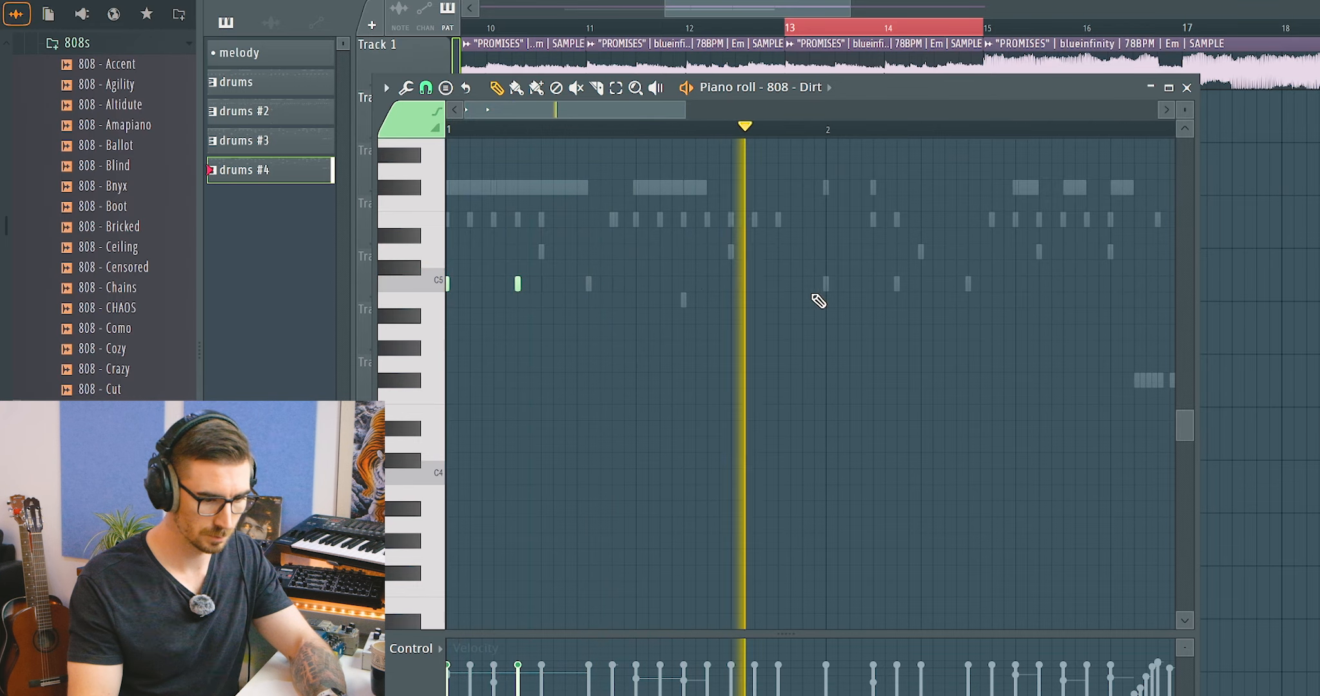
click(830, 284)
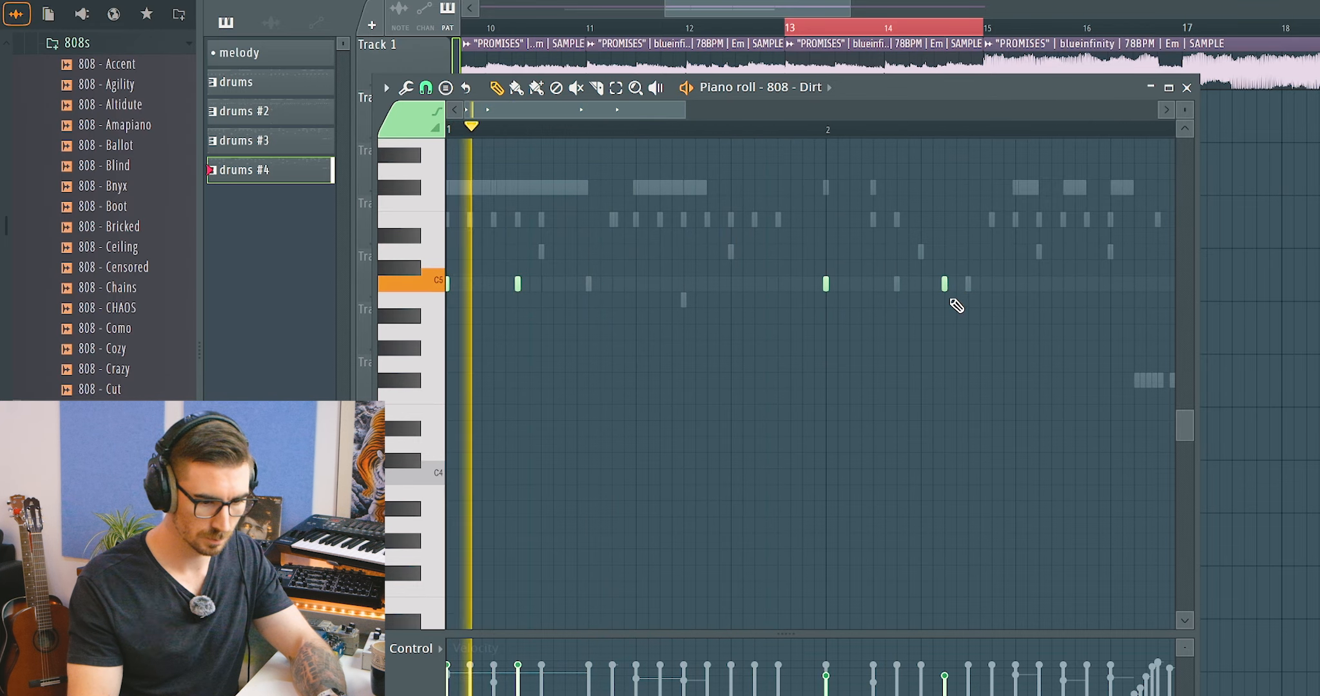
click(969, 284)
right_click(947, 285)
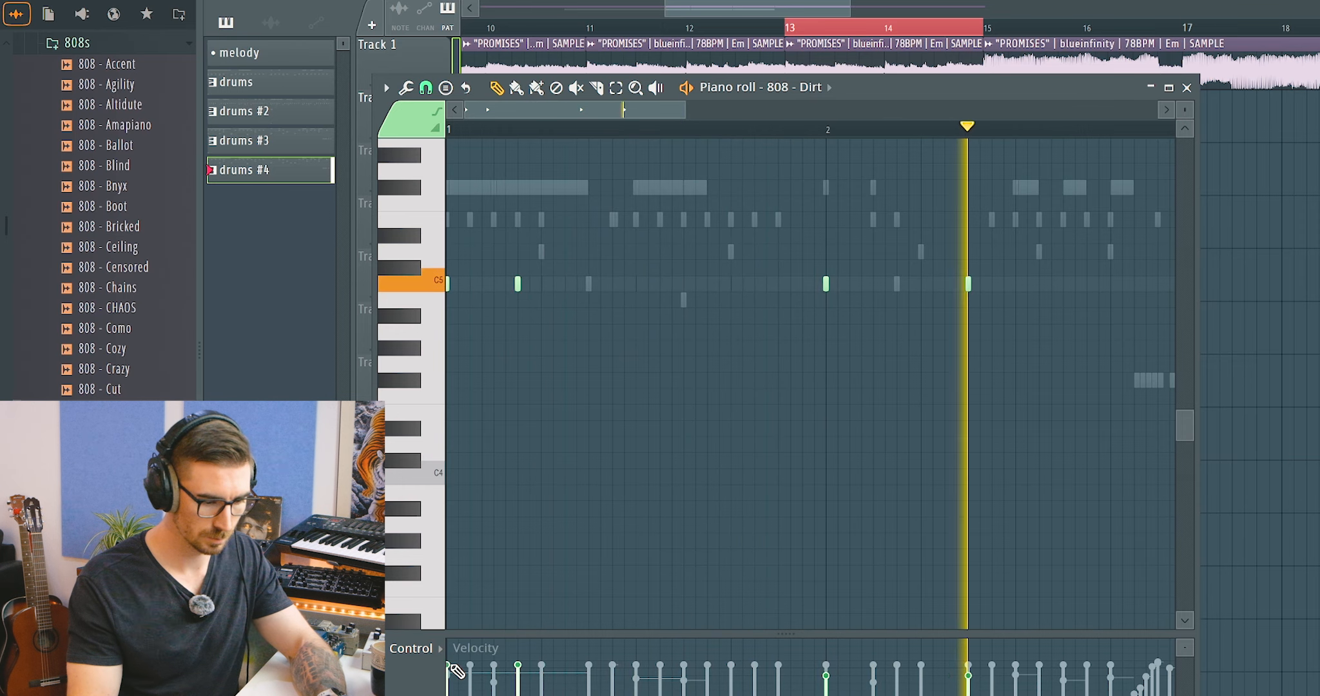
Raise the velocities of the 808 - Dirt notes to or near maximum
drag(518, 665, 518, 641)
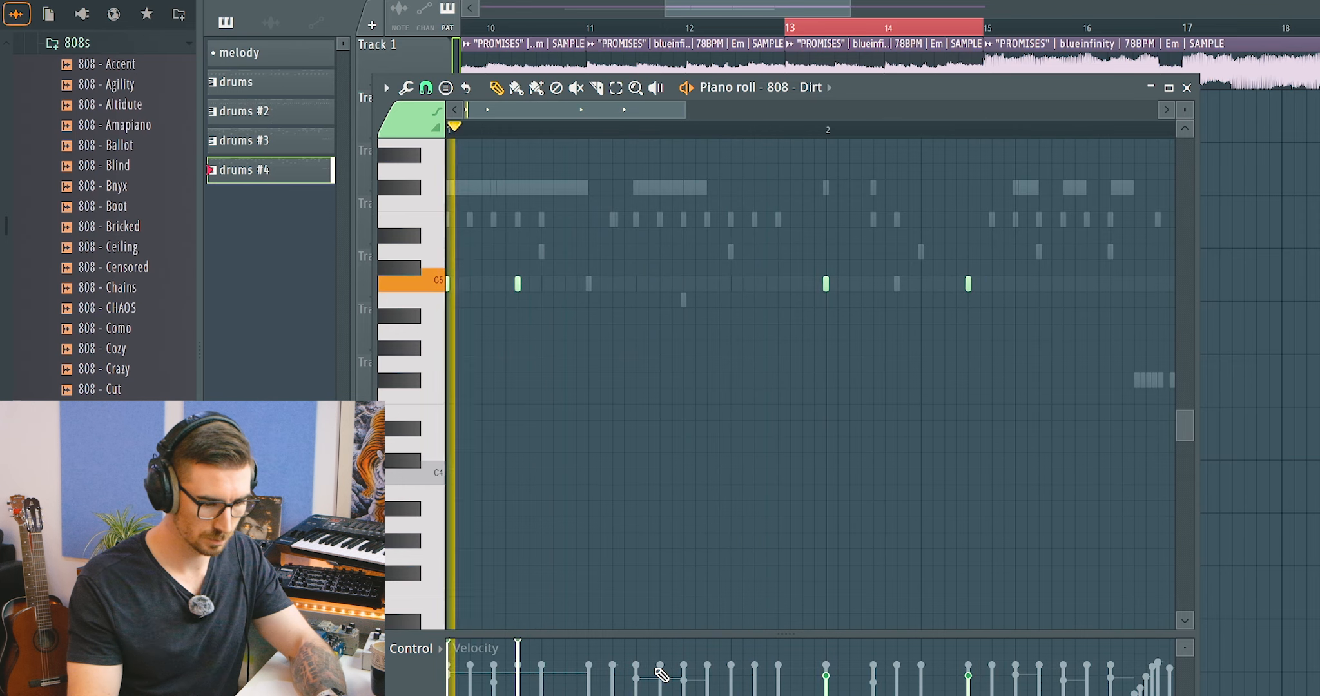
drag(827, 677, 842, 653)
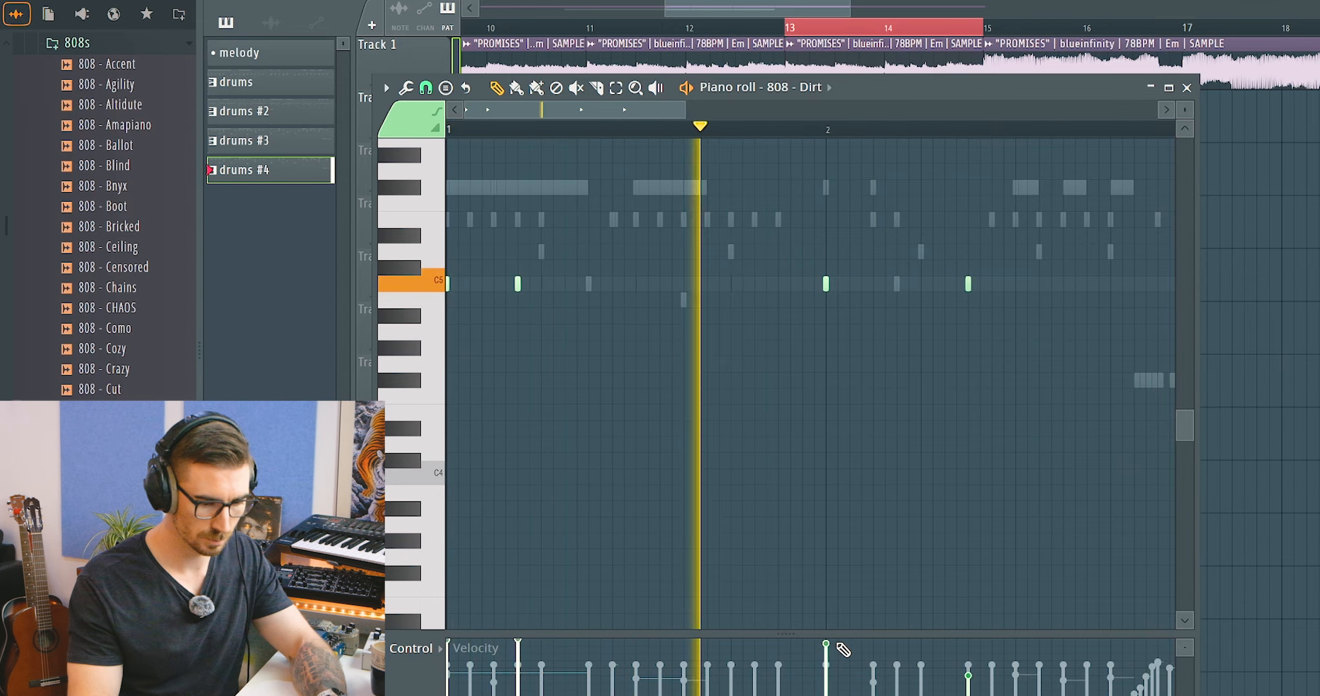
drag(971, 678, 977, 662)
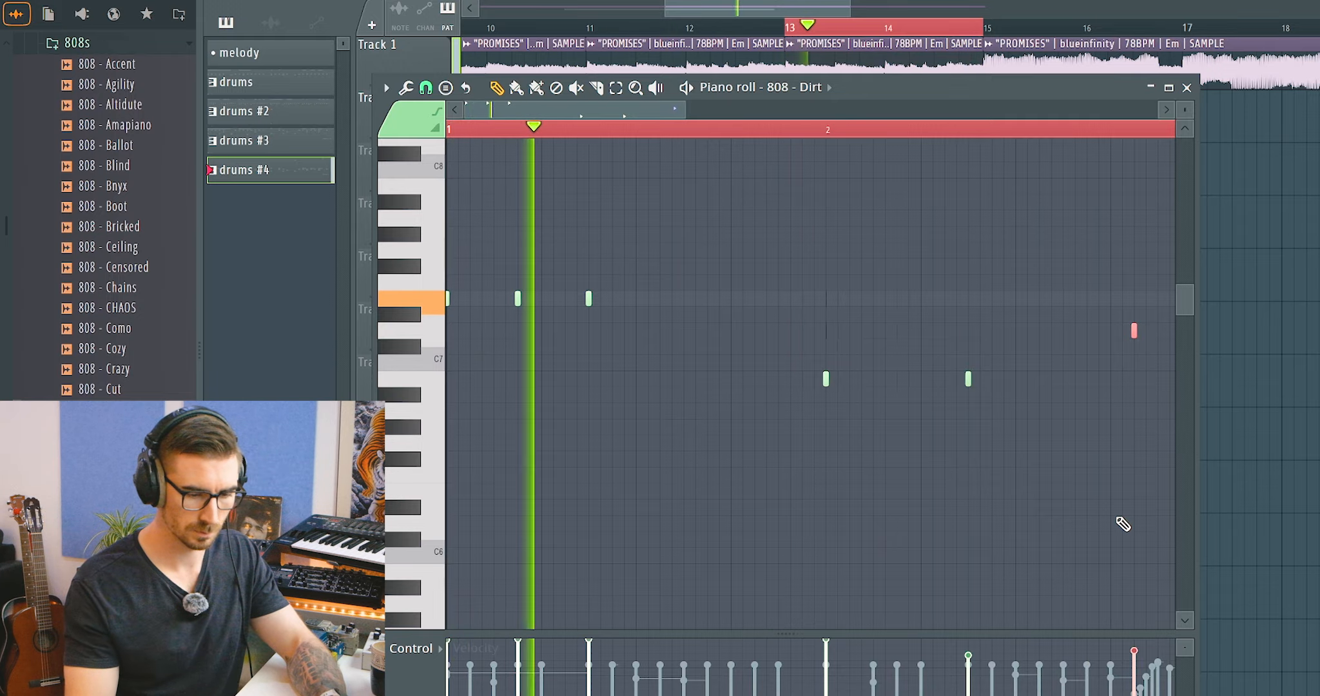
Transpose all 808 - Dirt notes down two octaves
key(ctrl+a)
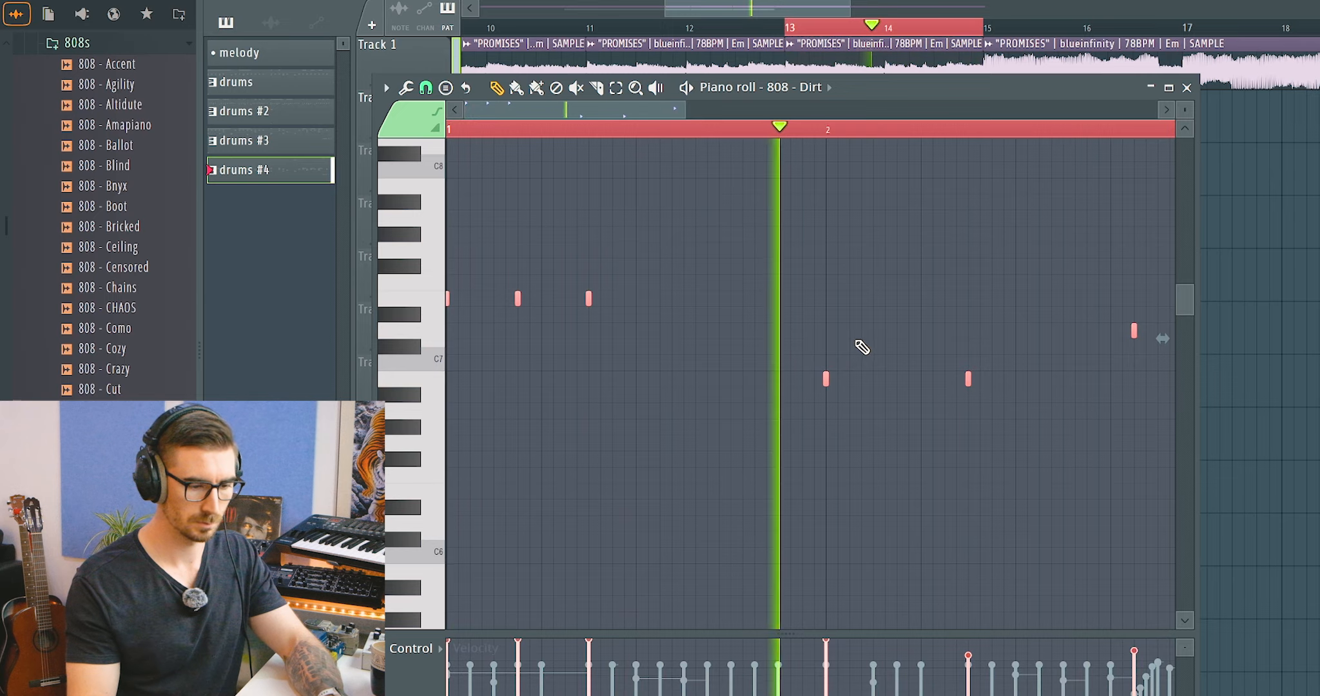
key(ctrl+Down)
key(ctrl+Down)
scroll(872, 346, down, 8)
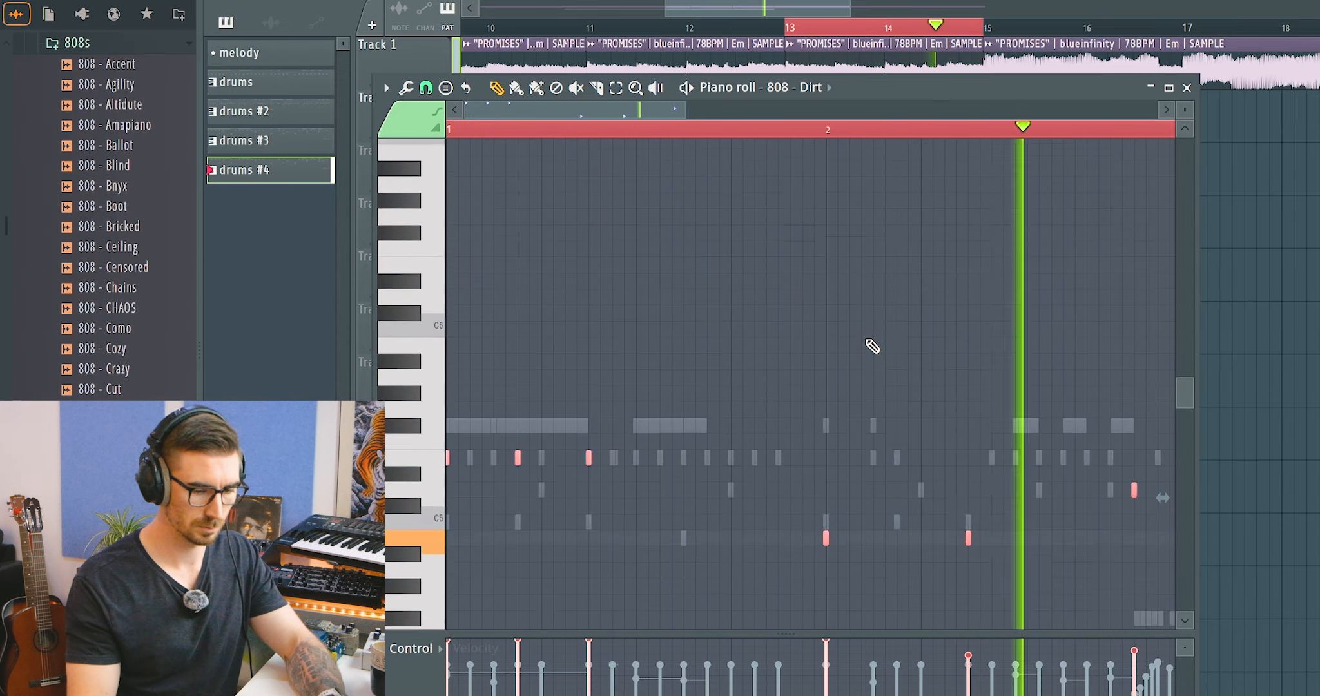
scroll(872, 346, up, 5)
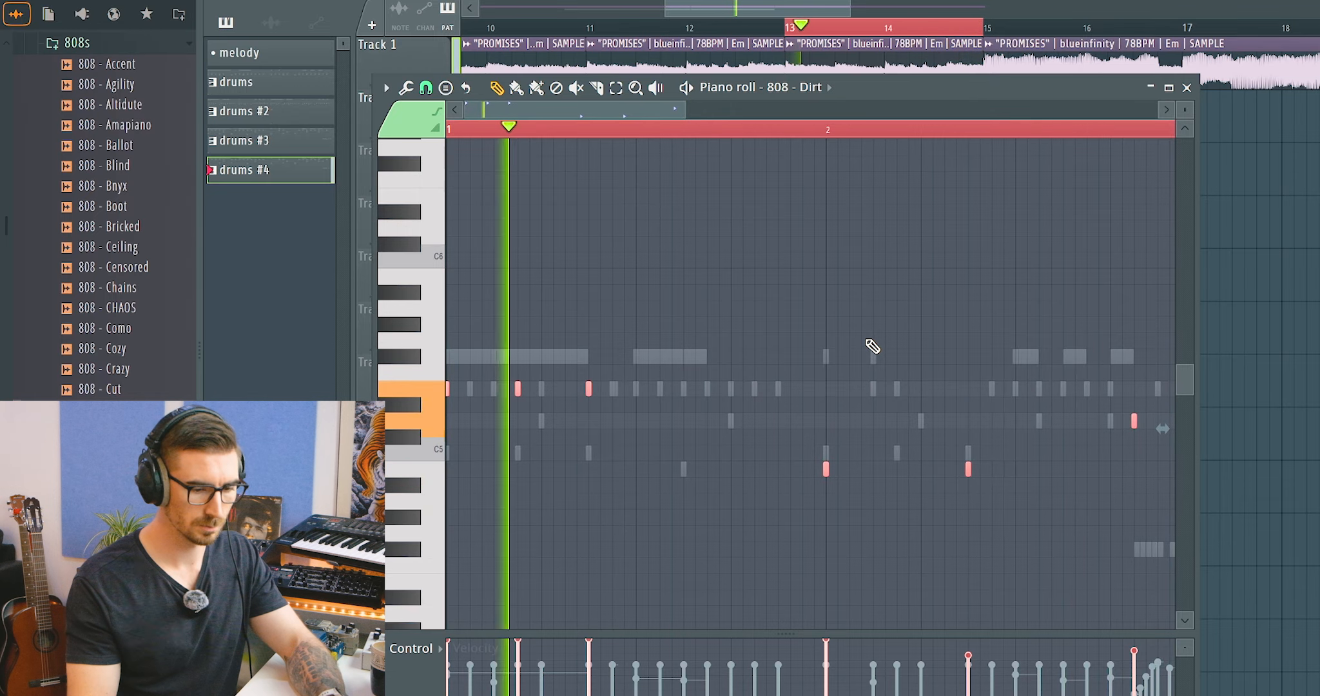
Transpose all selected 808 - Dirt notes up one octave
key(ctrl+Up)
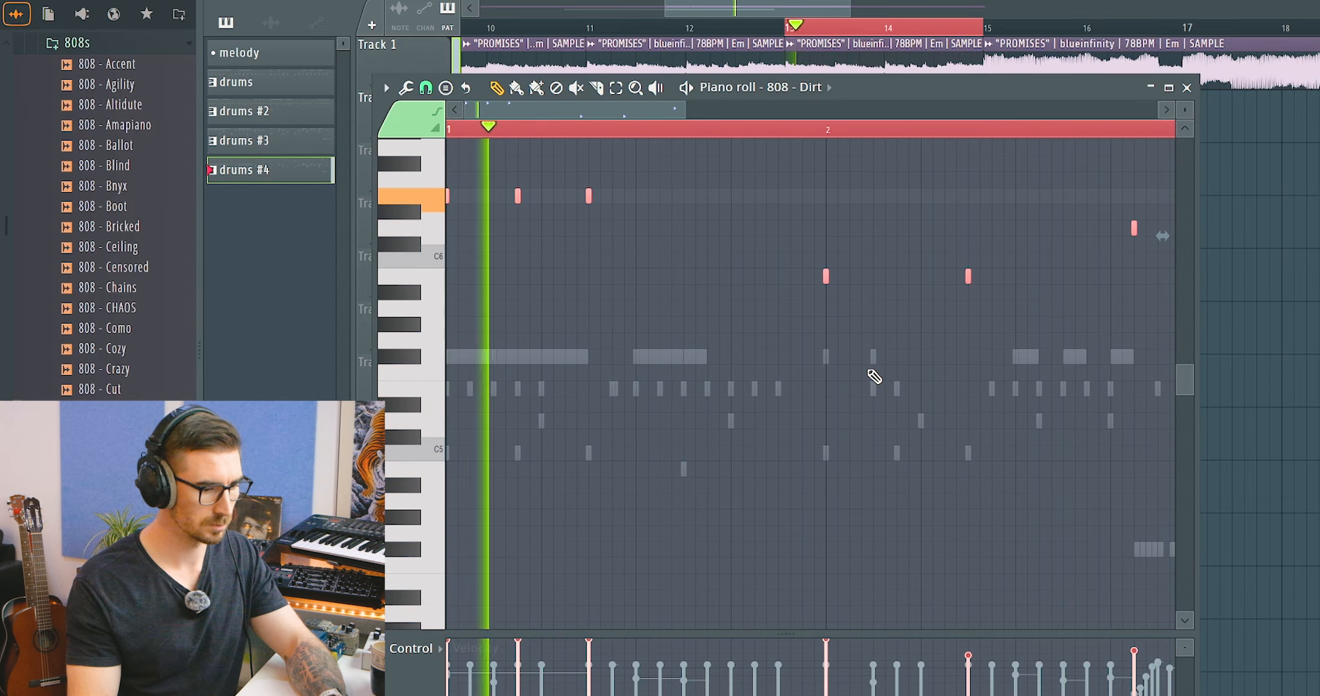
scroll(874, 376, up, 3)
scroll(874, 377, down, 3)
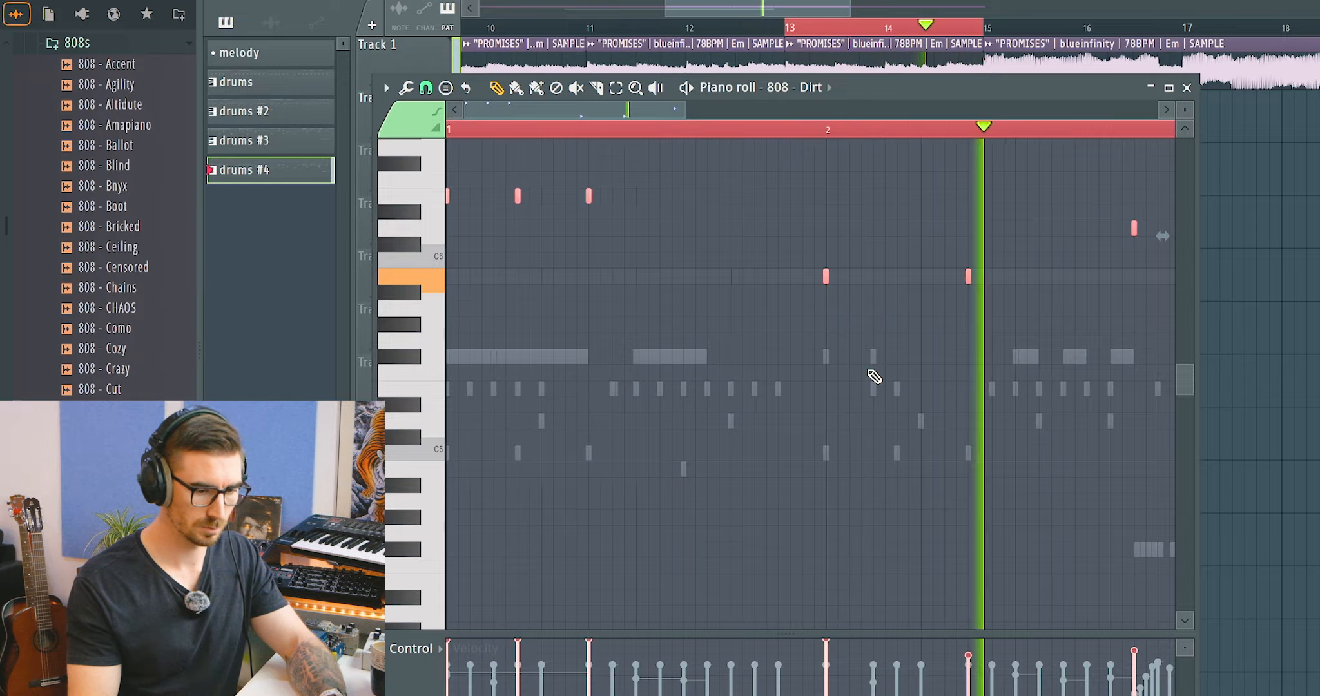
drag(790, 252, 1013, 316)
key(ctrl+Down)
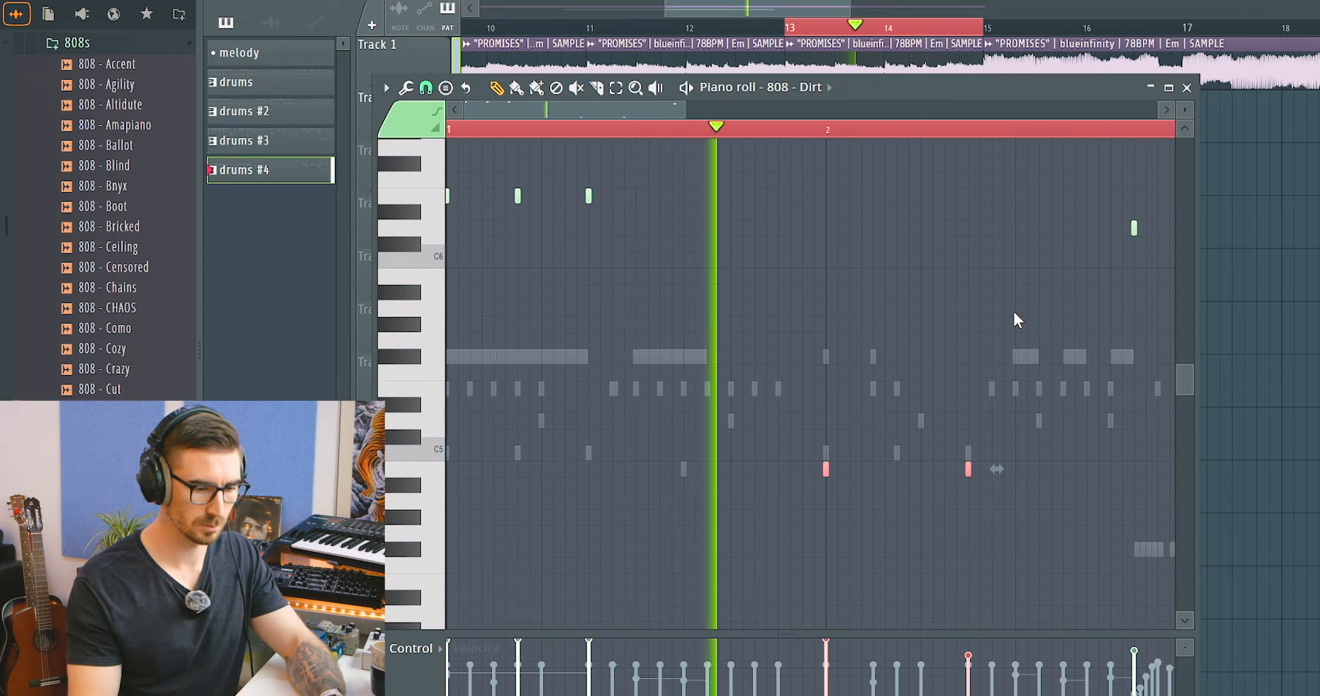
key(ctrl+Up)
Transpose all 808 - Dirt notes in drums #4 down one octave and stop playback
key(ctrl+a)
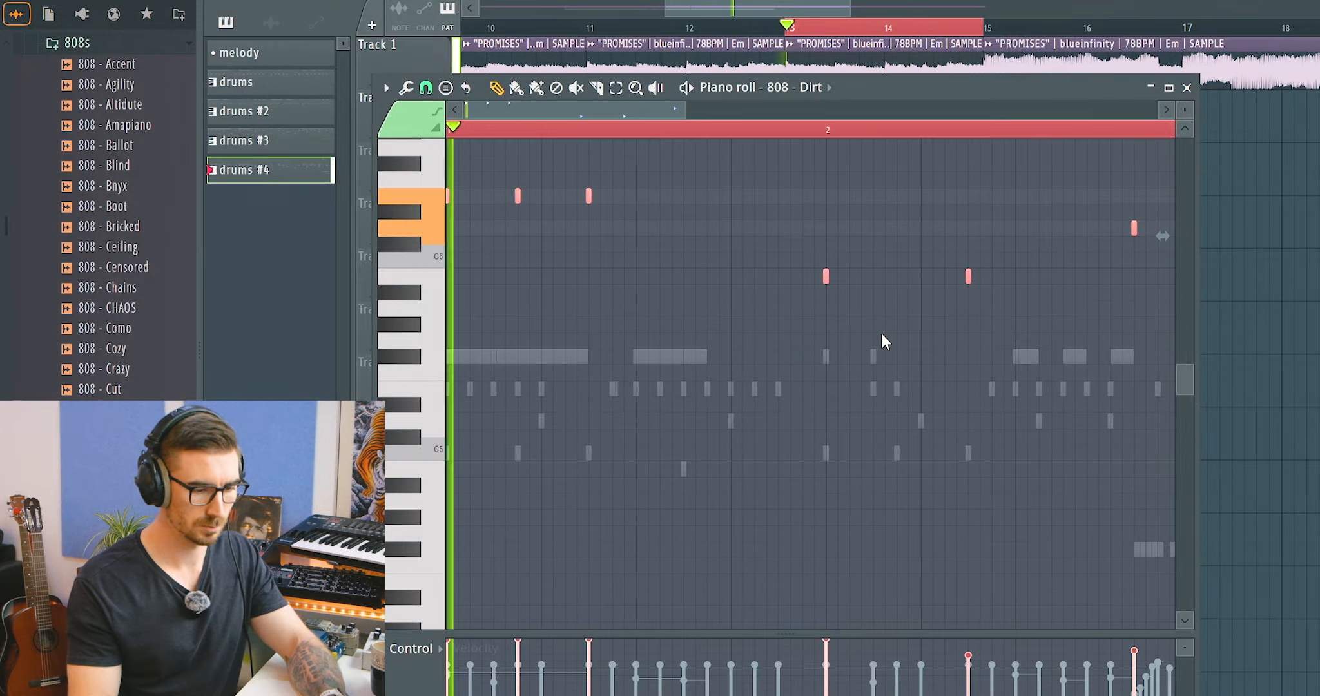
key(ctrl+Down)
key(space)
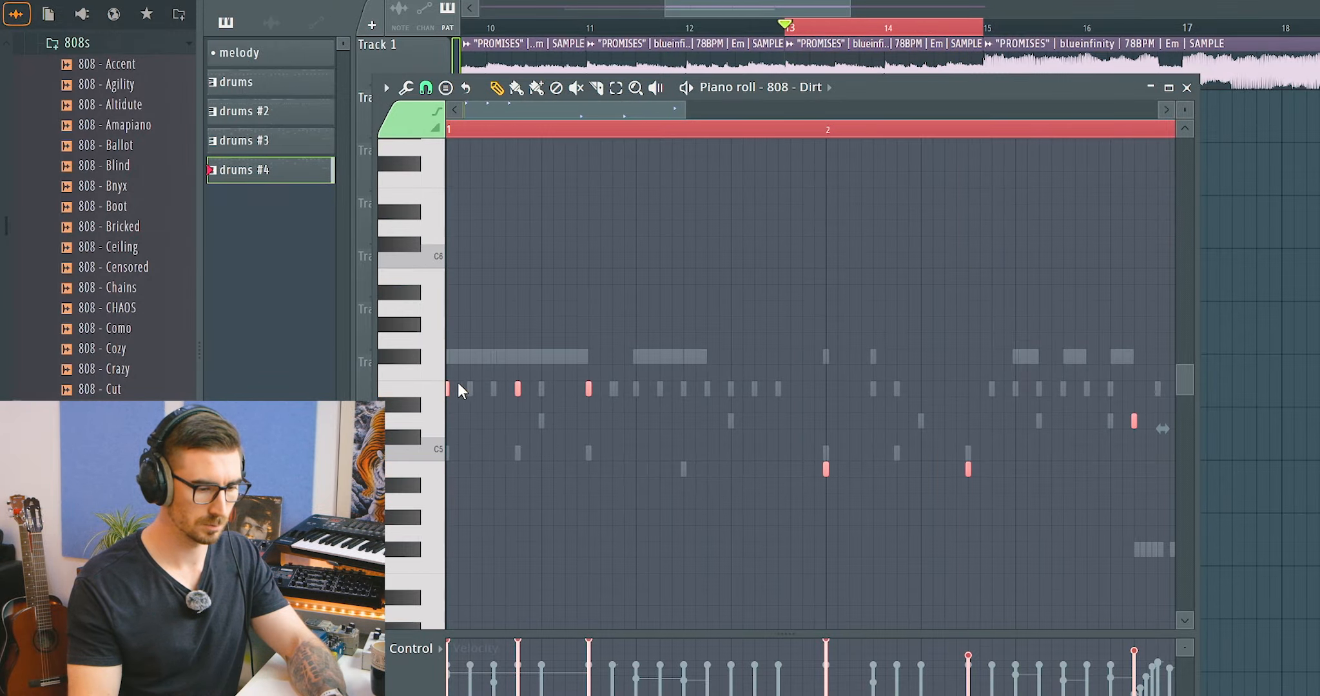
click(458, 382)
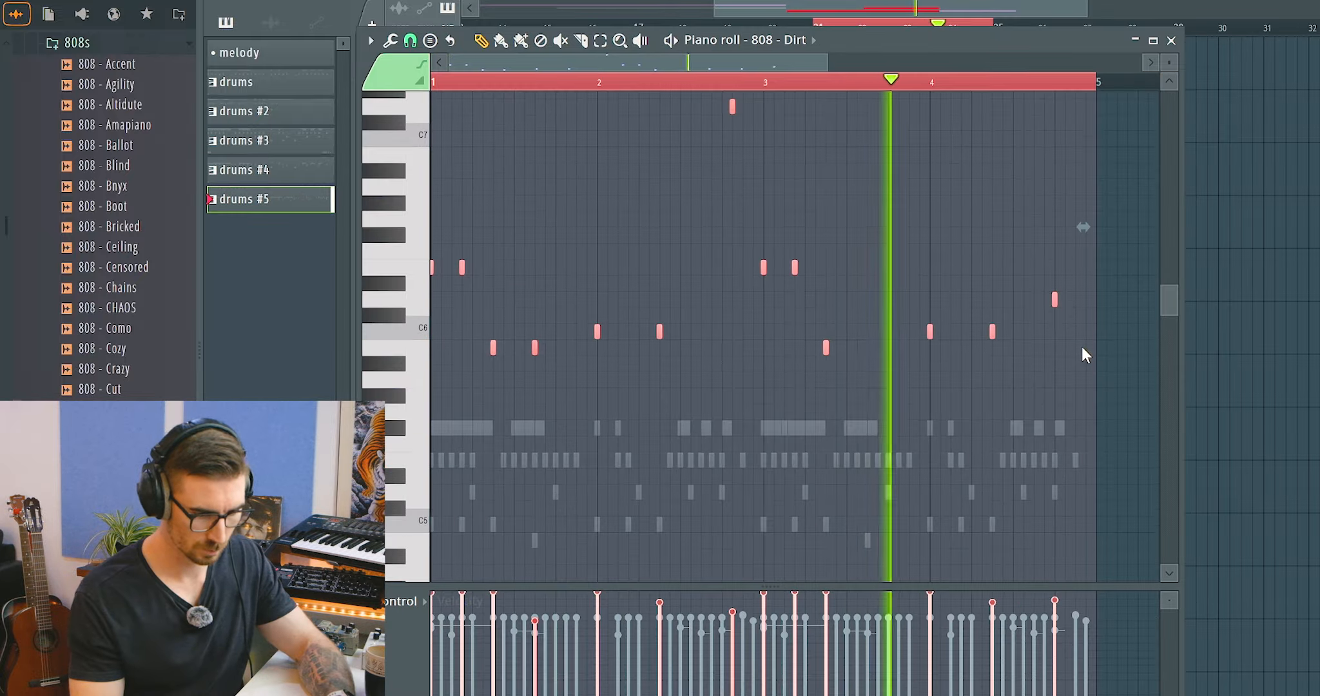
Transpose all 808 - Dirt notes in drums #5 down one octave and close the piano roll
drag(1041, 278, 1076, 323)
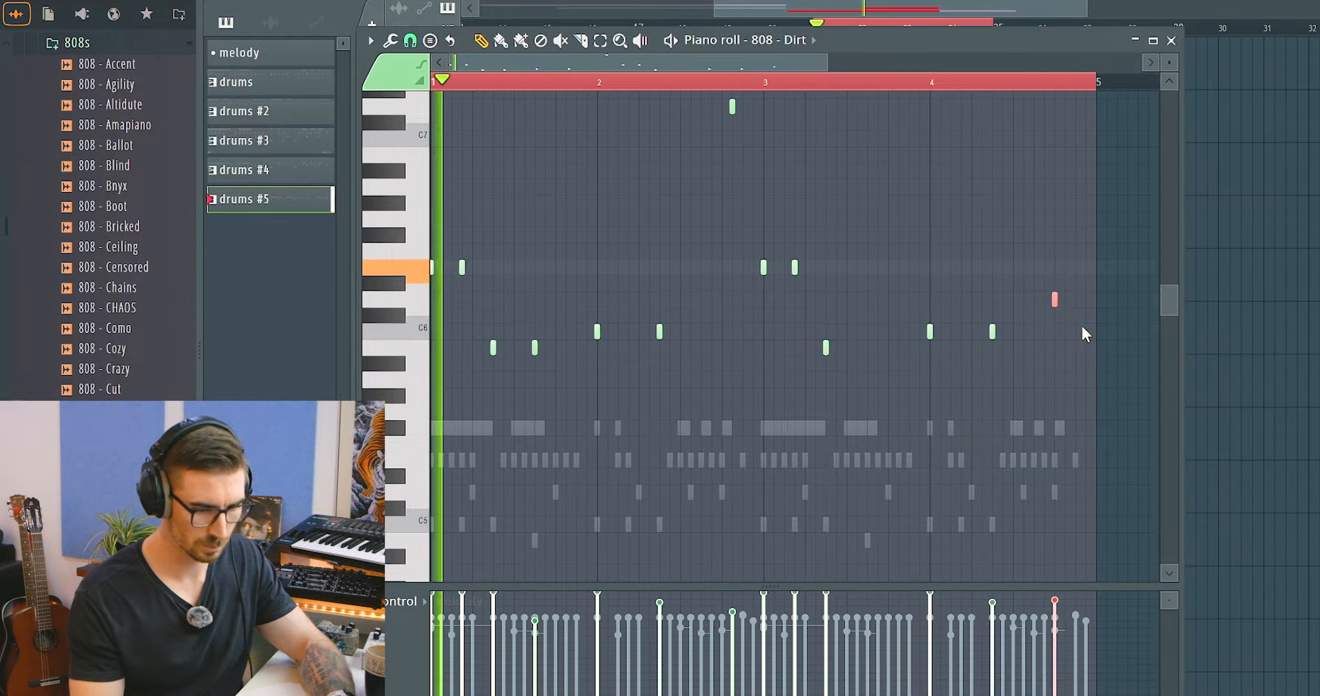
key(ctrl+a)
key(ctrl+Down)
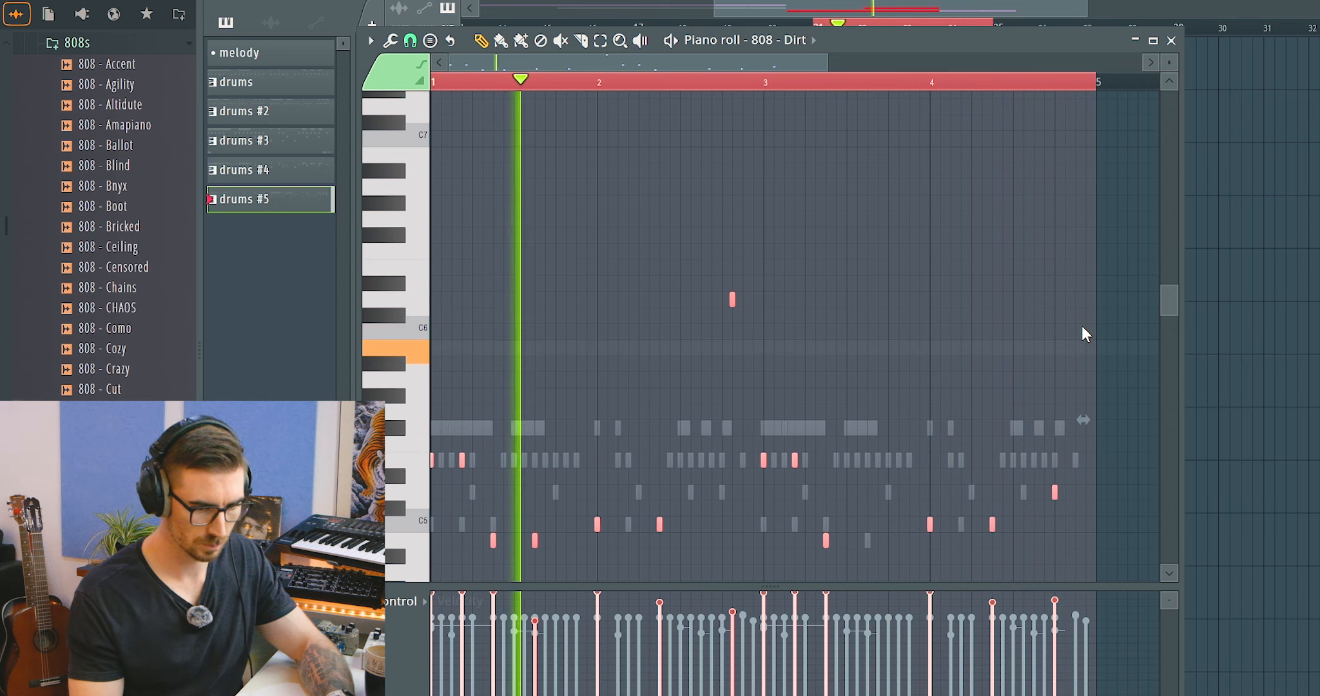
click(1171, 40)
Clear the playlist's time selection spanning bar 21 to bar 25
scroll(888, 171, down, 2)
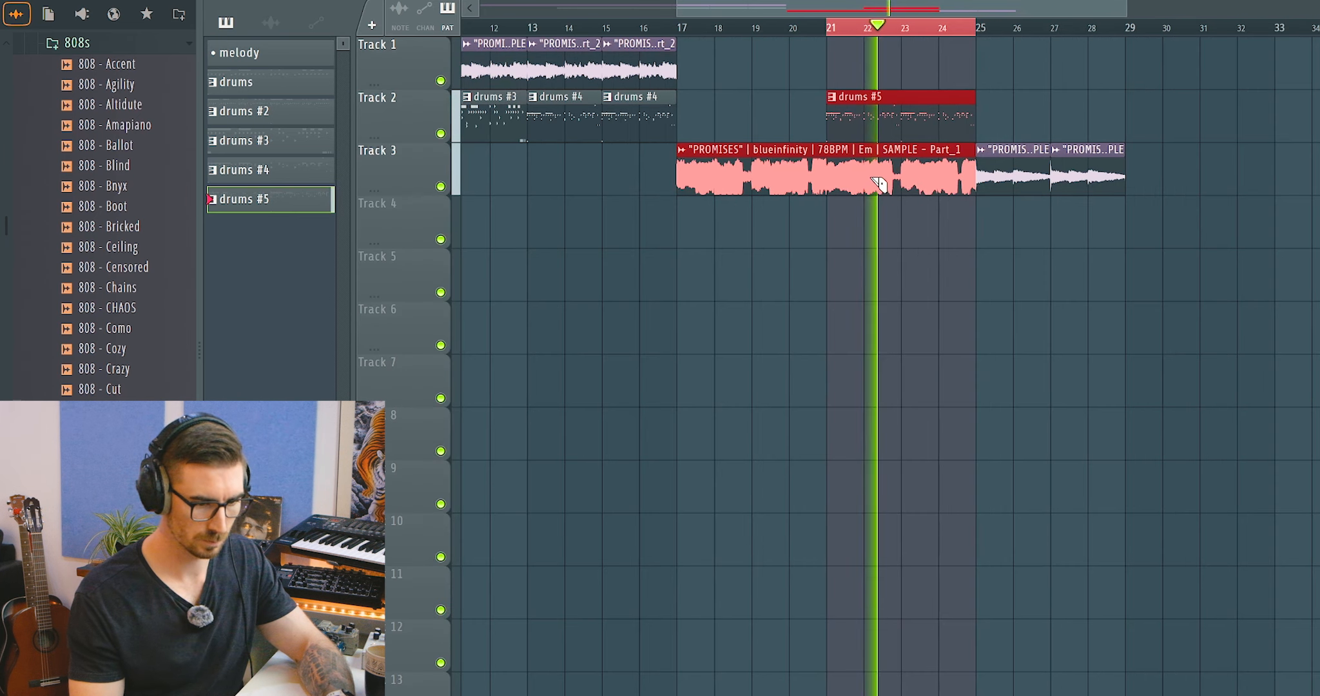
click(856, 39)
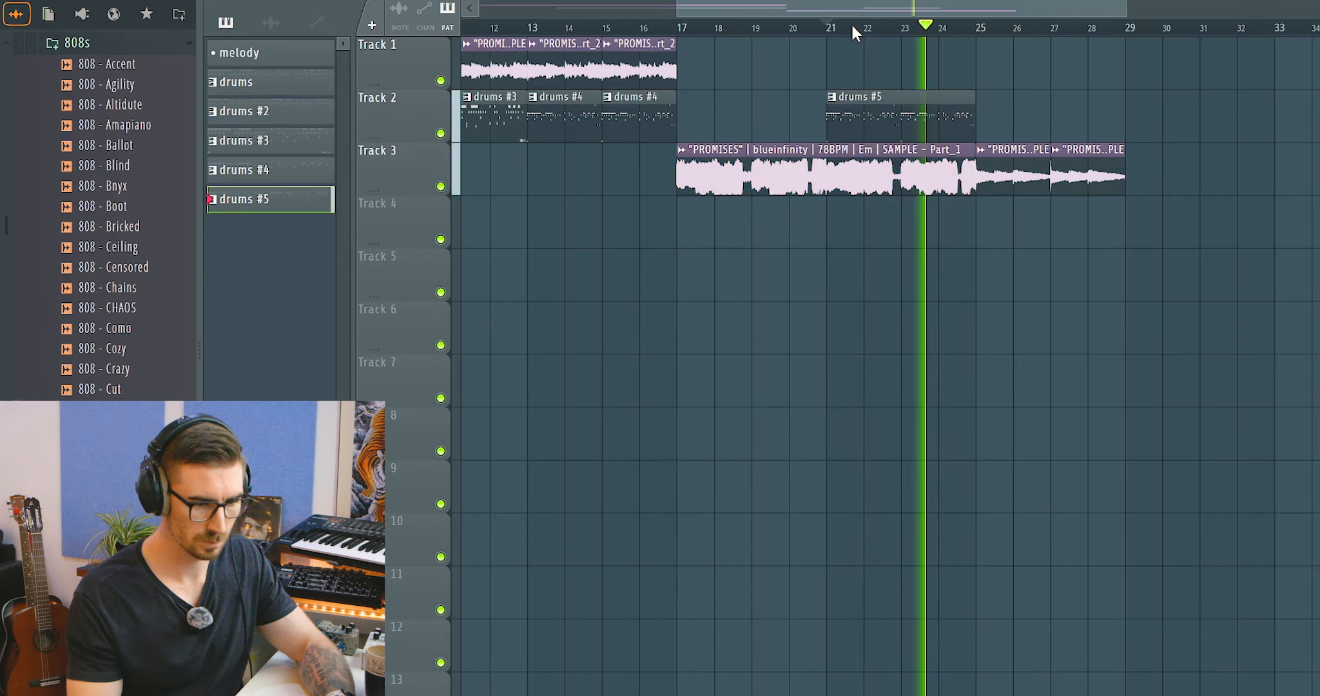
scroll(906, 97, down, 3)
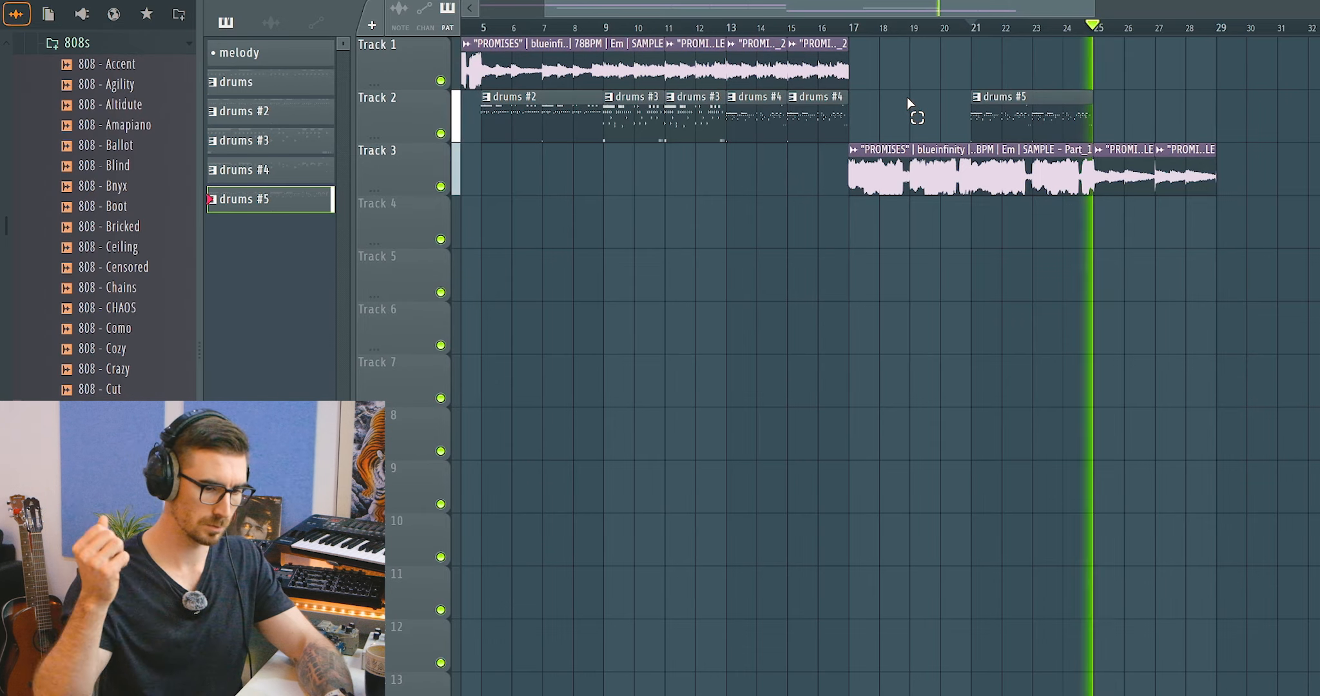
scroll(908, 106, left, 4)
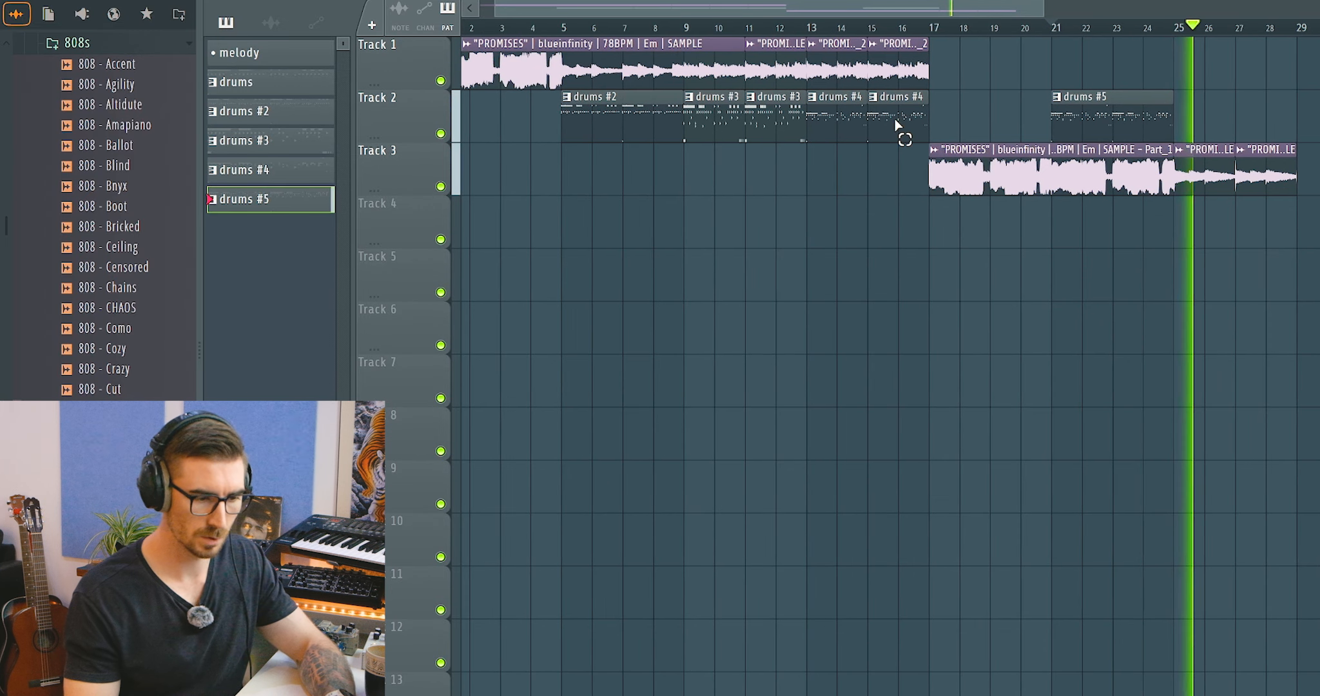
scroll(831, 107, down, 1)
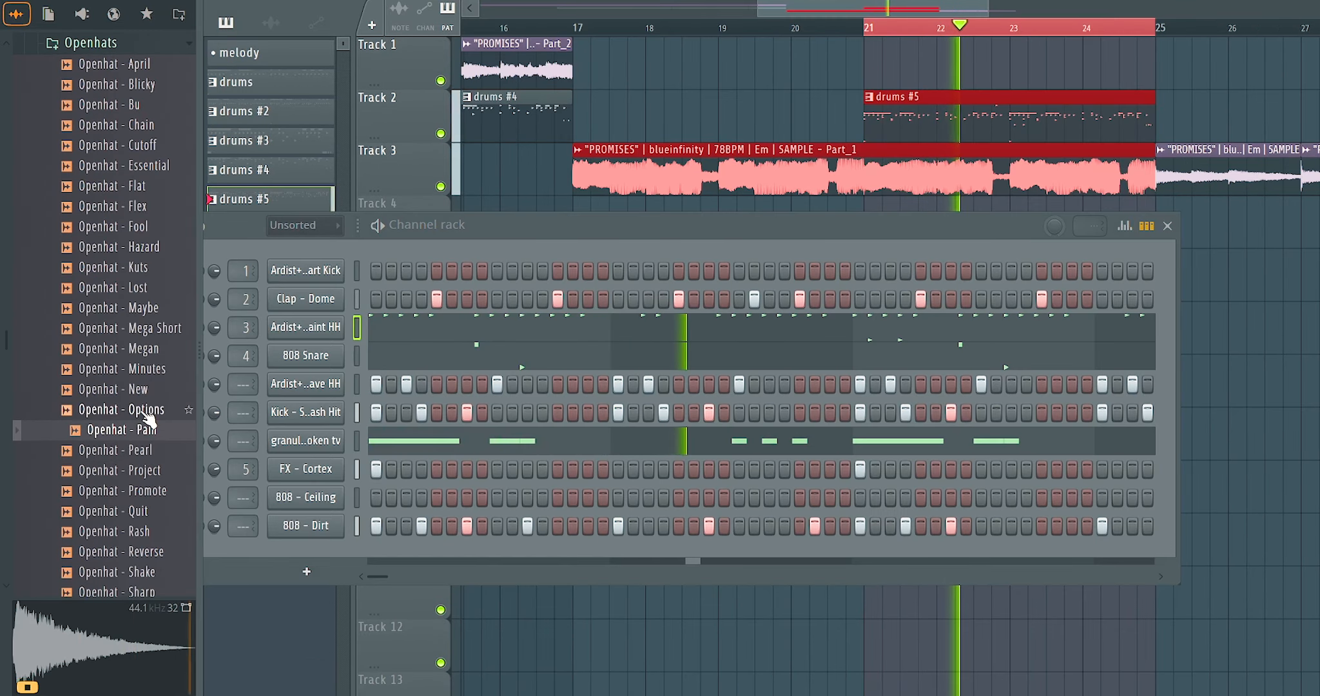
Preview the Openhat - Options sample and open the Fruity Delay 3 settings on mixer insert 7
click(146, 412)
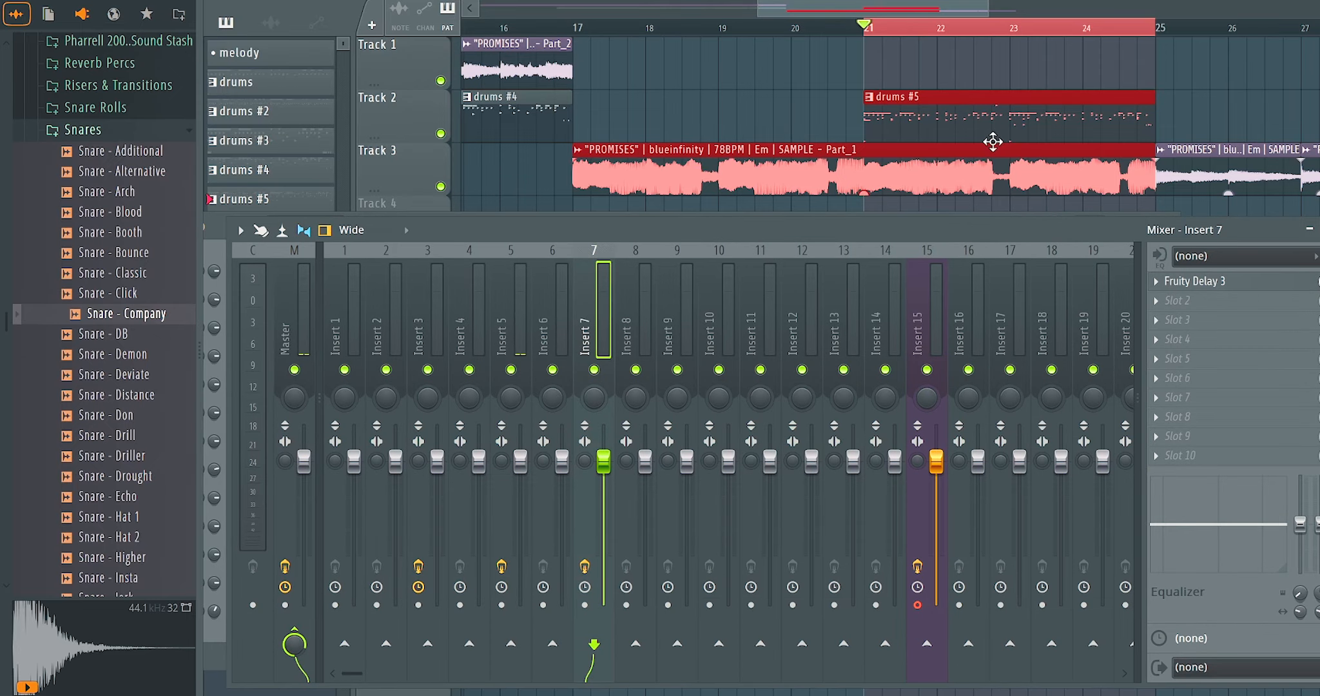
click(1239, 285)
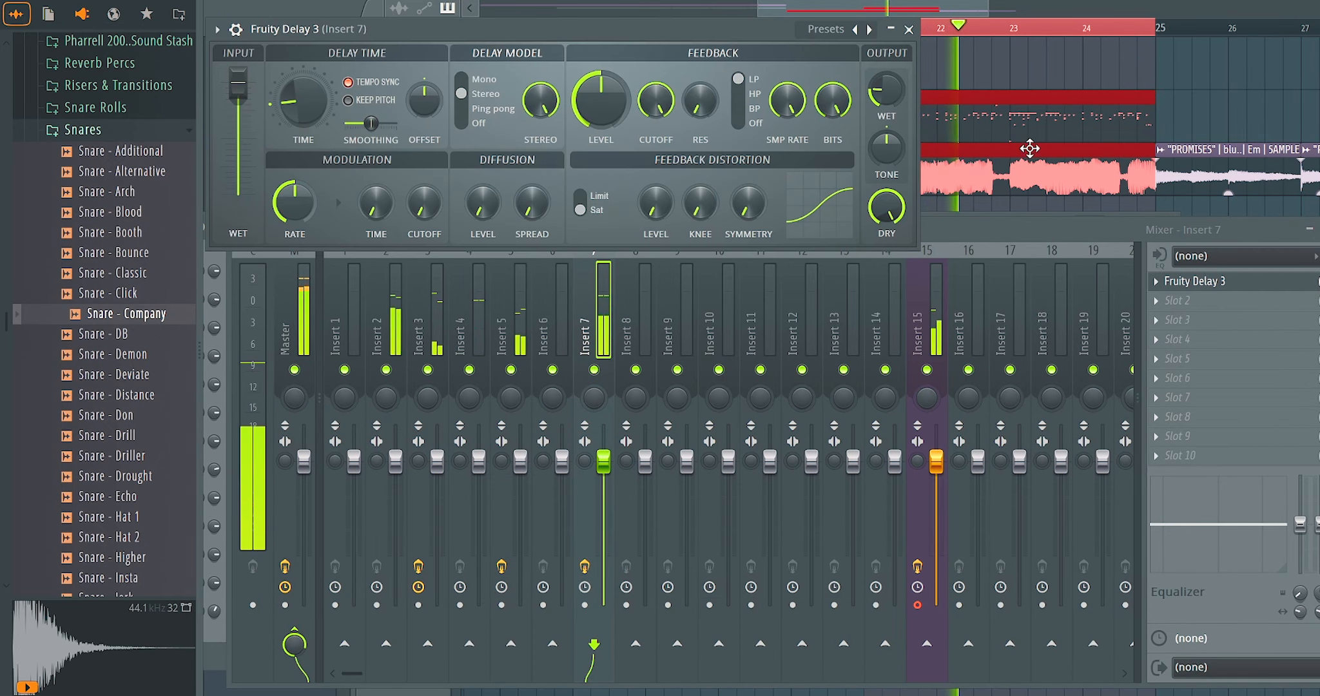
Show the Snare - Company channel in the channel rack and open its notes in the piano roll
key(F6)
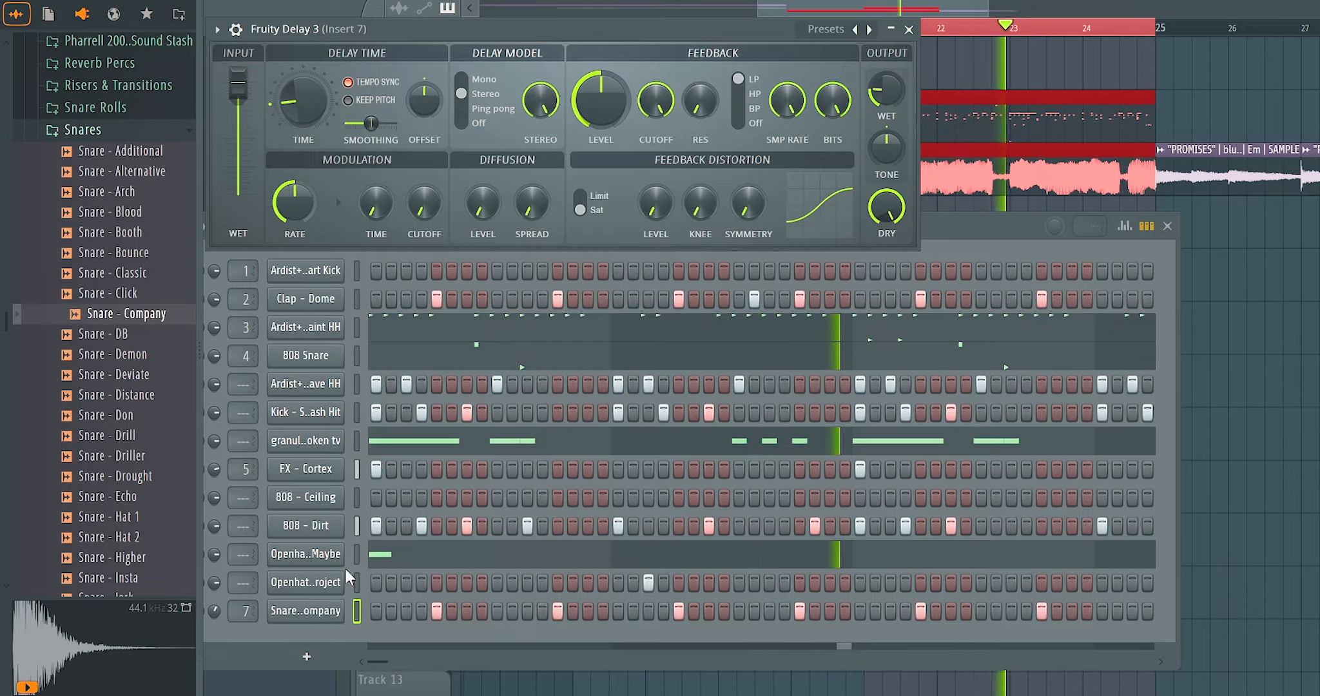
click(319, 611)
click(755, 54)
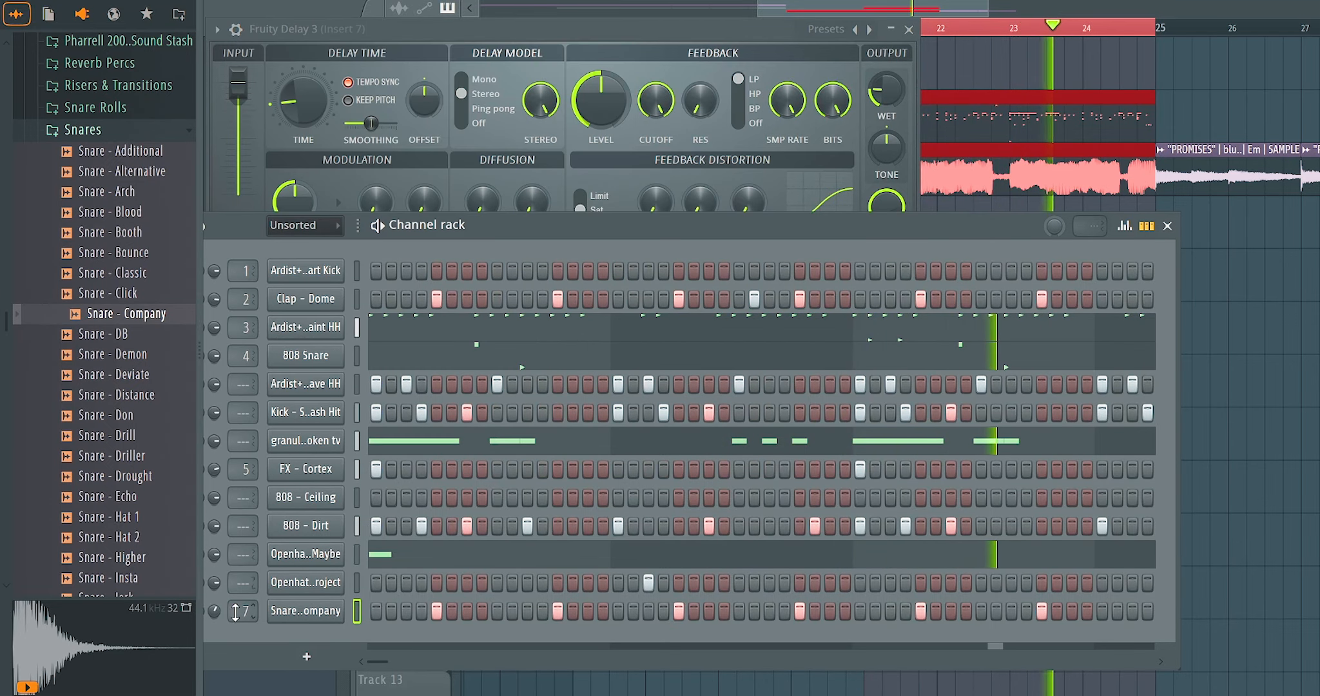
right_click(314, 618)
click(441, 466)
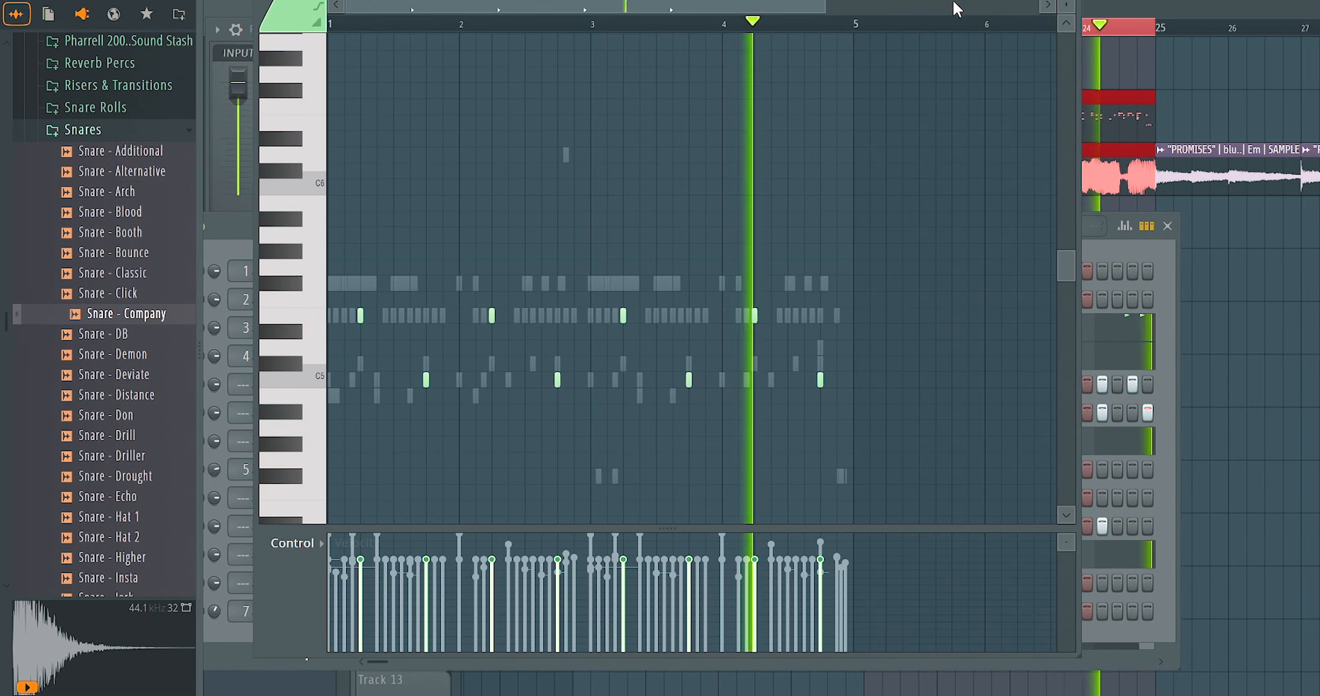
drag(952, 9, 1011, 22)
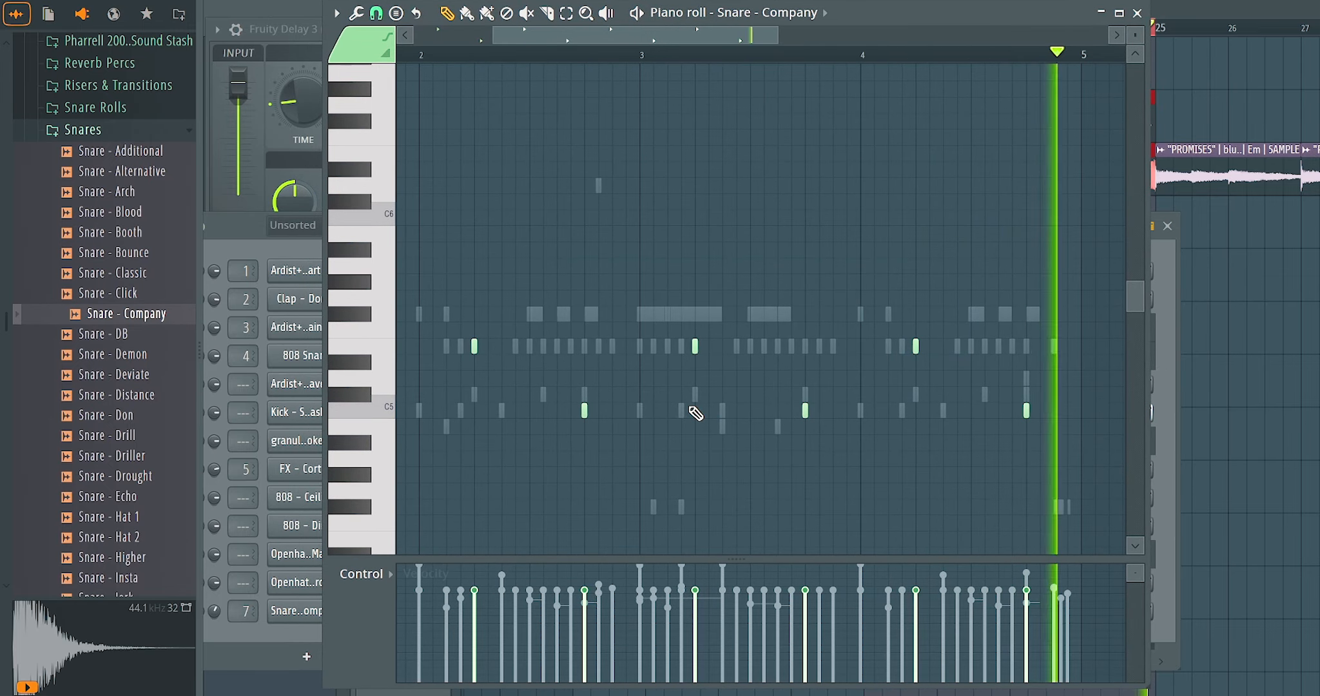
scroll(695, 410, up, 2)
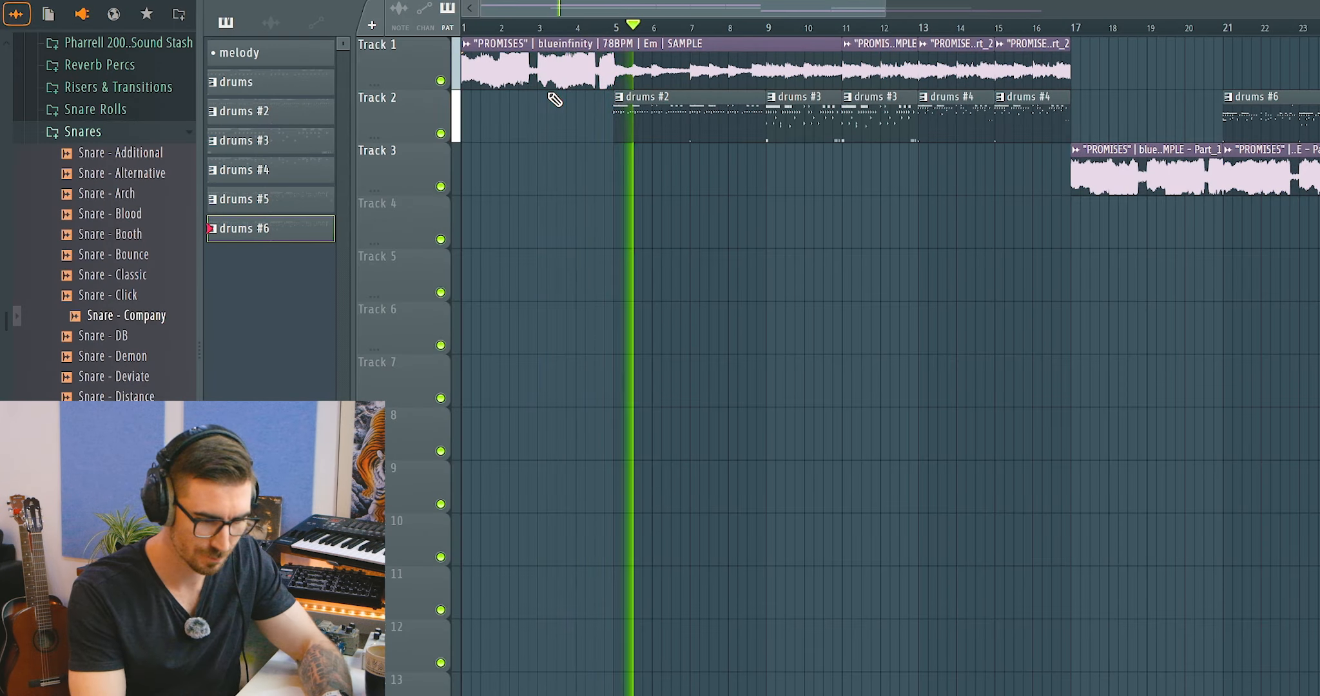
Review the granular loop - 160 BPM - broken tv notes of drums #2 in the piano roll, and close it
double_click(635, 104)
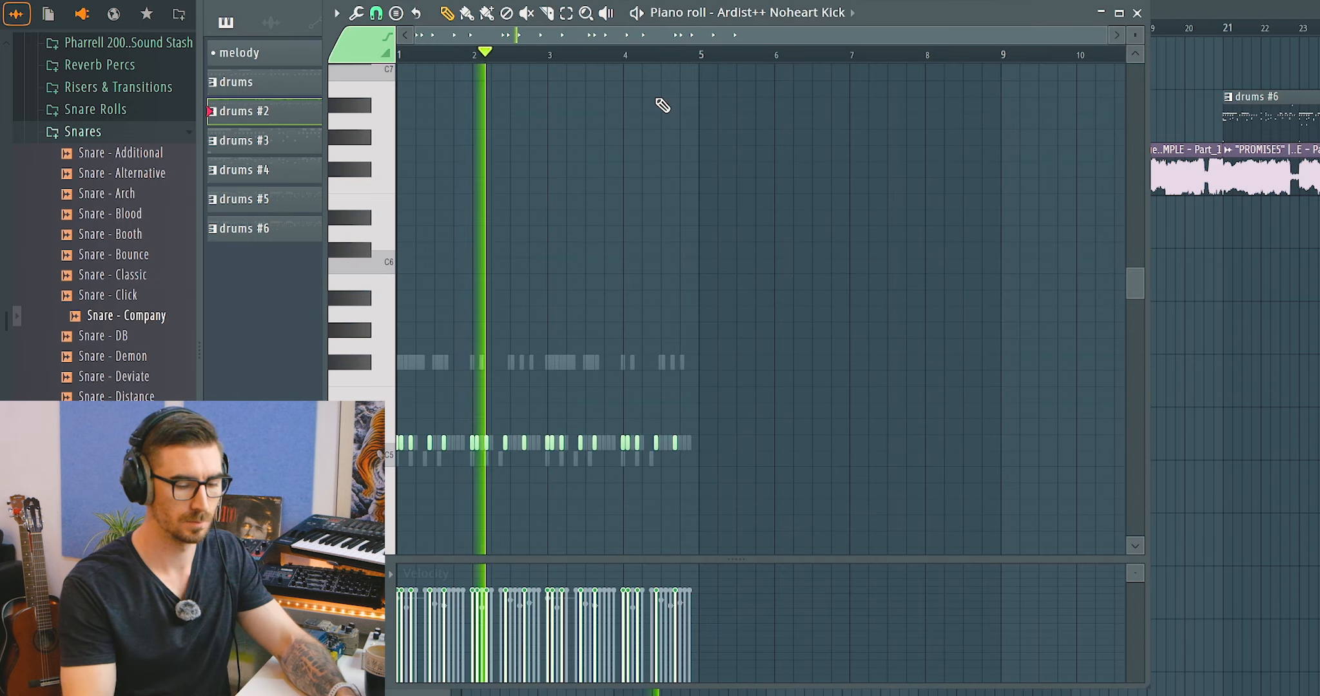
ctrl+scroll(533, 341, up, 4)
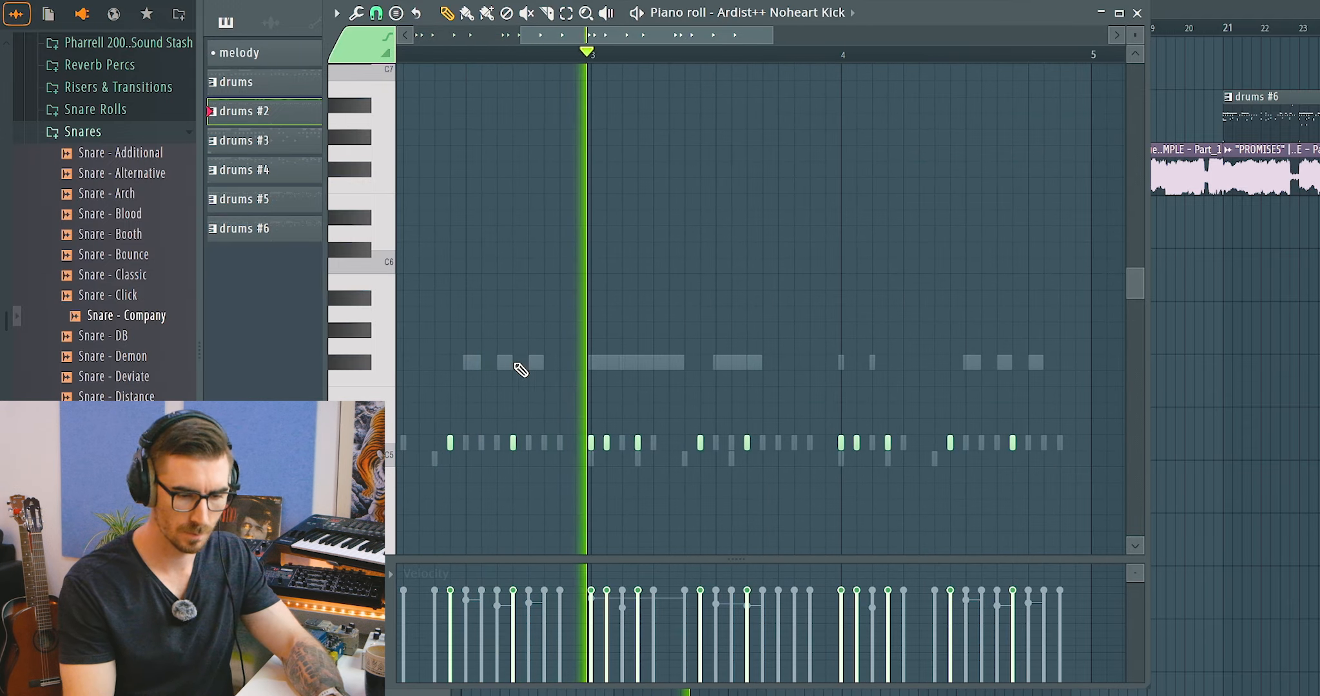
click(823, 13)
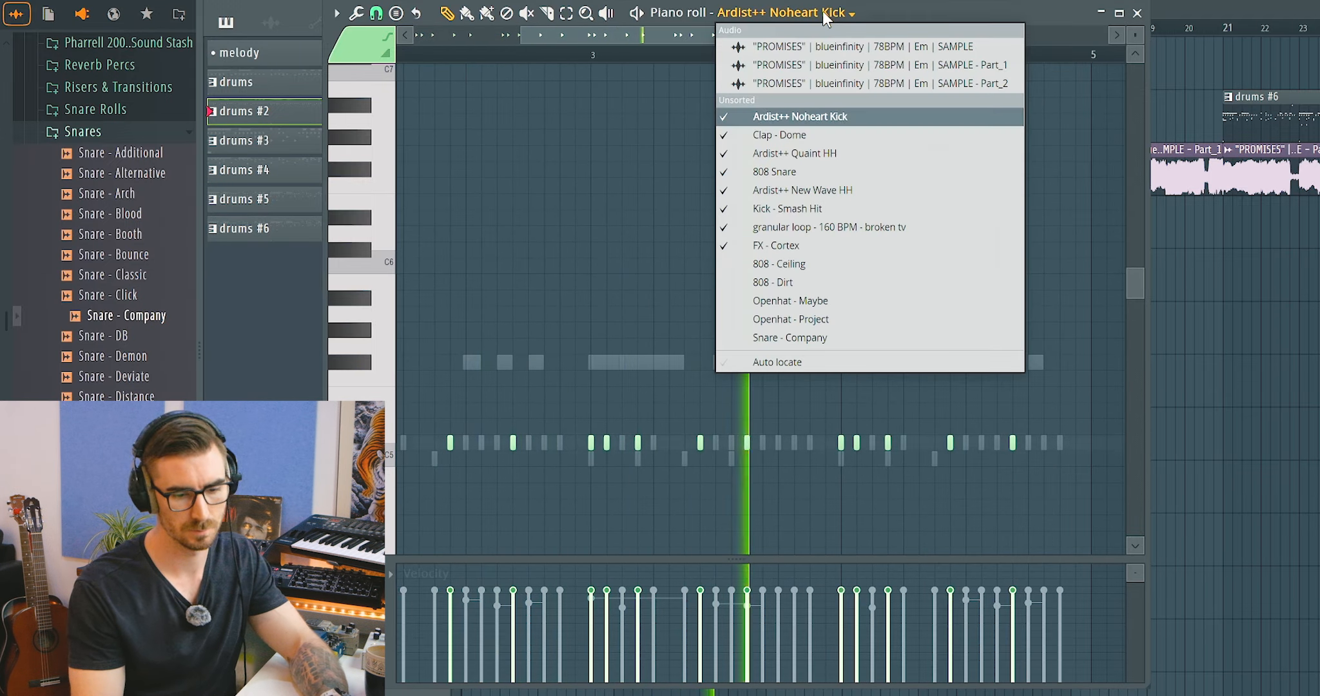
click(821, 233)
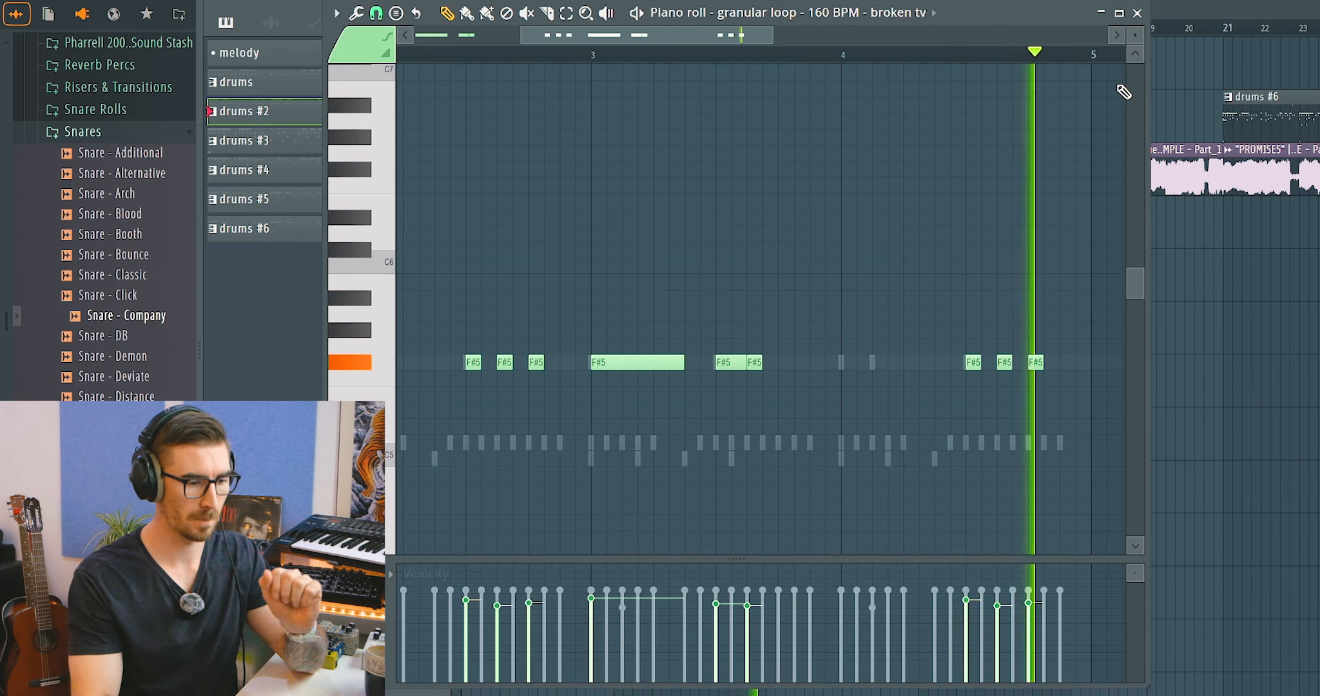
click(1138, 13)
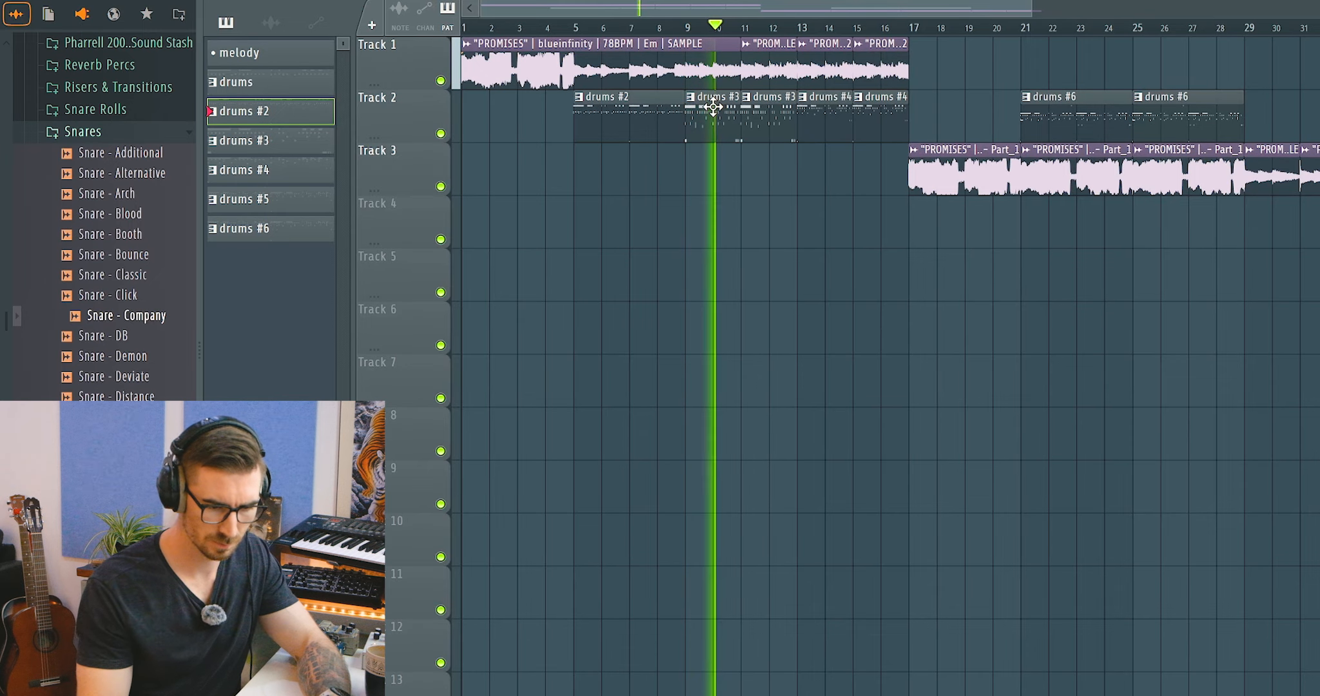
scroll(713, 106, up, 3)
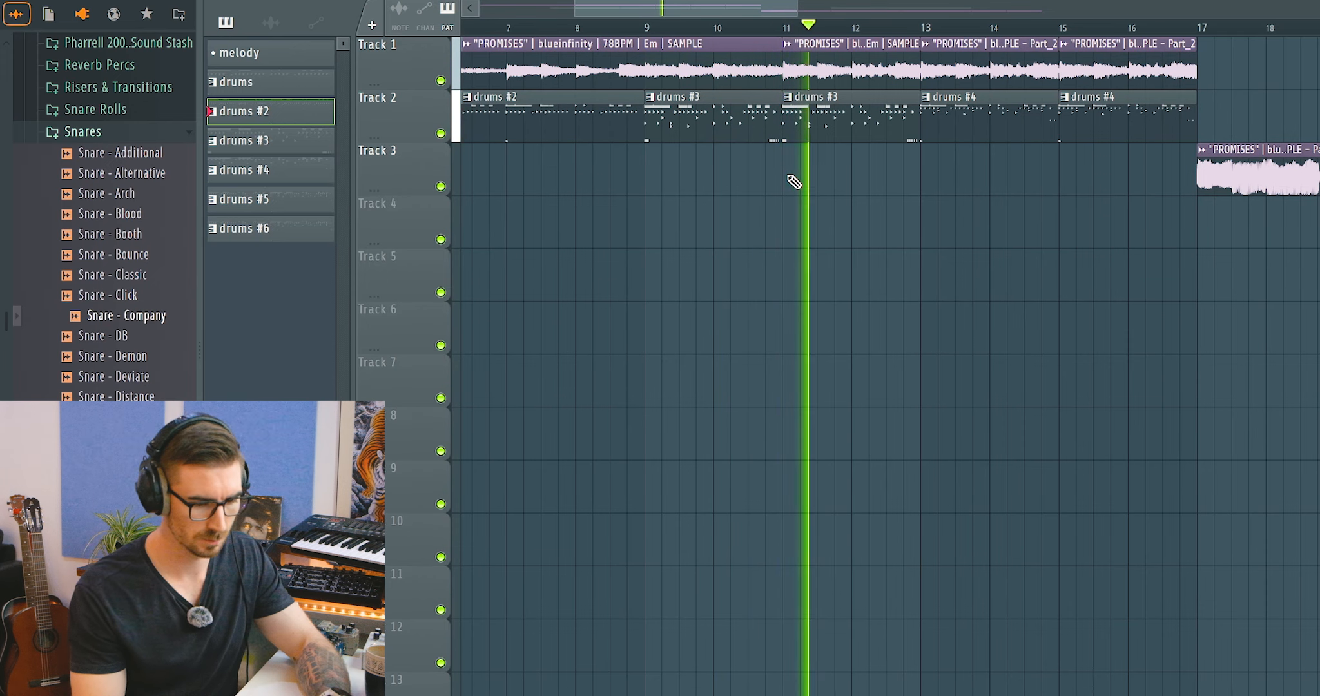
scroll(794, 182, down, 2)
scroll(851, 187, up, 3)
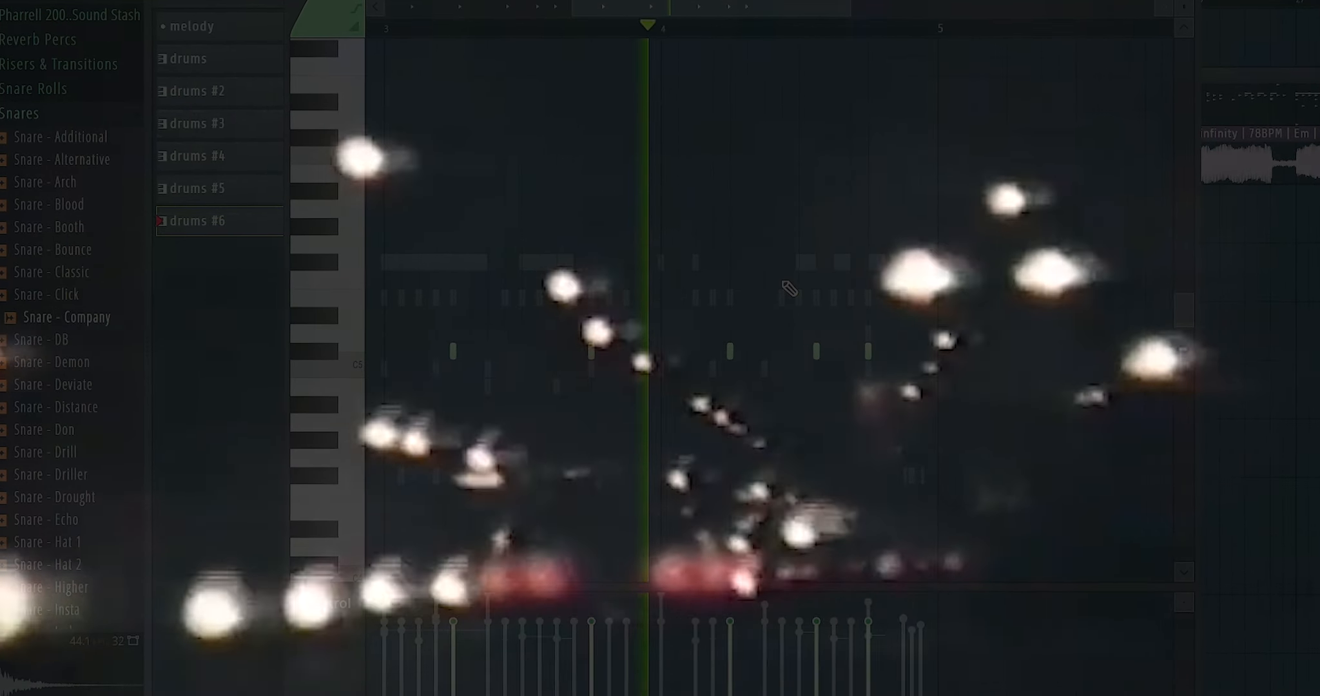
Open the channel list of the drums #6 piano roll
click(813, 2)
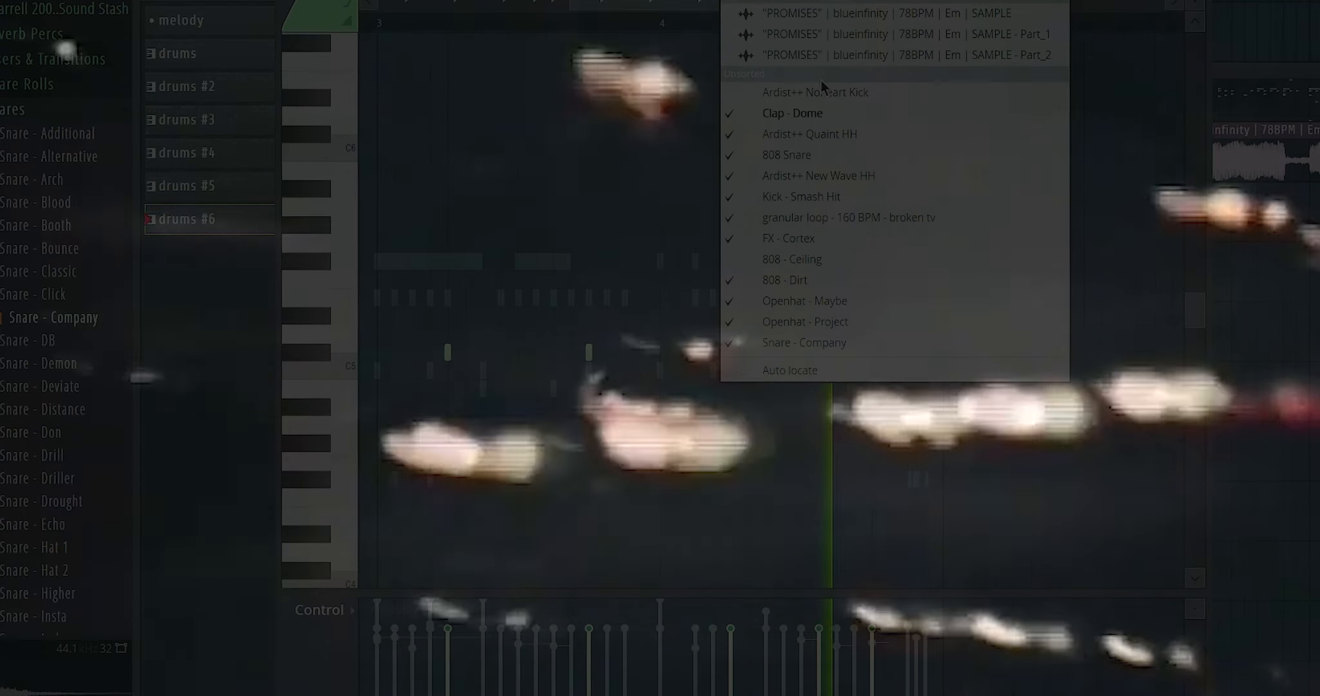